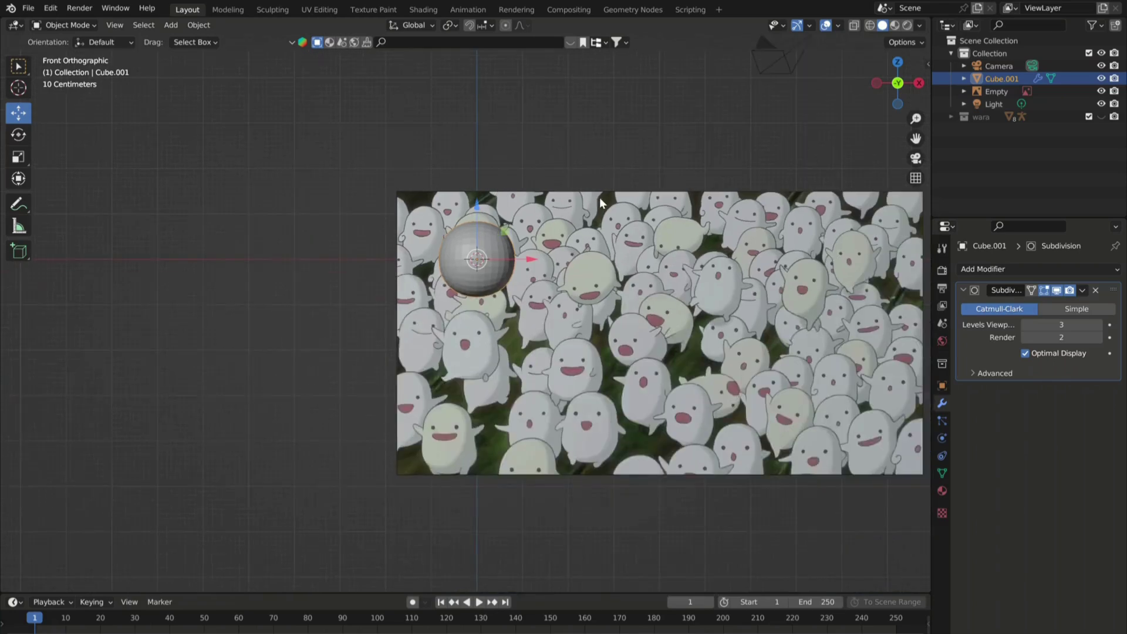
Enter Edit Mode with X-ray on the Cube.001 body and narrow its top vertices towards the reference character's head.
{"action": "scroll", "coordinate": [604, 202], "scroll_direction": "up", "scroll_amount": 2}
{"action": "left_click", "coordinate": [393, 290]}
{"action": "scroll", "coordinate": [394, 291], "scroll_direction": "up", "scroll_amount": 3}
{"action": "left_click", "coordinate": [393, 290]}
{"action": "scroll", "coordinate": [377, 213], "scroll_direction": "up", "scroll_amount": 2}
{"action": "left_click", "coordinate": [65, 25]}
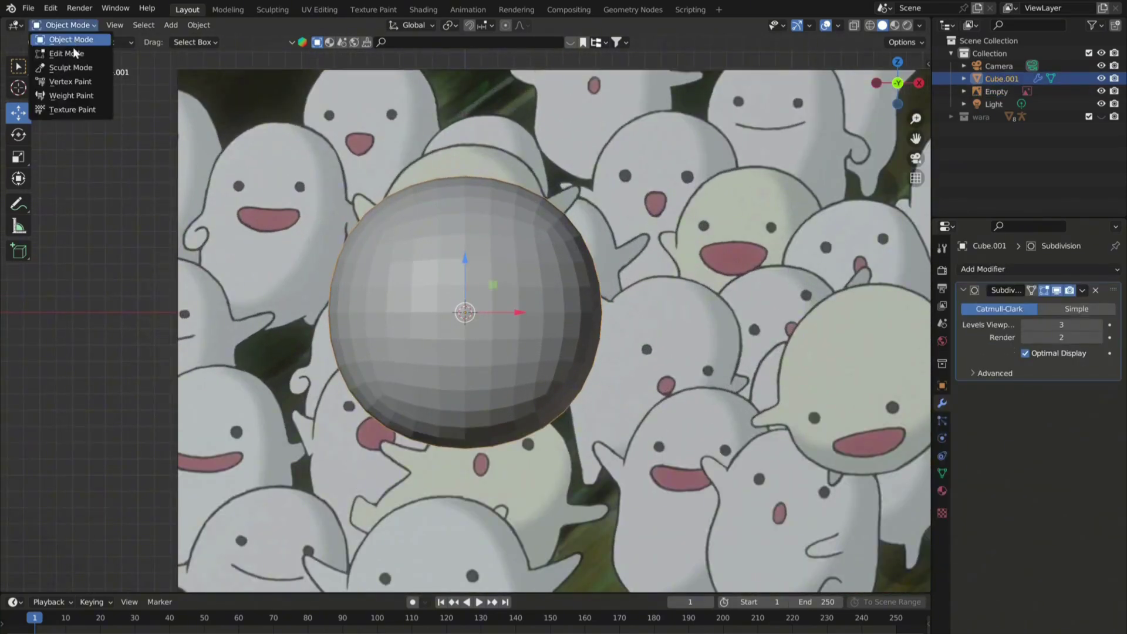
{"action": "left_click", "coordinate": [71, 51]}
{"action": "left_click", "coordinate": [857, 27]}
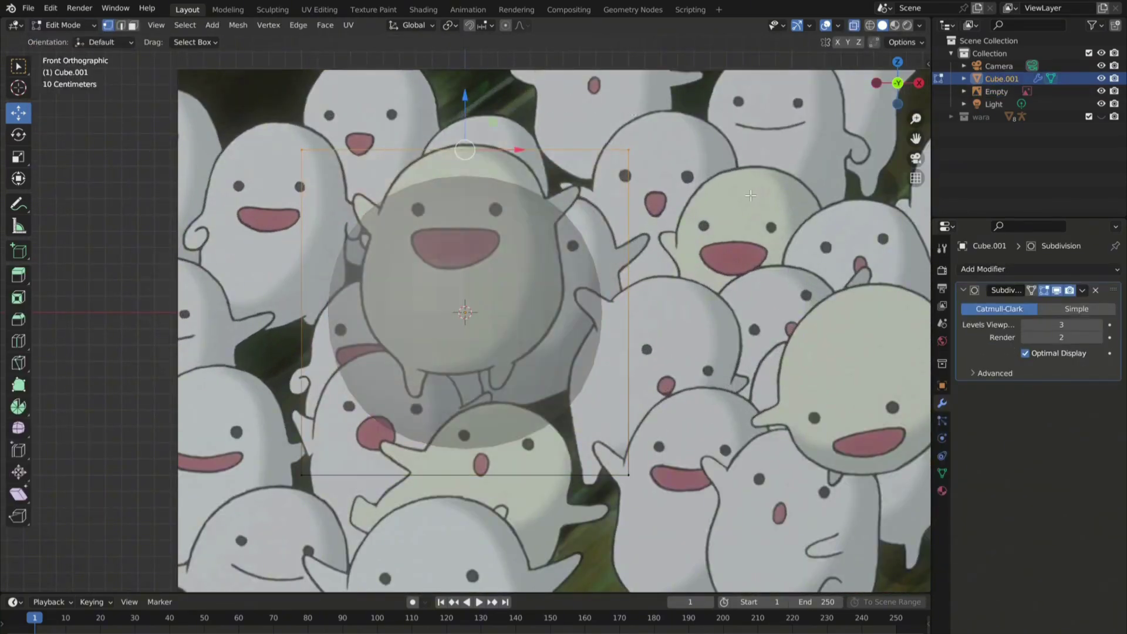
{"action": "key", "text": "s"}
{"action": "left_click", "coordinate": [762, 211]}
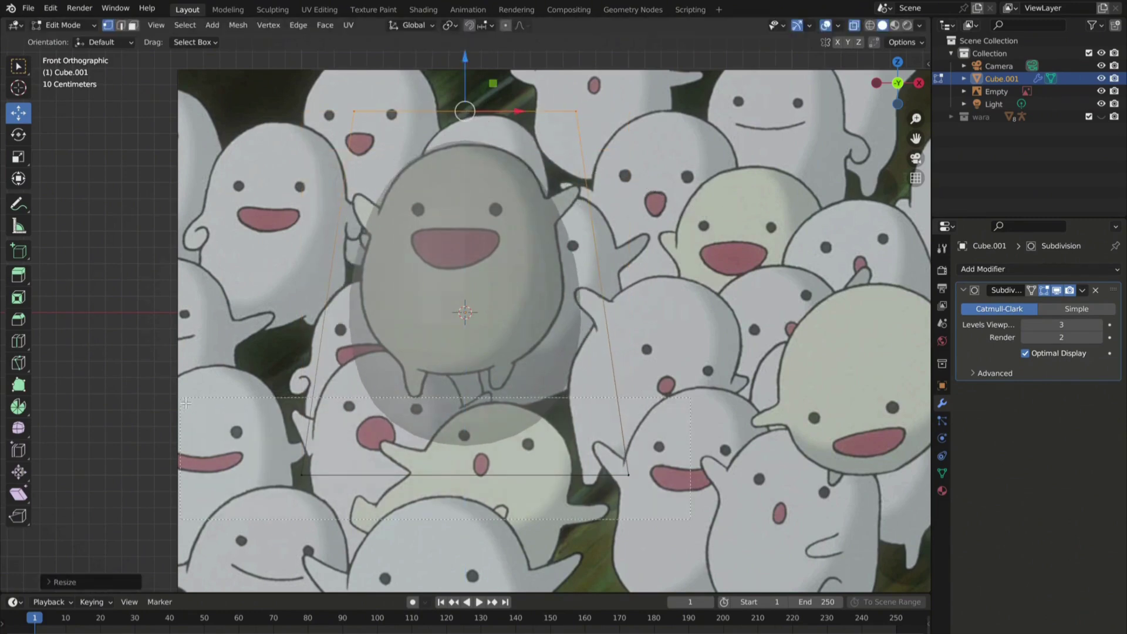
Scale in and raise the body's bottom vertices to match the base of the reference character.
{"action": "key", "text": "s"}
{"action": "left_click", "coordinate": [619, 309]}
{"action": "left_click_drag", "start_coordinate": [466, 359], "coordinate": [466, 350]}
{"action": "left_click_drag", "start_coordinate": [517, 396], "coordinate": [511, 395]}
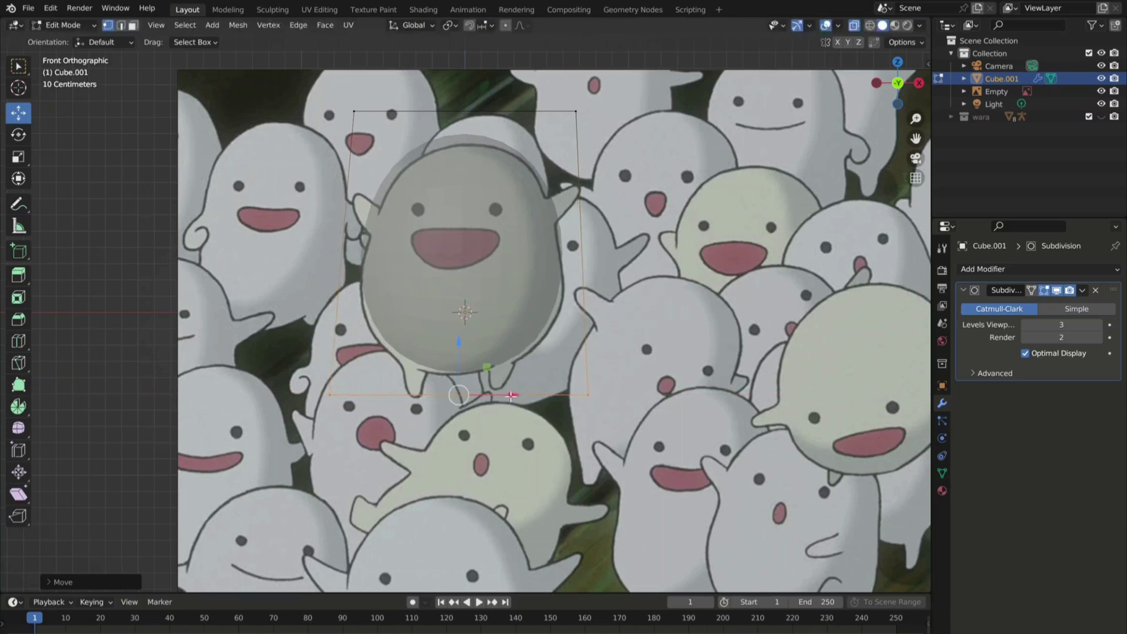
{"action": "key", "text": "s"}
{"action": "left_click", "coordinate": [520, 392]}
{"action": "left_click_drag", "start_coordinate": [464, 358], "coordinate": [464, 360]}
Lower and narrow the body's top vertices to fit the reference outline, and return to Object Mode with X-ray off.
{"action": "left_click_drag", "start_coordinate": [323, 65], "coordinate": [611, 147]}
{"action": "left_click_drag", "start_coordinate": [470, 97], "coordinate": [473, 106]}
{"action": "key", "text": "s"}
{"action": "left_click", "coordinate": [653, 184]}
{"action": "left_click", "coordinate": [512, 133]}
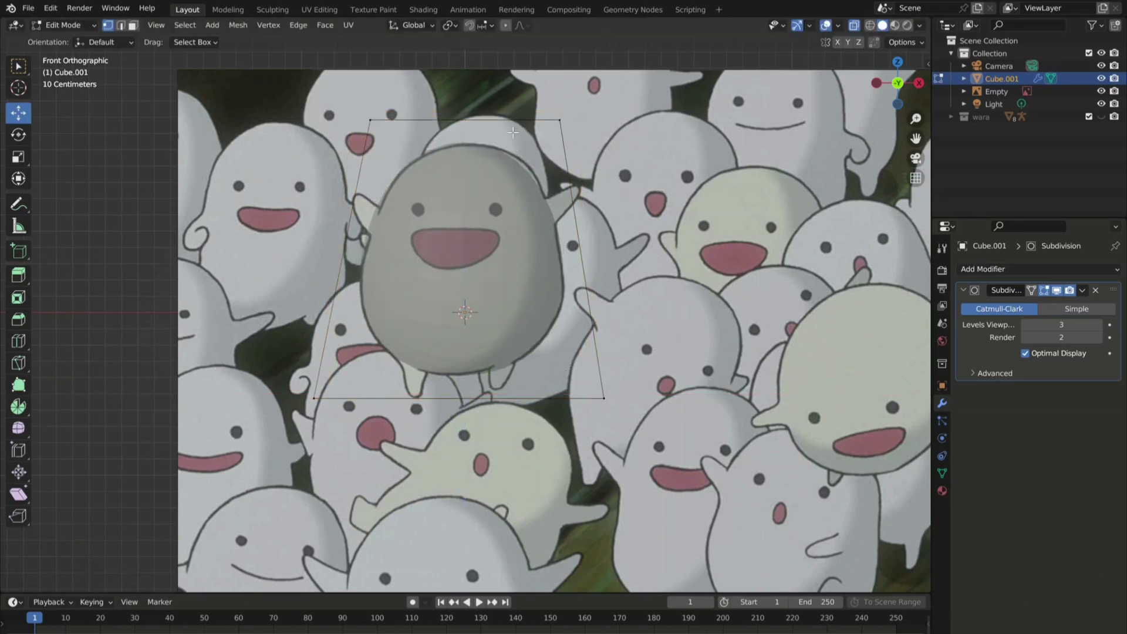
{"action": "left_click", "coordinate": [855, 27]}
{"action": "left_click", "coordinate": [63, 25]}
{"action": "left_click", "coordinate": [62, 34]}
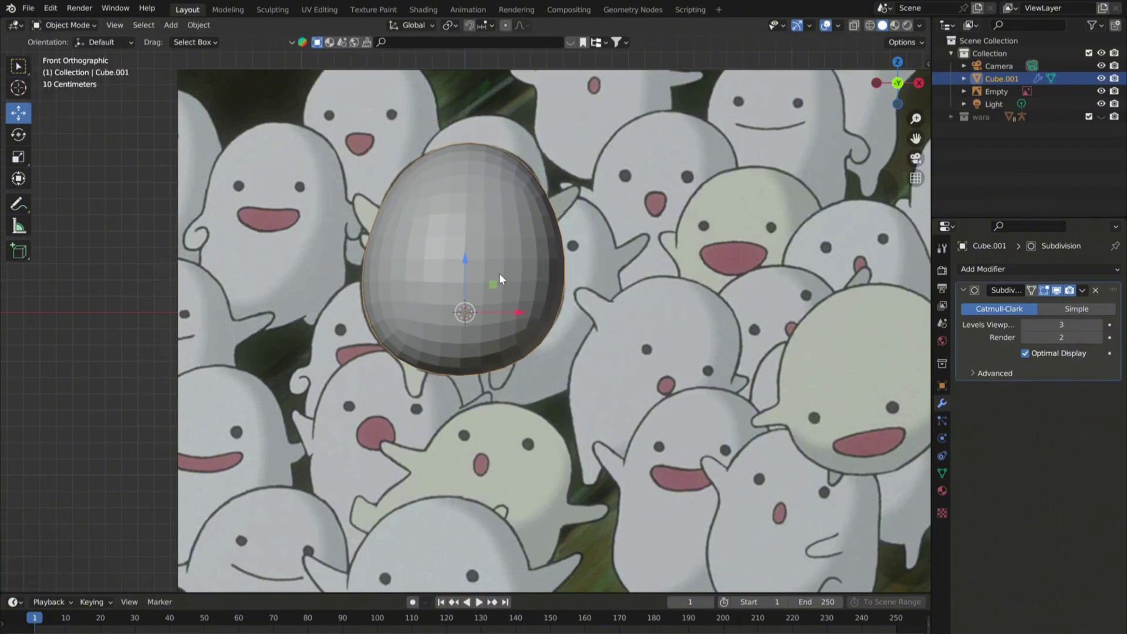
Apply the body's existing Subdivision modifier and add a new Subdivision Surface modifier.
{"action": "left_click", "coordinate": [1082, 290]}
{"action": "left_click", "coordinate": [1054, 301]}
{"action": "left_click", "coordinate": [1092, 270]}
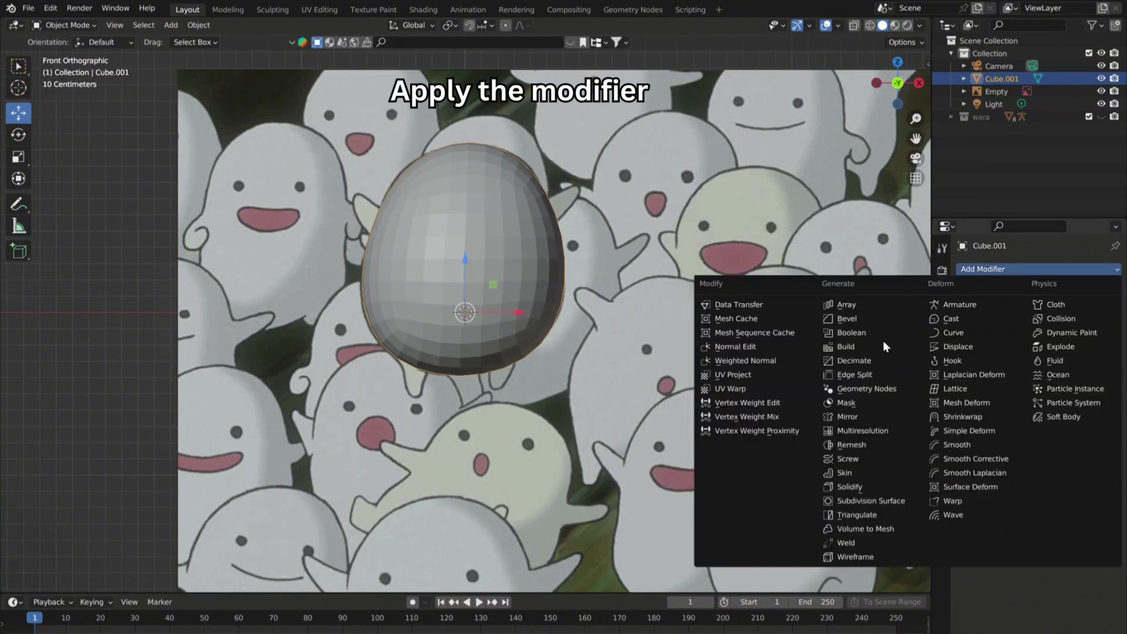
{"action": "left_click", "coordinate": [866, 502]}
Set the new modifier's viewport level to 1 and shade the body smooth.
{"action": "left_click", "coordinate": [1099, 325]}
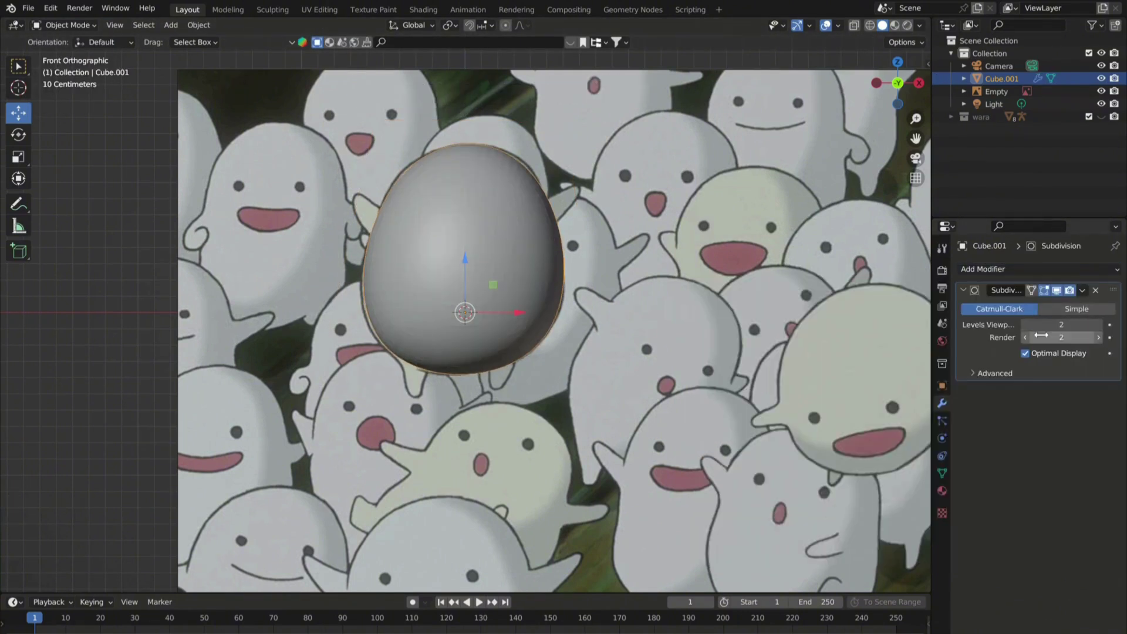
{"action": "right_click", "coordinate": [464, 261]}
{"action": "left_click", "coordinate": [464, 263]}
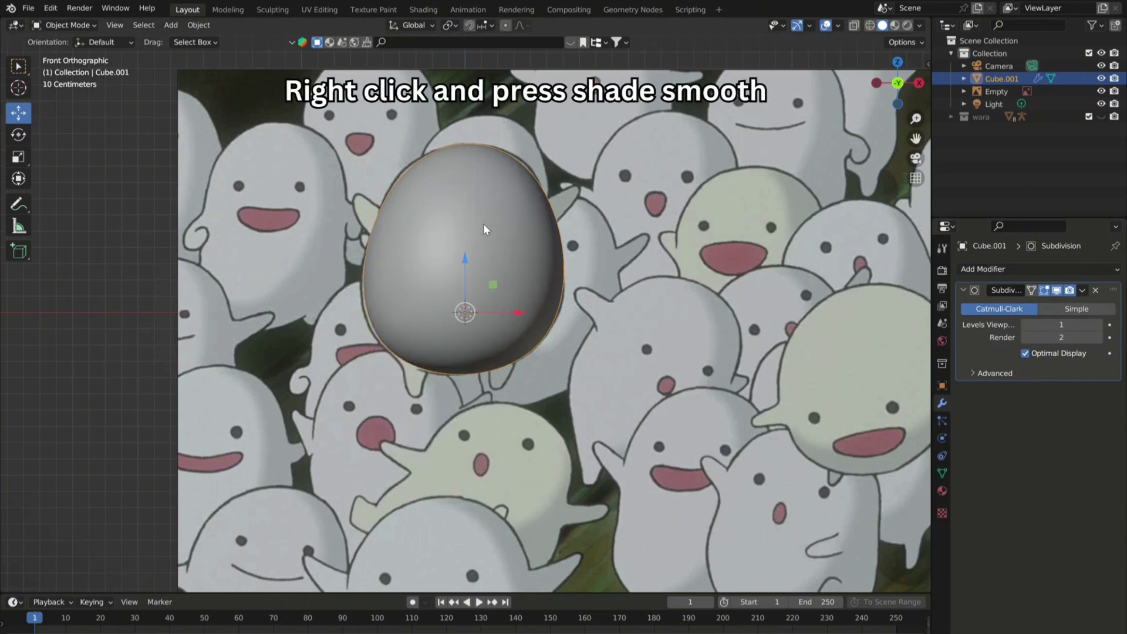
{"action": "scroll", "coordinate": [458, 228], "scroll_direction": "down", "scroll_amount": 3}
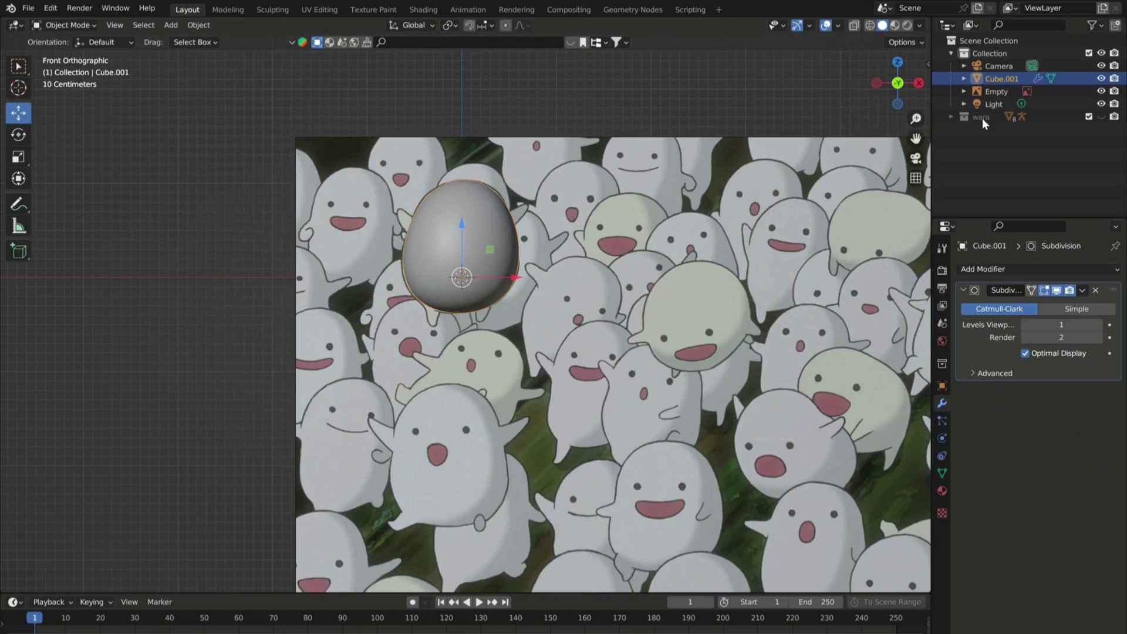
Hide the reference image and scale the body thinner along the Y axis.
{"action": "left_click", "coordinate": [1102, 91]}
{"action": "middle_click_drag", "start_coordinate": [482, 188], "coordinate": [529, 233]}
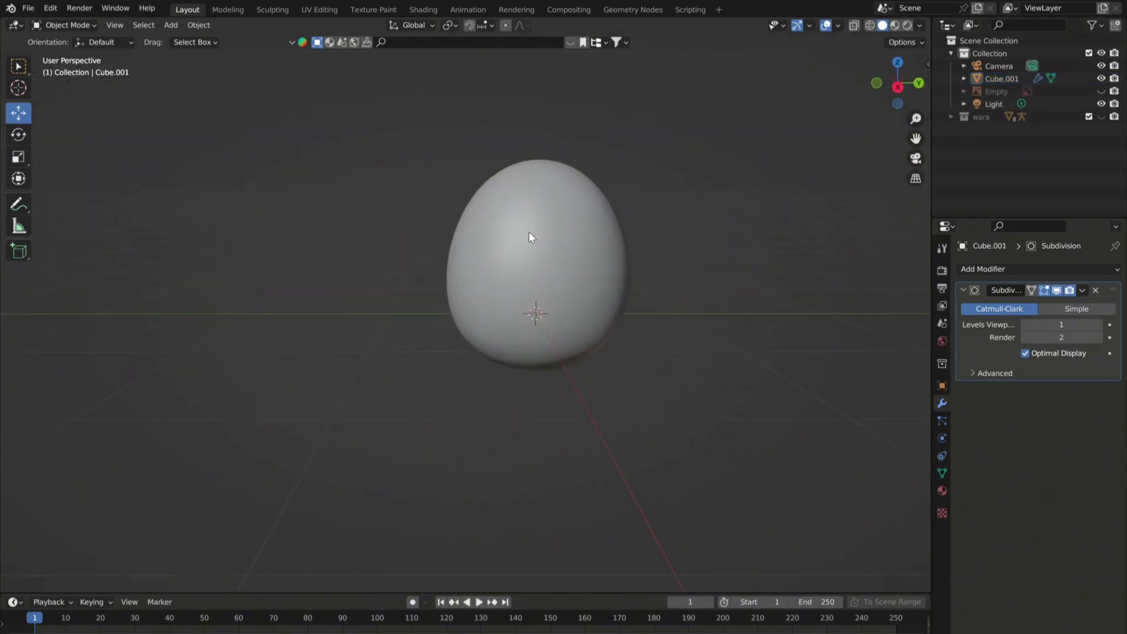
{"action": "left_click", "coordinate": [529, 232]}
{"action": "key", "text": "s"}
{"action": "key", "text": "y"}
{"action": "left_click", "coordinate": [739, 246]}
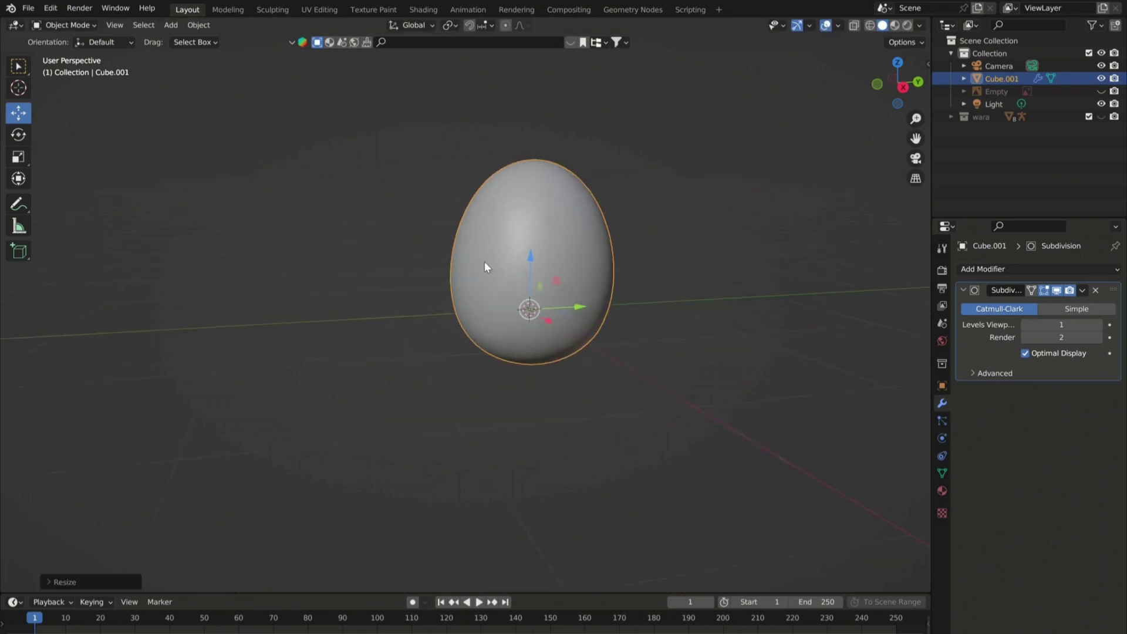
Add a UV sphere to the scene from the front view.
{"action": "middle_click_drag", "start_coordinate": [485, 264], "coordinate": [607, 259]}
{"action": "key", "text": "KP_1"}
{"action": "left_click", "coordinate": [646, 276]}
{"action": "scroll", "coordinate": [511, 386], "scroll_direction": "down", "scroll_amount": 4}
{"action": "scroll", "coordinate": [511, 386], "scroll_direction": "up", "scroll_amount": 2}
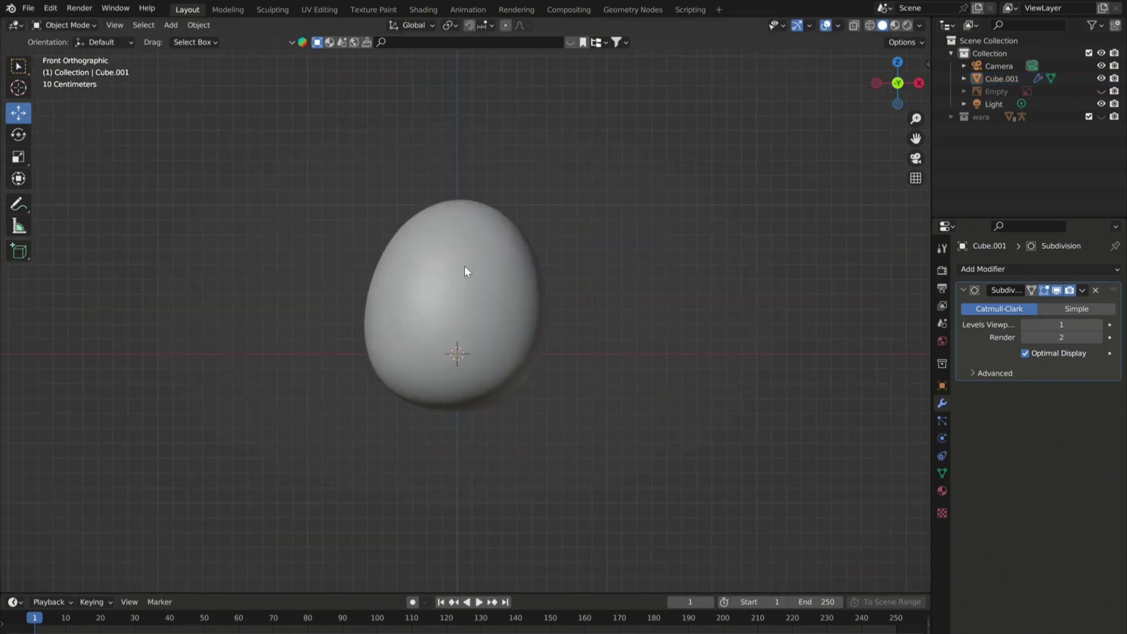
{"action": "key", "text": "shift+a"}
{"action": "mouse_move", "coordinate": [480, 332]}
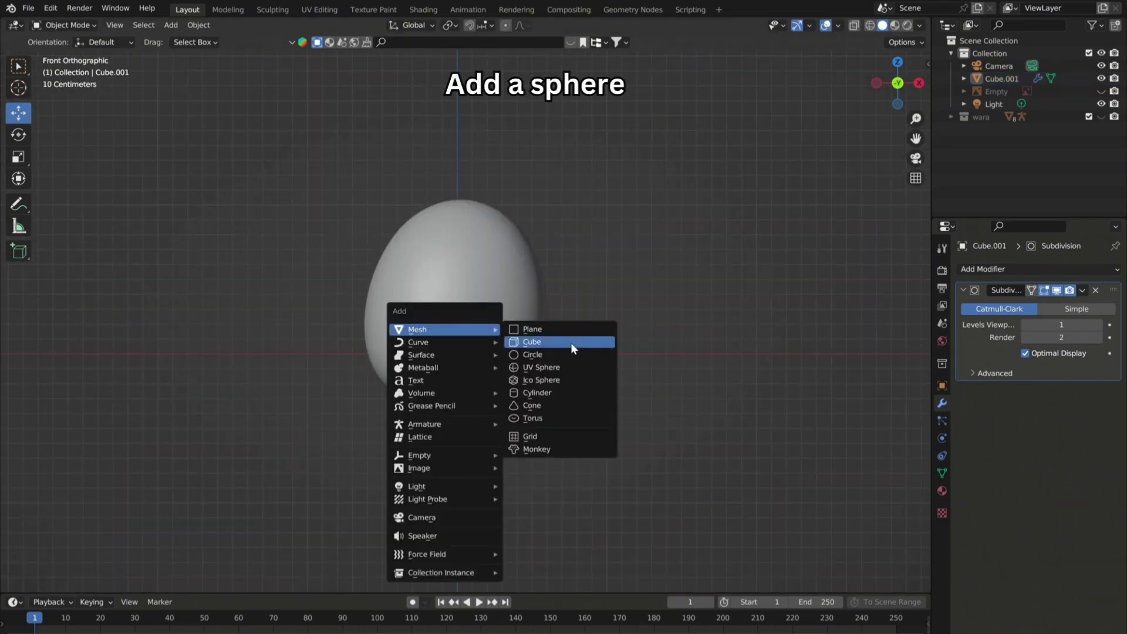
{"action": "left_click", "coordinate": [559, 369]}
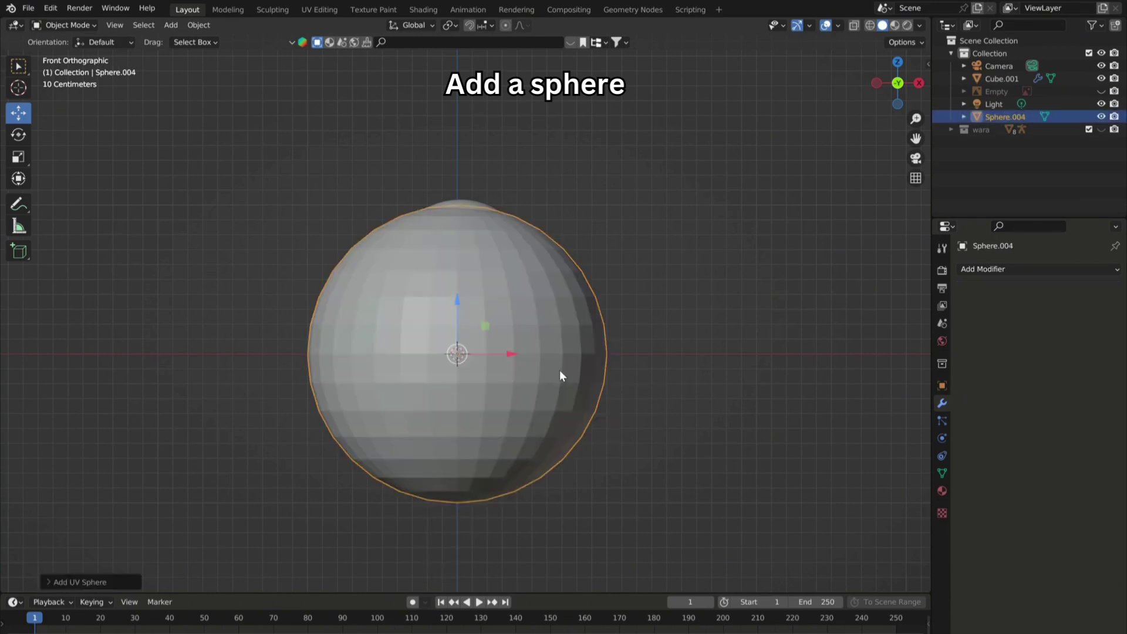
Shrink the new sphere to arm size and move it to the body's upper right side.
{"action": "key", "text": "s"}
{"action": "left_click", "coordinate": [582, 367]}
{"action": "key", "text": "g"}
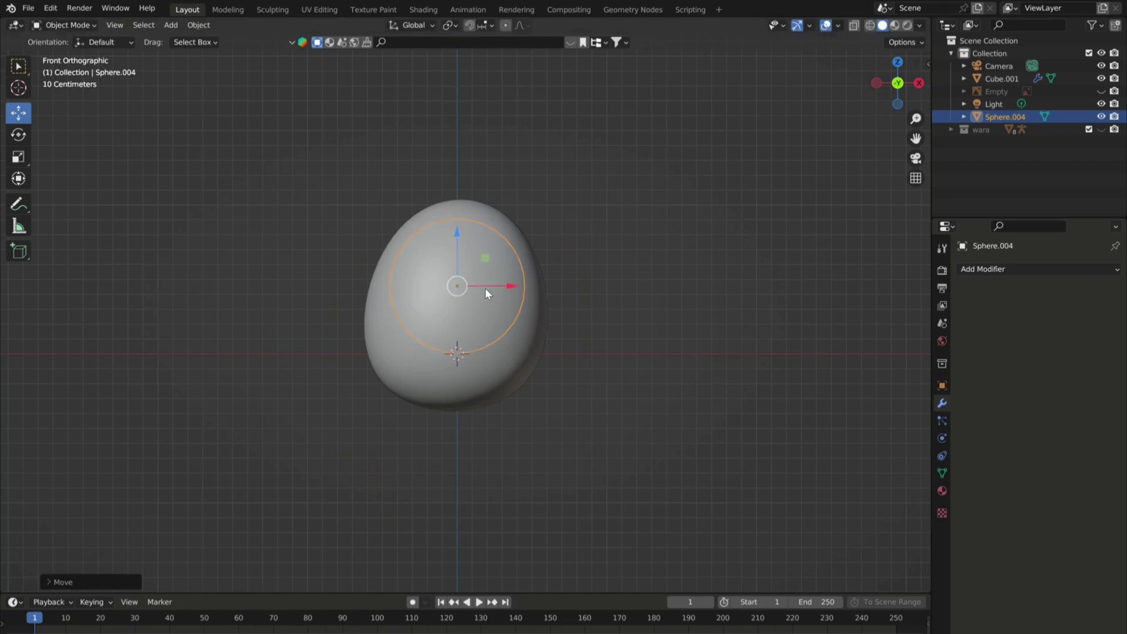
{"action": "left_click", "coordinate": [549, 269]}
{"action": "key", "text": "s"}
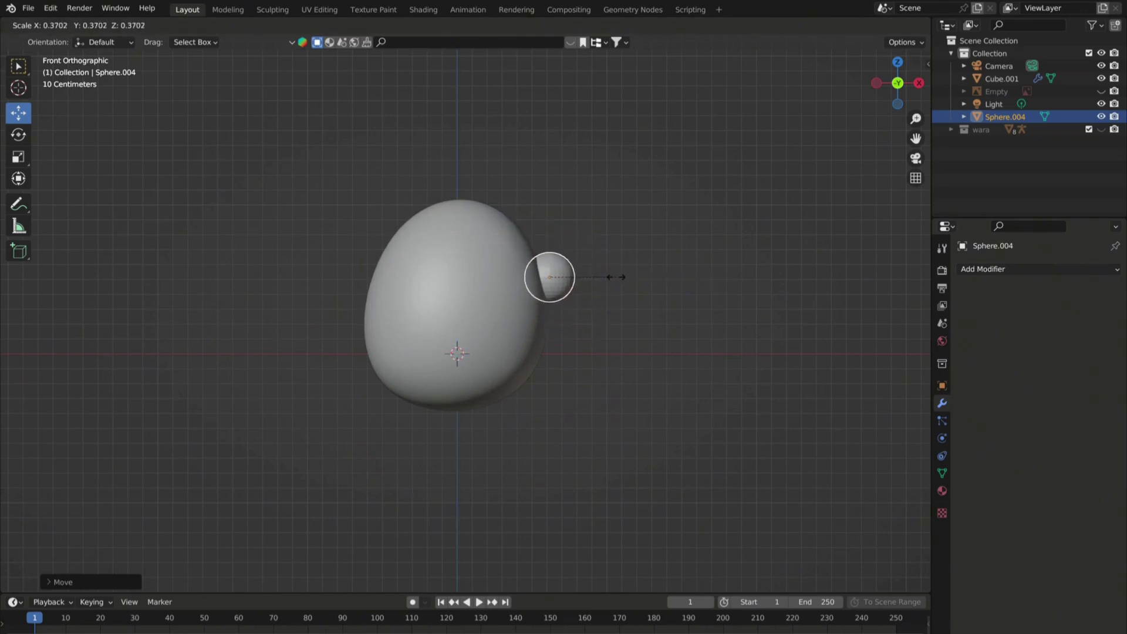
Stretch the sphere along X, tilt it upward by about 15 degrees around Y, and raise it to arm height.
{"action": "key", "text": "s"}
{"action": "key", "text": "x"}
{"action": "left_click", "coordinate": [667, 269]}
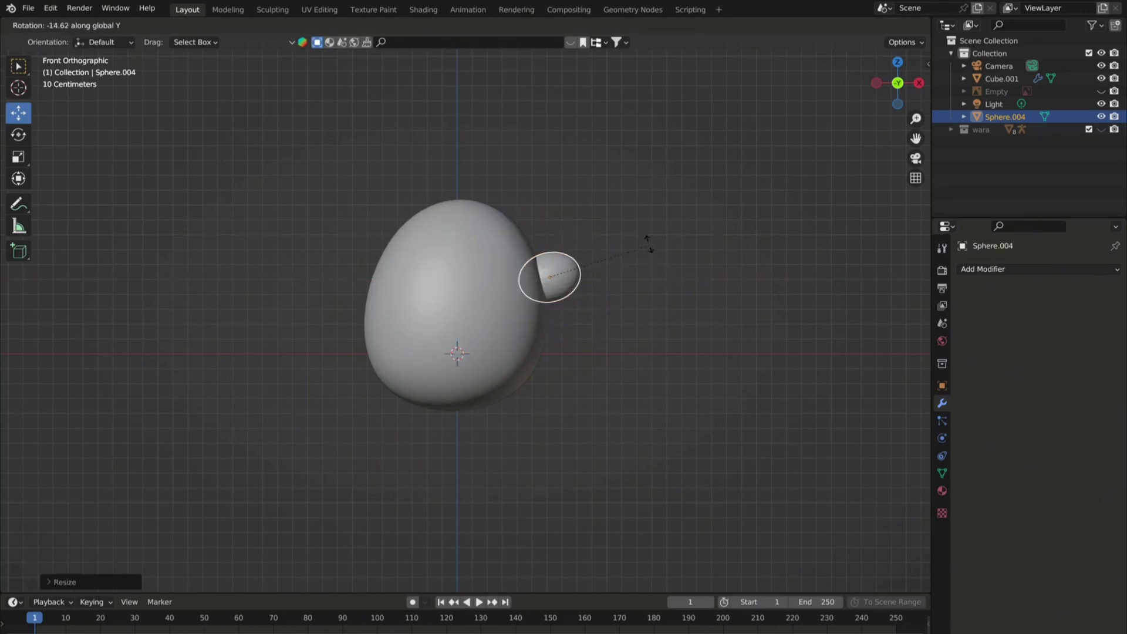
{"action": "left_click", "coordinate": [650, 249]}
{"action": "left_click_drag", "start_coordinate": [551, 258], "coordinate": [550, 230]}
Show the reference image again and open the arm sphere in Edit Mode with X-ray enabled.
{"action": "left_click", "coordinate": [1100, 91]}
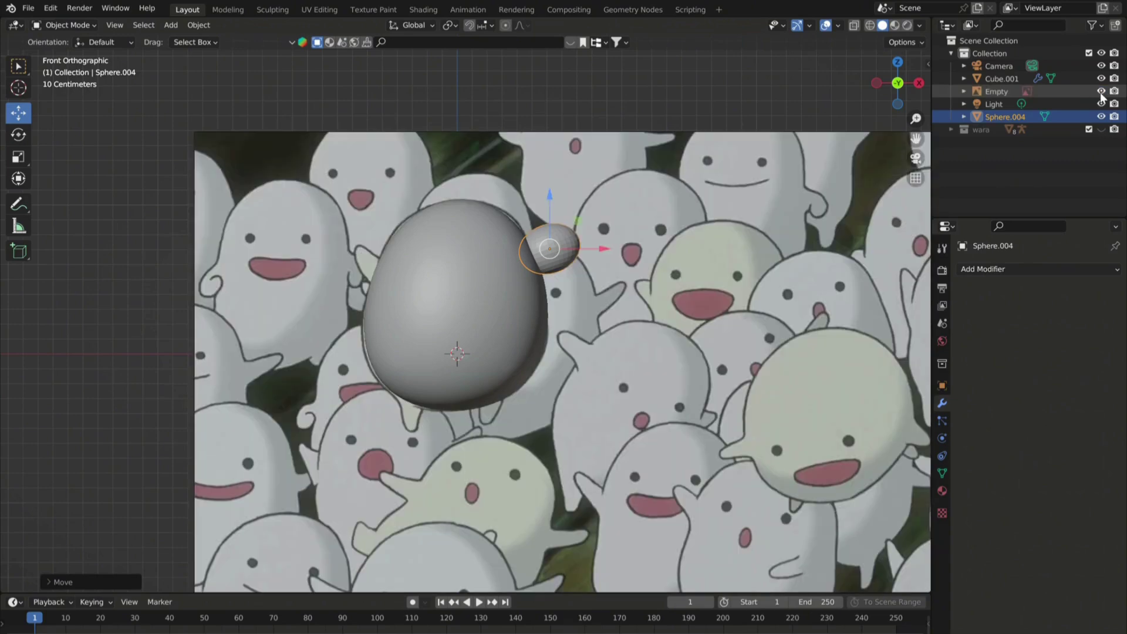
{"action": "scroll", "coordinate": [565, 219], "scroll_direction": "up", "scroll_amount": 4}
{"action": "scroll", "coordinate": [548, 262], "scroll_direction": "down", "scroll_amount": 2}
{"action": "left_click", "coordinate": [64, 25]}
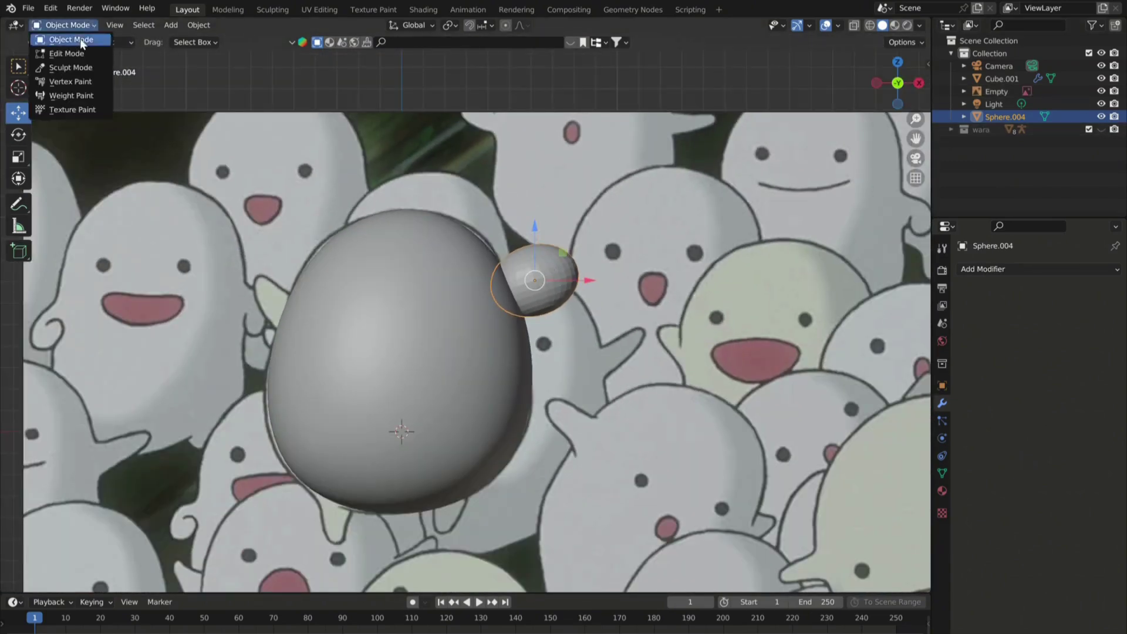
{"action": "left_click", "coordinate": [79, 38]}
{"action": "scroll", "coordinate": [526, 224], "scroll_direction": "up", "scroll_amount": 3}
{"action": "left_click", "coordinate": [855, 25]}
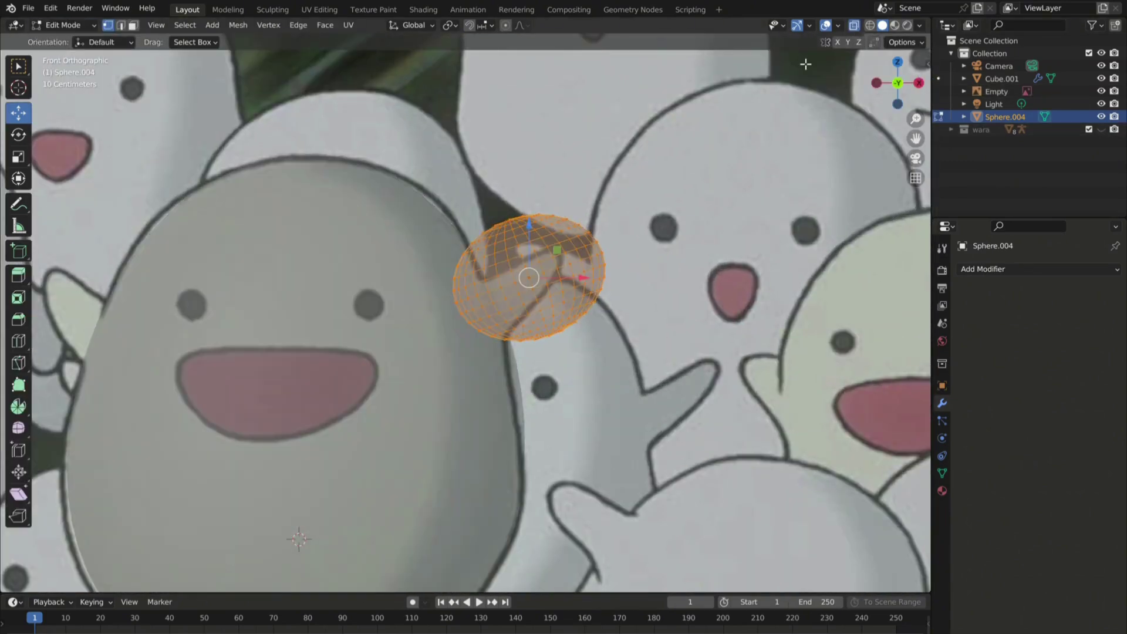
Try to scale the arm sphere's outer upper vertices.
{"action": "left_click_drag", "start_coordinate": [649, 283], "coordinate": [645, 284]}
{"action": "key", "text": "s"}
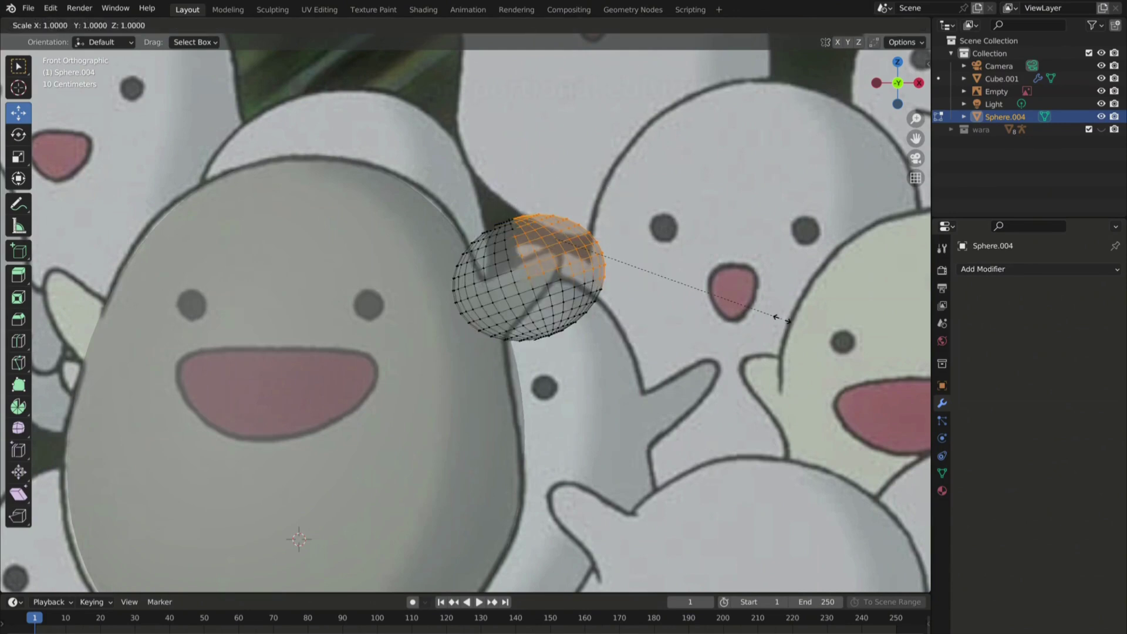
{"action": "left_click", "coordinate": [787, 324]}
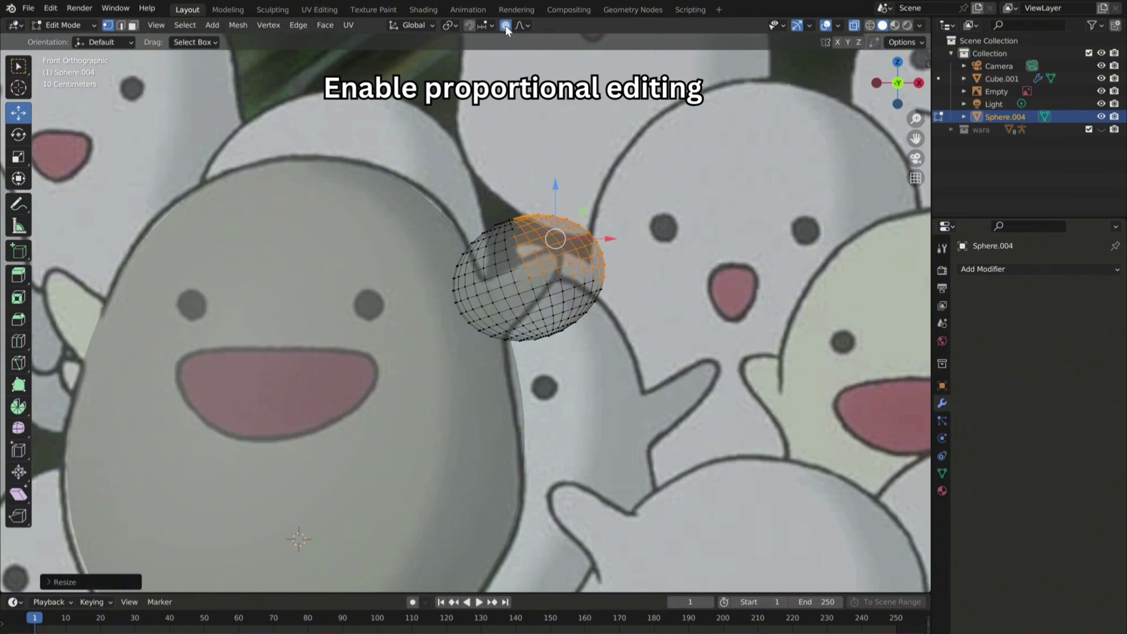
{"action": "key", "text": "ctrl+z"}
{"action": "key", "text": "ctrl+z"}
Rotate the arm mesh with proportional editing enabled and try to taper its tip by scaling the outer vertices.
{"action": "key", "text": "r"}
{"action": "left_click", "coordinate": [652, 258]}
{"action": "left_click_drag", "start_coordinate": [560, 193], "coordinate": [646, 274]}
{"action": "key", "text": "s"}
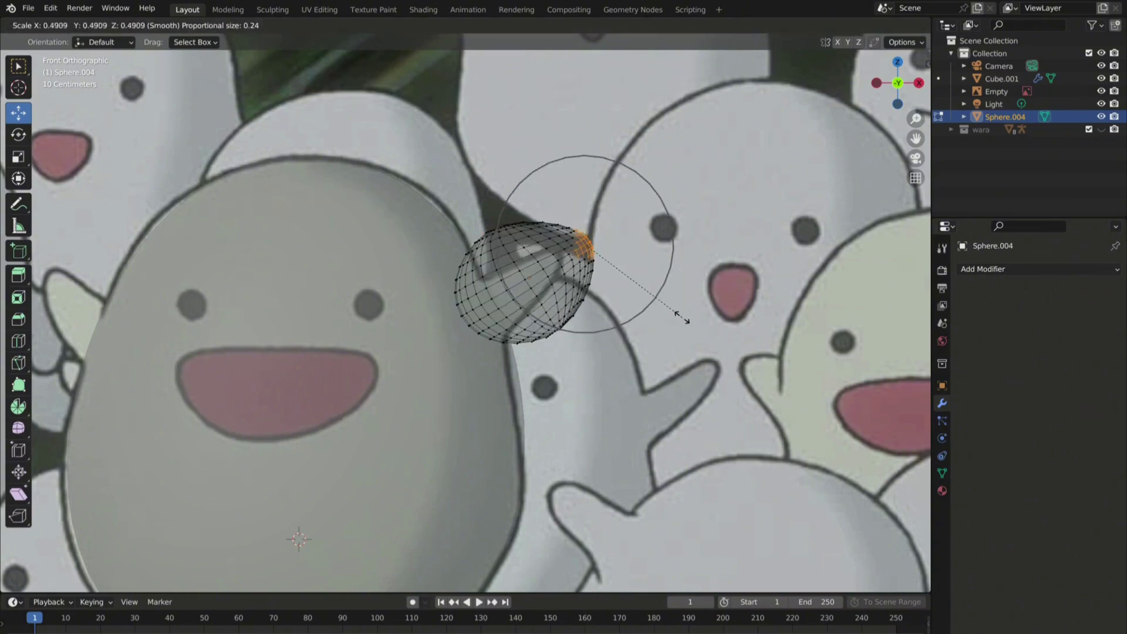
{"action": "scroll", "coordinate": [670, 340], "scroll_direction": "down", "scroll_amount": 4}
{"action": "left_click", "coordinate": [632, 302]}
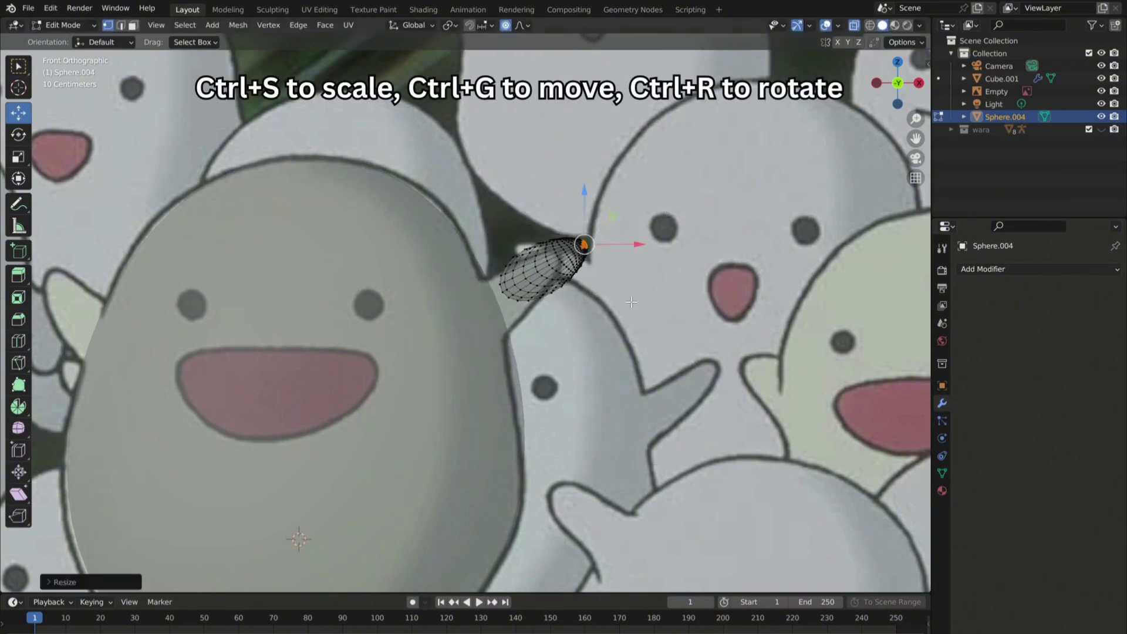
{"action": "key", "text": "ctrl+z"}
{"action": "key", "text": "ctrl+z"}
Taper the arm mesh, and move and rotate it over the reference character's raised arm.
{"action": "key", "text": "s"}
{"action": "left_click", "coordinate": [728, 281]}
{"action": "key", "text": "g"}
{"action": "left_click", "coordinate": [693, 281]}
{"action": "key", "text": "r"}
{"action": "left_click", "coordinate": [653, 273]}
{"action": "scroll", "coordinate": [548, 286], "scroll_direction": "up", "scroll_amount": 1}
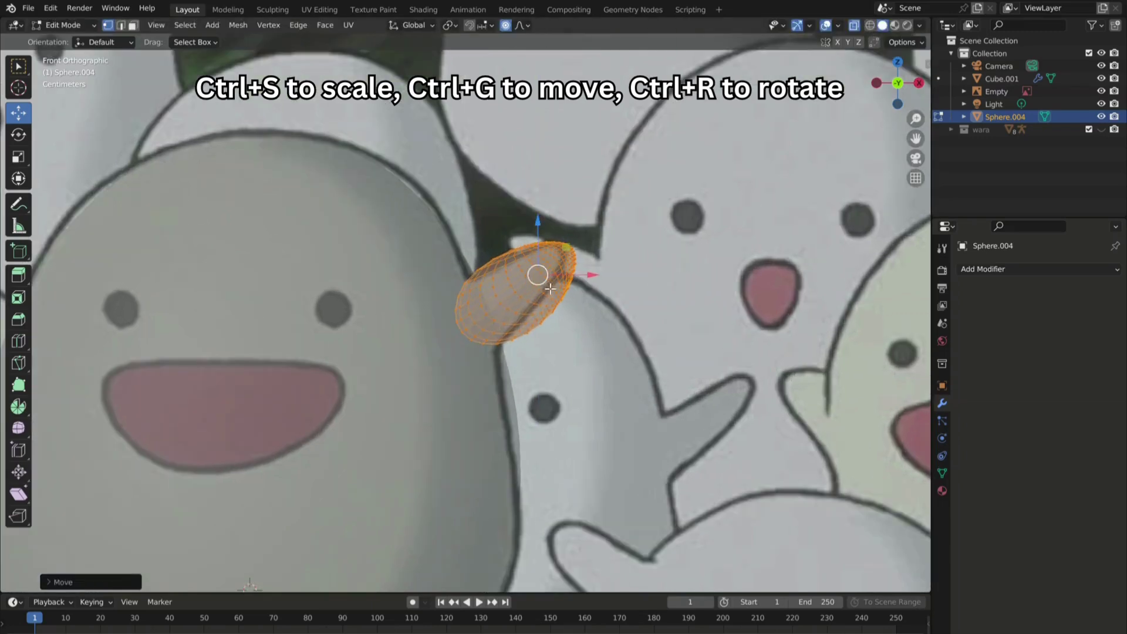
Nudge the arm mesh and its tip and lower vertices to match the reference arm, and return to Object Mode without X-ray.
{"action": "key", "text": "g"}
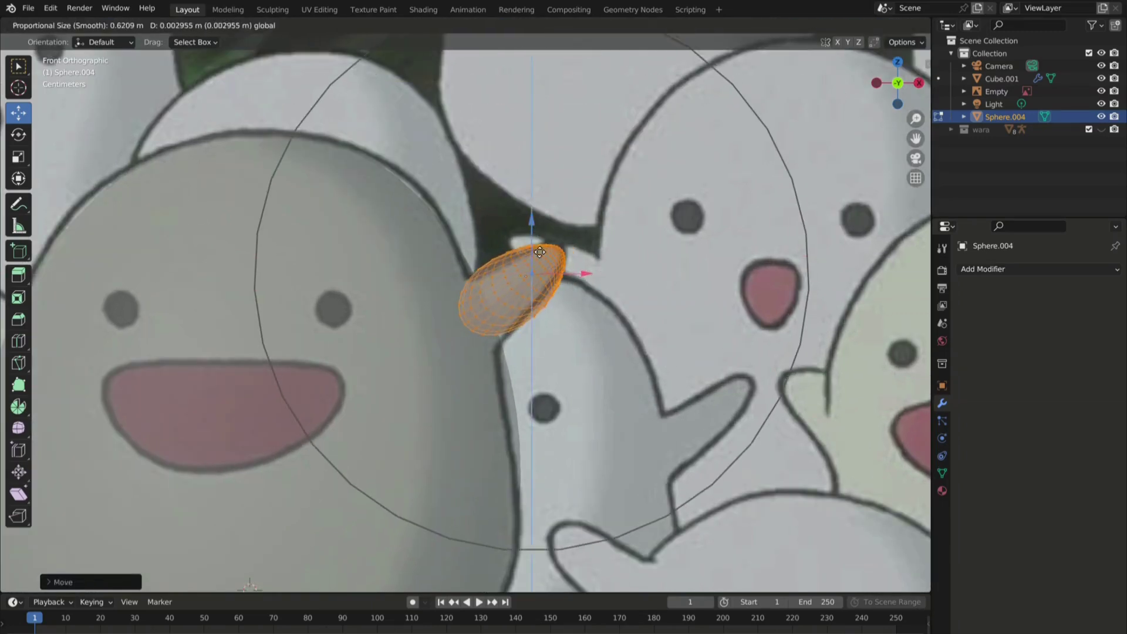
{"action": "left_click_drag", "start_coordinate": [539, 252], "coordinate": [540, 251]}
{"action": "left_click", "coordinate": [553, 245]}
{"action": "left_click_drag", "start_coordinate": [579, 245], "coordinate": [553, 246]}
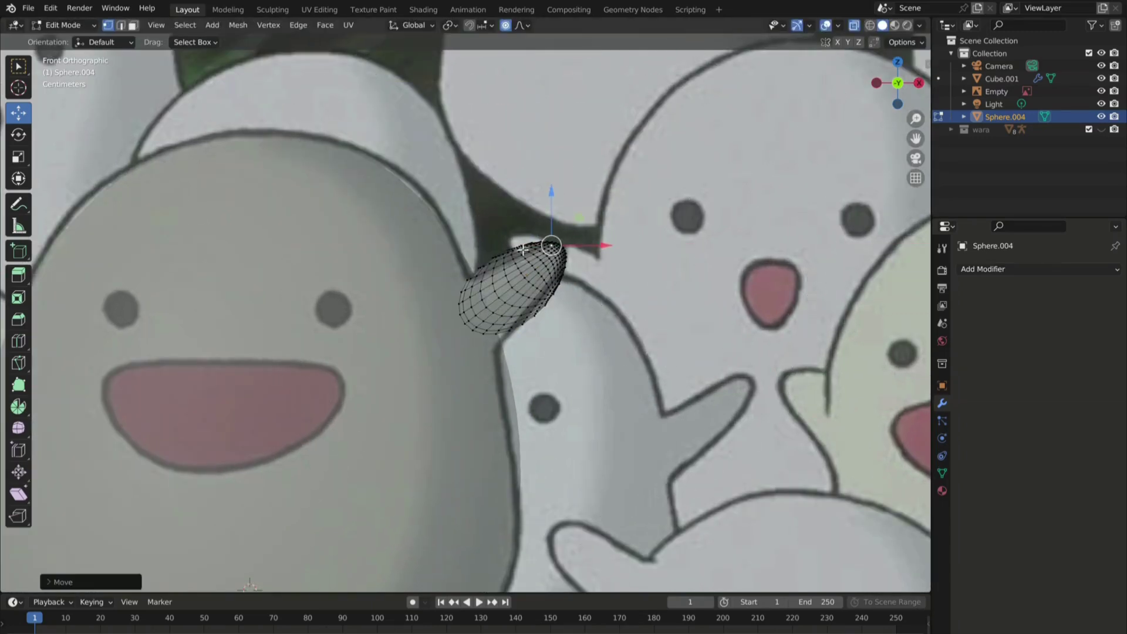
{"action": "left_click", "coordinate": [546, 305]}
{"action": "left_click_drag", "start_coordinate": [577, 305], "coordinate": [570, 305]}
{"action": "left_click", "coordinate": [499, 334]}
{"action": "left_click_drag", "start_coordinate": [498, 334], "coordinate": [501, 339]}
{"action": "left_click", "coordinate": [82, 25]}
{"action": "left_click", "coordinate": [88, 39]}
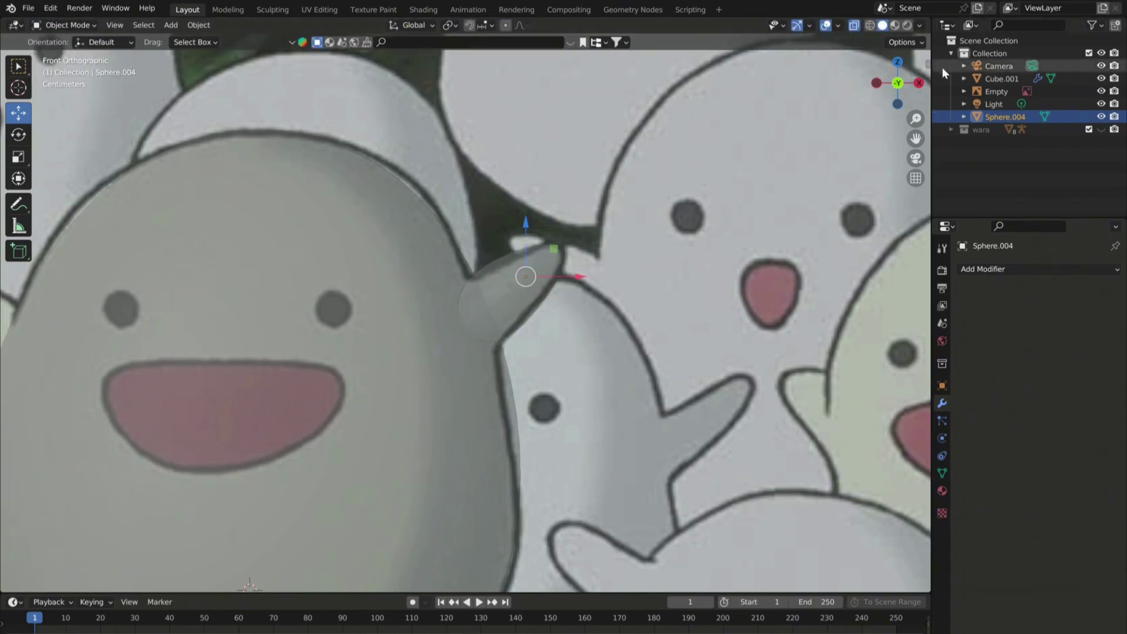
{"action": "left_click", "coordinate": [855, 25]}
Shade the arm smooth and add a Subdivision Surface modifier to it.
{"action": "scroll", "coordinate": [546, 246], "scroll_direction": "down", "scroll_amount": 4}
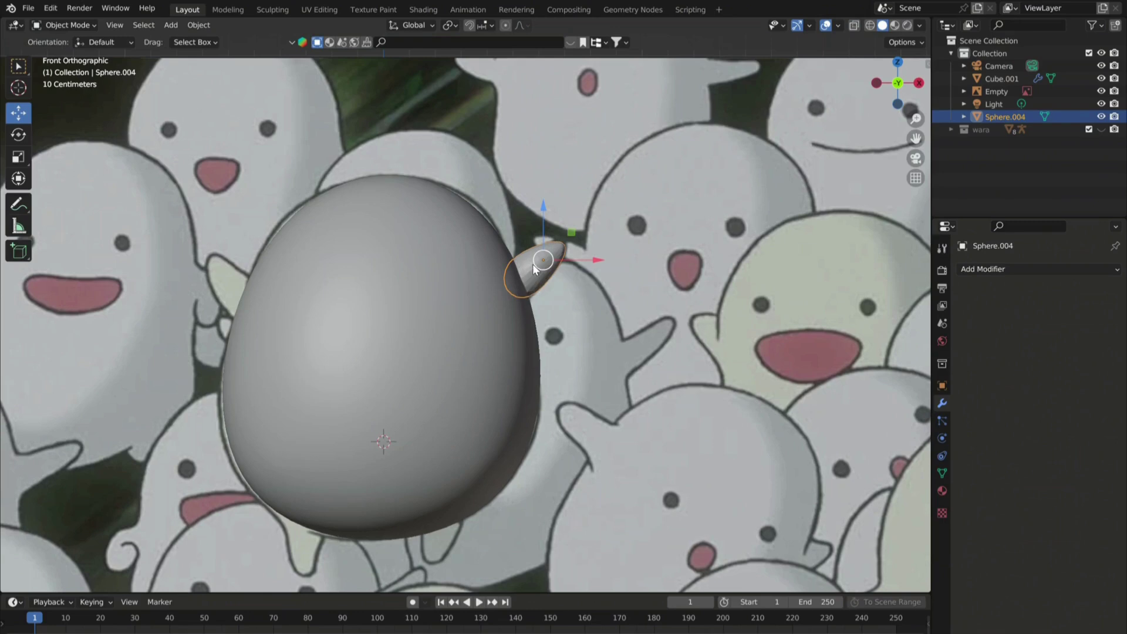
{"action": "scroll", "coordinate": [552, 265], "scroll_direction": "up", "scroll_amount": 4}
{"action": "right_click", "coordinate": [562, 258]}
{"action": "left_click", "coordinate": [562, 258]}
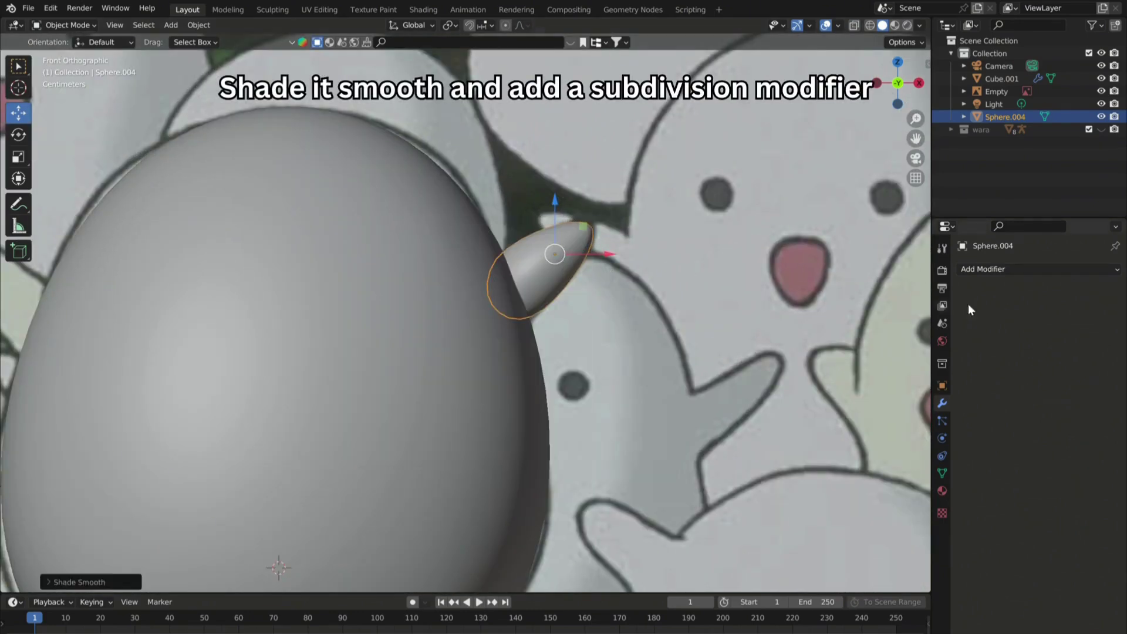
{"action": "left_click", "coordinate": [1033, 270]}
{"action": "left_click", "coordinate": [891, 503]}
{"action": "scroll", "coordinate": [555, 252], "scroll_direction": "down", "scroll_amount": 3}
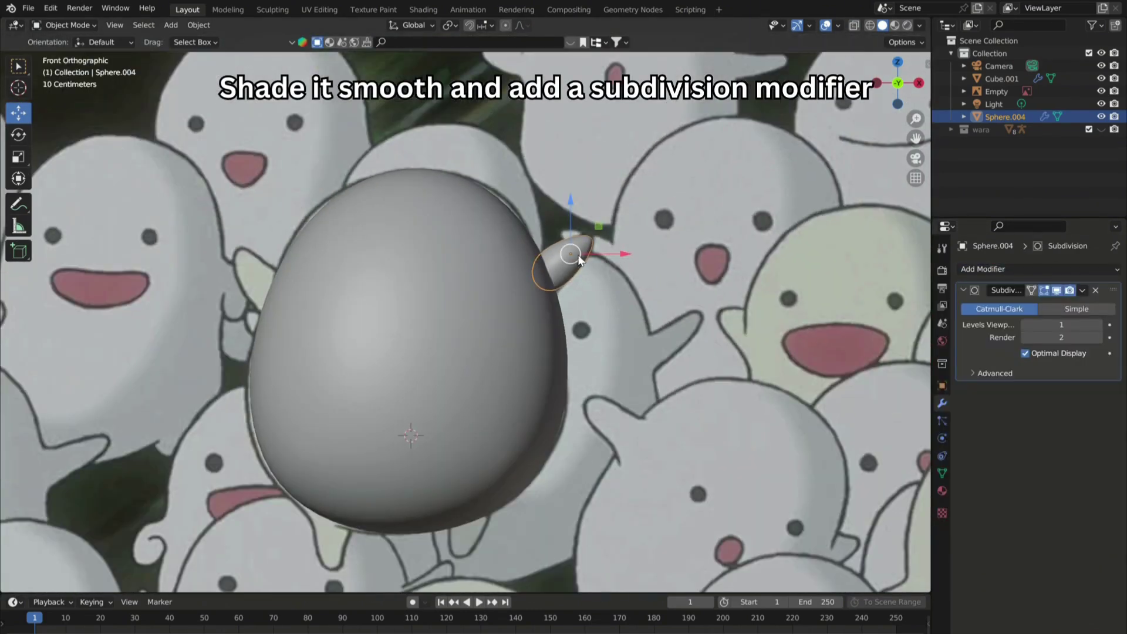
Duplicate the arm and move the copy to the opposite side of the body.
{"action": "key", "text": "shift+d"}
{"action": "key", "text": "s"}
{"action": "key", "text": "z"}
{"action": "key", "text": "Return"}
{"action": "left_click_drag", "start_coordinate": [618, 254], "coordinate": [293, 264]}
{"action": "scroll", "coordinate": [252, 298], "scroll_direction": "up", "scroll_amount": 1}
{"action": "left_click_drag", "start_coordinate": [306, 265], "coordinate": [250, 260]}
Rotate the copied arm's mesh in Edit Mode so it points up and outward like the reference, and return to Object Mode.
{"action": "key", "text": "Tab"}
{"action": "left_click", "coordinate": [224, 251]}
{"action": "key", "text": "r"}
{"action": "left_click", "coordinate": [468, 212]}
{"action": "key", "text": "a"}
{"action": "left_click", "coordinate": [240, 252]}
{"action": "key", "text": "a"}
{"action": "key", "text": "r"}
{"action": "left_click", "coordinate": [347, 276]}
{"action": "left_click", "coordinate": [64, 25]}
{"action": "left_click", "coordinate": [64, 41]}
{"action": "scroll", "coordinate": [370, 206], "scroll_direction": "down", "scroll_amount": 3}
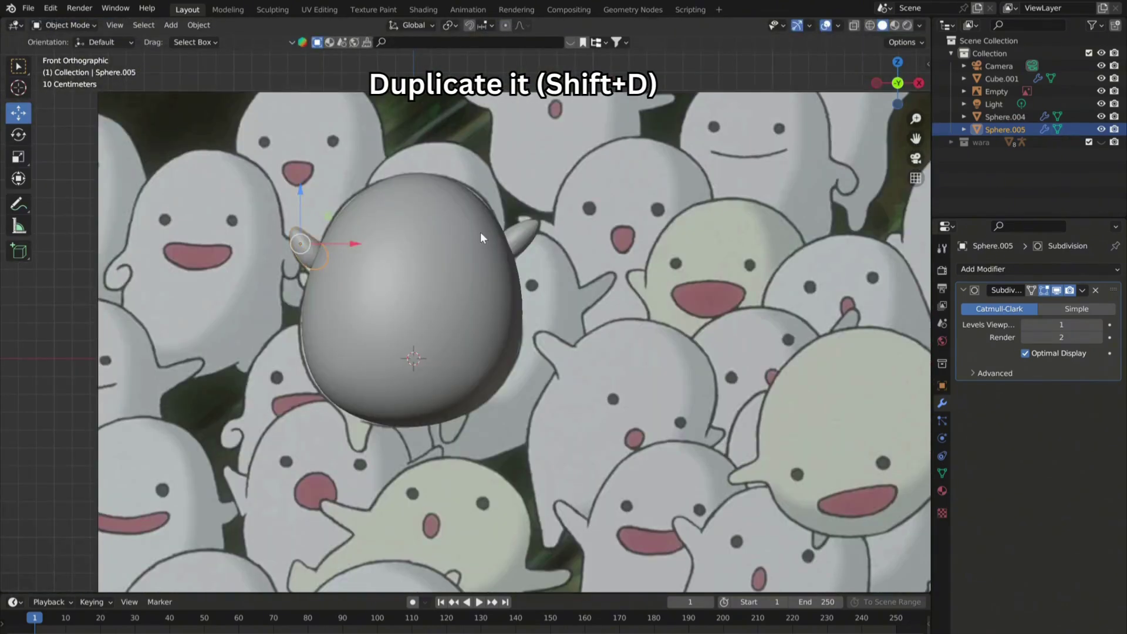
Duplicate the original arm and move the copy below the body's lower right side for a leg.
{"action": "left_click", "coordinate": [517, 235]}
{"action": "key", "text": "shift+d"}
{"action": "left_click", "coordinate": [514, 237]}
{"action": "left_click_drag", "start_coordinate": [523, 231], "coordinate": [478, 421]}
Rotate the leg copy around Y to point downward and position it over the reference character's right-hand leg.
{"action": "scroll", "coordinate": [461, 547], "scroll_direction": "up", "scroll_amount": 2}
{"action": "key", "text": "r"}
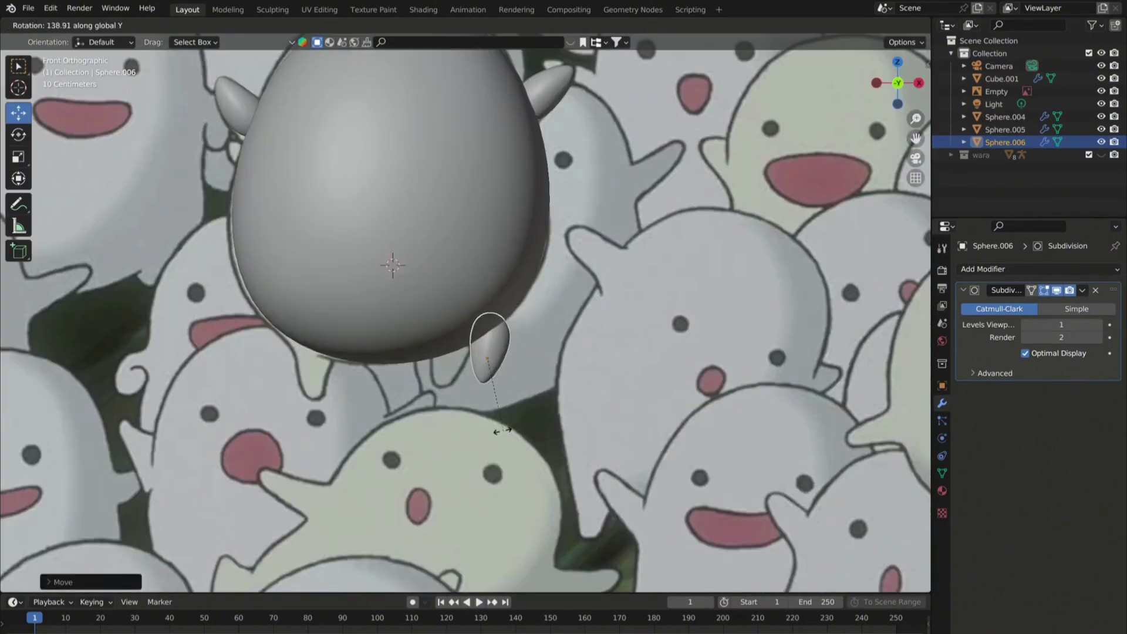
{"action": "left_click", "coordinate": [501, 430]}
{"action": "left_click_drag", "start_coordinate": [535, 358], "coordinate": [499, 359]}
{"action": "left_click_drag", "start_coordinate": [446, 325], "coordinate": [445, 330]}
Scale the leg's tip vertices in Edit Mode with X-ray on, and return to Object Mode with X-ray off.
{"action": "key", "text": "Tab"}
{"action": "key", "text": "alt+z"}
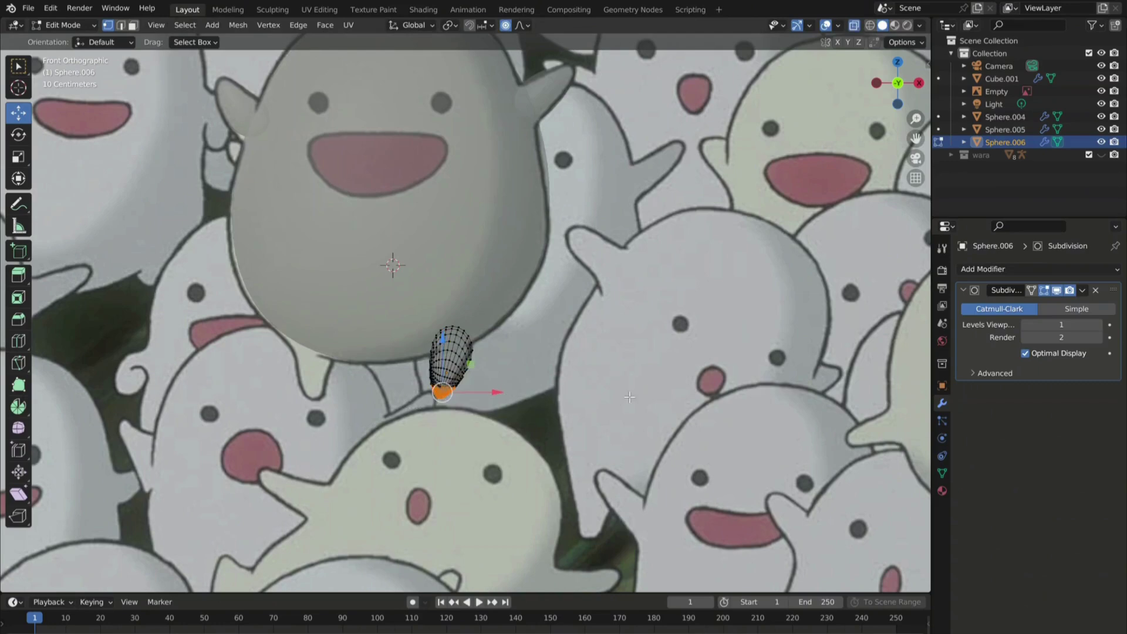
{"action": "key", "text": "s"}
{"action": "left_click", "coordinate": [455, 357]}
{"action": "key", "text": "Tab"}
{"action": "left_click", "coordinate": [854, 25]}
Duplicate the leg, rotate the copy around Z and position it over the reference character's left-hand leg.
{"action": "key", "text": "shift+d"}
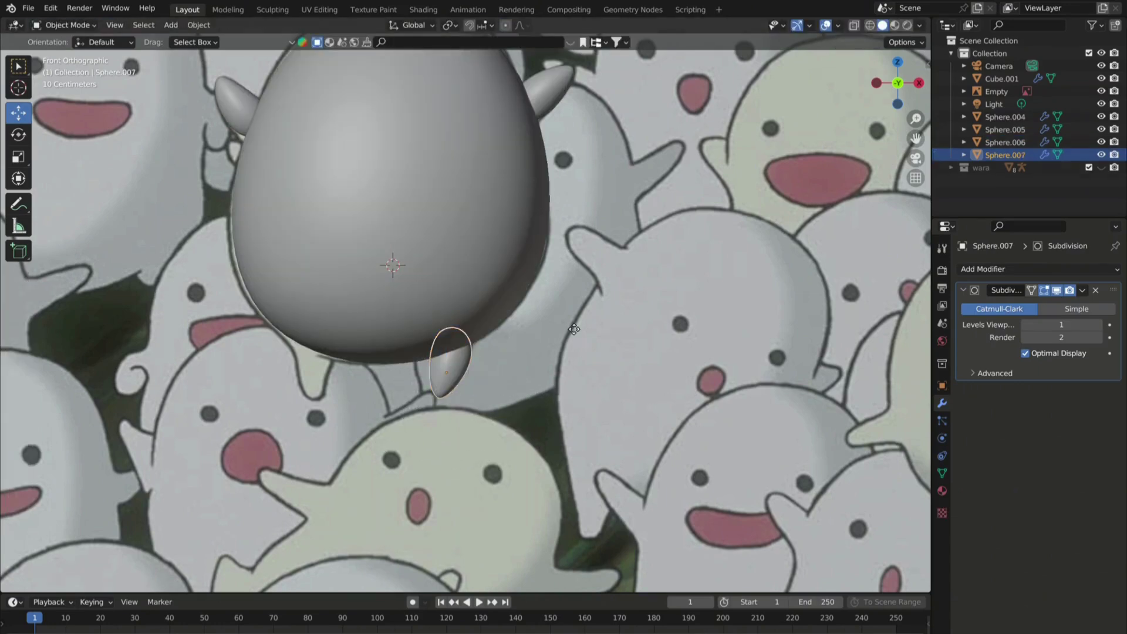
{"action": "type", "text": "80"}
{"action": "key", "text": "Return"}
{"action": "type", "text": "z"}
{"action": "left_click_drag", "start_coordinate": [499, 372], "coordinate": [370, 372]}
{"action": "key", "text": "r"}
{"action": "left_click", "coordinate": [418, 310]}
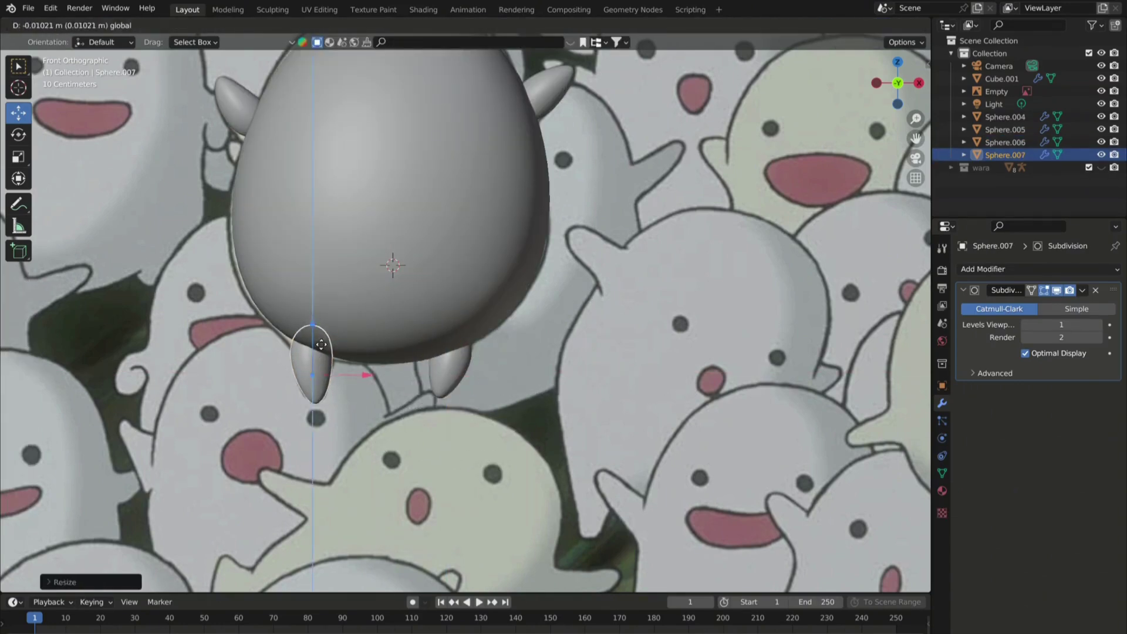
Deselect everything and hide the reference image to check the character from an angle.
{"action": "scroll", "coordinate": [537, 265], "scroll_direction": "down", "scroll_amount": 4}
{"action": "key", "text": "alt+a"}
{"action": "left_click", "coordinate": [1102, 91]}
{"action": "middle_click_drag", "start_coordinate": [453, 289], "coordinate": [474, 242]}
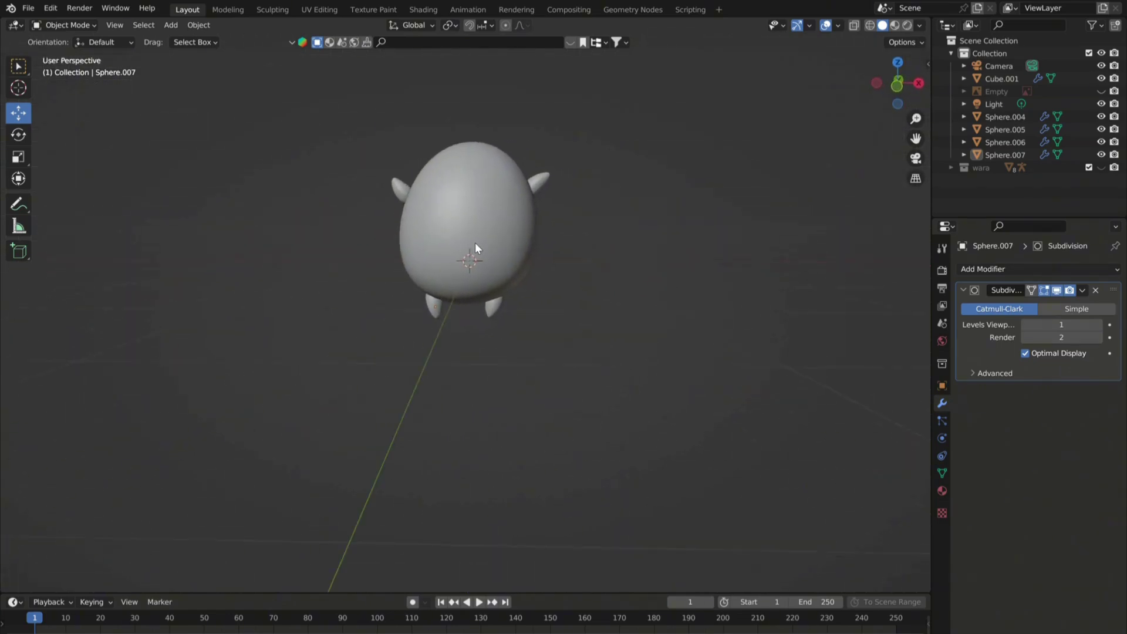
Add a mesh circle from the front view and rotate it 90° around X to face the front.
{"action": "key", "text": "KP_1"}
{"action": "scroll", "coordinate": [475, 242], "scroll_direction": "down", "scroll_amount": 3}
{"action": "key", "text": "shift+a"}
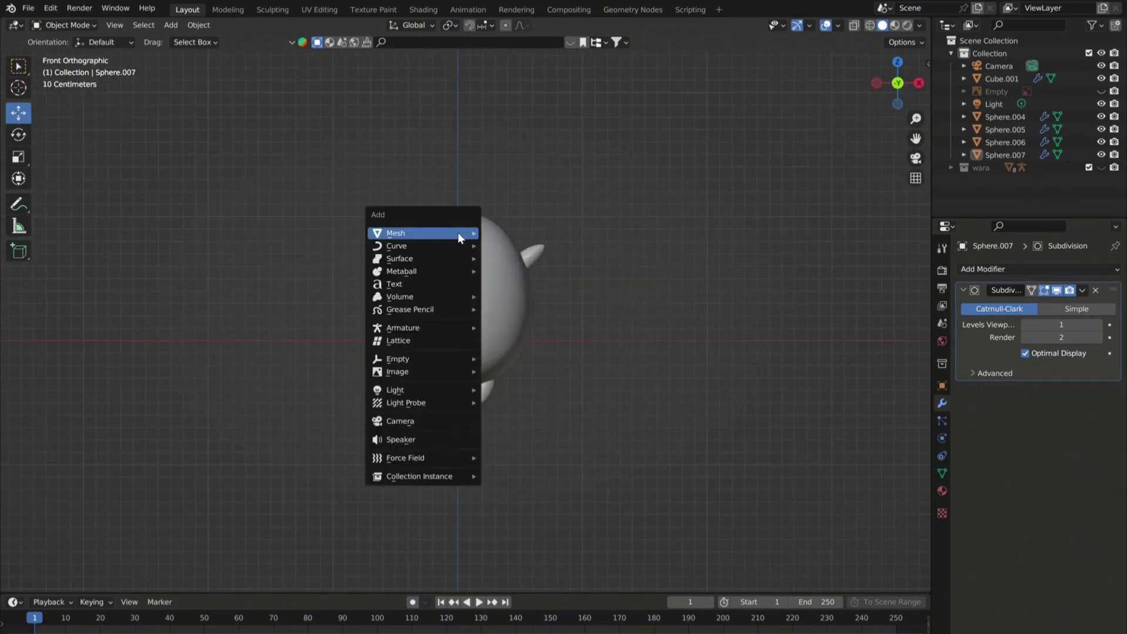
{"action": "mouse_move", "coordinate": [458, 233]}
{"action": "left_click", "coordinate": [543, 259]}
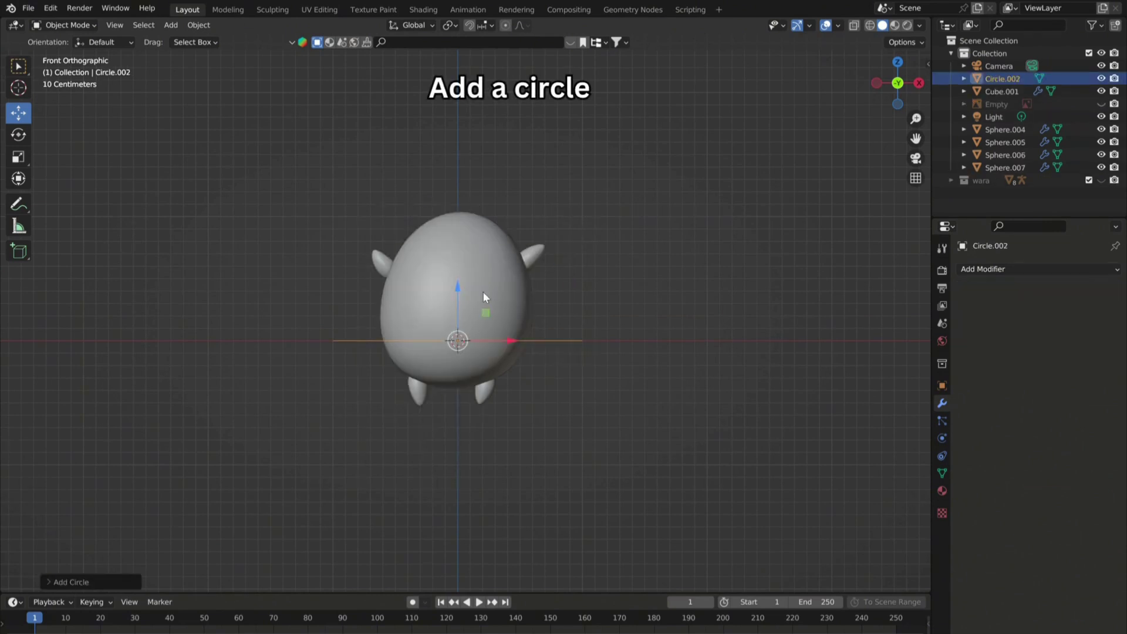
{"action": "type", "text": "r90"}
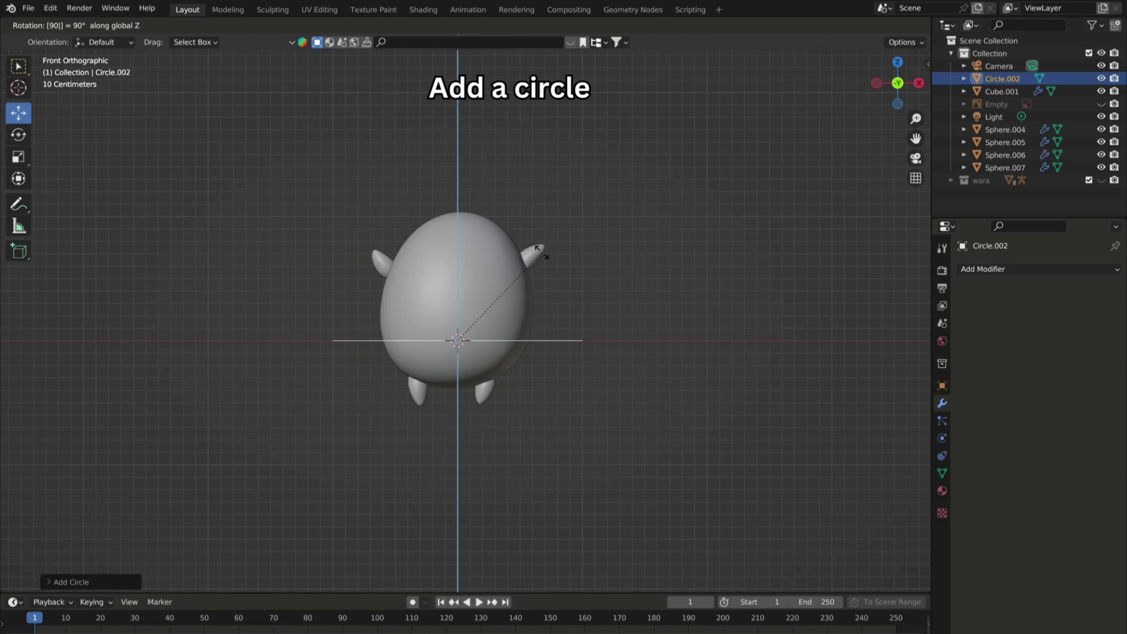
{"action": "type", "text": "x"}
{"action": "left_click", "coordinate": [542, 253]}
Scale the circle down and move it up and out in front of the body's face.
{"action": "key", "text": "s"}
{"action": "left_click", "coordinate": [499, 320]}
{"action": "left_click_drag", "start_coordinate": [458, 295], "coordinate": [458, 259]}
{"action": "middle_click_drag", "start_coordinate": [457, 259], "coordinate": [355, 275]}
{"action": "left_click_drag", "start_coordinate": [558, 301], "coordinate": [489, 306]}
{"action": "left_click_drag", "start_coordinate": [453, 261], "coordinate": [452, 229]}
{"action": "key", "text": "KP_1"}
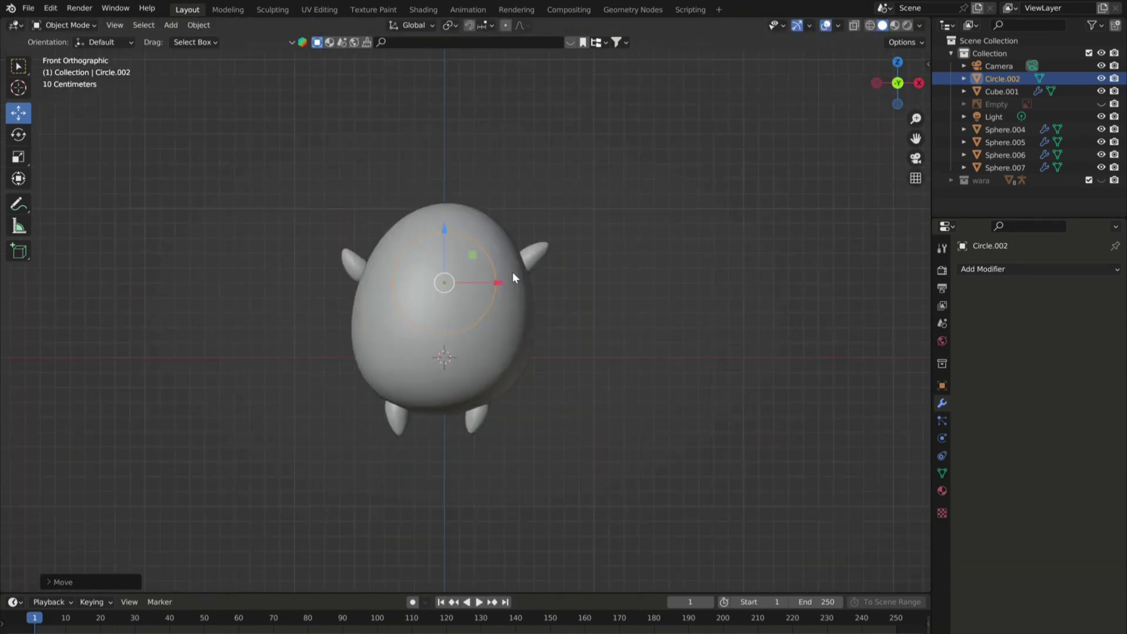
Shrink the circle to roughly eye size and move it to the right-hand eye area of the face.
{"action": "scroll", "coordinate": [513, 274], "scroll_direction": "up", "scroll_amount": 2}
{"action": "key", "text": "s"}
{"action": "left_click_drag", "start_coordinate": [499, 298], "coordinate": [524, 298]}
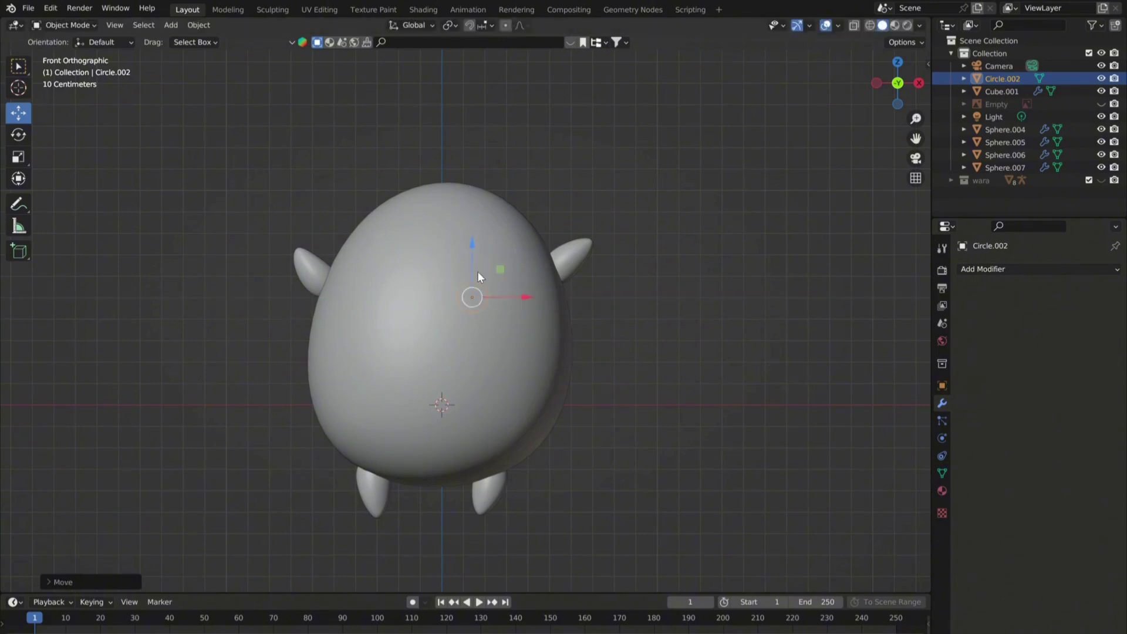
{"action": "left_click_drag", "start_coordinate": [472, 249], "coordinate": [473, 227]}
{"action": "left_click_drag", "start_coordinate": [507, 277], "coordinate": [521, 279]}
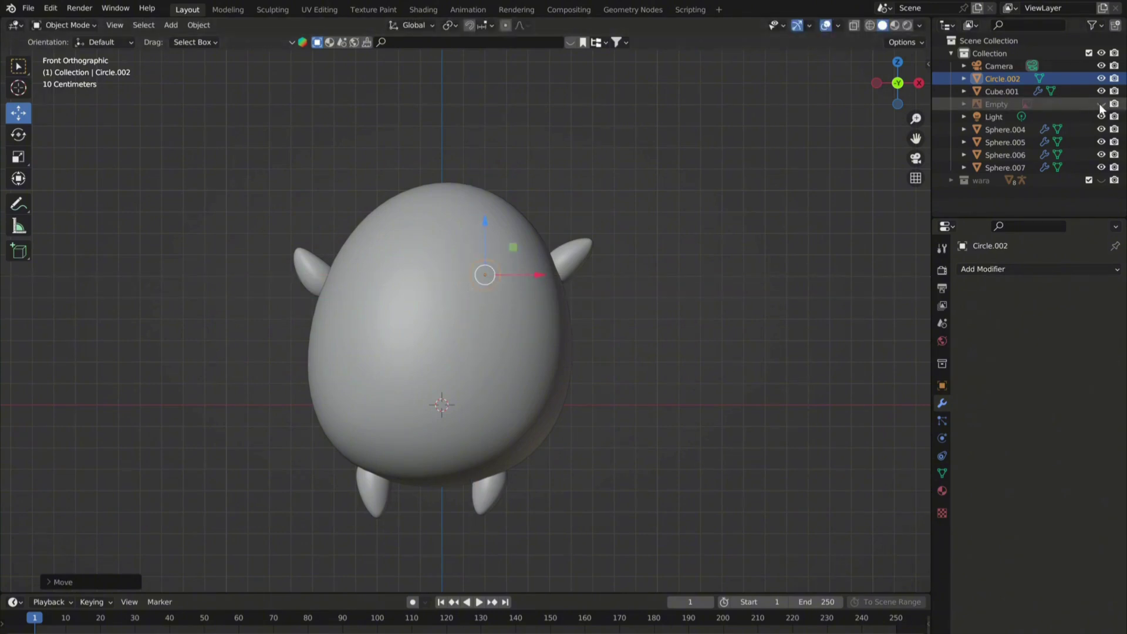
Show the reference image through X-ray and fit the circle's size and position to the reference's right-hand eye.
{"action": "left_click", "coordinate": [1102, 105]}
{"action": "left_click", "coordinate": [853, 26]}
{"action": "scroll", "coordinate": [483, 258], "scroll_direction": "up", "scroll_amount": 4}
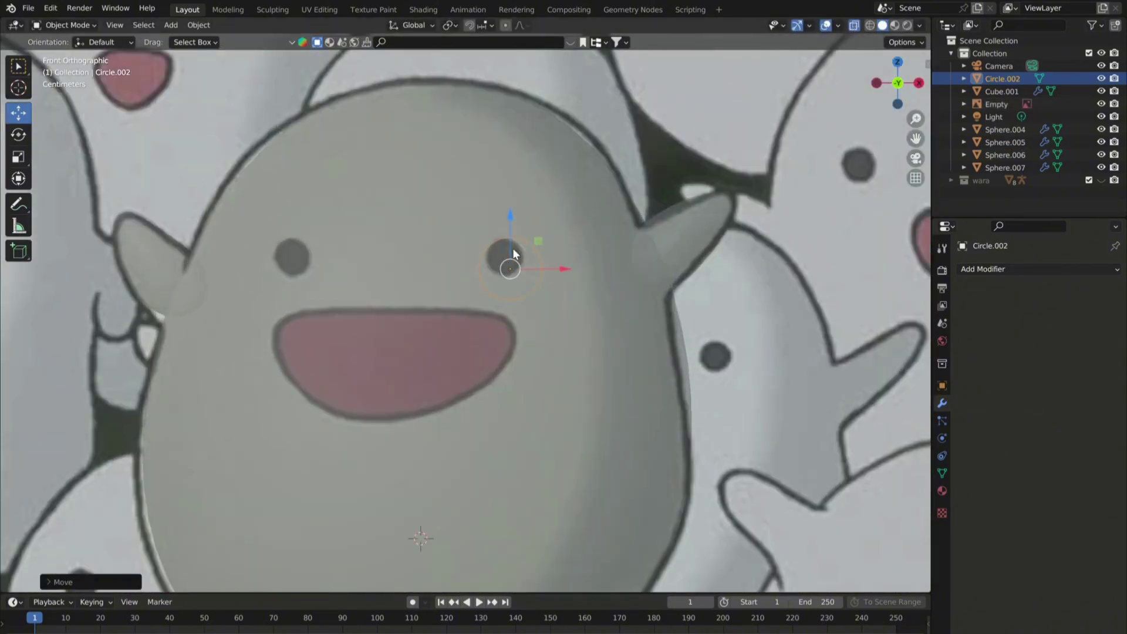
{"action": "left_click", "coordinate": [658, 249]}
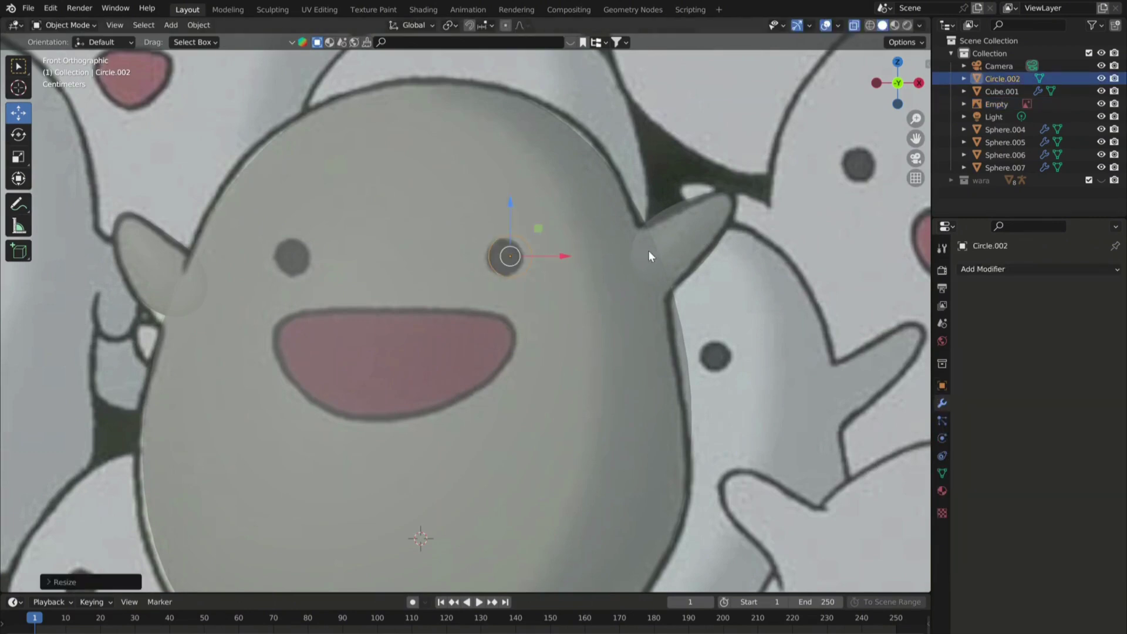
{"action": "key", "text": "g"}
{"action": "key", "text": "x"}
{"action": "key", "text": "Escape"}
{"action": "key", "text": "g"}
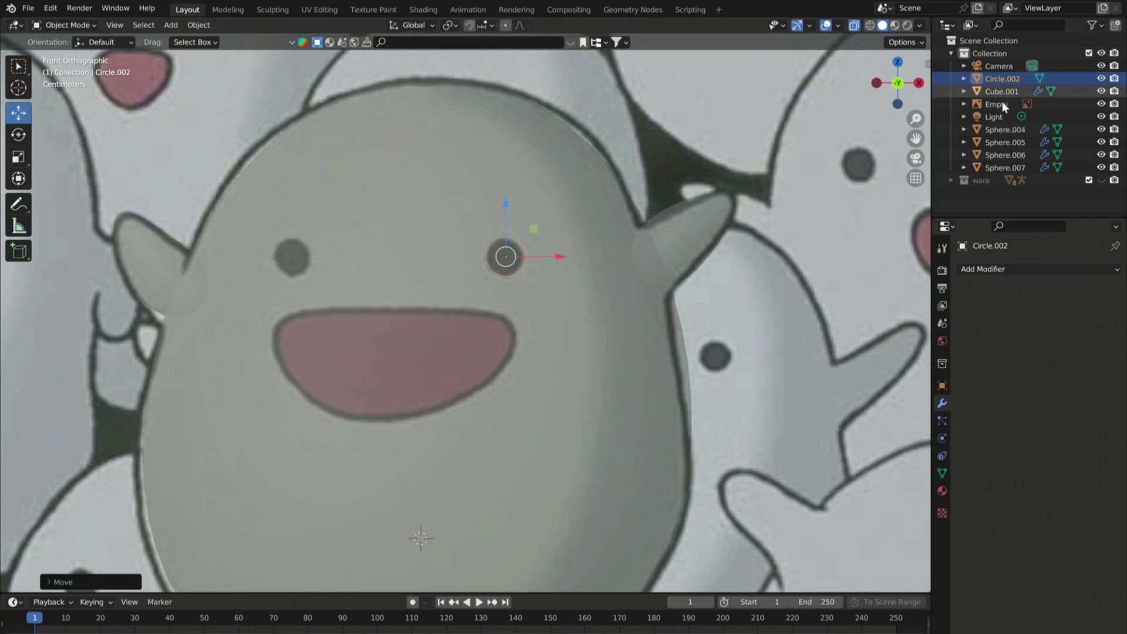
Hide the reference image, turn off X-ray and move the eye circle about 0.083 m along Y toward the body surface.
{"action": "left_click", "coordinate": [1101, 105]}
{"action": "left_click", "coordinate": [854, 25]}
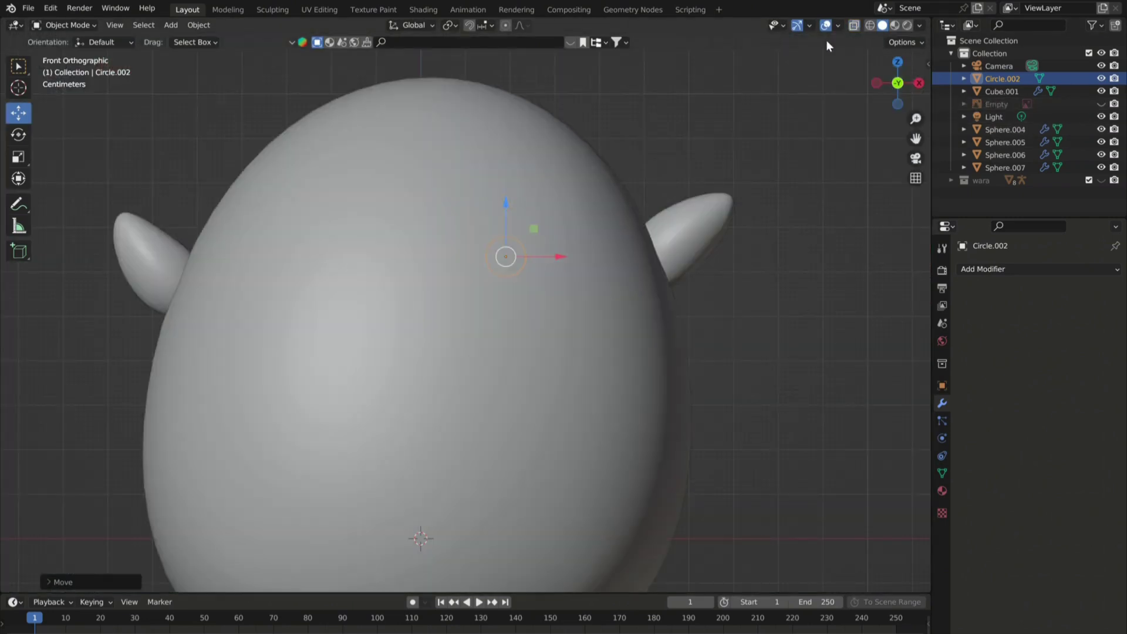
{"action": "scroll", "coordinate": [502, 224], "scroll_direction": "down", "scroll_amount": 3}
{"action": "middle_click_drag", "start_coordinate": [502, 223], "coordinate": [428, 262]}
{"action": "scroll", "coordinate": [485, 238], "scroll_direction": "up", "scroll_amount": 6}
{"action": "middle_click_drag", "start_coordinate": [485, 238], "coordinate": [456, 244]}
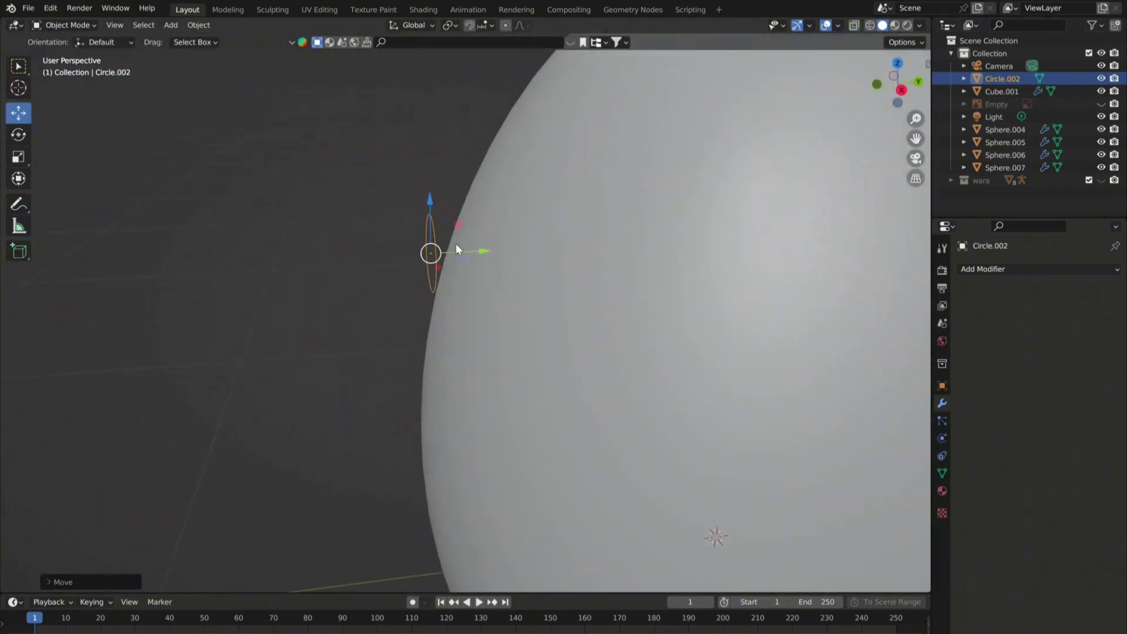
{"action": "key", "text": "g"}
{"action": "key", "text": "y"}
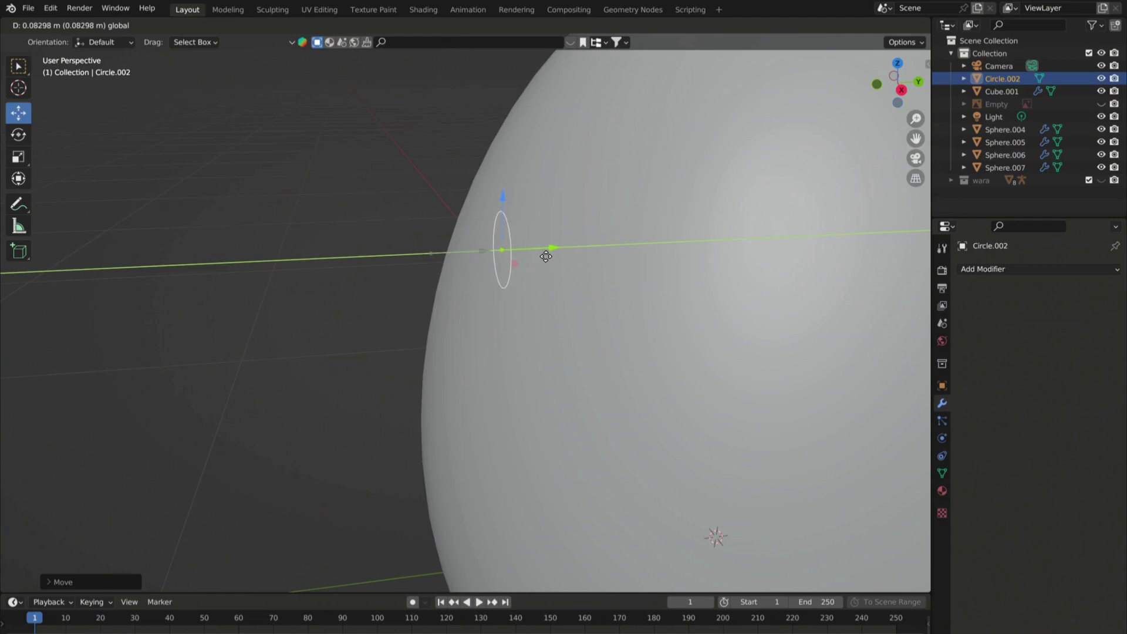
{"action": "left_click", "coordinate": [546, 257]}
Extrude the eye circle's edge in Edit Mode and scale it inward twice to form concentric rings.
{"action": "left_click", "coordinate": [58, 24]}
{"action": "left_click", "coordinate": [76, 51]}
{"action": "middle_click_drag", "start_coordinate": [517, 194], "coordinate": [598, 177]}
{"action": "key", "text": "e"}
{"action": "left_click", "coordinate": [729, 206]}
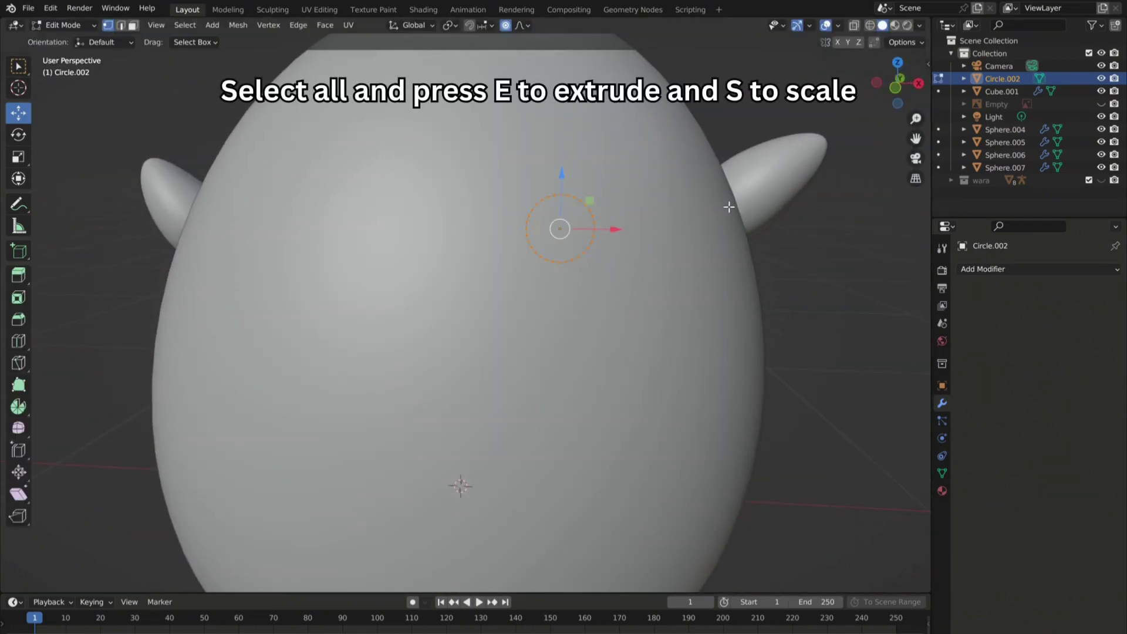
{"action": "right_click", "coordinate": [693, 212]}
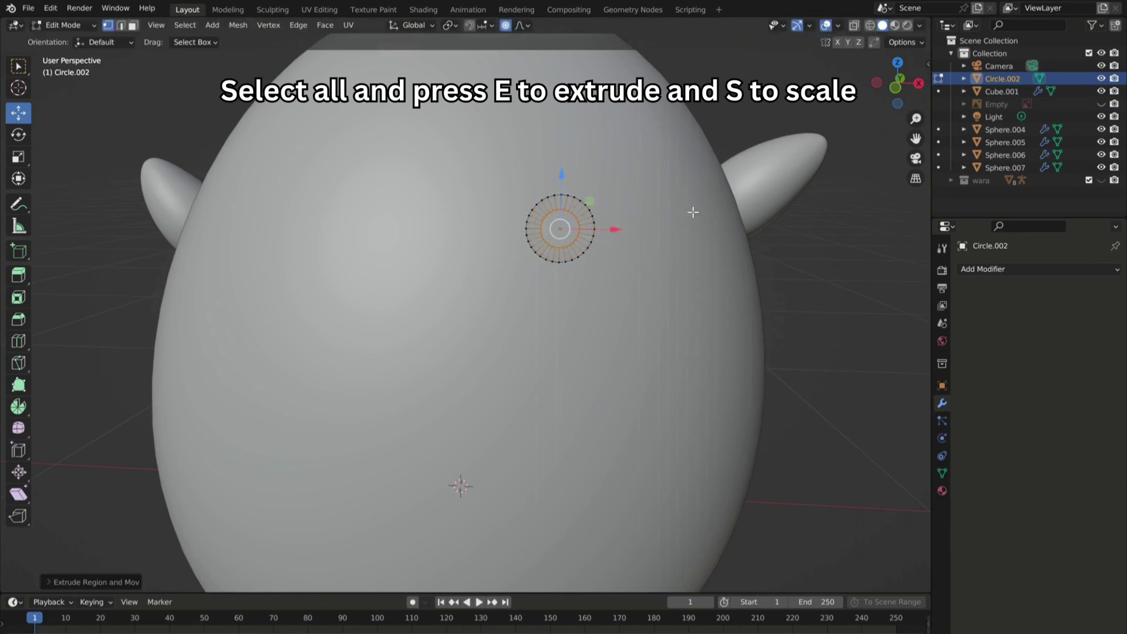
{"action": "key", "text": "s"}
{"action": "left_click", "coordinate": [572, 229]}
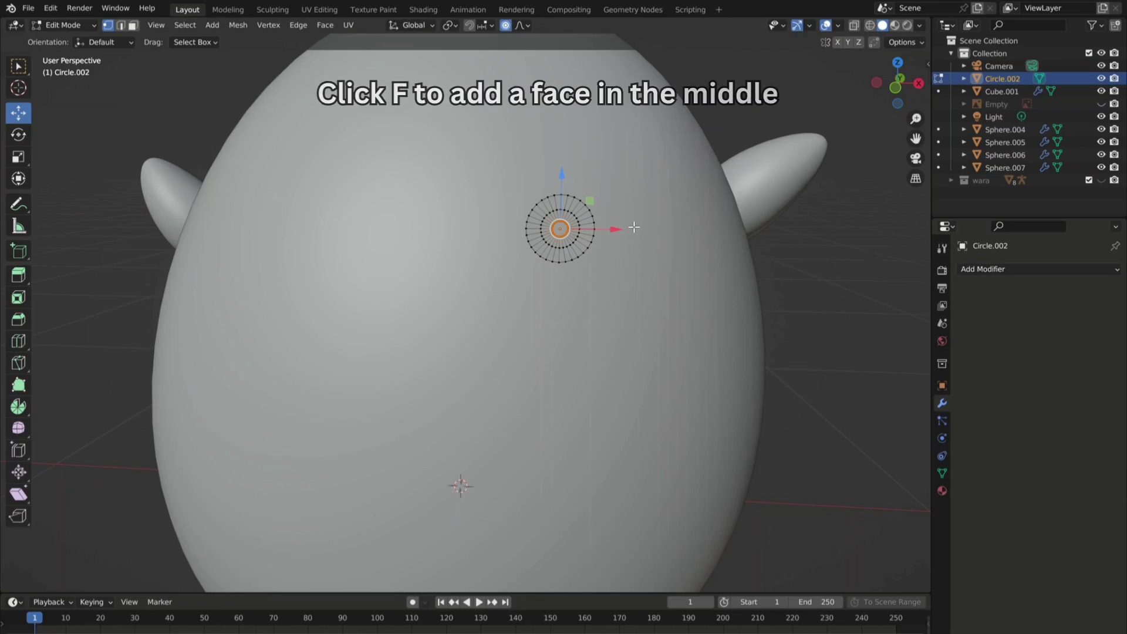
Fill the eye's centre with a face, extrude the whole disc for thickness and return to Object Mode.
{"action": "middle_click_drag", "start_coordinate": [584, 204], "coordinate": [486, 229]}
{"action": "key", "text": "e"}
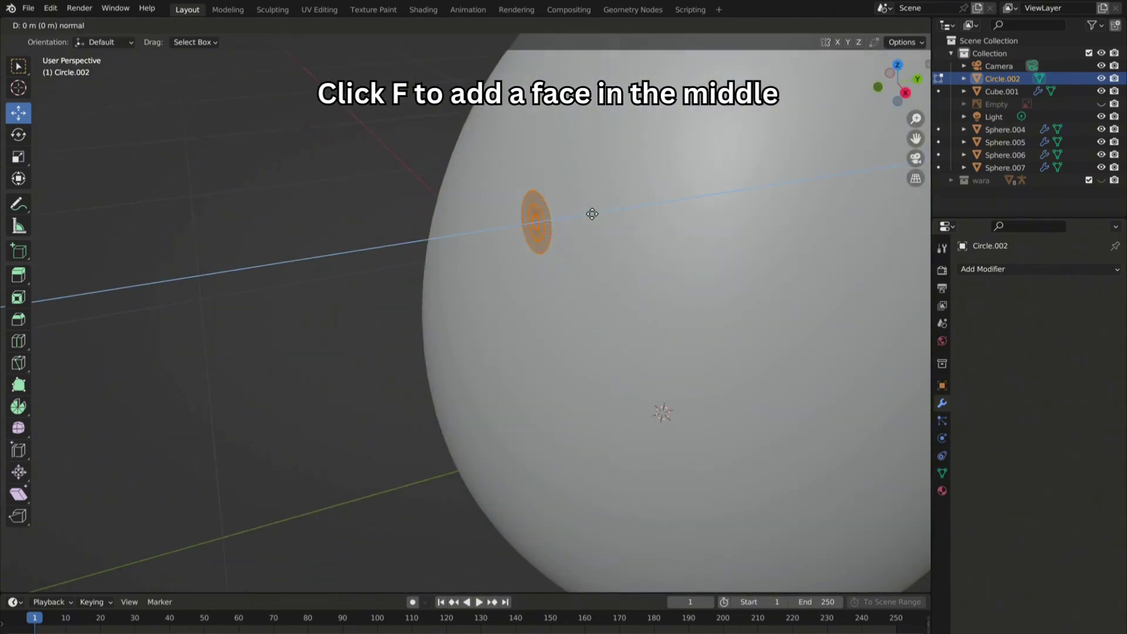
{"action": "left_click", "coordinate": [611, 209]}
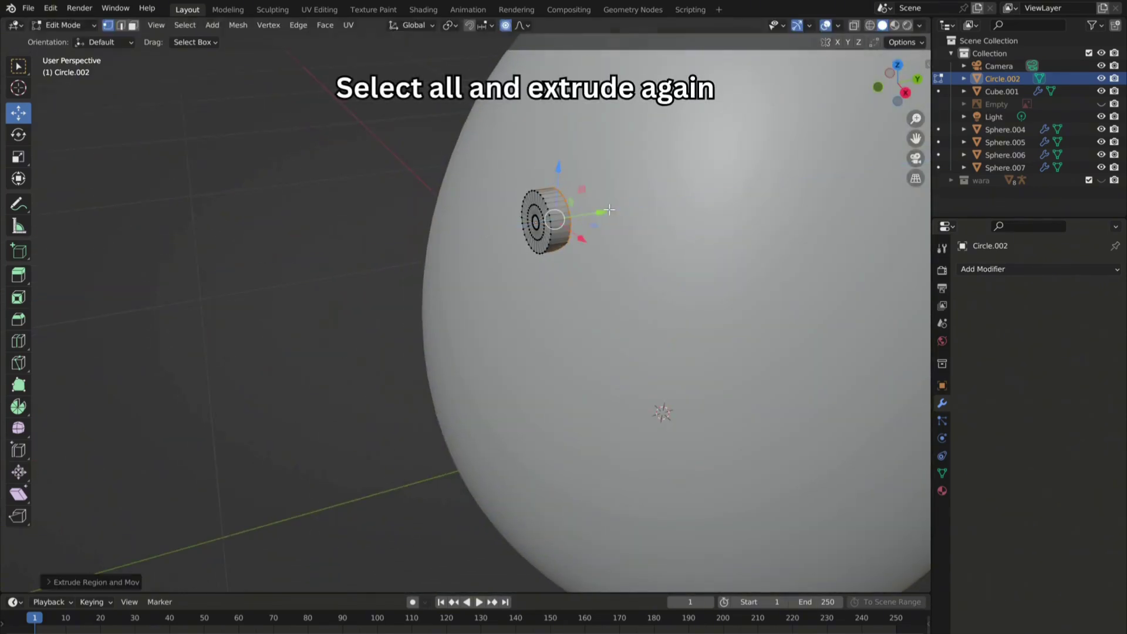
{"action": "left_click", "coordinate": [66, 25]}
{"action": "left_click", "coordinate": [70, 36]}
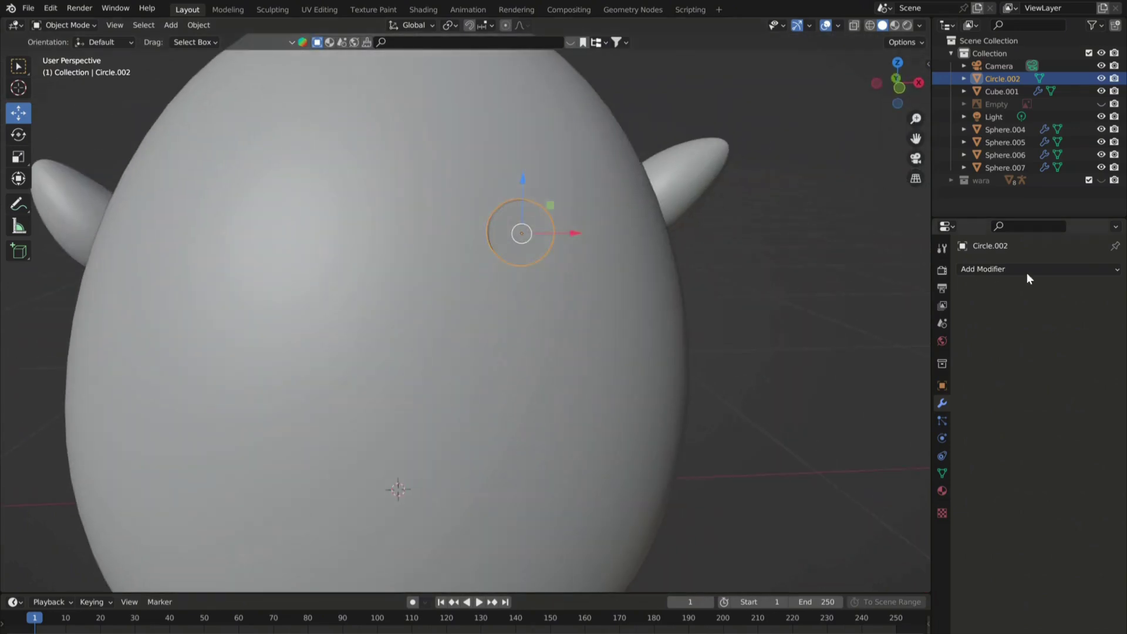
Add a Subdivision Surface modifier to the eye with 2 viewport levels.
{"action": "left_click", "coordinate": [1027, 269]}
{"action": "left_click", "coordinate": [873, 502]}
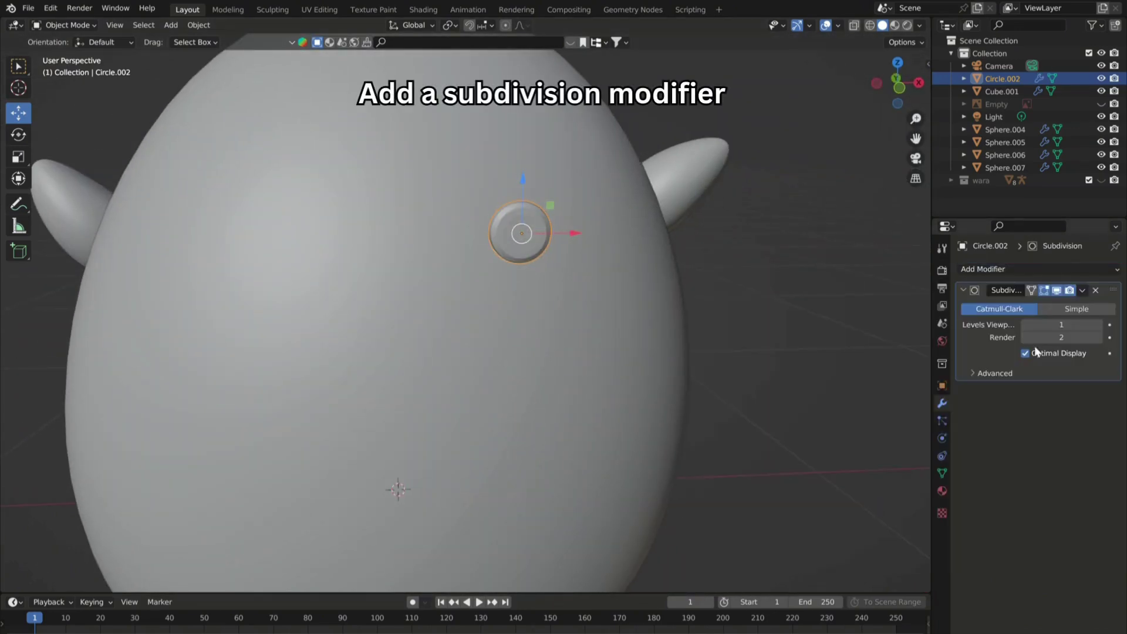
{"action": "left_click", "coordinate": [822, 300]}
Tilt the eye in the side view so it follows the slope of the body surface.
{"action": "middle_click_drag", "start_coordinate": [496, 234], "coordinate": [438, 223]}
{"action": "middle_click_drag", "start_coordinate": [531, 217], "coordinate": [454, 209]}
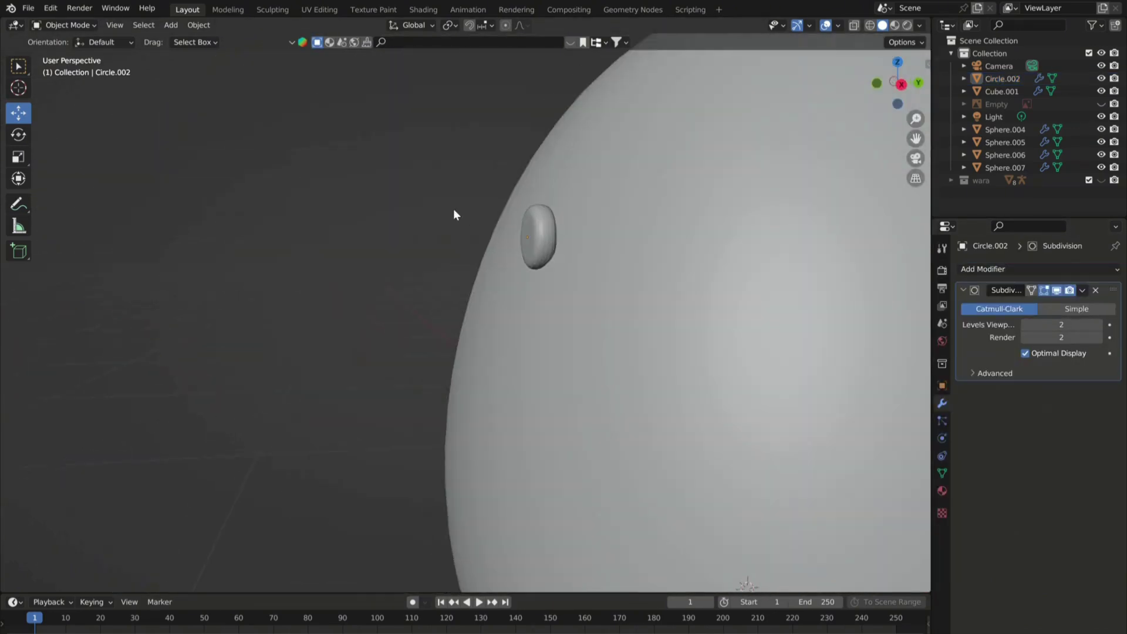
{"action": "left_click", "coordinate": [530, 239]}
{"action": "left_click", "coordinate": [649, 206]}
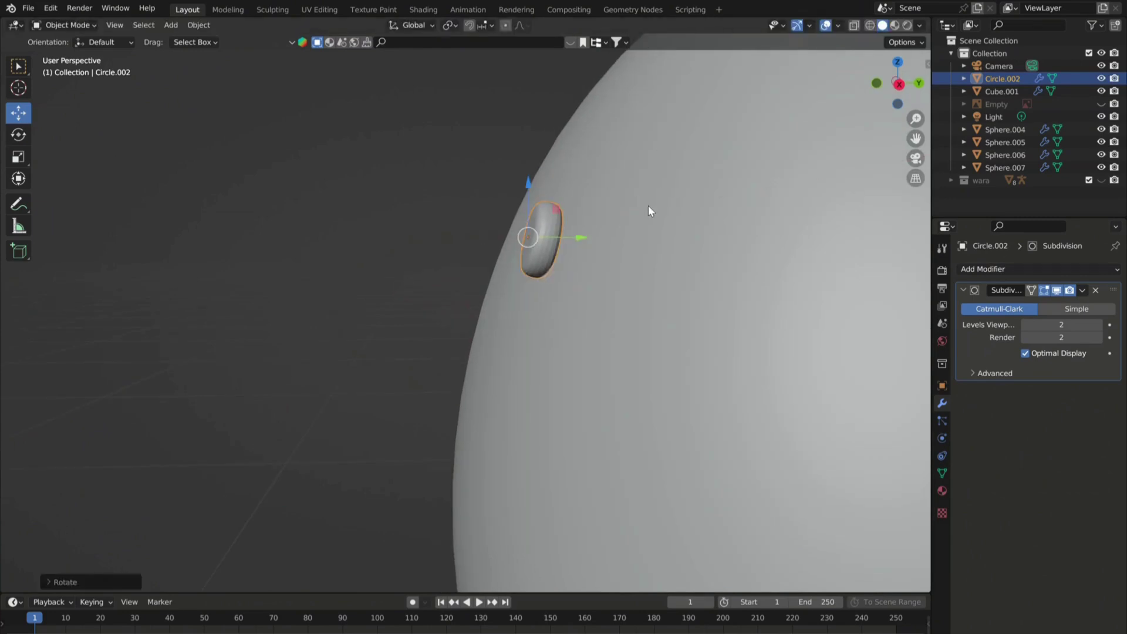
Duplicate the eye and move the copy along X to the opposite side of the face.
{"action": "key", "text": "KP_1"}
{"action": "key", "text": "shift+d"}
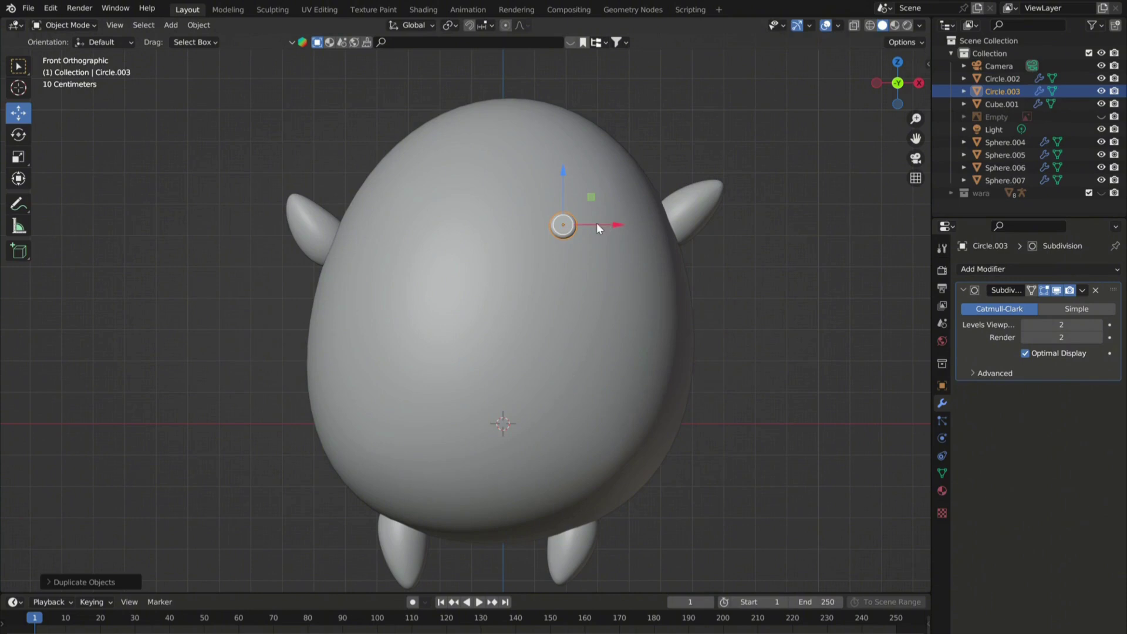
{"action": "key", "text": "x"}
{"action": "left_click", "coordinate": [473, 242]}
{"action": "left_click", "coordinate": [786, 235]}
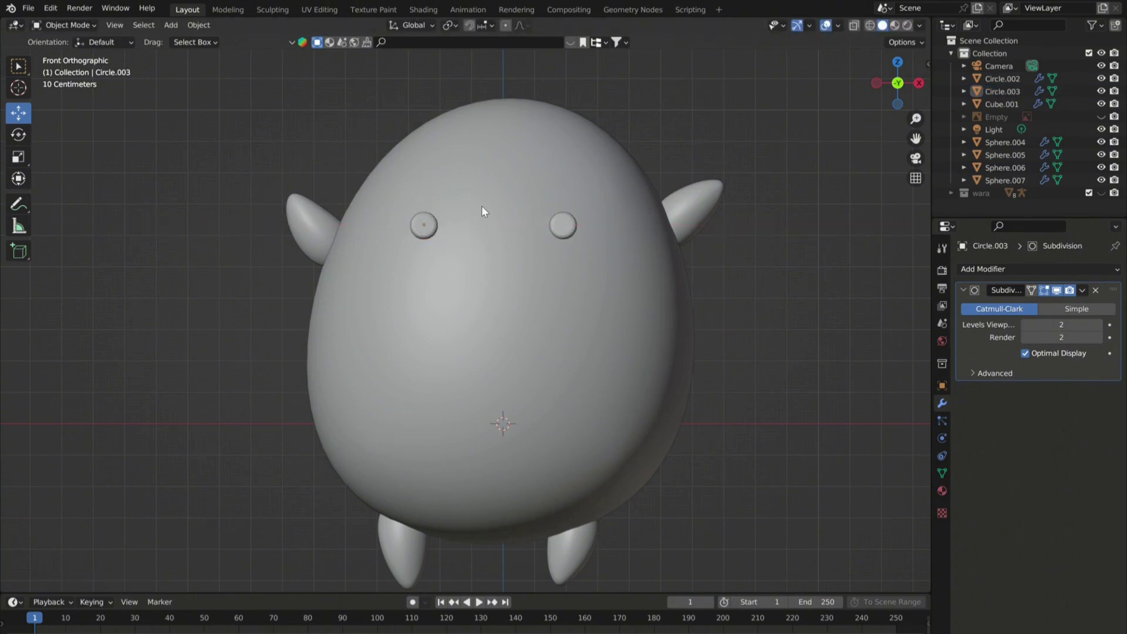
Add a mesh plane for the mouth and rotate it upright to face the front.
{"action": "key", "text": "shift+a"}
{"action": "left_click", "coordinate": [534, 211]}
{"action": "key", "text": "r"}
{"action": "key", "text": "9"}
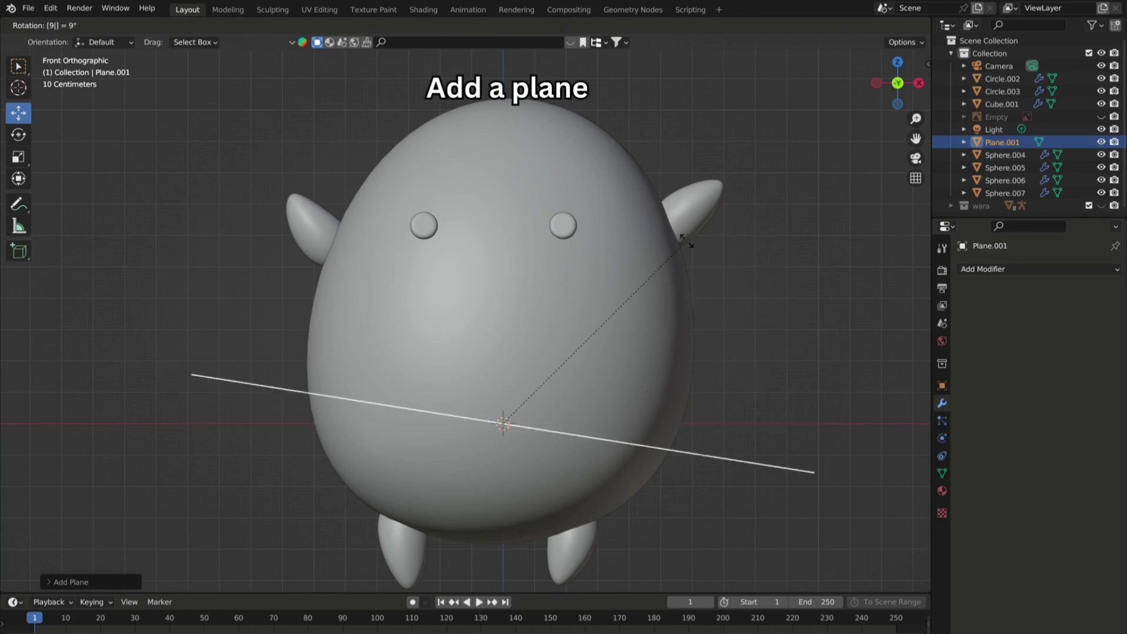
{"action": "key", "text": "Return"}
Move the plane along Y until it sits in front of the body.
{"action": "scroll", "coordinate": [582, 302], "scroll_direction": "down", "scroll_amount": 4}
{"action": "middle_click_drag", "start_coordinate": [582, 301], "coordinate": [692, 316]}
{"action": "key", "text": "g"}
{"action": "key", "text": "y"}
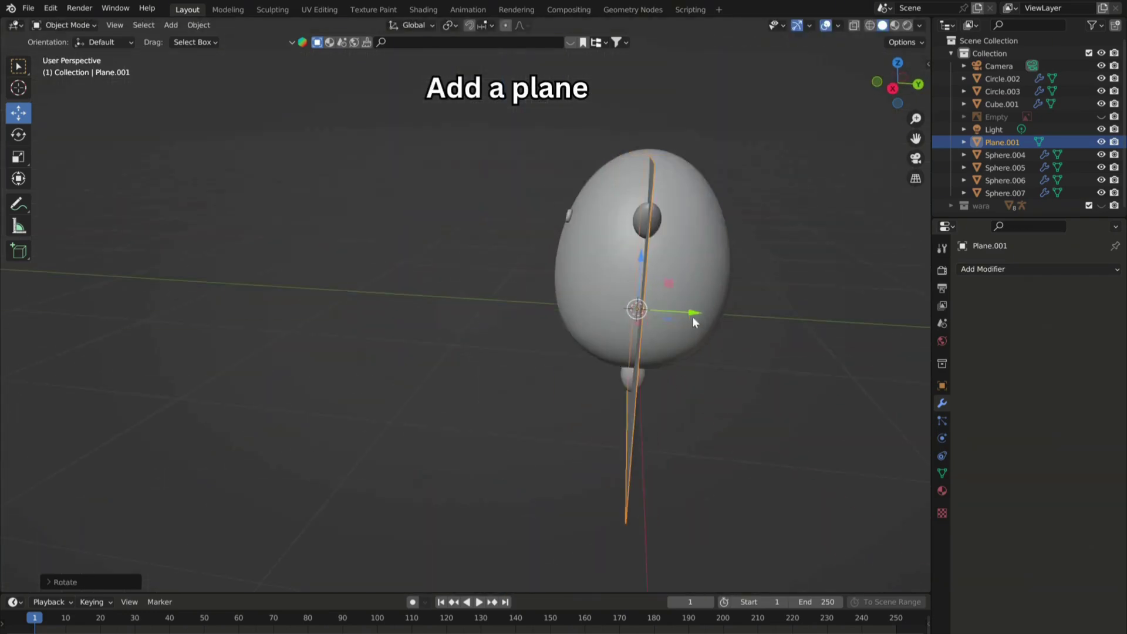
{"action": "left_click_drag", "start_coordinate": [598, 308], "coordinate": [597, 307]}
Scale the plane down and raise it to the mouth area below the eyes.
{"action": "key", "text": "KP_1"}
{"action": "scroll", "coordinate": [594, 298], "scroll_direction": "down", "scroll_amount": 5}
{"action": "scroll", "coordinate": [458, 302], "scroll_direction": "up", "scroll_amount": 3}
{"action": "key", "text": "s"}
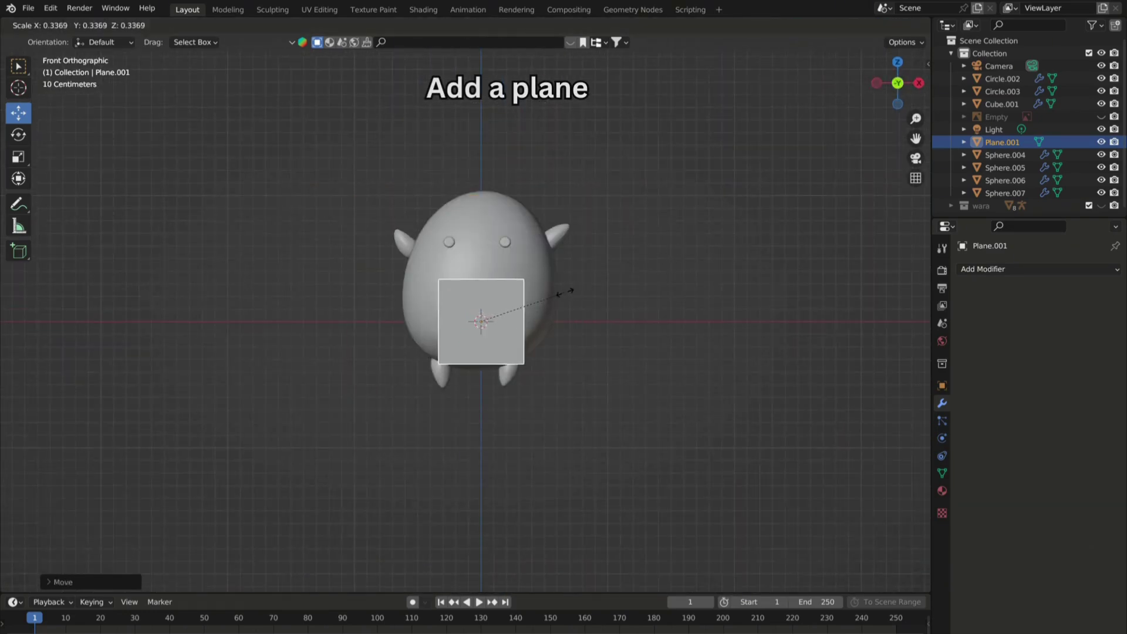
{"action": "left_click", "coordinate": [541, 294]}
{"action": "scroll", "coordinate": [472, 296], "scroll_direction": "up", "scroll_amount": 3}
{"action": "left_click_drag", "start_coordinate": [489, 305], "coordinate": [487, 247]}
{"action": "scroll", "coordinate": [473, 249], "scroll_direction": "up", "scroll_amount": 1}
Show the reference image and open the mouth plane in Edit Mode with X-ray on.
{"action": "left_click", "coordinate": [1101, 117]}
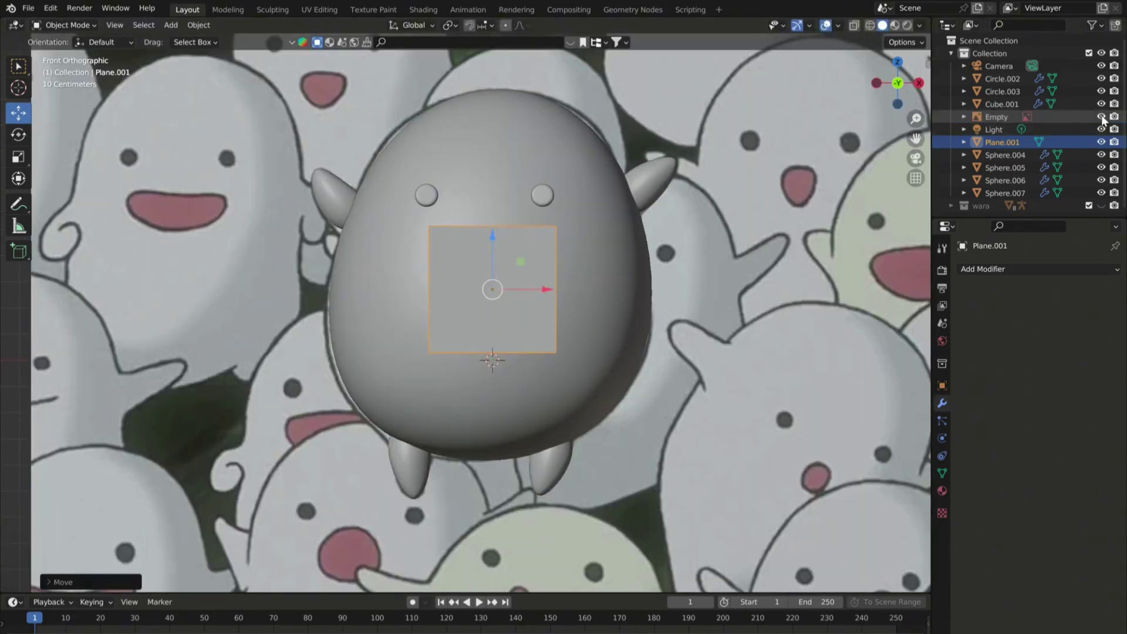
{"action": "left_click", "coordinate": [64, 24]}
{"action": "left_click", "coordinate": [58, 50]}
{"action": "scroll", "coordinate": [485, 212], "scroll_direction": "up", "scroll_amount": 2}
{"action": "key", "text": "alt+z"}
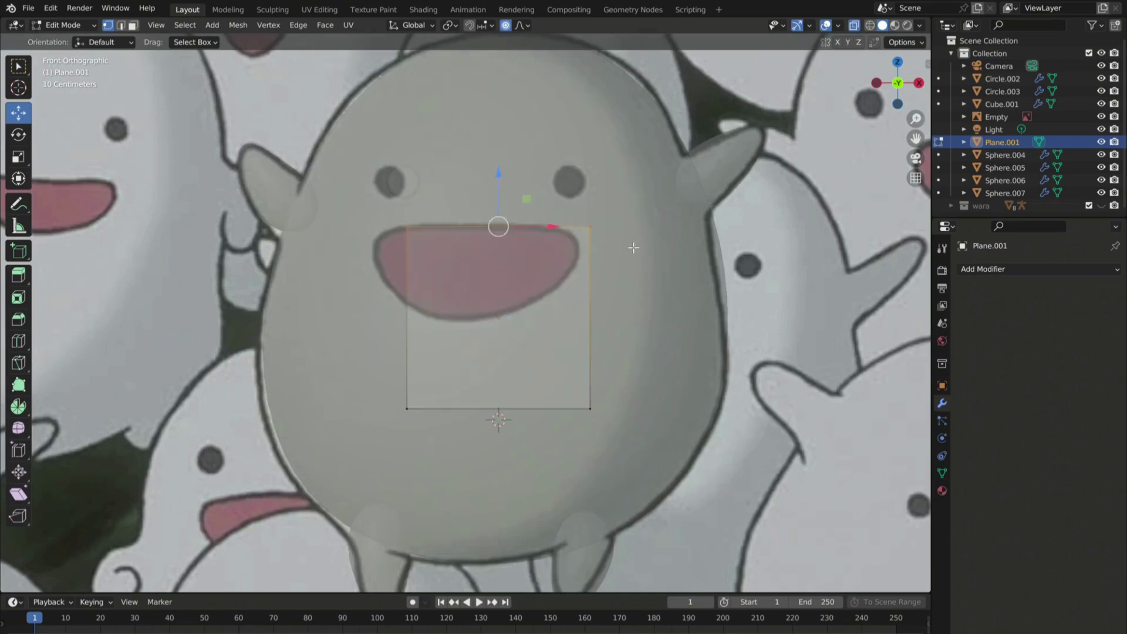
{"action": "middle_click_drag", "start_coordinate": [378, 262], "coordinate": [347, 244], "text": "shift"}
{"action": "scroll", "coordinate": [348, 244], "scroll_direction": "up", "scroll_amount": 1}
Move the plane's four corner vertices to trace the upper part of the reference mouth.
{"action": "left_click_drag", "start_coordinate": [392, 192], "coordinate": [372, 192]}
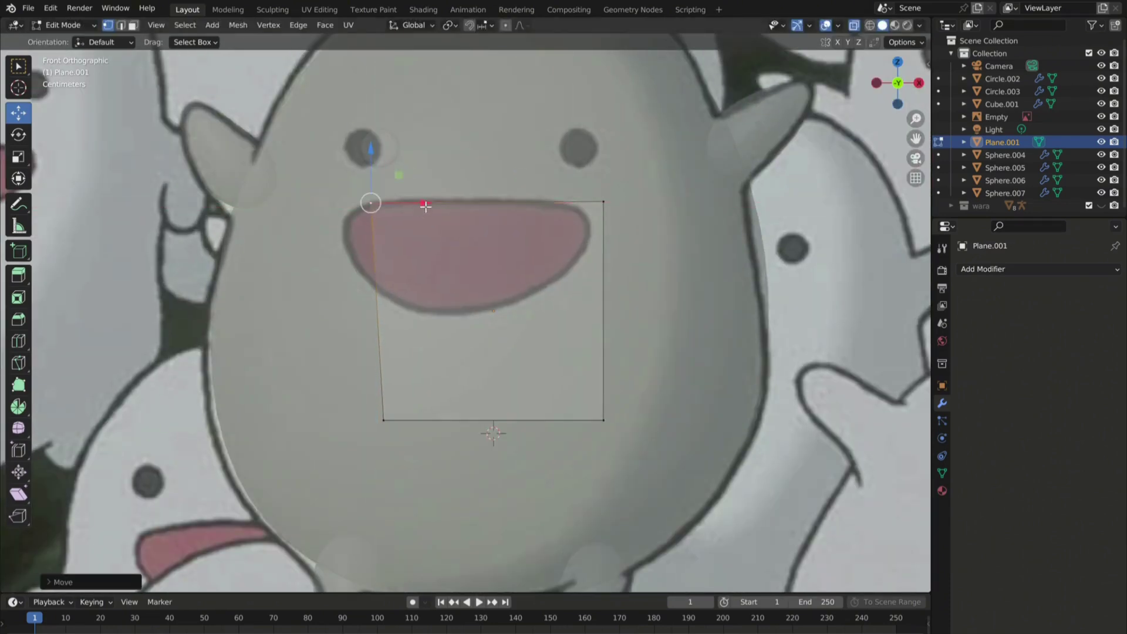
{"action": "left_click_drag", "start_coordinate": [604, 202], "coordinate": [589, 183]}
{"action": "left_click", "coordinate": [604, 421]}
{"action": "left_click_drag", "start_coordinate": [604, 374], "coordinate": [604, 189]}
{"action": "left_click_drag", "start_coordinate": [641, 236], "coordinate": [625, 238]}
{"action": "left_click_drag", "start_coordinate": [587, 191], "coordinate": [587, 175]}
{"action": "left_click_drag", "start_coordinate": [628, 220], "coordinate": [626, 220]}
{"action": "left_click", "coordinate": [384, 419]}
{"action": "left_click_drag", "start_coordinate": [393, 403], "coordinate": [359, 214]}
Extrude the mouth's bottom edge downward and align its corner vertices with the reference mouth's sides.
{"action": "scroll", "coordinate": [358, 214], "scroll_direction": "up", "scroll_amount": 1}
{"action": "left_click", "coordinate": [629, 220], "text": "shift"}
{"action": "key", "text": "e"}
{"action": "left_click", "coordinate": [555, 262]}
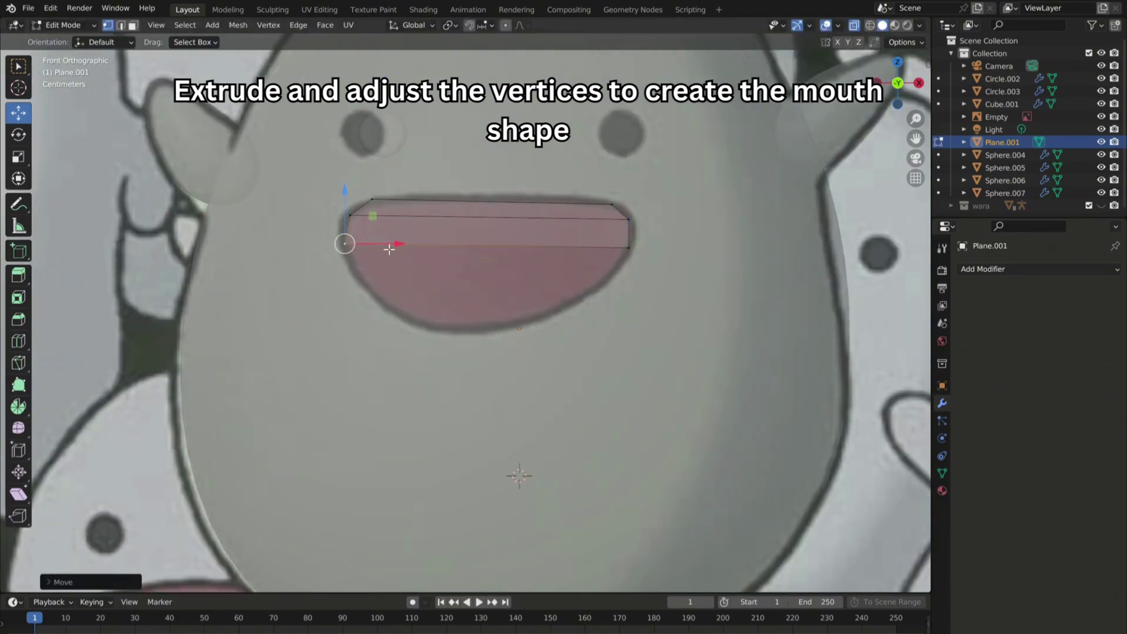
Extrude the mouth's new bottom edge downward again and scale it narrower to follow the reference mouth's curve.
{"action": "left_click", "coordinate": [631, 251], "text": "shift"}
{"action": "key", "text": "e"}
{"action": "left_click", "coordinate": [769, 303]}
{"action": "key", "text": "s"}
{"action": "left_click", "coordinate": [692, 301]}
{"action": "left_click_drag", "start_coordinate": [492, 276], "coordinate": [496, 262]}
{"action": "key", "text": "s"}
{"action": "left_click", "coordinate": [389, 276]}
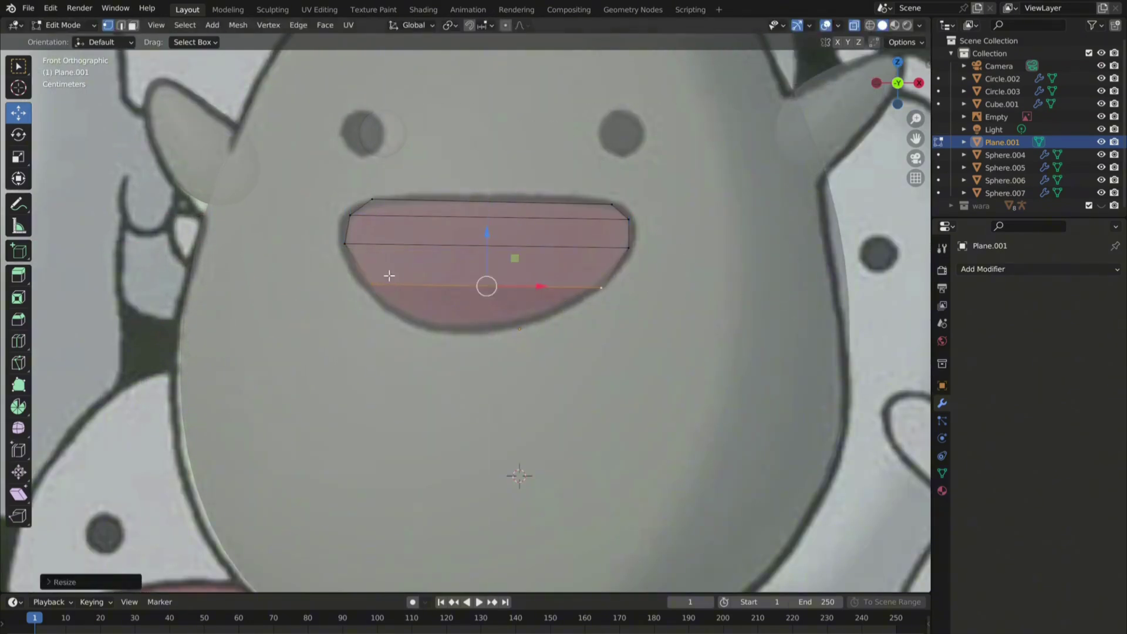
Extrude the mouth's bottom edge down to the reference mouth's lowest part and move the lower corner vertices onto its curve.
{"action": "left_click", "coordinate": [373, 285]}
{"action": "key", "text": "g"}
{"action": "left_click", "coordinate": [366, 284]}
{"action": "key", "text": "e"}
{"action": "left_click", "coordinate": [507, 347]}
{"action": "left_click", "coordinate": [595, 334]}
{"action": "left_click_drag", "start_coordinate": [595, 333], "coordinate": [499, 329]}
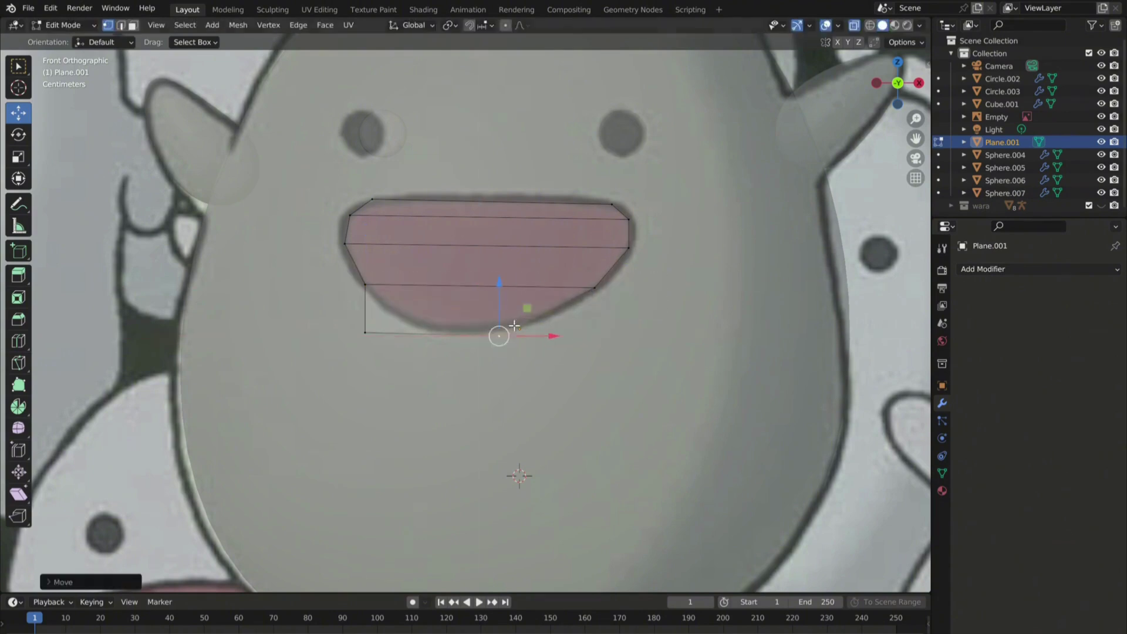
{"action": "left_click", "coordinate": [366, 331]}
{"action": "left_click_drag", "start_coordinate": [408, 330], "coordinate": [474, 330]}
{"action": "left_click_drag", "start_coordinate": [460, 331], "coordinate": [449, 332]}
{"action": "left_click", "coordinate": [537, 334]}
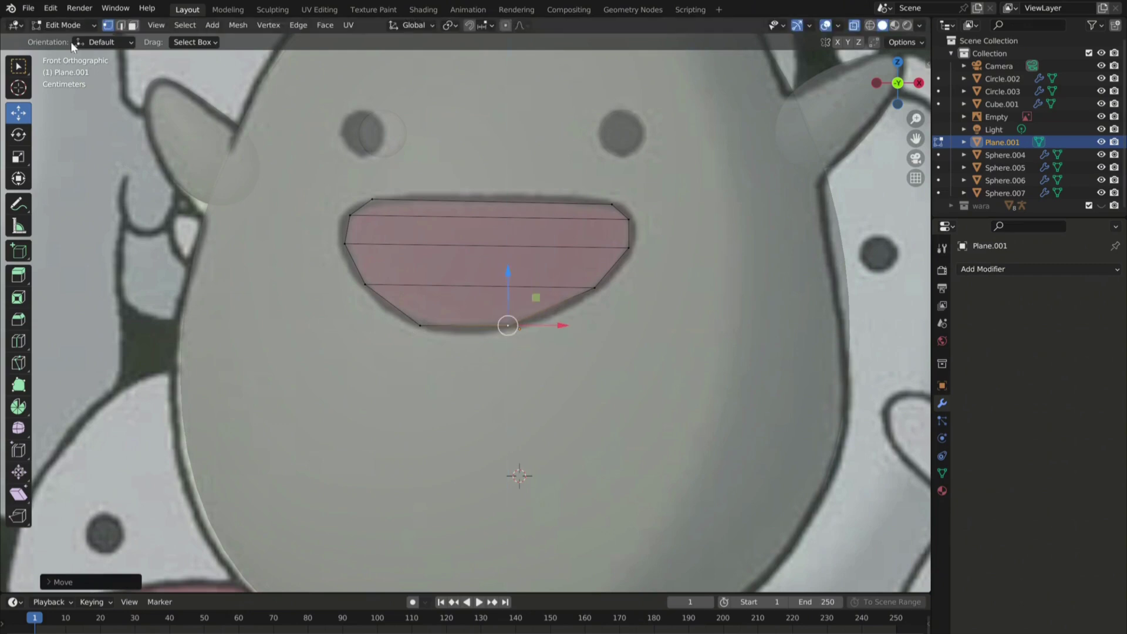
Return the mouth to Object Mode and add a Subdivision Surface modifier with viewport level 2 and a Solidify modifier.
{"action": "key", "text": "Tab"}
{"action": "left_click", "coordinate": [58, 25]}
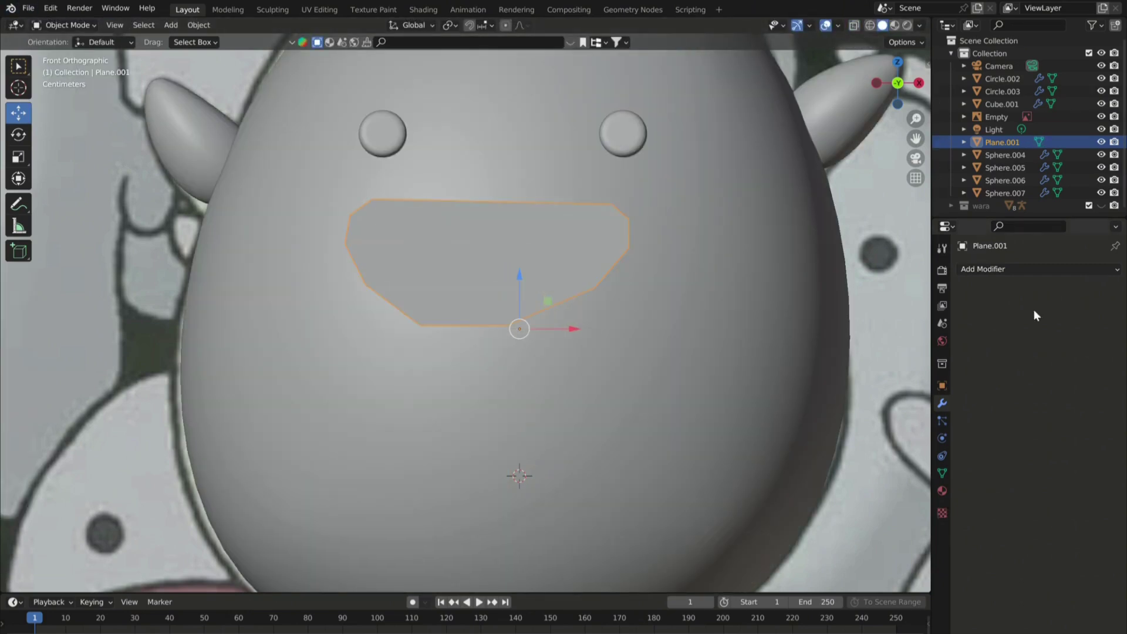
{"action": "left_click", "coordinate": [1013, 269]}
{"action": "left_click", "coordinate": [834, 501]}
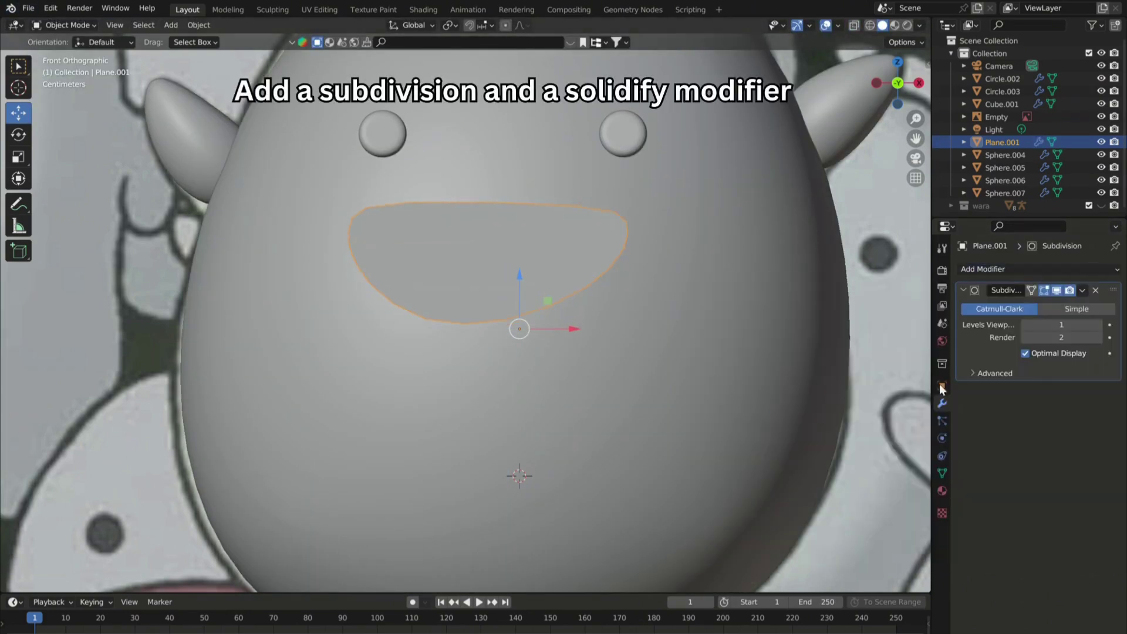
{"action": "left_click", "coordinate": [1037, 269]}
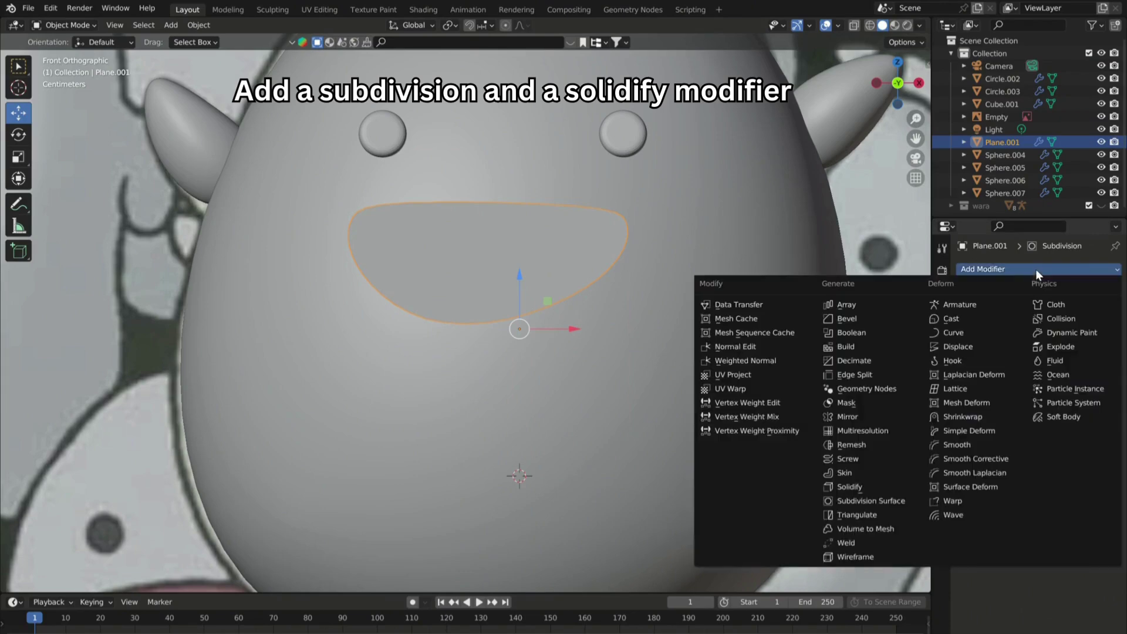
{"action": "left_click", "coordinate": [861, 488]}
{"action": "left_click_drag", "start_coordinate": [1061, 440], "coordinate": [1076, 440]}
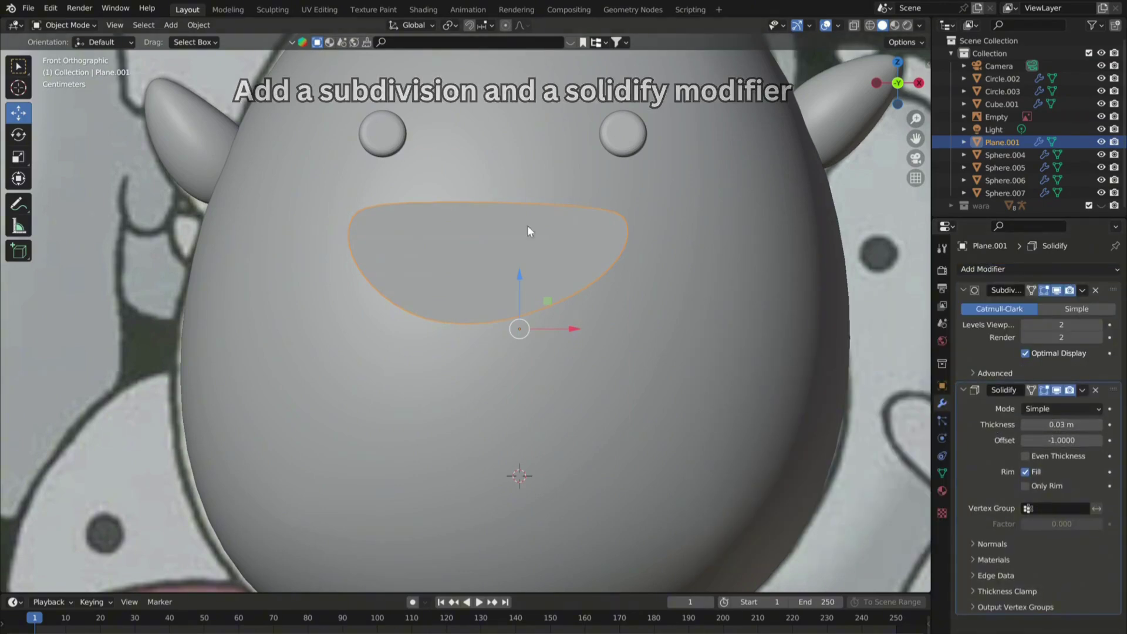
Move the mouth along the Y axis until it sits close against the front of the body.
{"action": "middle_click_drag", "start_coordinate": [527, 225], "coordinate": [368, 253]}
{"action": "left_click_drag", "start_coordinate": [550, 320], "coordinate": [578, 310]}
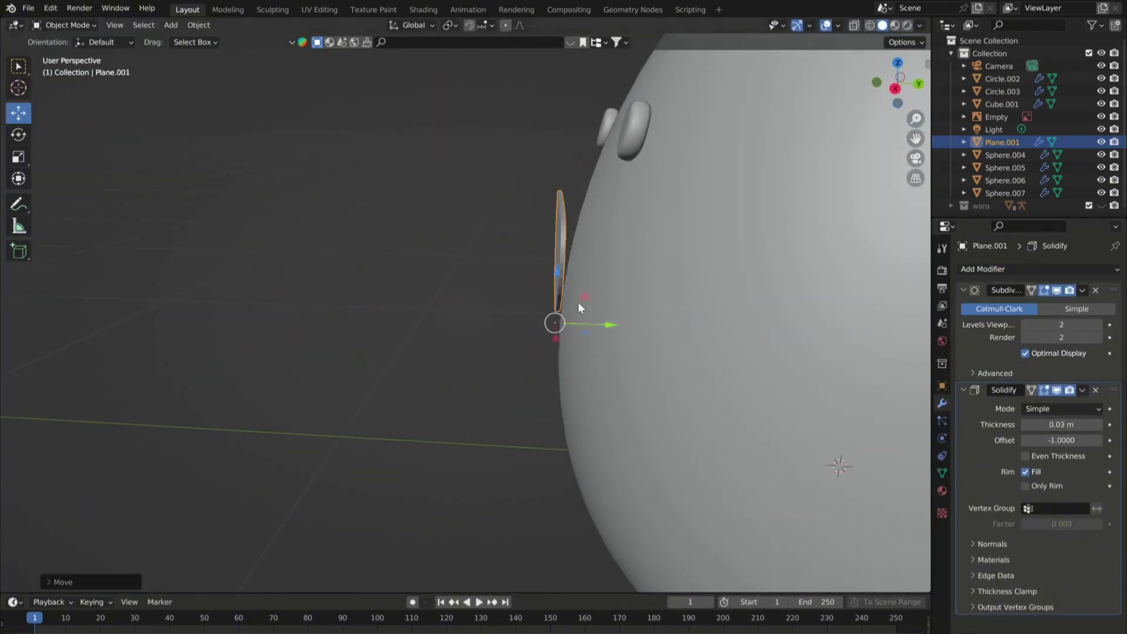
{"action": "middle_click_drag", "start_coordinate": [578, 310], "coordinate": [495, 263]}
Hide the reference image and show the whole character in front view.
{"action": "left_click", "coordinate": [733, 210]}
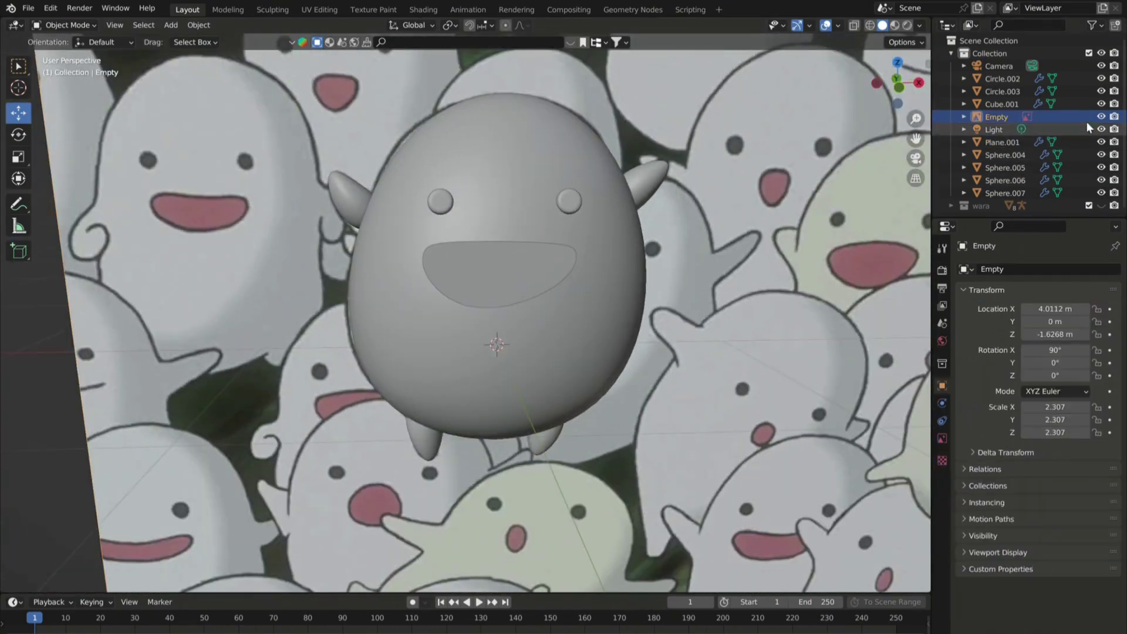
{"action": "left_click", "coordinate": [1101, 116]}
{"action": "key", "text": "KP_1"}
{"action": "scroll", "coordinate": [438, 249], "scroll_direction": "down", "scroll_amount": 3}
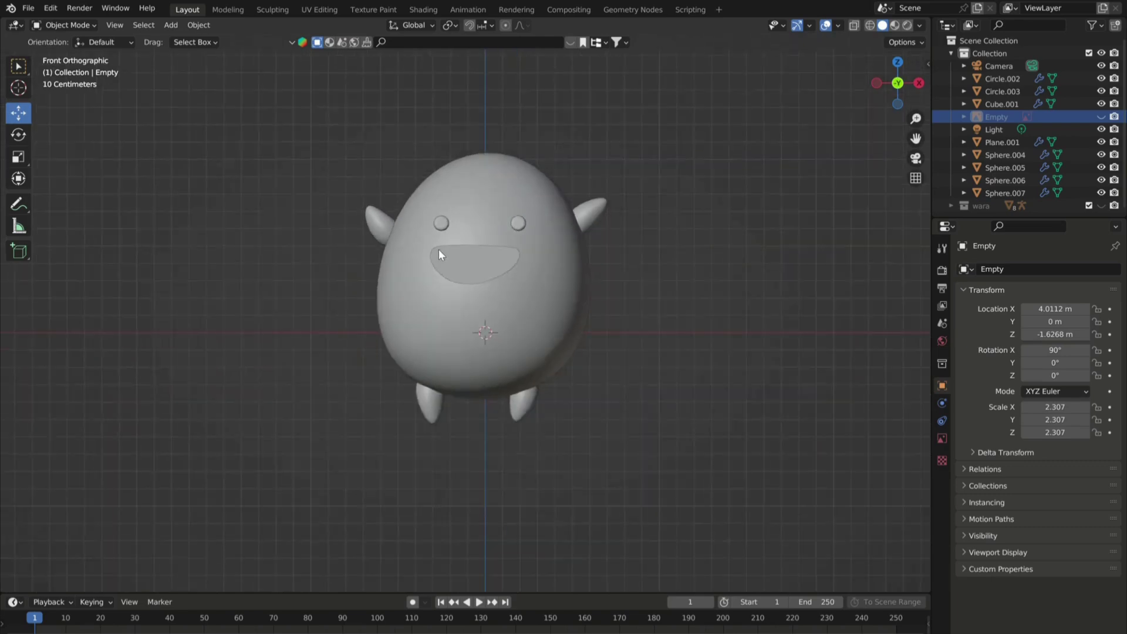
Rotate the mouth about the X axis so it tilts along the curved front of the body.
{"action": "middle_click_drag", "start_coordinate": [439, 249], "coordinate": [459, 266]}
{"action": "scroll", "coordinate": [483, 269], "scroll_direction": "up", "scroll_amount": 3}
{"action": "left_click", "coordinate": [469, 248]}
{"action": "scroll", "coordinate": [472, 250], "scroll_direction": "up", "scroll_amount": 3}
{"action": "middle_click_drag", "start_coordinate": [569, 256], "coordinate": [473, 284]}
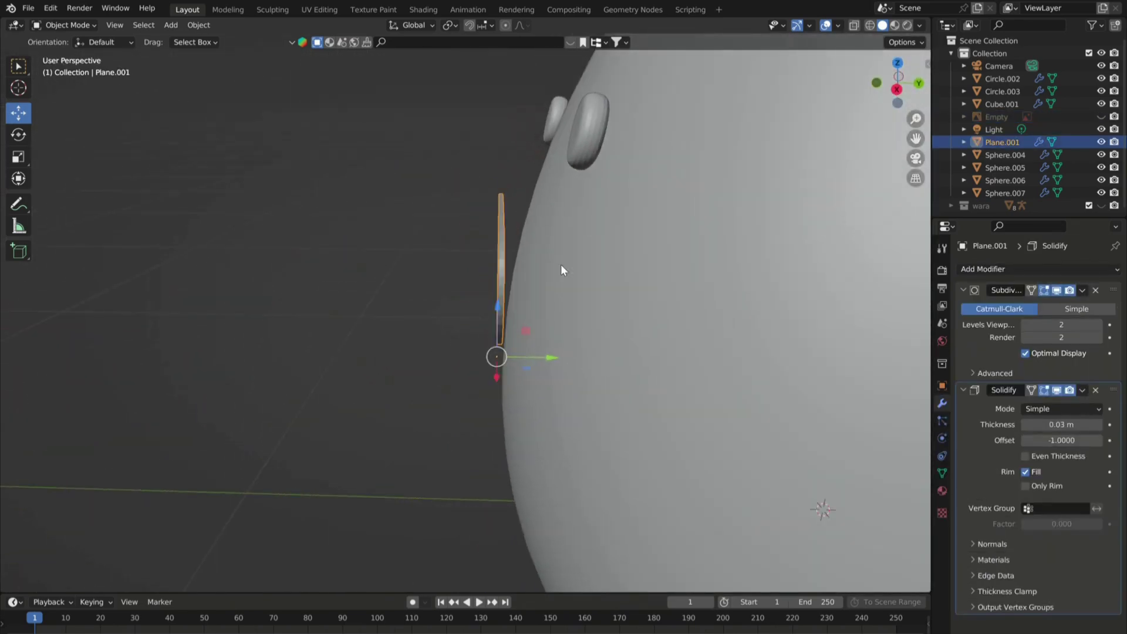
{"action": "key", "text": "r"}
{"action": "key", "text": "x"}
{"action": "left_click", "coordinate": [666, 203]}
{"action": "scroll", "coordinate": [609, 228], "scroll_direction": "down", "scroll_amount": 3}
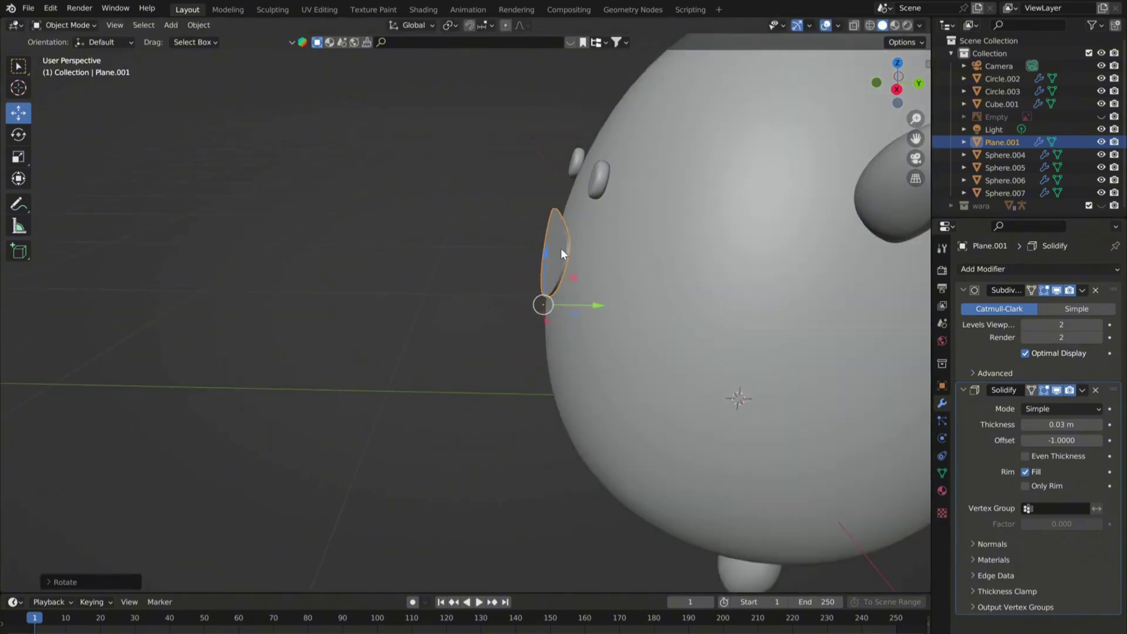
{"action": "left_click", "coordinate": [515, 255]}
Add an armature at the character's centre in front view and open it in Edit Mode with X-ray on.
{"action": "middle_click_drag", "start_coordinate": [516, 254], "coordinate": [741, 219]}
{"action": "scroll", "coordinate": [652, 242], "scroll_direction": "down", "scroll_amount": 2}
{"action": "key", "text": "KP_1"}
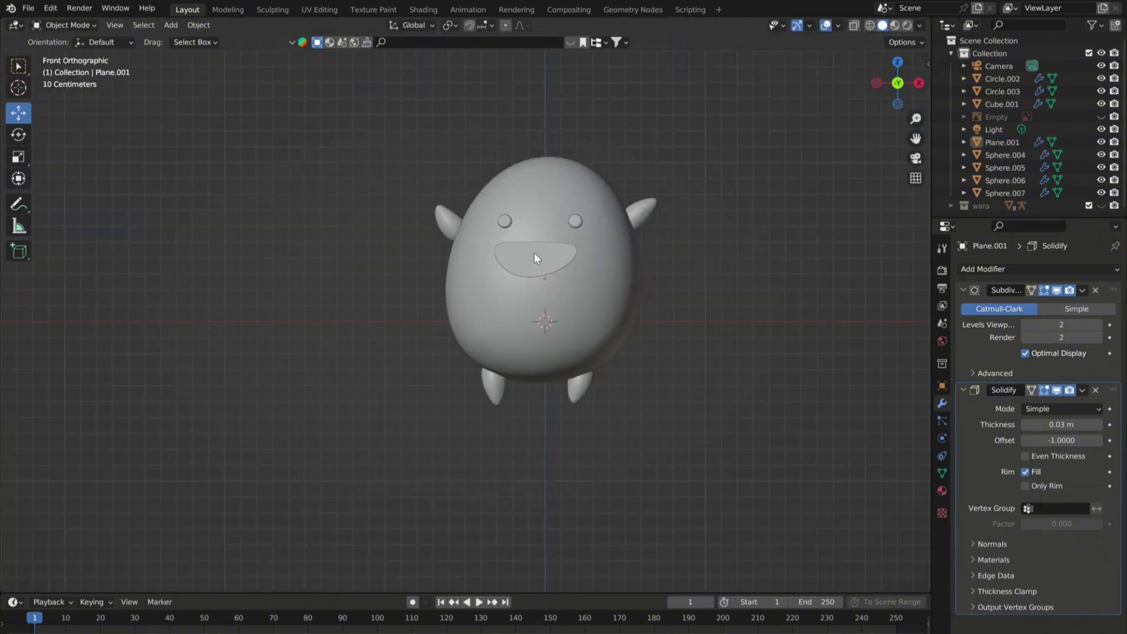
{"action": "scroll", "coordinate": [534, 252], "scroll_direction": "up", "scroll_amount": 2}
{"action": "key", "text": "shift+a"}
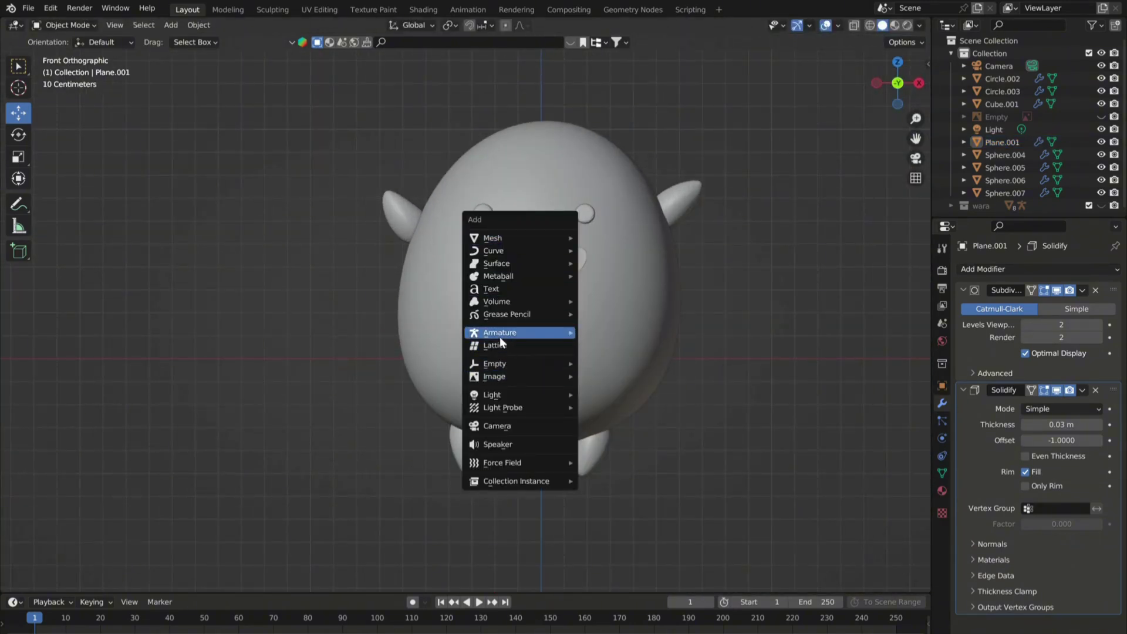
{"action": "mouse_move", "coordinate": [502, 337]}
{"action": "left_click", "coordinate": [608, 333]}
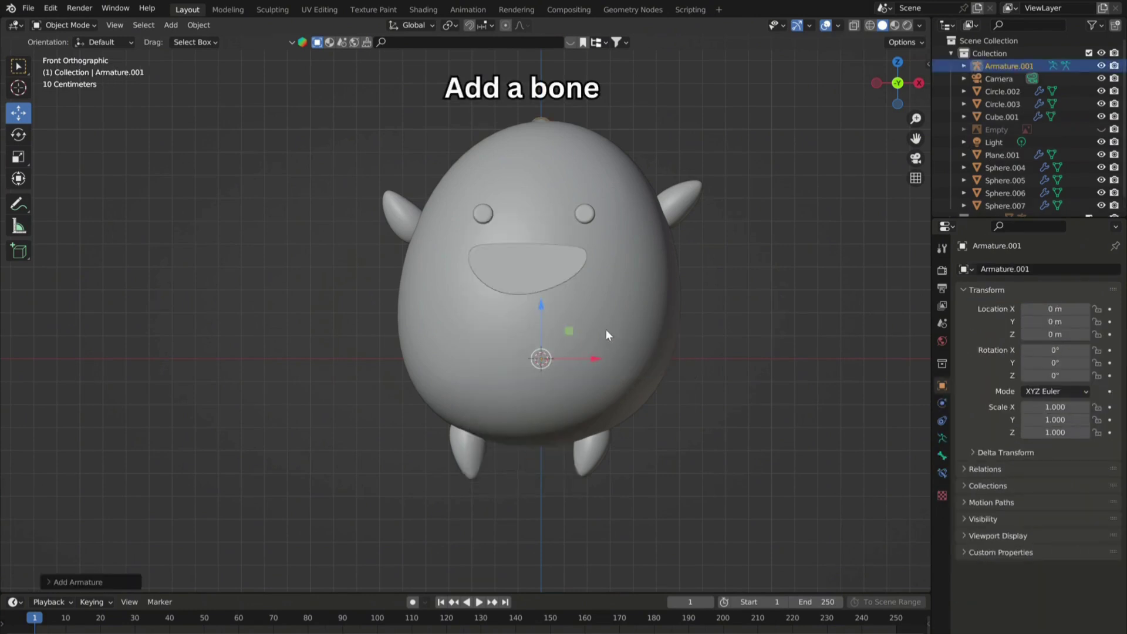
{"action": "left_click", "coordinate": [854, 25]}
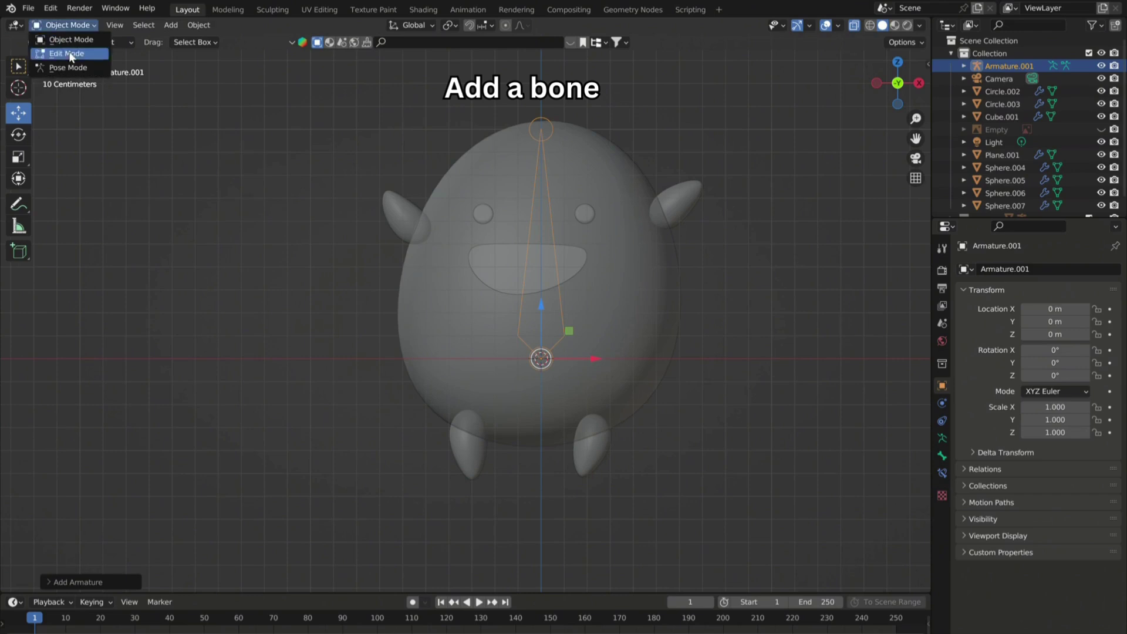
{"action": "left_click", "coordinate": [69, 55]}
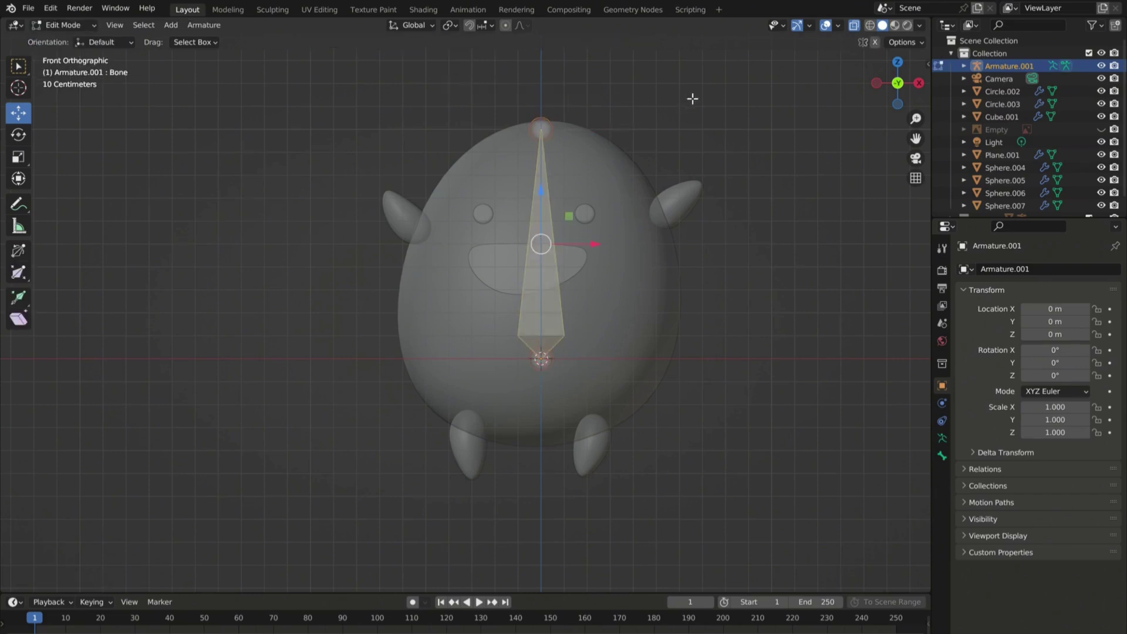
Scale the bone down and lower it about 0.33 m along the Z axis inside the body.
{"action": "left_click", "coordinate": [631, 164]}
{"action": "left_click_drag", "start_coordinate": [549, 216], "coordinate": [549, 230]}
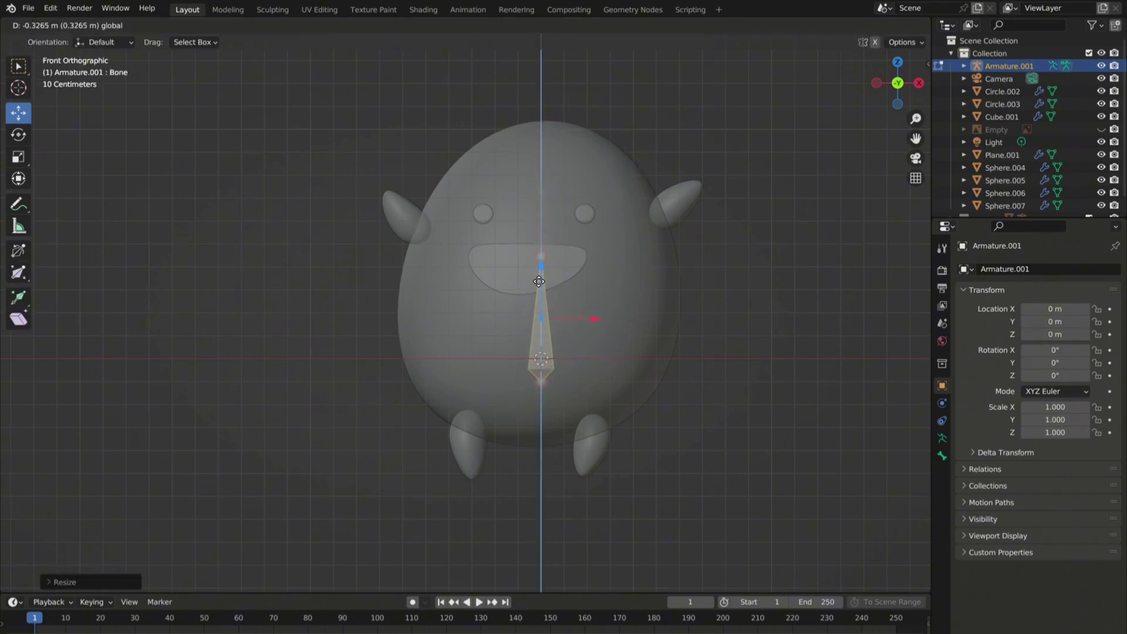
{"action": "left_click_drag", "start_coordinate": [539, 281], "coordinate": [539, 282]}
{"action": "left_click", "coordinate": [716, 240]}
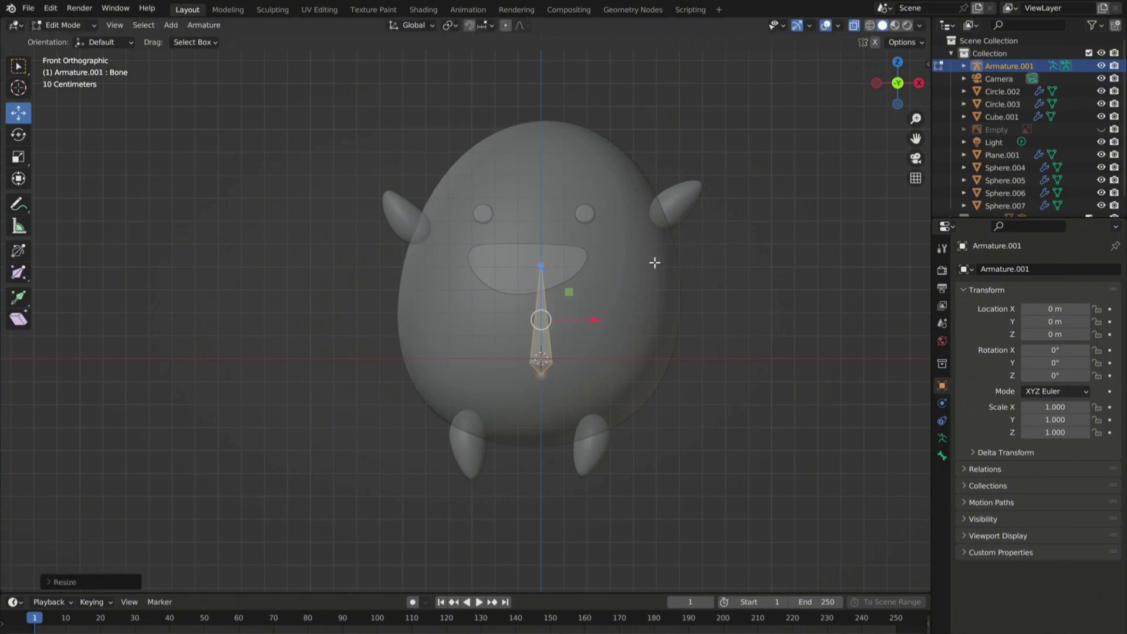
Extrude two more bones straight up along the Z axis to build a three-bone spine reaching the head.
{"action": "key", "text": "z"}
{"action": "left_click", "coordinate": [653, 162]}
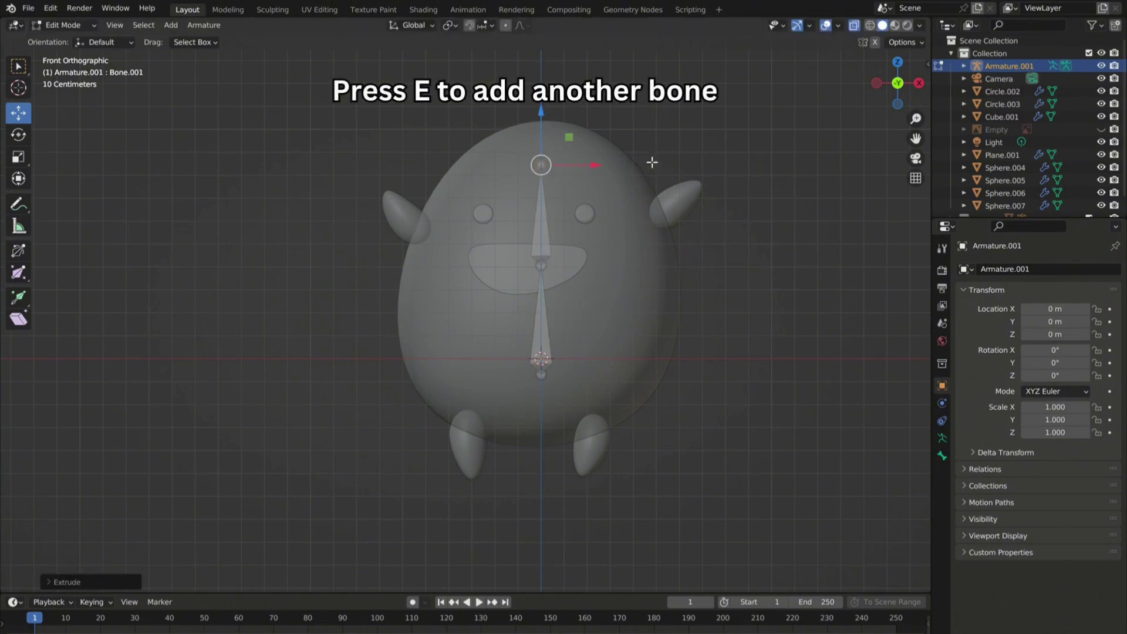
{"action": "key", "text": "e"}
{"action": "key", "text": "z"}
Extrude a shoulder bone and an arm bone on each side from the upper spine joint to the arm tips.
{"action": "left_click", "coordinate": [542, 230]}
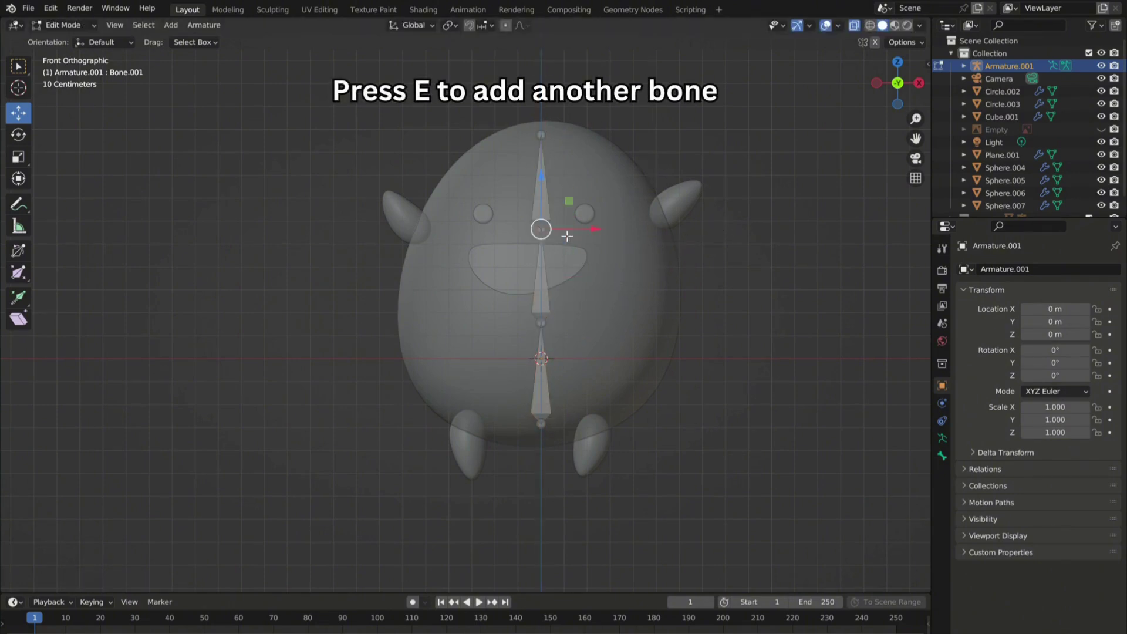
{"action": "key", "text": "e"}
{"action": "left_click", "coordinate": [469, 227]}
{"action": "left_click", "coordinate": [541, 229]}
{"action": "key", "text": "e"}
{"action": "left_click", "coordinate": [691, 228]}
{"action": "key", "text": "e"}
{"action": "left_click", "coordinate": [734, 202]}
{"action": "key", "text": "ctrl+z"}
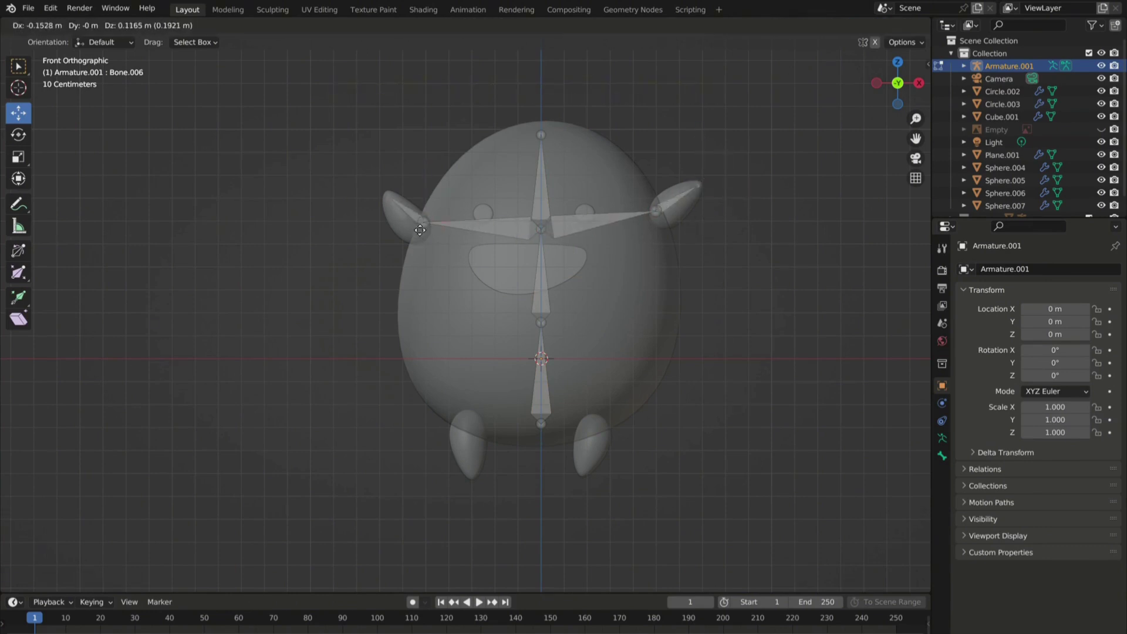
Extrude a hip bone and a leg bone on each side from the lower spine joint to the feet.
{"action": "left_click", "coordinate": [543, 325]}
{"action": "key", "text": "e"}
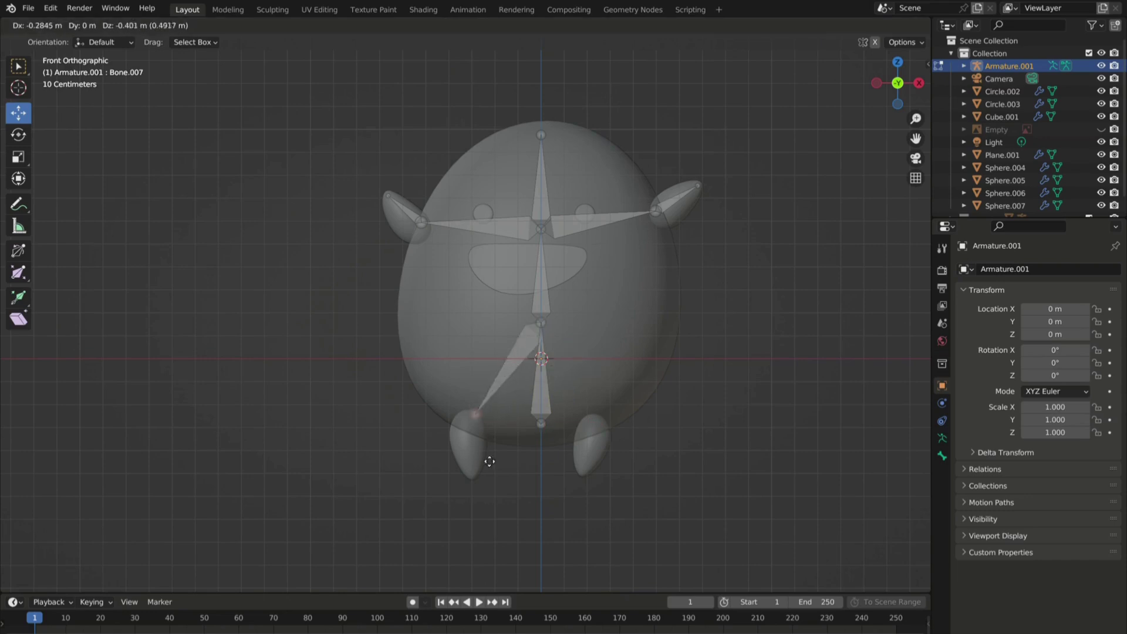
{"action": "left_click", "coordinate": [483, 461]}
{"action": "left_click", "coordinate": [544, 326]}
{"action": "key", "text": "e"}
{"action": "left_click", "coordinate": [604, 435]}
{"action": "left_click", "coordinate": [471, 421]}
{"action": "key", "text": "e"}
{"action": "left_click", "coordinate": [598, 423]}
{"action": "key", "text": "e"}
{"action": "left_click", "coordinate": [589, 462]}
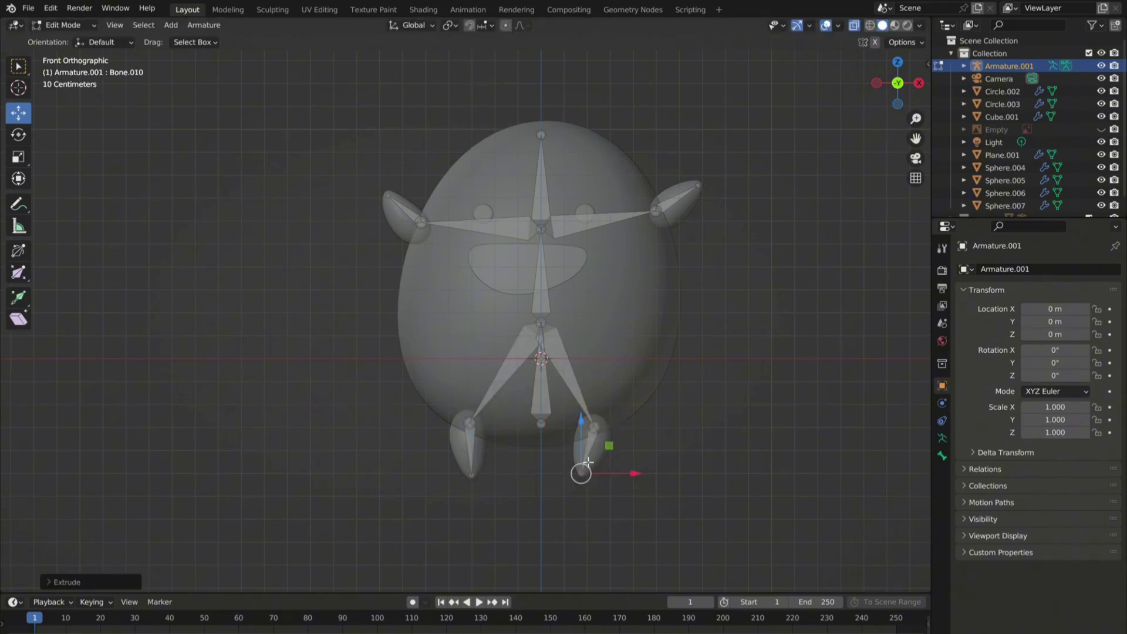
Rescale the middle and upper spine bones and shift them along the Z axis.
{"action": "left_click", "coordinate": [544, 271]}
{"action": "key", "text": "s"}
{"action": "left_click", "coordinate": [547, 276]}
{"action": "key", "text": "g"}
{"action": "key", "text": "z"}
{"action": "left_click", "coordinate": [543, 200]}
{"action": "key", "text": "s"}
{"action": "key", "text": "g"}
{"action": "key", "text": "z"}
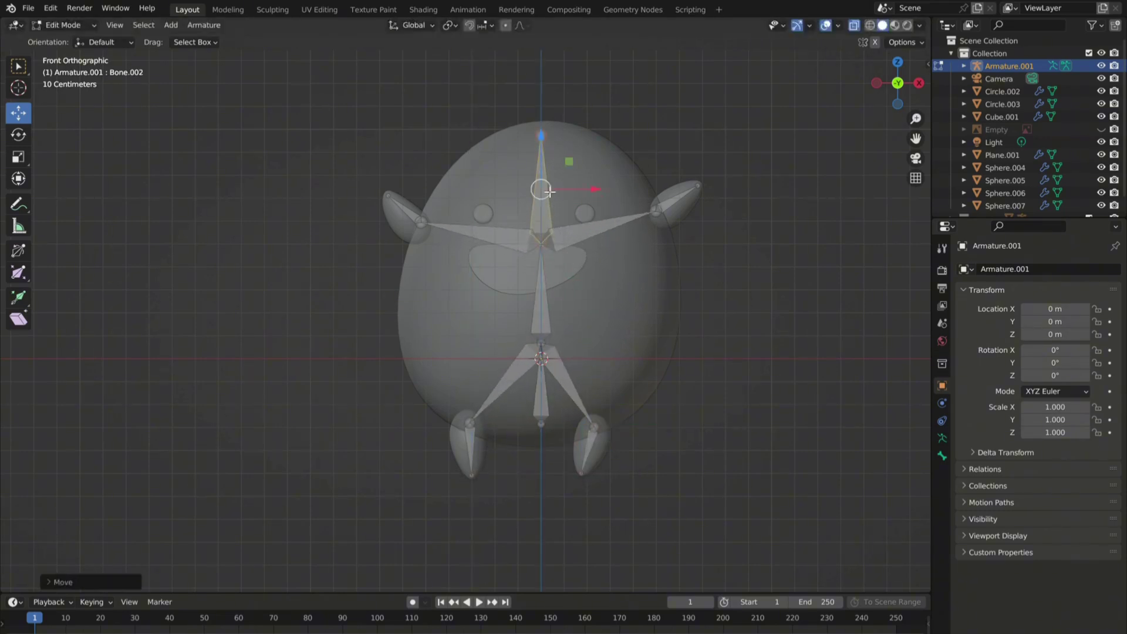
Rescale the lowest spine bone and shift it along Z, and adjust the left-hand hip bone along X.
{"action": "left_click", "coordinate": [541, 392]}
{"action": "key", "text": "s"}
{"action": "key", "text": "g"}
{"action": "key", "text": "z"}
{"action": "left_click", "coordinate": [504, 385]}
{"action": "key", "text": "g"}
{"action": "key", "text": "x"}
{"action": "left_click", "coordinate": [595, 316]}
{"action": "scroll", "coordinate": [594, 316], "scroll_direction": "down", "scroll_amount": 1}
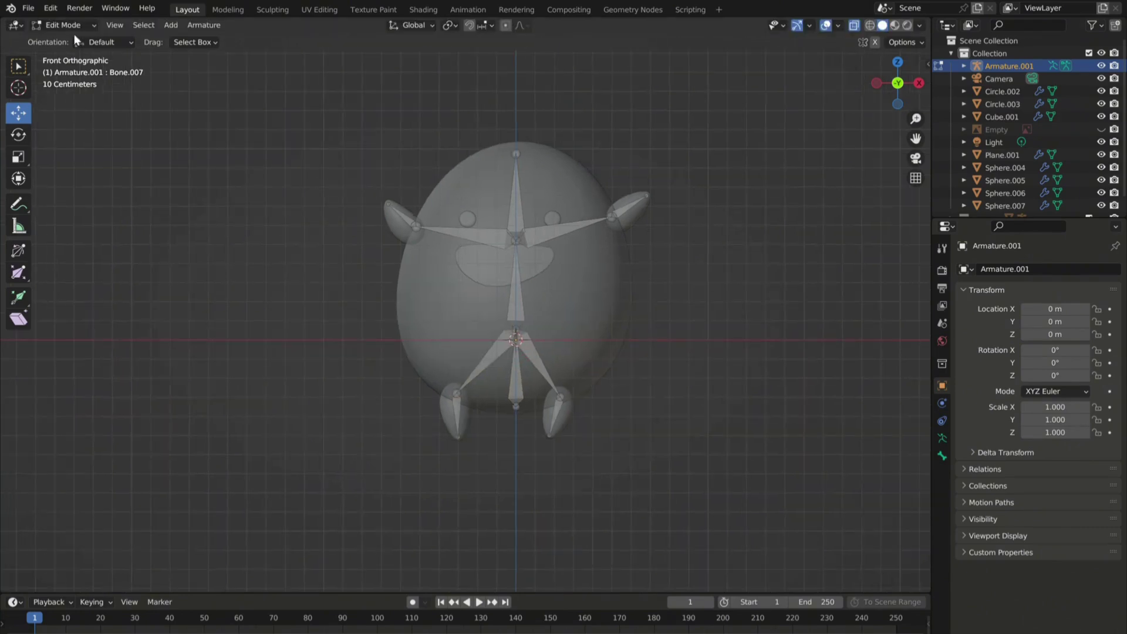
In Object Mode, select the body, both arms and both legs, and add the armature to the selection last.
{"action": "left_click", "coordinate": [72, 26]}
{"action": "left_click", "coordinate": [72, 66]}
{"action": "left_click", "coordinate": [470, 282]}
{"action": "left_click", "coordinate": [398, 221], "text": "shift"}
{"action": "left_click", "coordinate": [633, 209], "text": "shift"}
{"action": "left_click", "coordinate": [557, 417], "text": "shift"}
{"action": "left_click", "coordinate": [447, 414], "text": "shift"}
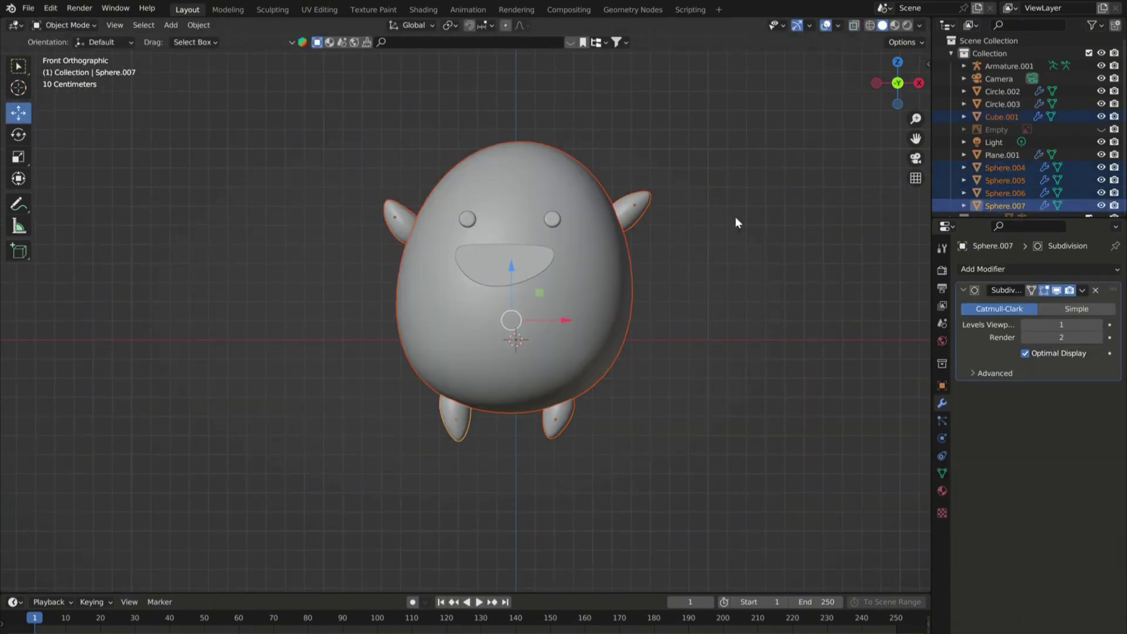
{"action": "key", "text": "alt+z"}
{"action": "left_click", "coordinate": [515, 162], "text": "shift"}
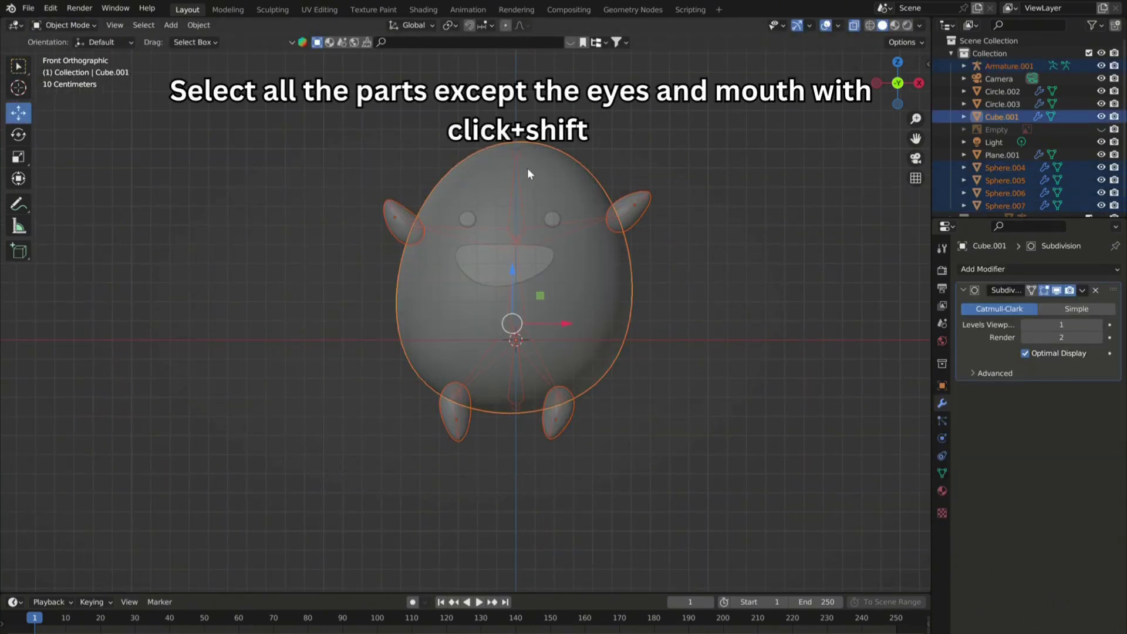
{"action": "left_click", "coordinate": [516, 164], "text": "shift"}
{"action": "left_click", "coordinate": [855, 25]}
Parent the selected body parts to the armature with automatic weights and clear the selection.
{"action": "left_click", "coordinate": [69, 25]}
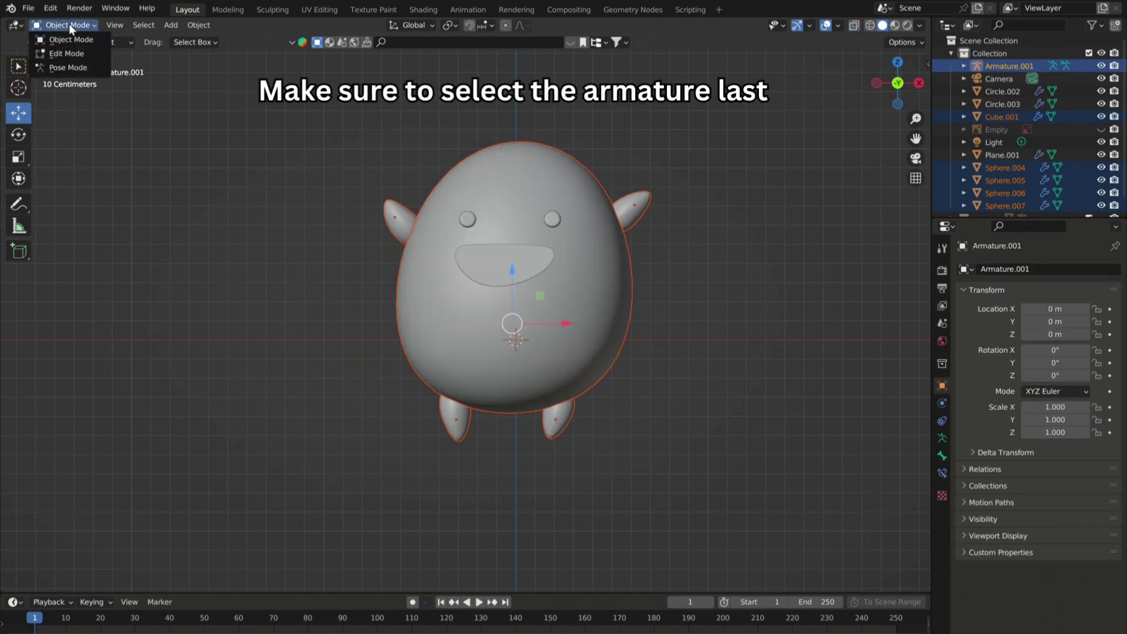
{"action": "right_click", "coordinate": [578, 203]}
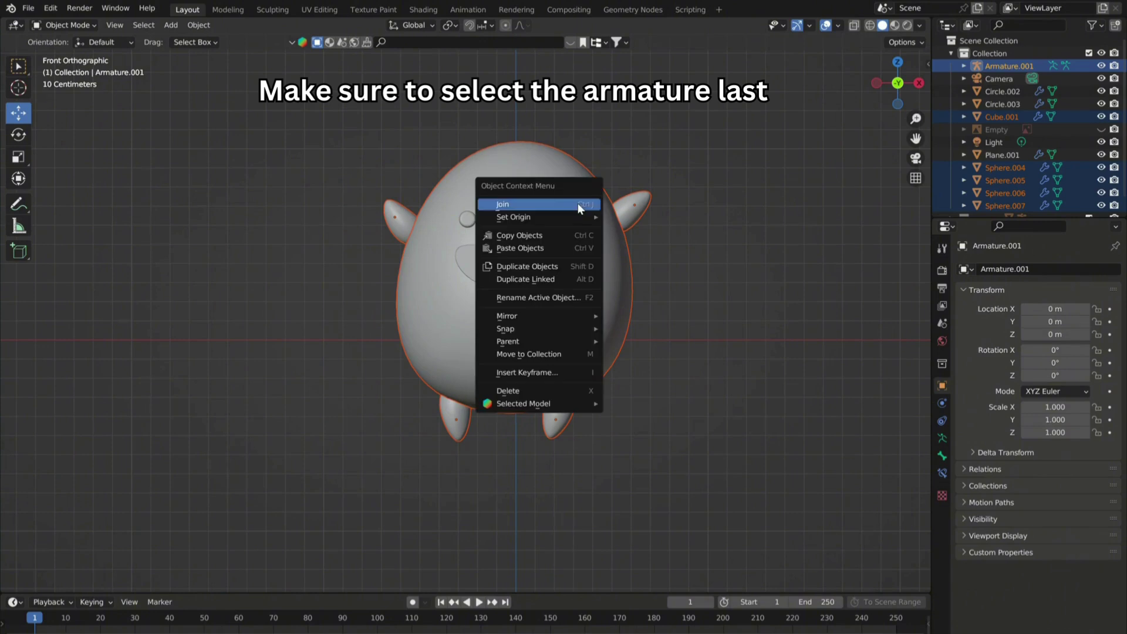
{"action": "mouse_move", "coordinate": [532, 340]}
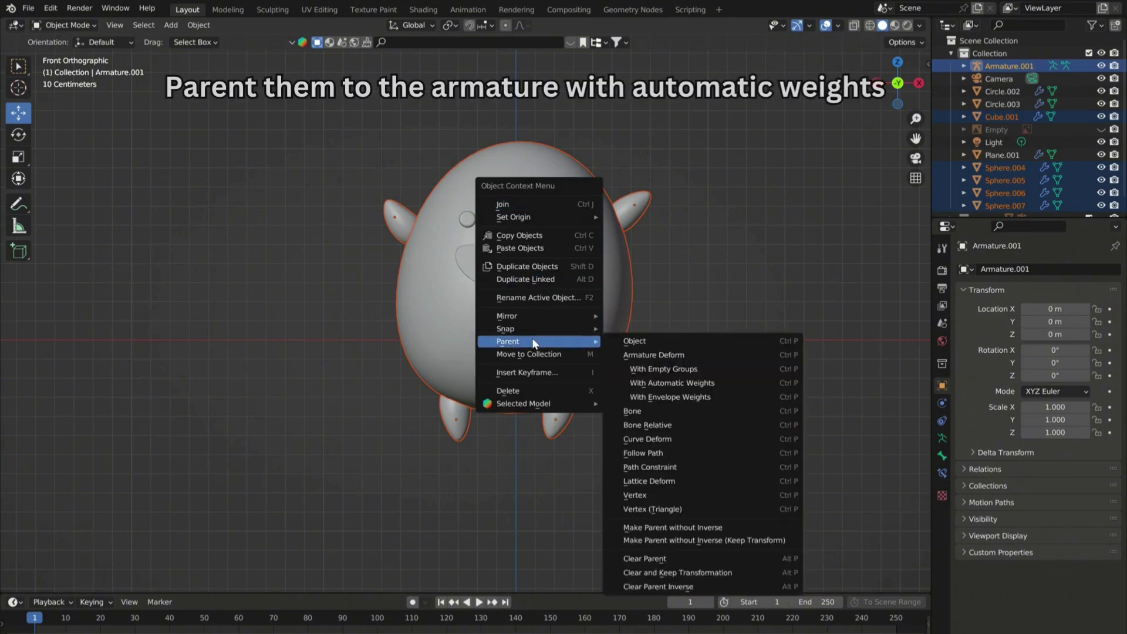
{"action": "left_click", "coordinate": [699, 383]}
{"action": "left_click", "coordinate": [742, 263]}
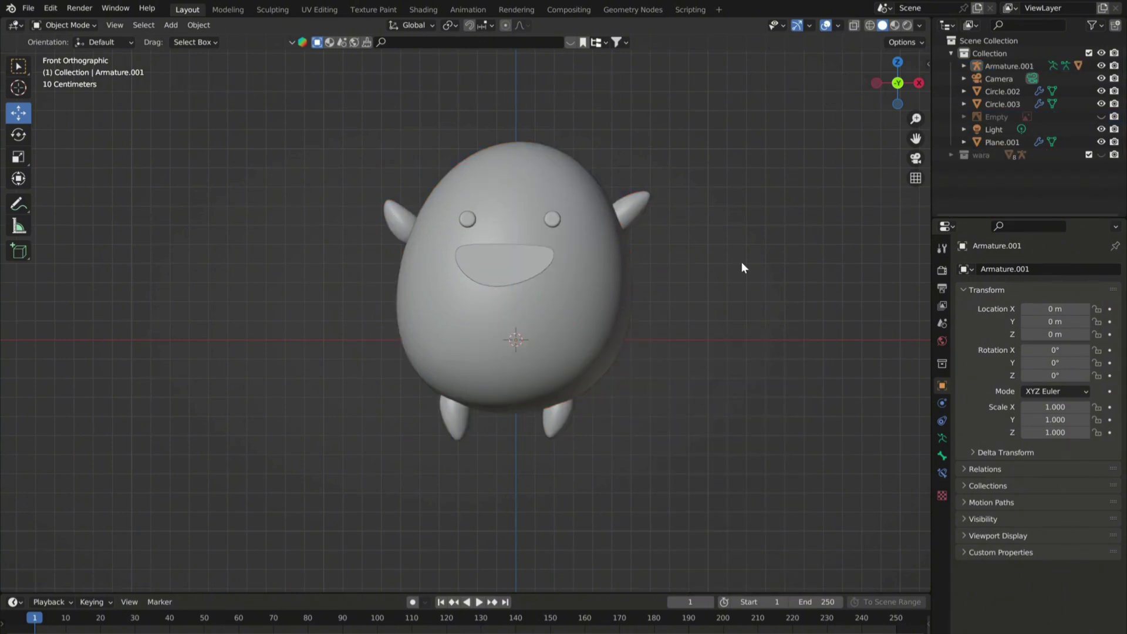
Test the rig in Pose Mode by rotating the right-hand arm bone, and return to Object Mode.
{"action": "left_click", "coordinate": [998, 78]}
{"action": "left_click", "coordinate": [953, 64]}
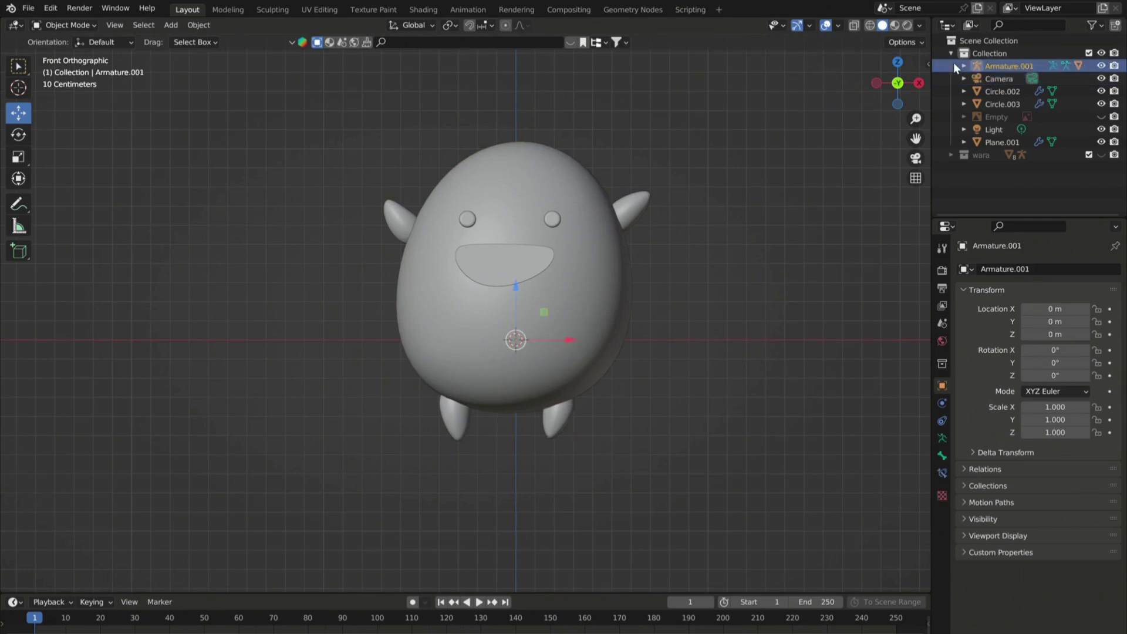
{"action": "left_click", "coordinate": [59, 25]}
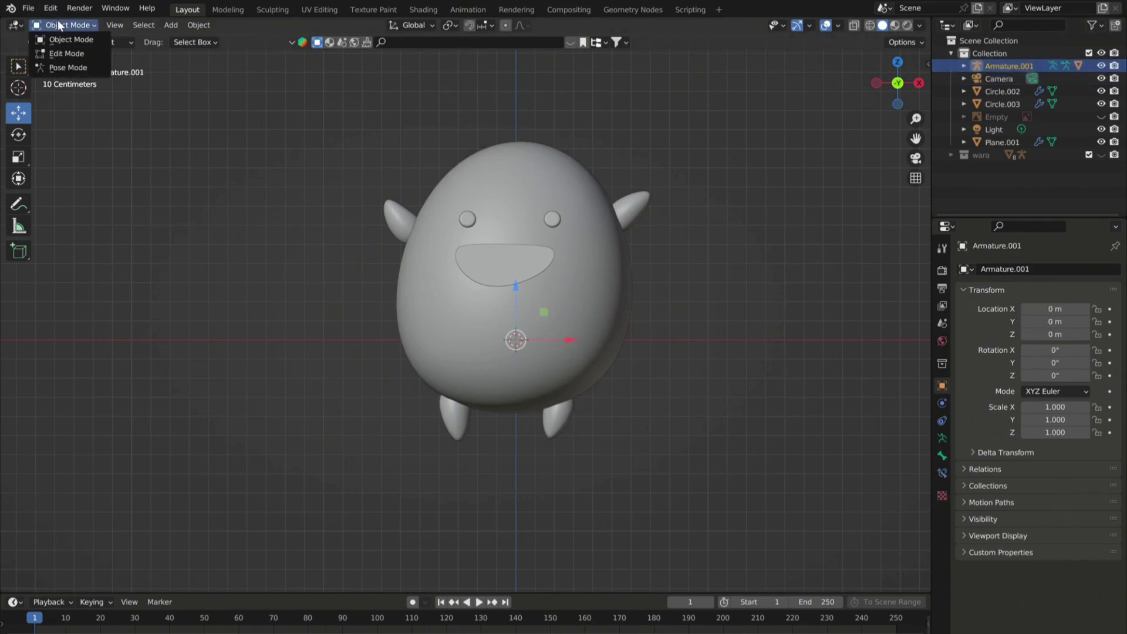
{"action": "left_click", "coordinate": [65, 67]}
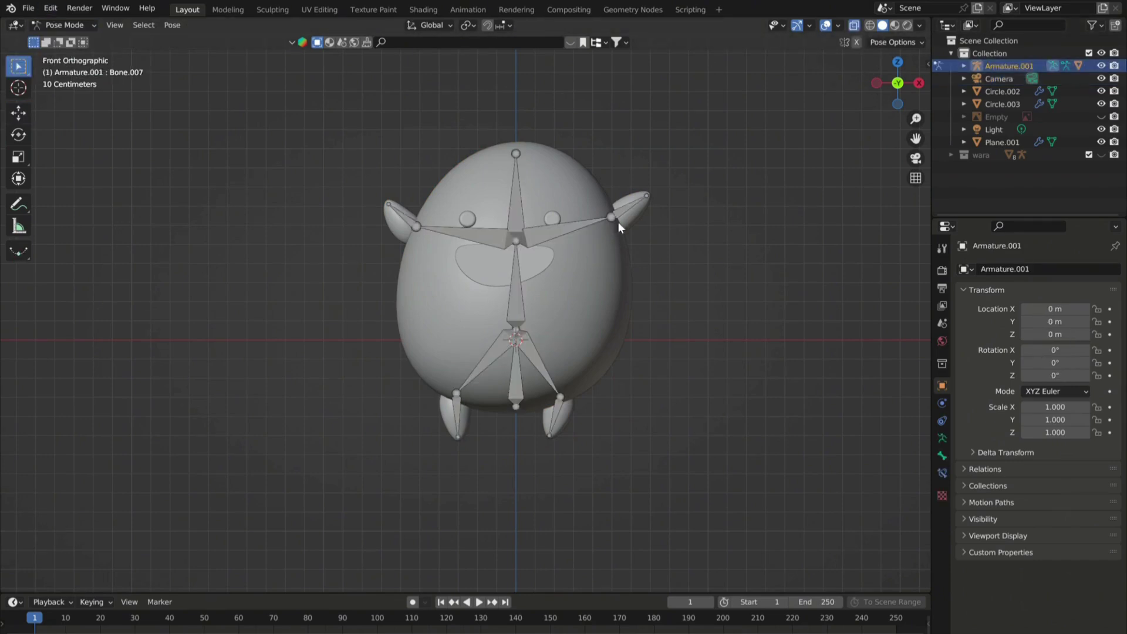
{"action": "key", "text": "r"}
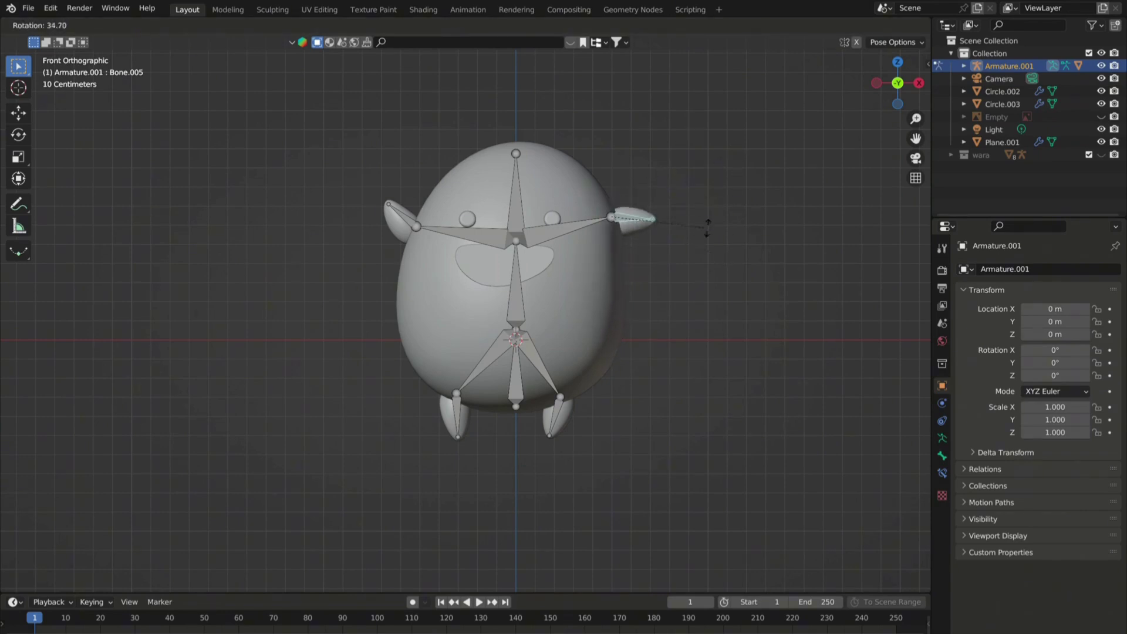
{"action": "left_click", "coordinate": [645, 208]}
{"action": "left_click", "coordinate": [419, 208]}
{"action": "left_click", "coordinate": [62, 24]}
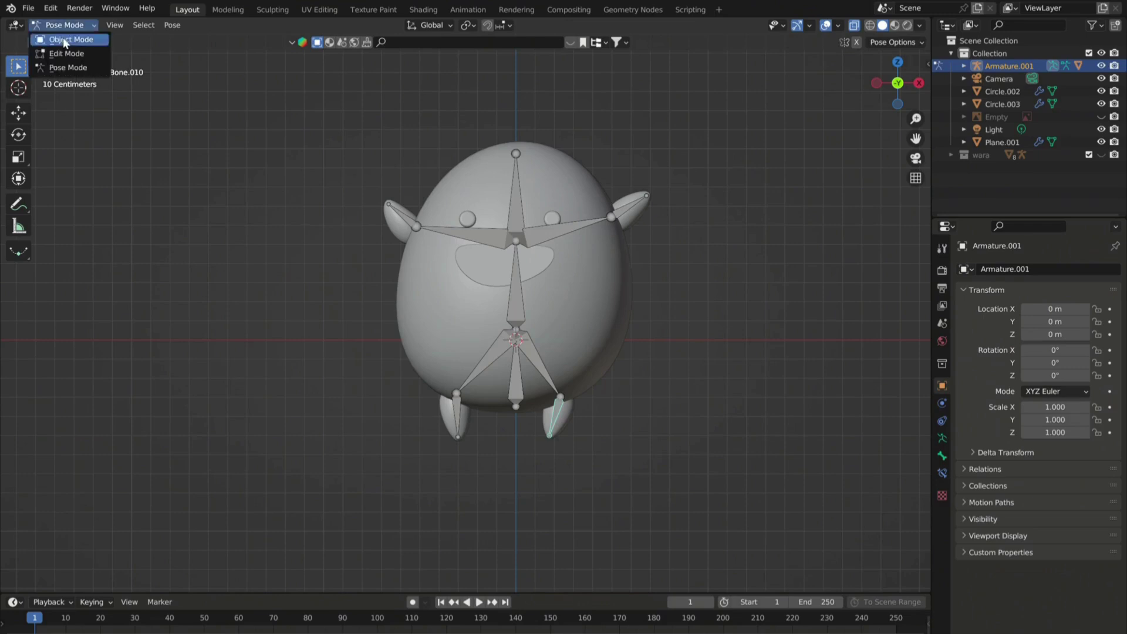
{"action": "left_click", "coordinate": [62, 38]}
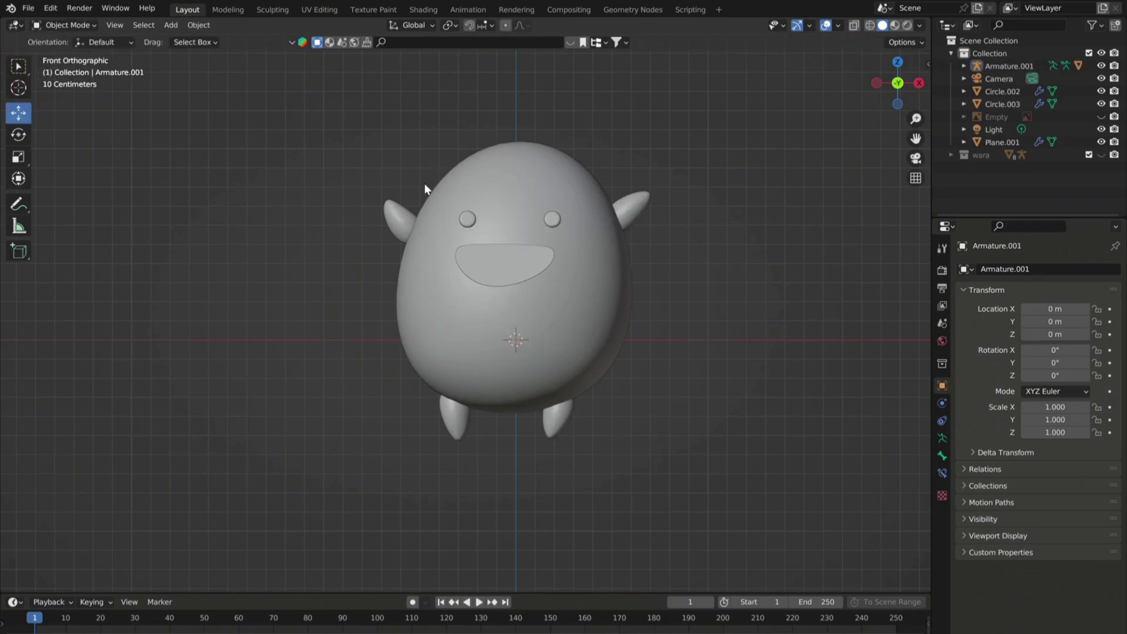
Switch to the Shading workspace and set the viewport to rendered shading.
{"action": "scroll", "coordinate": [425, 183], "scroll_direction": "down", "scroll_amount": 2}
{"action": "scroll", "coordinate": [479, 184], "scroll_direction": "up", "scroll_amount": 2}
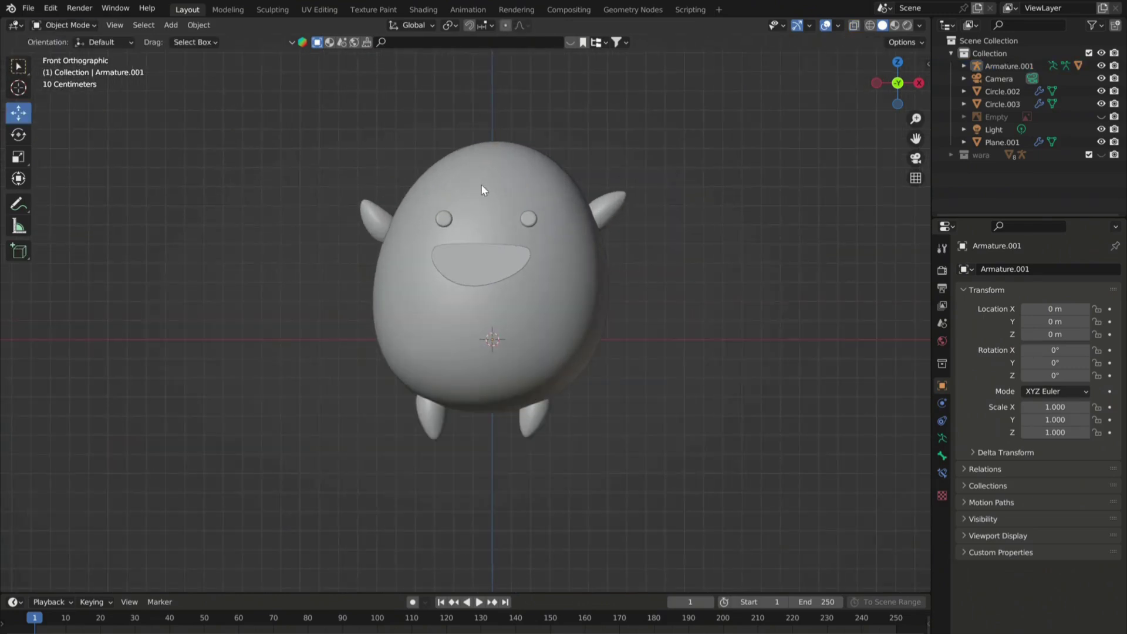
{"action": "left_click", "coordinate": [425, 8]}
{"action": "scroll", "coordinate": [555, 183], "scroll_direction": "up", "scroll_amount": 3}
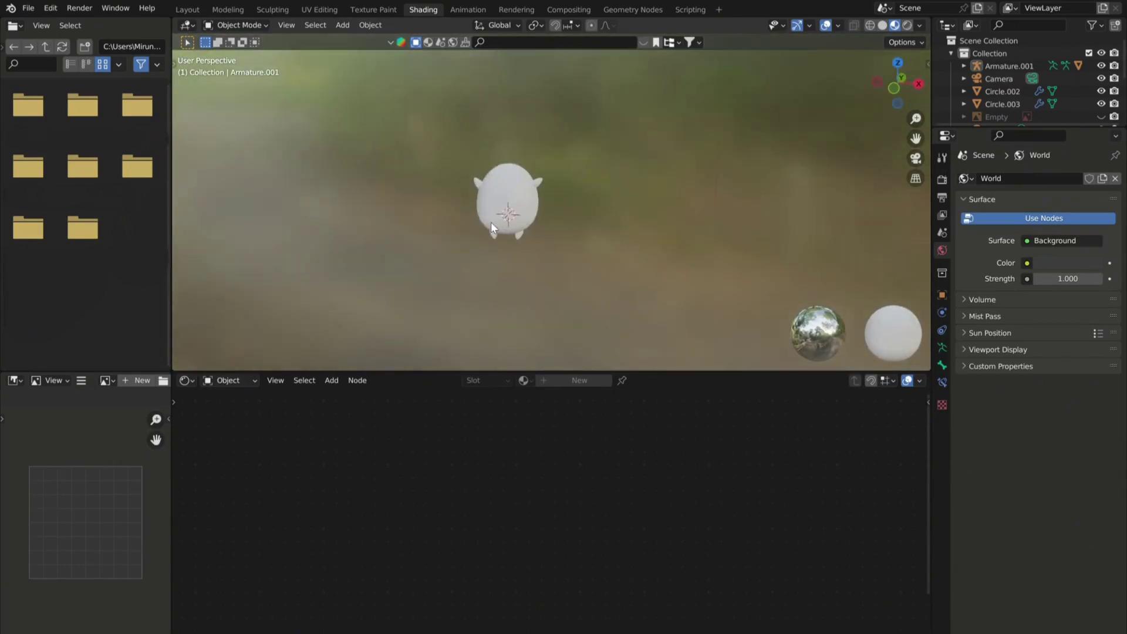
{"action": "left_click", "coordinate": [907, 25]}
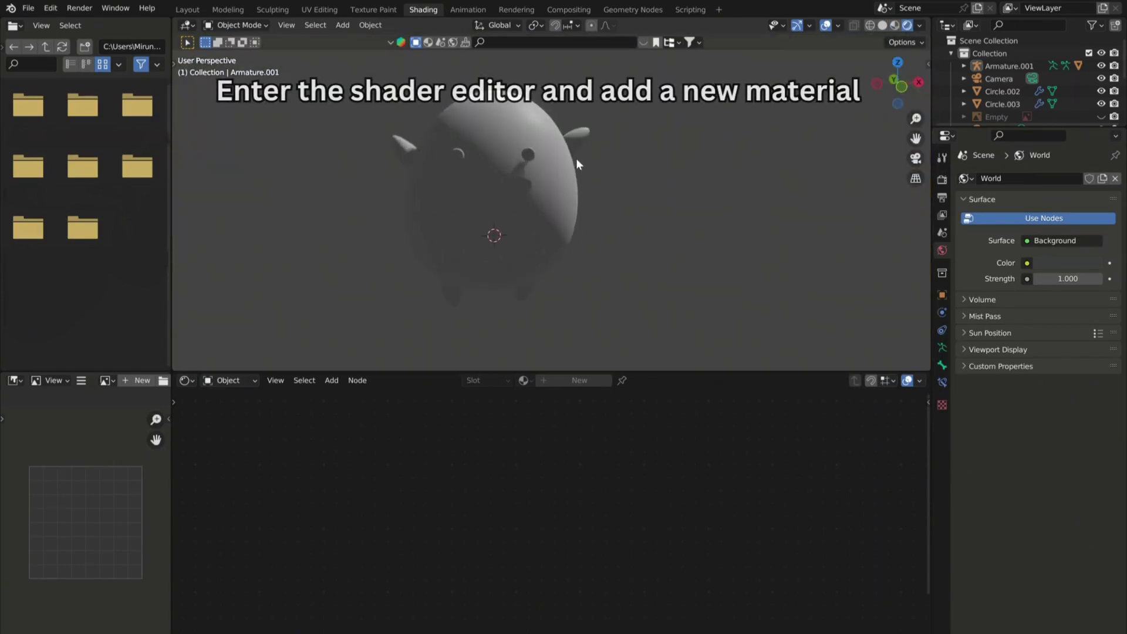
{"action": "middle_click_drag", "start_coordinate": [538, 157], "coordinate": [547, 157]}
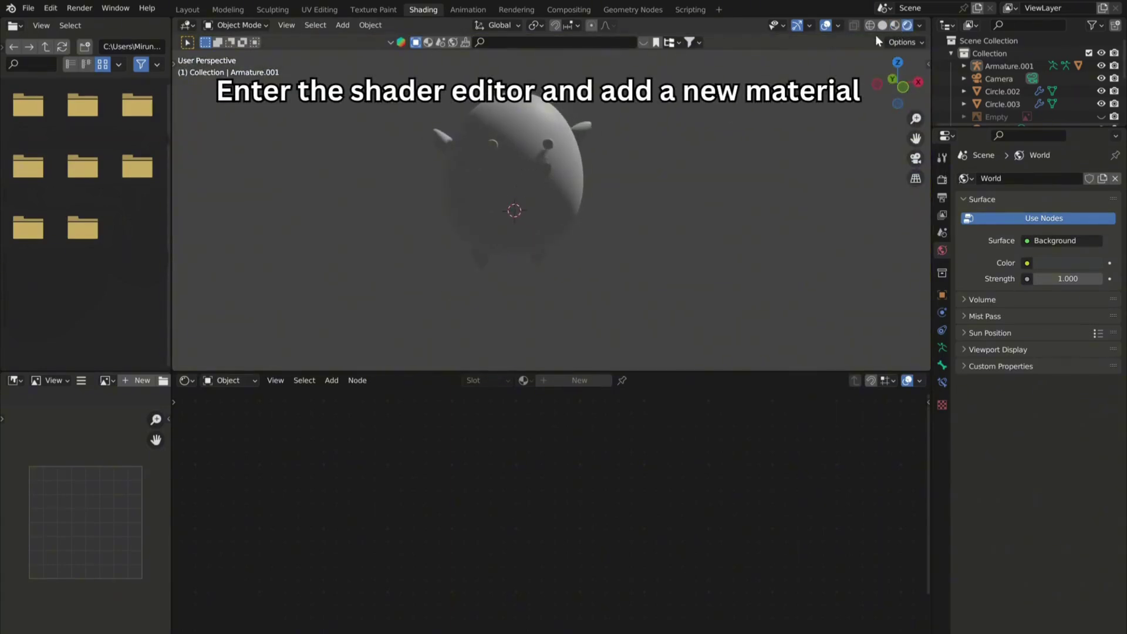
Create a new material for the body and delete its Principled BSDF node.
{"action": "scroll", "coordinate": [562, 159], "scroll_direction": "up", "scroll_amount": 2}
{"action": "left_click", "coordinate": [569, 201]}
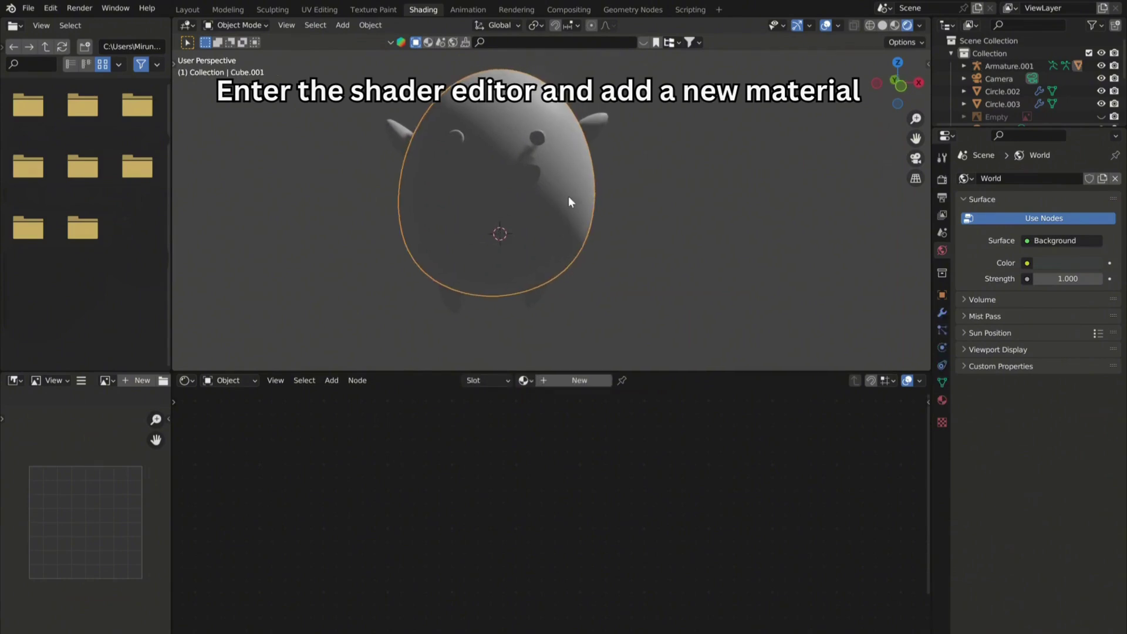
{"action": "left_click", "coordinate": [563, 380]}
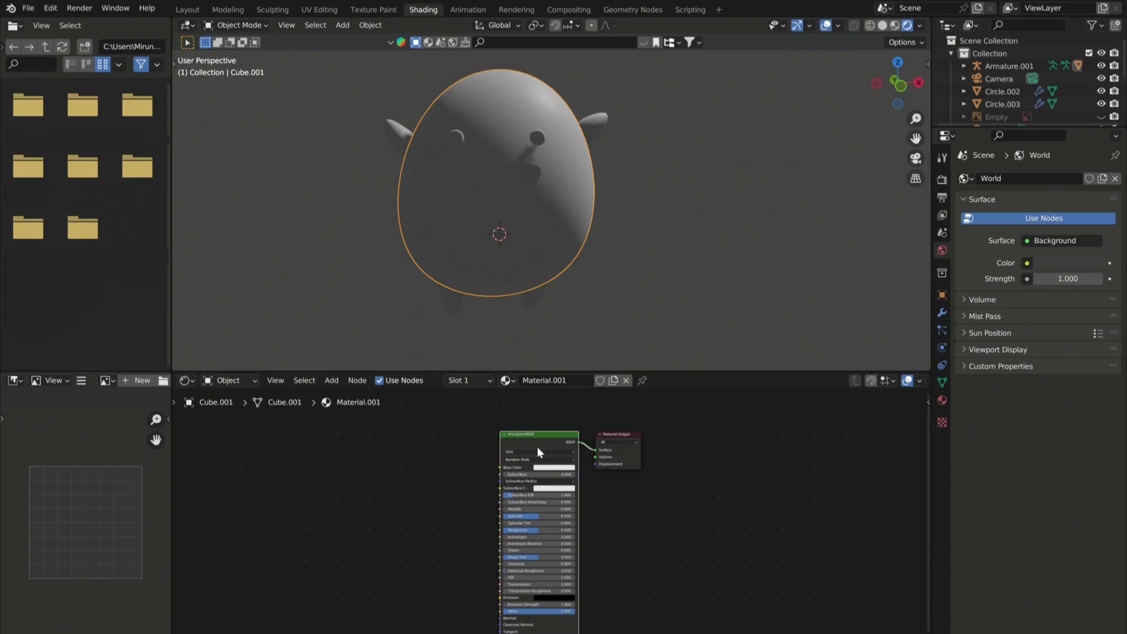
{"action": "key", "text": "x"}
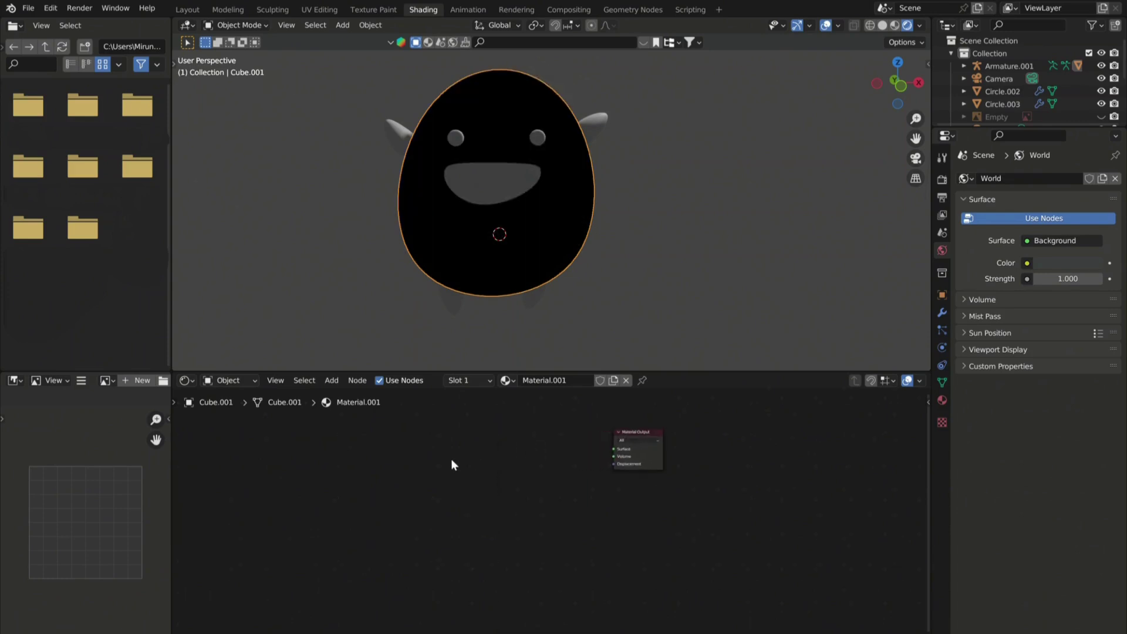
Add a Diffuse BSDF node to the body's material and place it before the Material Output.
{"action": "key", "text": "shift+a"}
{"action": "left_click", "coordinate": [448, 445]}
{"action": "type", "text": "di"}
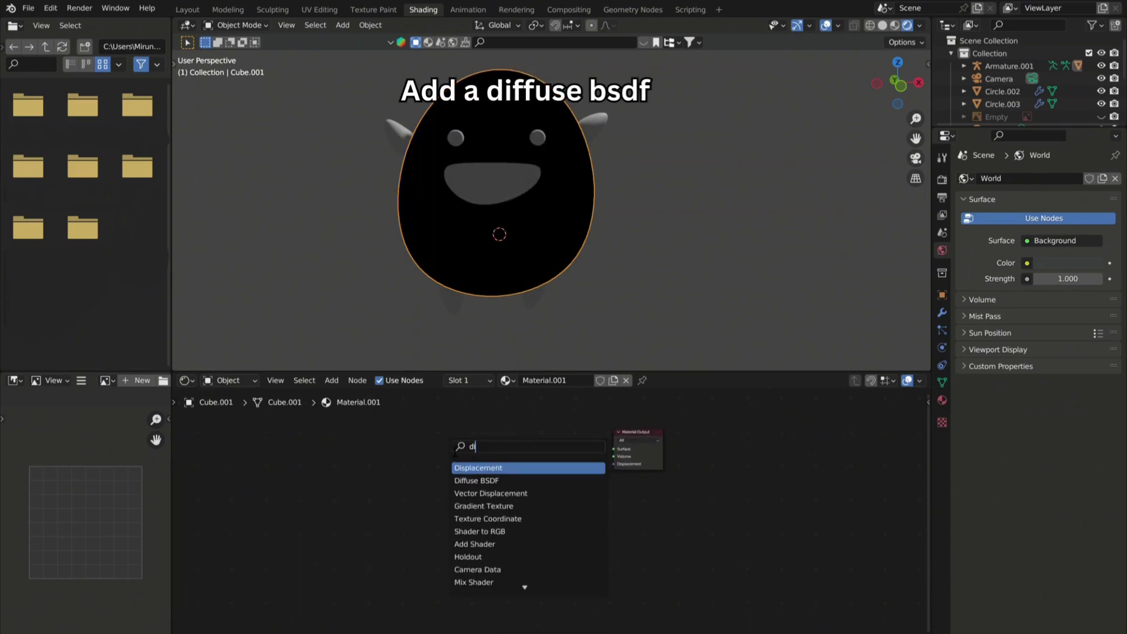
{"action": "type", "text": "ff"}
{"action": "key", "text": "Return"}
{"action": "left_click", "coordinate": [429, 456]}
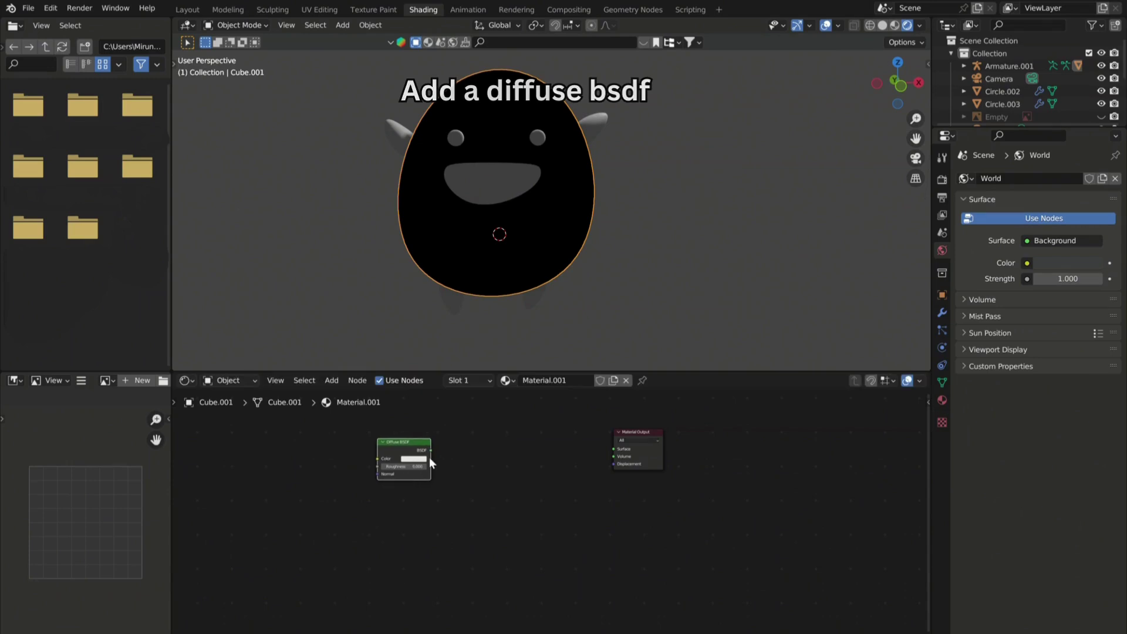
Add a Shader to RGB node and feed the Diffuse BSDF output into its Shader input.
{"action": "key", "text": "shift+a"}
{"action": "left_click", "coordinate": [485, 445]}
{"action": "type", "text": "shader"}
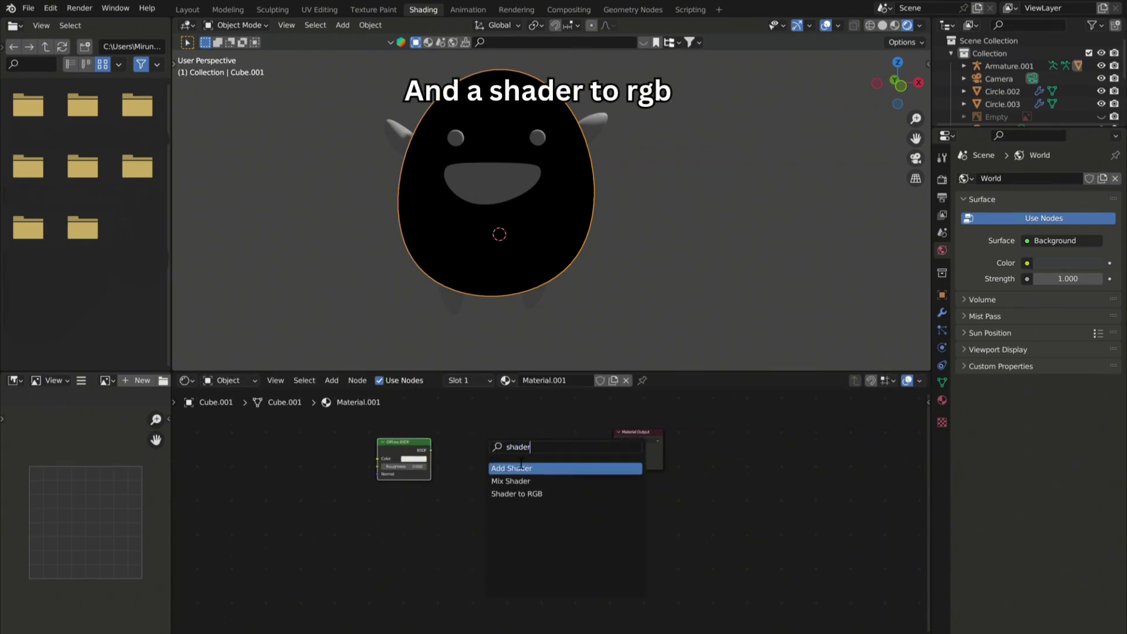
{"action": "left_click", "coordinate": [525, 494]}
{"action": "left_click", "coordinate": [469, 490]}
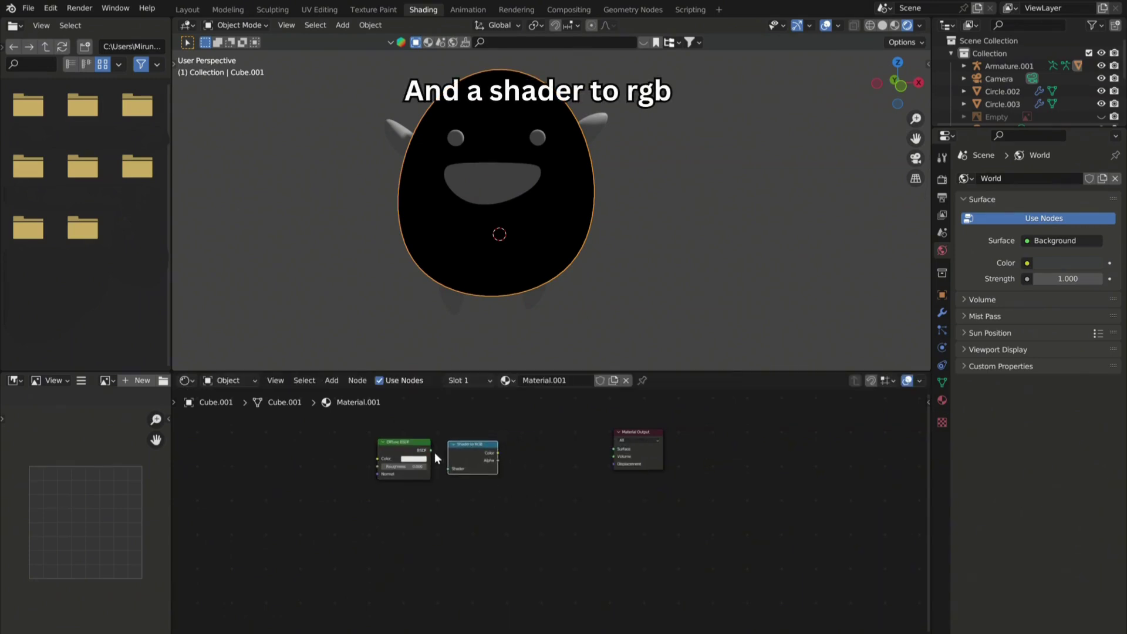
{"action": "left_click_drag", "start_coordinate": [431, 450], "coordinate": [347, 468]}
{"action": "left_click_drag", "start_coordinate": [460, 463], "coordinate": [406, 470]}
Add a Color Ramp node between Shader to RGB and the Material Output.
{"action": "left_click_drag", "start_coordinate": [536, 370], "coordinate": [526, 336]}
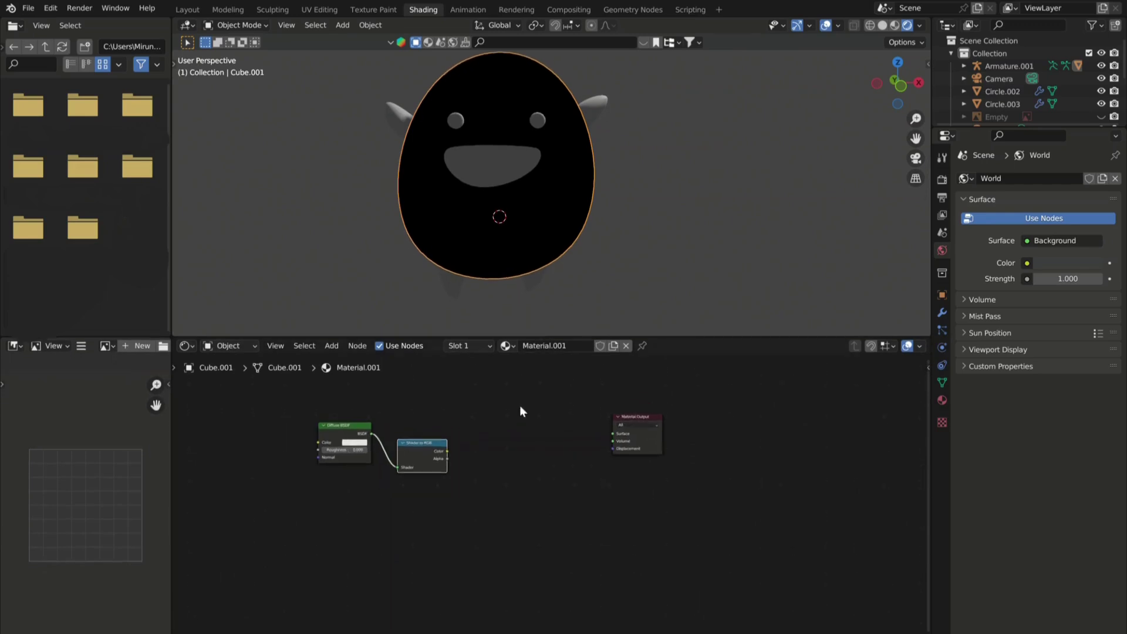
{"action": "scroll", "coordinate": [521, 412], "scroll_direction": "up", "scroll_amount": 2}
{"action": "key", "text": "shift+a"}
{"action": "left_click", "coordinate": [533, 455]}
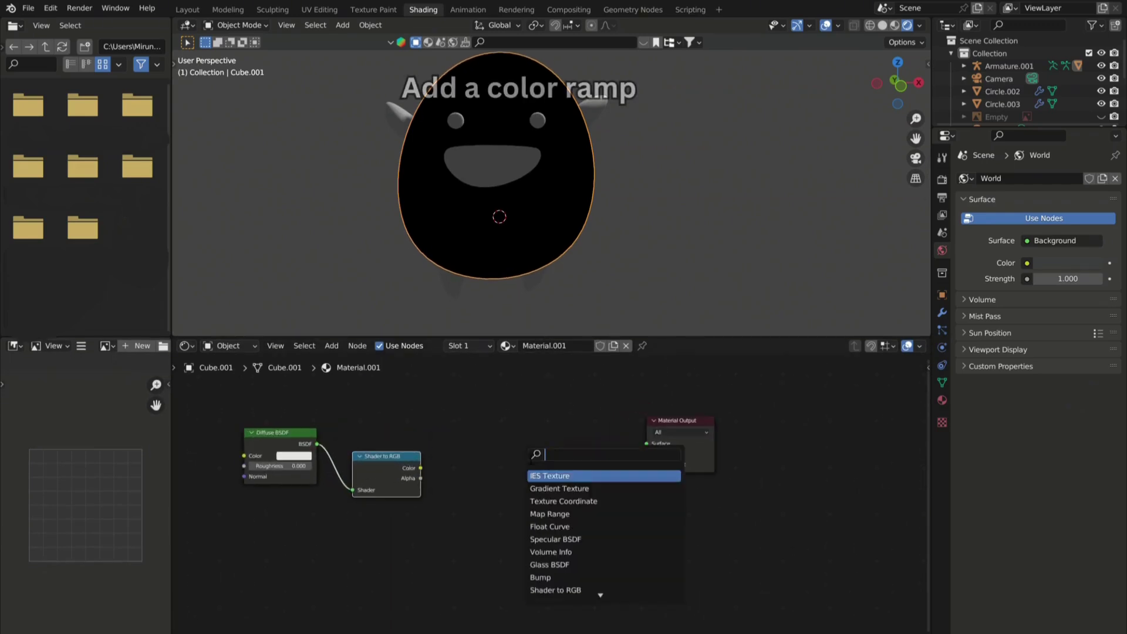
{"action": "type", "text": "color ramp"}
{"action": "key", "text": "Return"}
{"action": "left_click", "coordinate": [442, 474]}
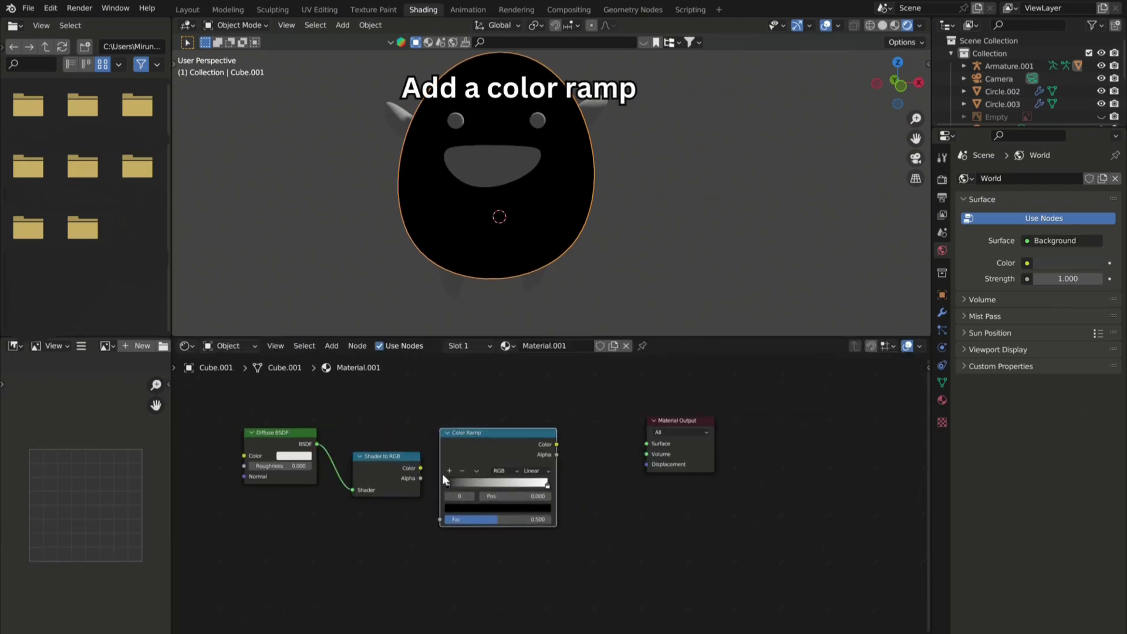
Link the Shader to RGB color to the Color Ramp's Fac and the ramp's Color to the Material Output's Surface.
{"action": "left_click_drag", "start_coordinate": [420, 468], "coordinate": [449, 506]}
{"action": "left_click_drag", "start_coordinate": [557, 444], "coordinate": [646, 444]}
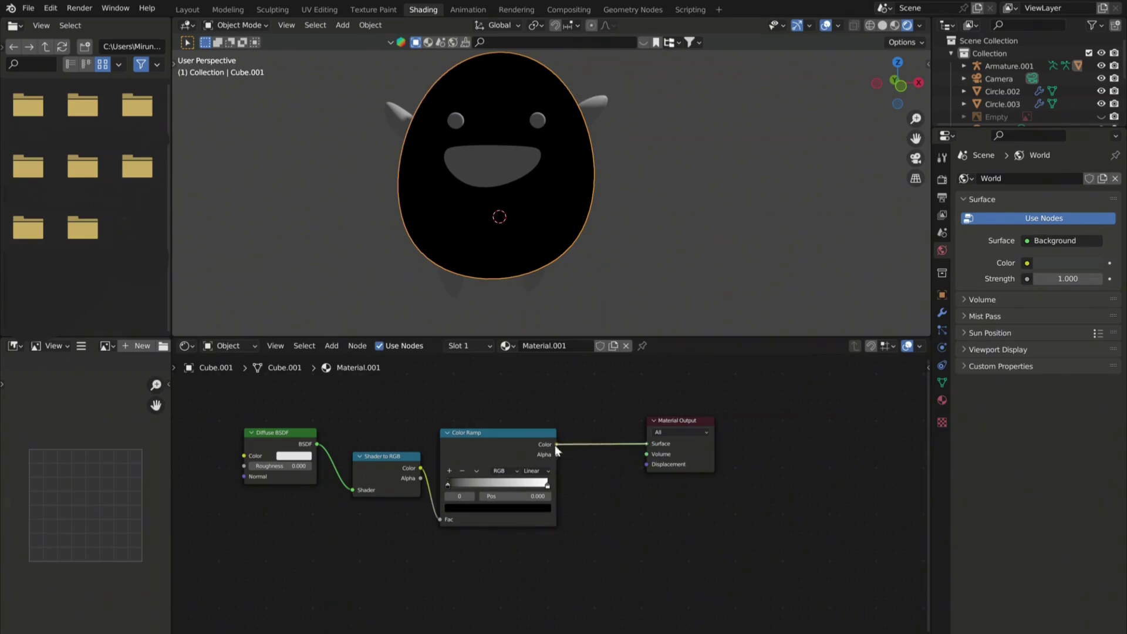
{"action": "left_click_drag", "start_coordinate": [510, 451], "coordinate": [529, 448]}
Set the Color Ramp interpolation to Constant and move its white stop to about position 0.242.
{"action": "left_click", "coordinate": [558, 466]}
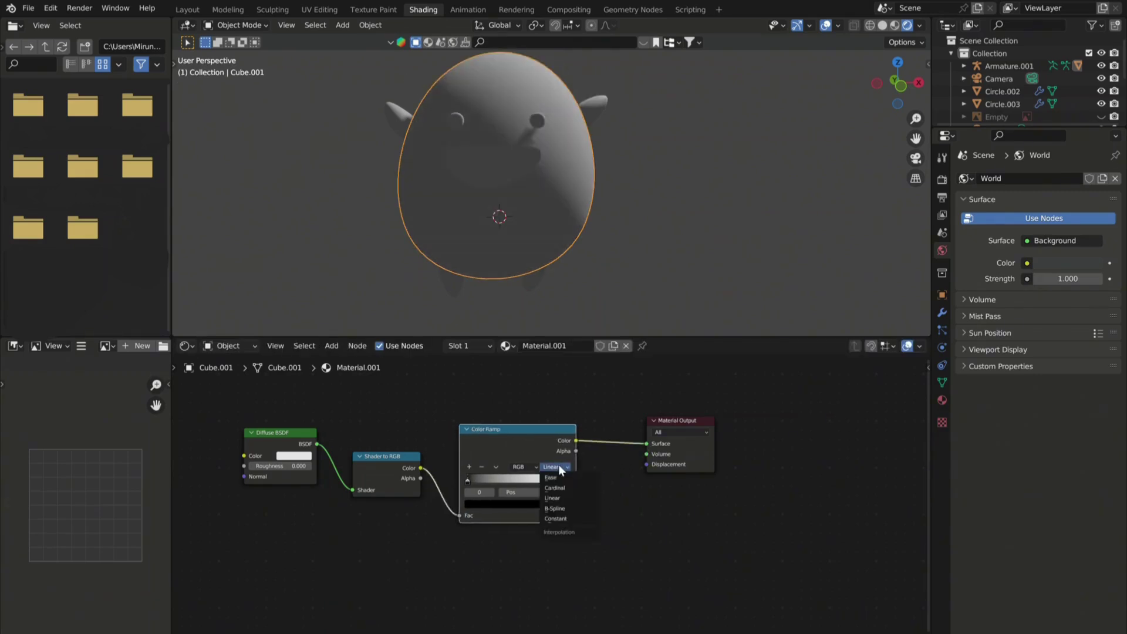
{"action": "left_click", "coordinate": [566, 516]}
{"action": "left_click_drag", "start_coordinate": [520, 485], "coordinate": [488, 485]}
Show the reference image and change the Color Ramp's white stop to the light grey of the reference characters.
{"action": "middle_click_drag", "start_coordinate": [496, 126], "coordinate": [521, 139]}
{"action": "left_click", "coordinate": [1102, 117]}
{"action": "scroll", "coordinate": [546, 113], "scroll_direction": "up", "scroll_amount": 2}
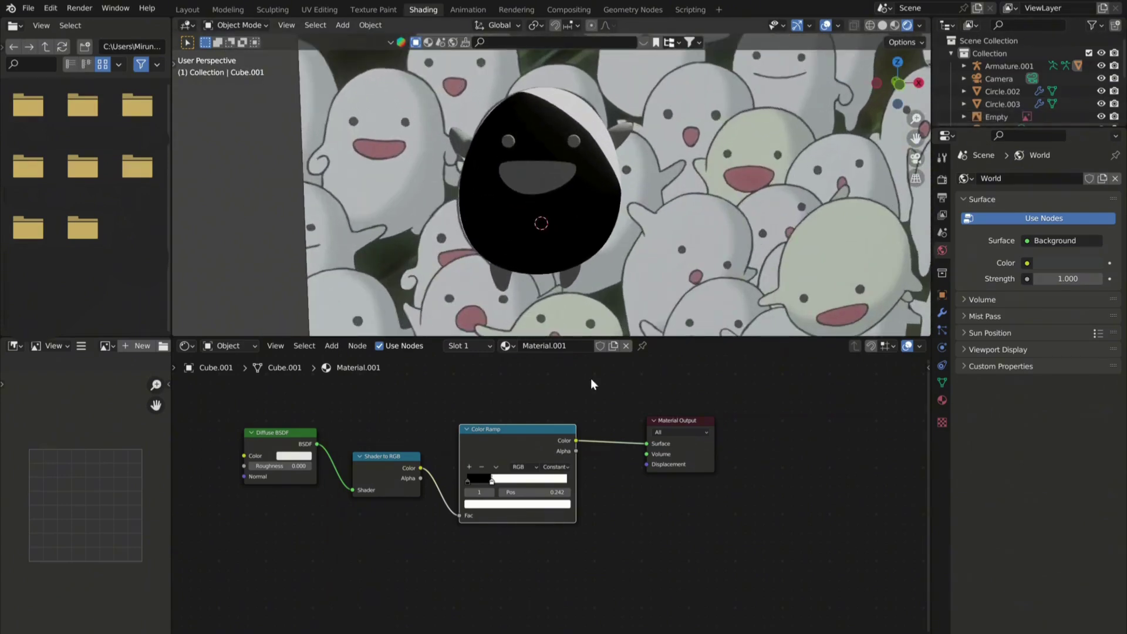
{"action": "left_click", "coordinate": [511, 504]}
Sample a reference character's shaded grey for the Color Ramp's black stop, and hide the reference image again.
{"action": "left_click", "coordinate": [467, 481]}
{"action": "left_click", "coordinate": [517, 504]}
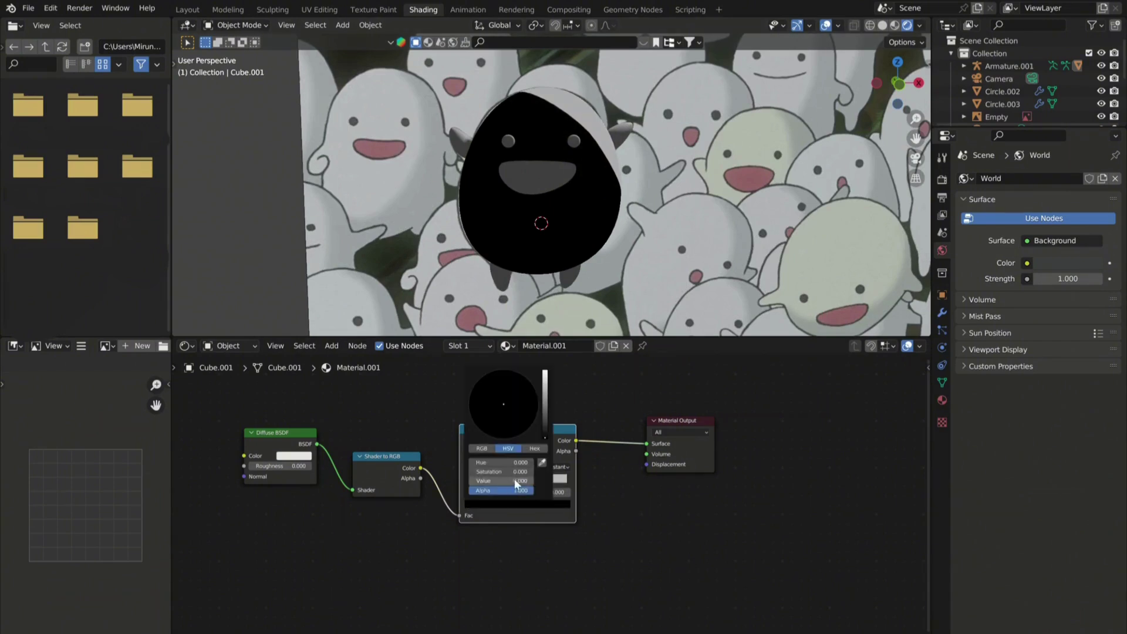
{"action": "left_click", "coordinate": [547, 468]}
{"action": "left_click", "coordinate": [430, 197]}
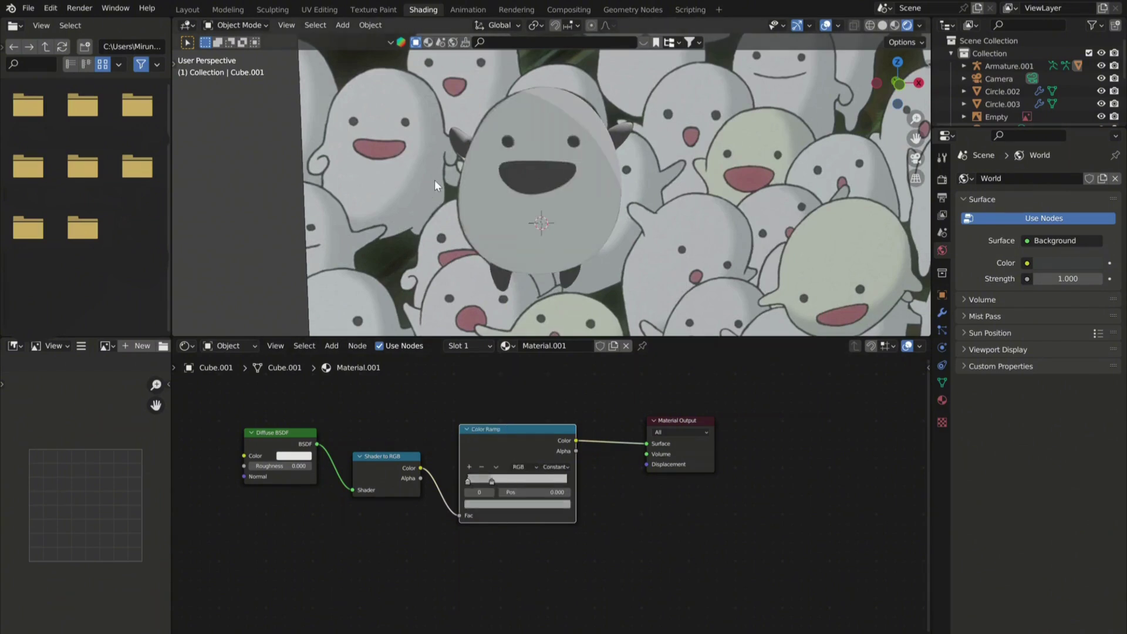
{"action": "scroll", "coordinate": [459, 122], "scroll_direction": "down", "scroll_amount": 2}
{"action": "left_click", "coordinate": [1102, 117]}
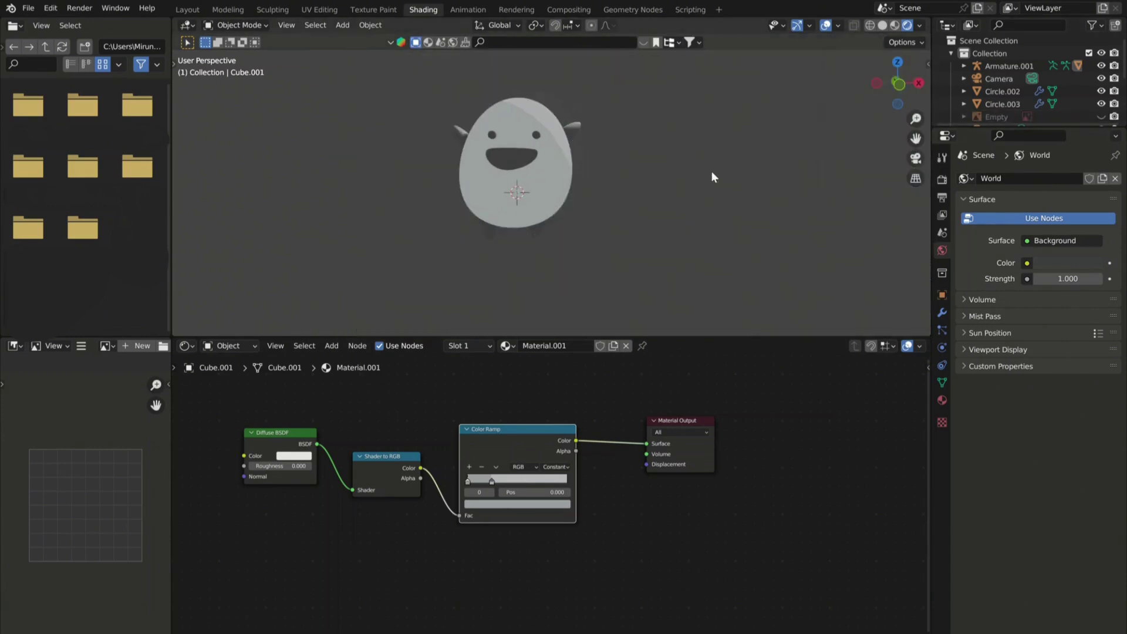
Assign the body's material, Material.001, to both arms and both legs.
{"action": "middle_click_drag", "start_coordinate": [711, 170], "coordinate": [553, 162]}
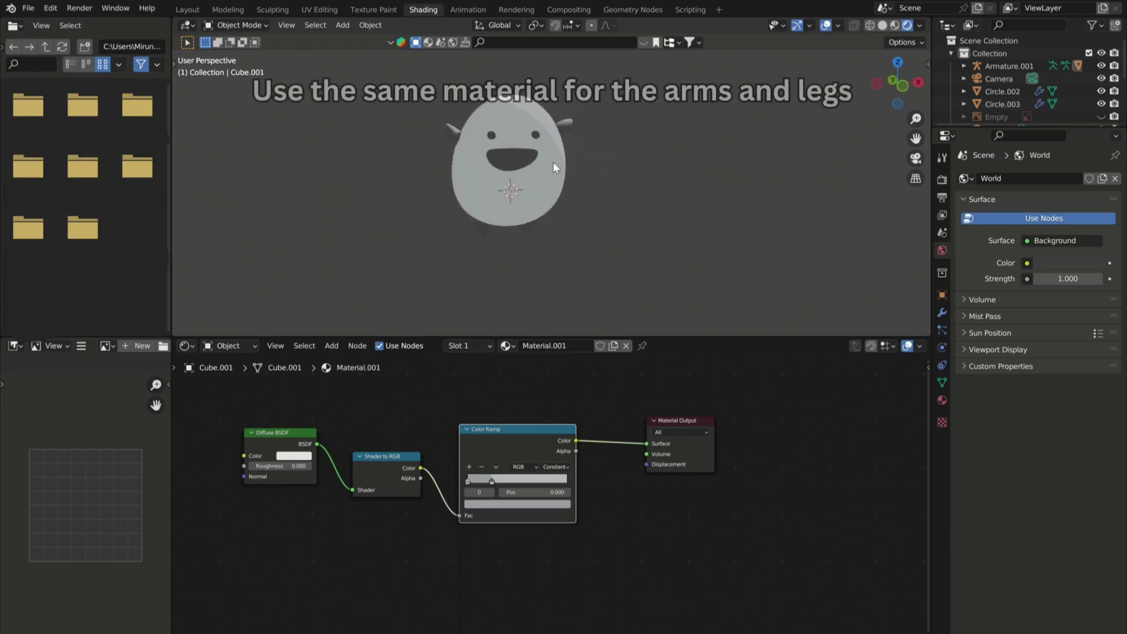
{"action": "left_click", "coordinate": [451, 125]}
{"action": "left_click", "coordinate": [524, 346]}
{"action": "left_click", "coordinate": [562, 378]}
{"action": "left_click", "coordinate": [483, 244]}
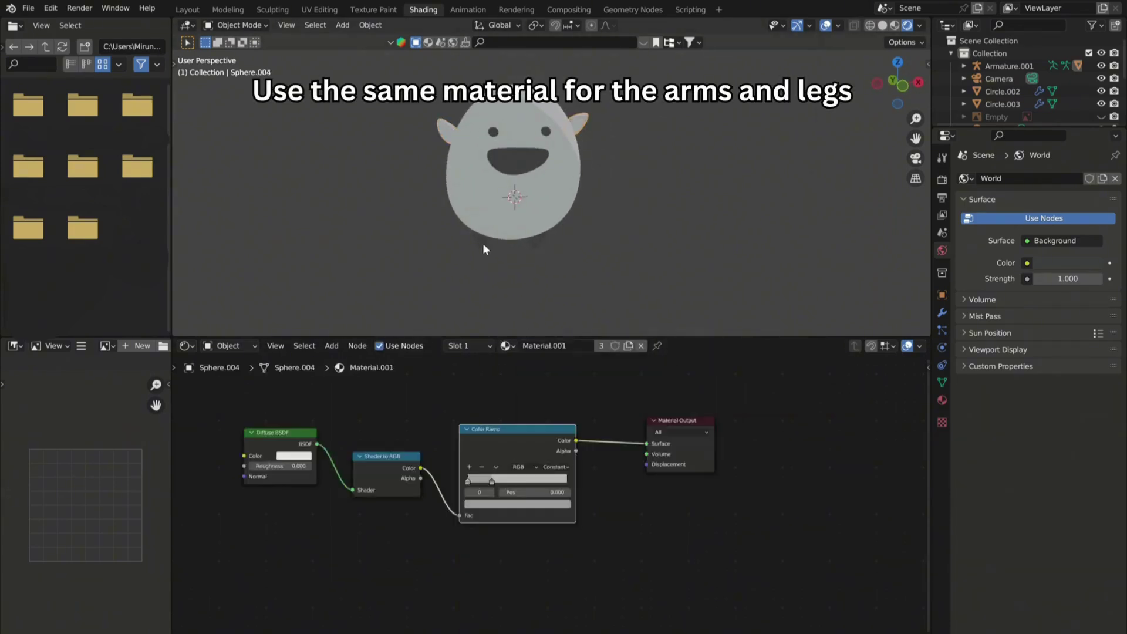
{"action": "middle_click_drag", "start_coordinate": [626, 192], "coordinate": [529, 172]}
In front view, create a new material for the left-hand eye and delete its Principled BSDF node.
{"action": "key", "text": "KP_1"}
{"action": "scroll", "coordinate": [504, 130], "scroll_direction": "up", "scroll_amount": 3}
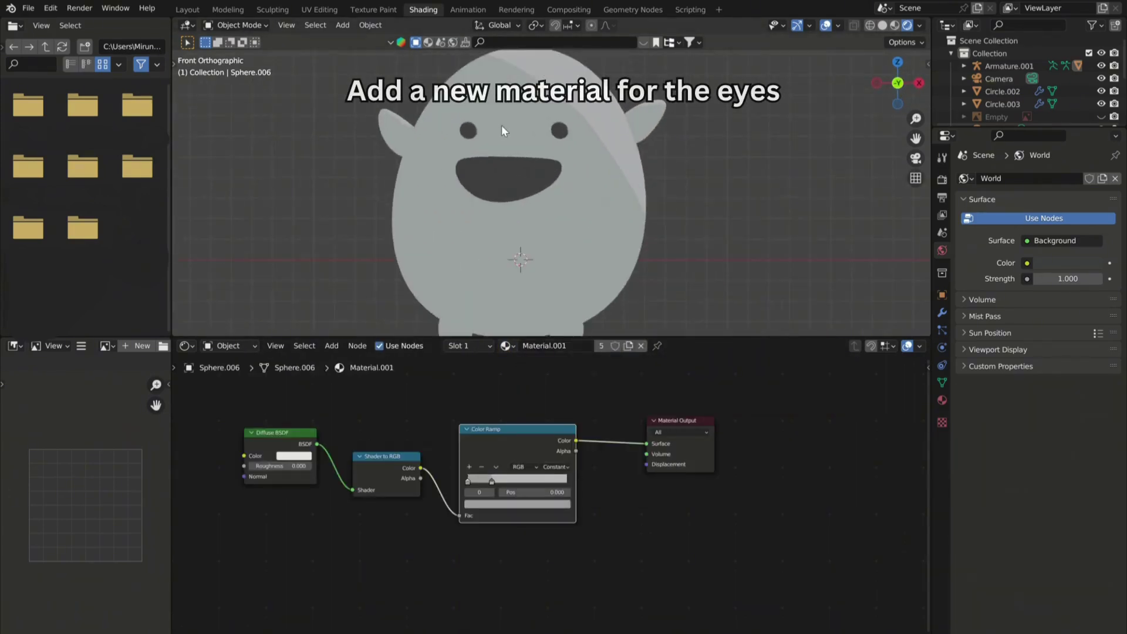
{"action": "scroll", "coordinate": [495, 125], "scroll_direction": "down", "scroll_amount": 1}
{"action": "left_click", "coordinate": [472, 127]}
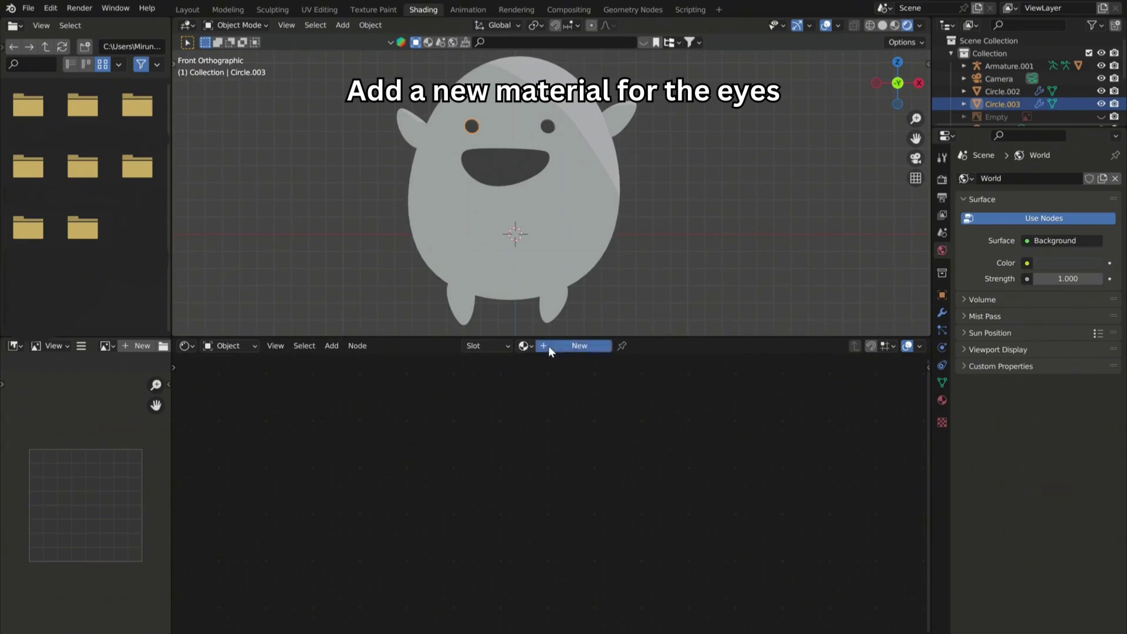
{"action": "left_click", "coordinate": [549, 346]}
{"action": "key", "text": "x"}
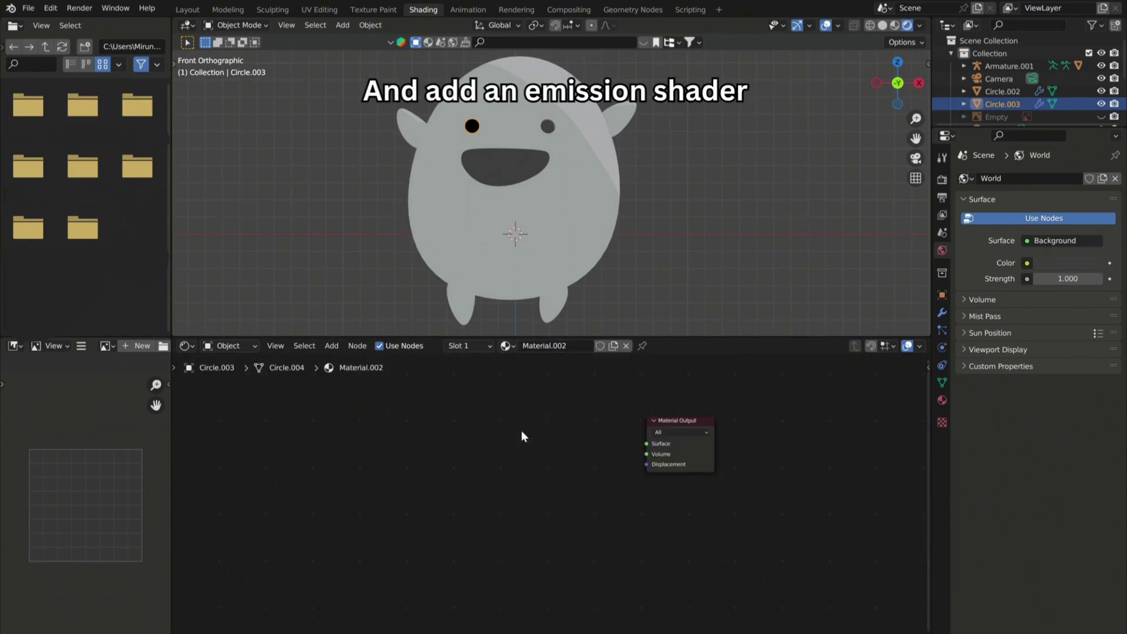
Add an Emission shader to the eye's material and link it to the Material Output's Surface.
{"action": "key", "text": "shift+a"}
{"action": "left_click", "coordinate": [502, 432]}
{"action": "type", "text": "emm"}
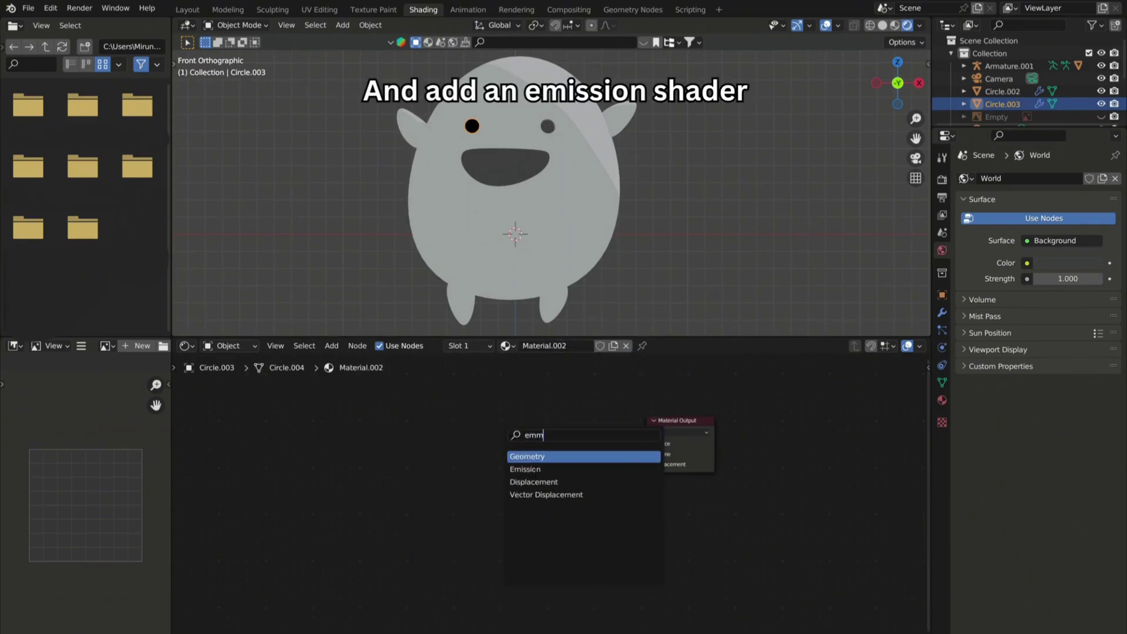
{"action": "left_click", "coordinate": [525, 469]}
{"action": "left_click_drag", "start_coordinate": [661, 446], "coordinate": [658, 444]}
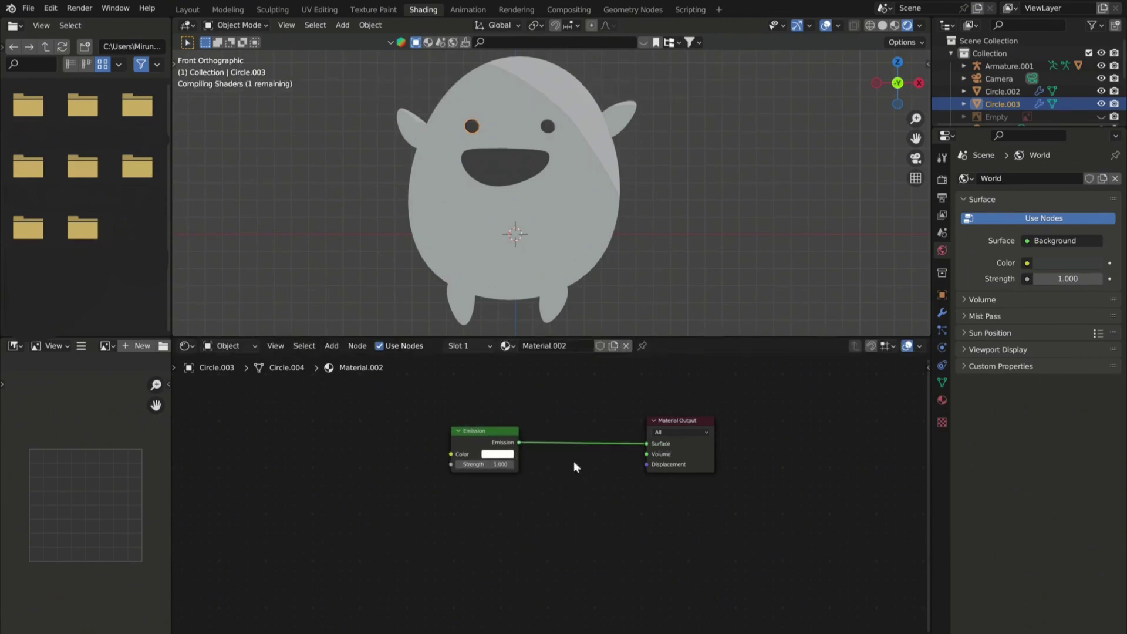
Set the Emission color of the selected eye's material to black.
{"action": "left_click", "coordinate": [496, 455]}
{"action": "left_click_drag", "start_coordinate": [559, 334], "coordinate": [562, 387]}
{"action": "scroll", "coordinate": [597, 441], "scroll_direction": "up", "scroll_amount": 3}
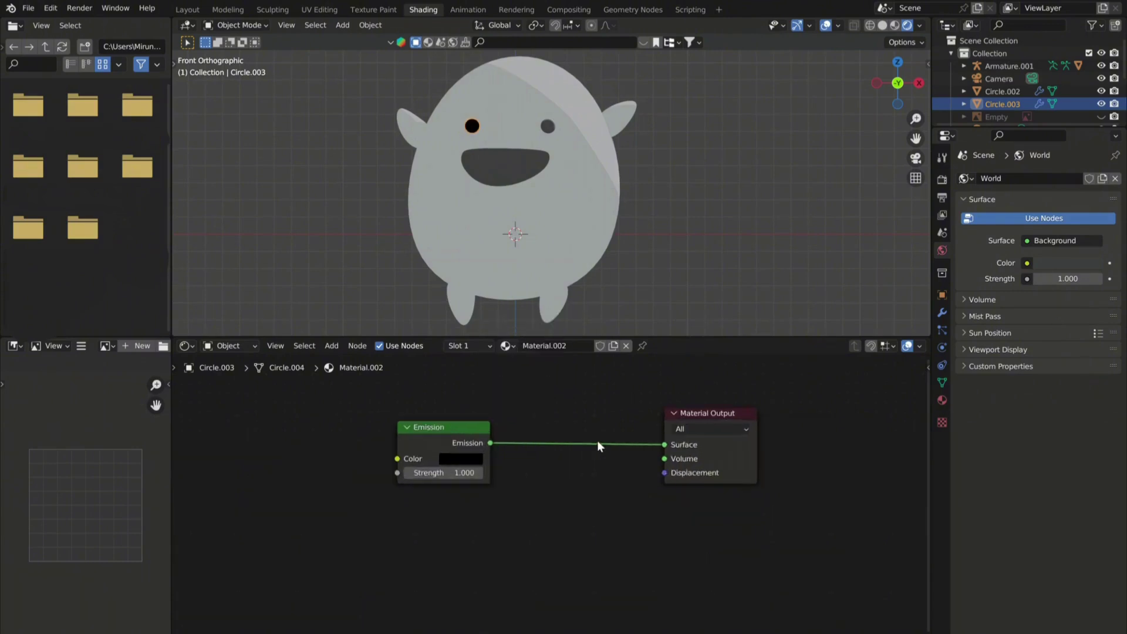
{"action": "left_click", "coordinate": [447, 462]}
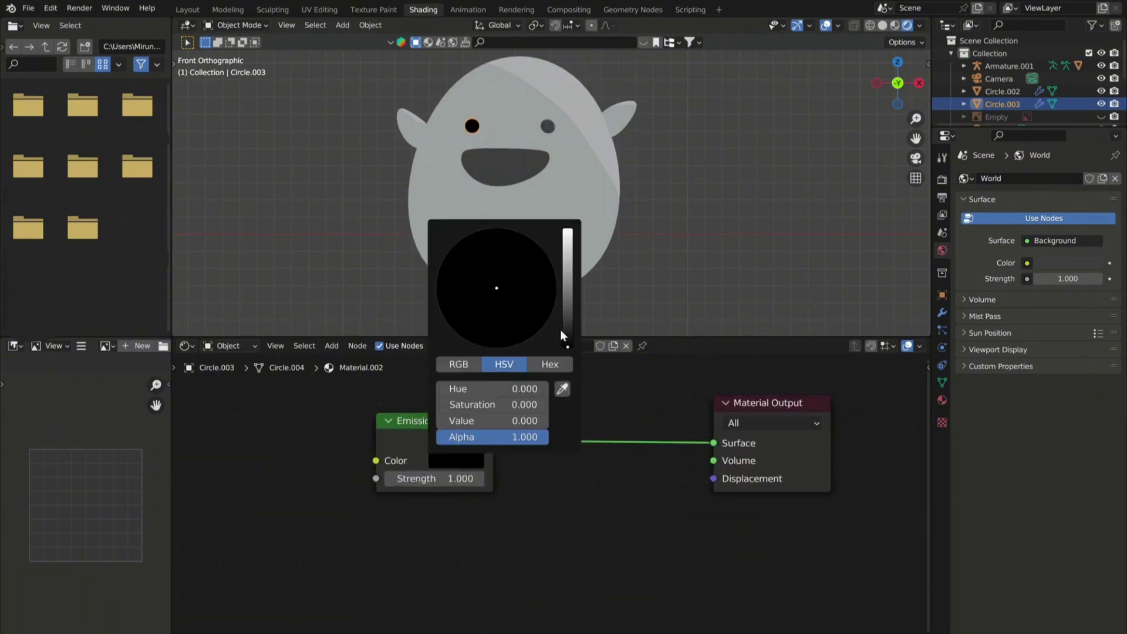
Assign the black eye material, Material.002, to the other eye.
{"action": "left_click", "coordinate": [552, 125]}
{"action": "left_click", "coordinate": [524, 346]}
{"action": "left_click", "coordinate": [557, 390]}
Create a new material for the mouth and delete its Principled BSDF node.
{"action": "left_click", "coordinate": [511, 160]}
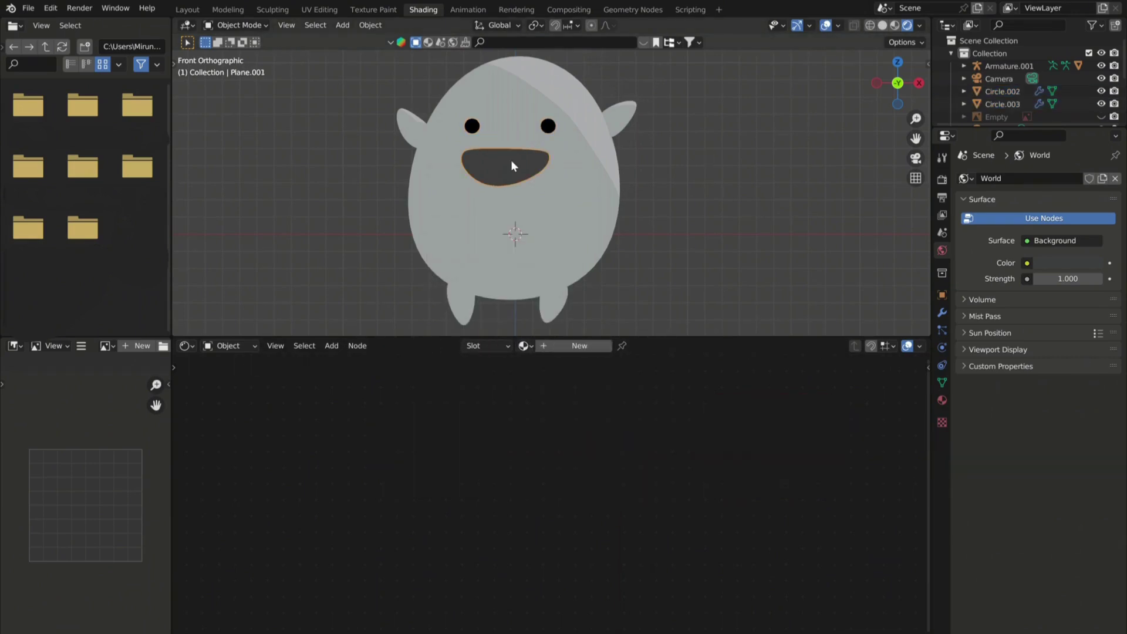
{"action": "left_click", "coordinate": [551, 346]}
{"action": "key", "text": "x"}
Add an Emission shader to the mouth's material and link it to the Material Output's Surface.
{"action": "key", "text": "shift+a"}
{"action": "type", "text": "e"}
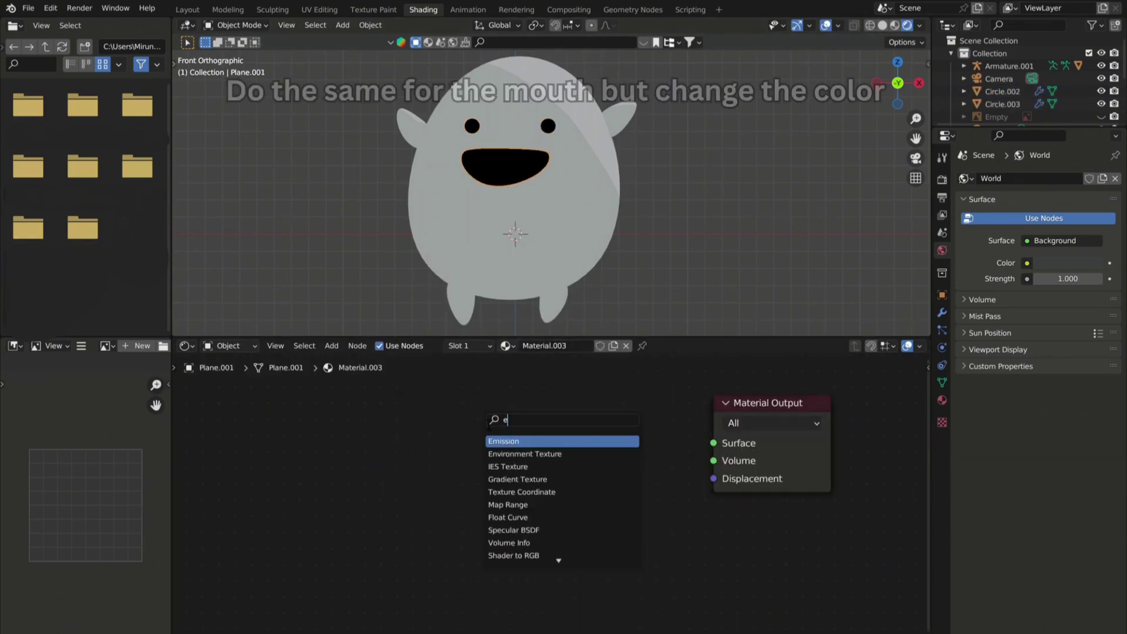
{"action": "type", "text": "mm"}
{"action": "left_click", "coordinate": [527, 454]}
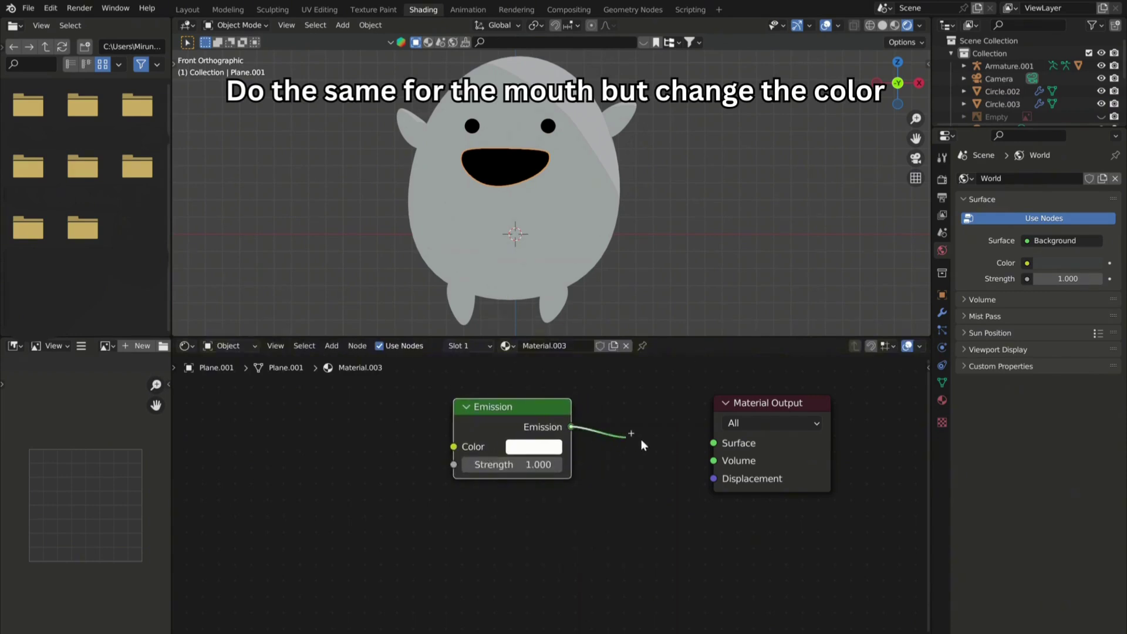
{"action": "left_click_drag", "start_coordinate": [526, 439], "coordinate": [479, 459]}
Set the mouth's Emission color to a bright pinkish red.
{"action": "left_click", "coordinate": [480, 462]}
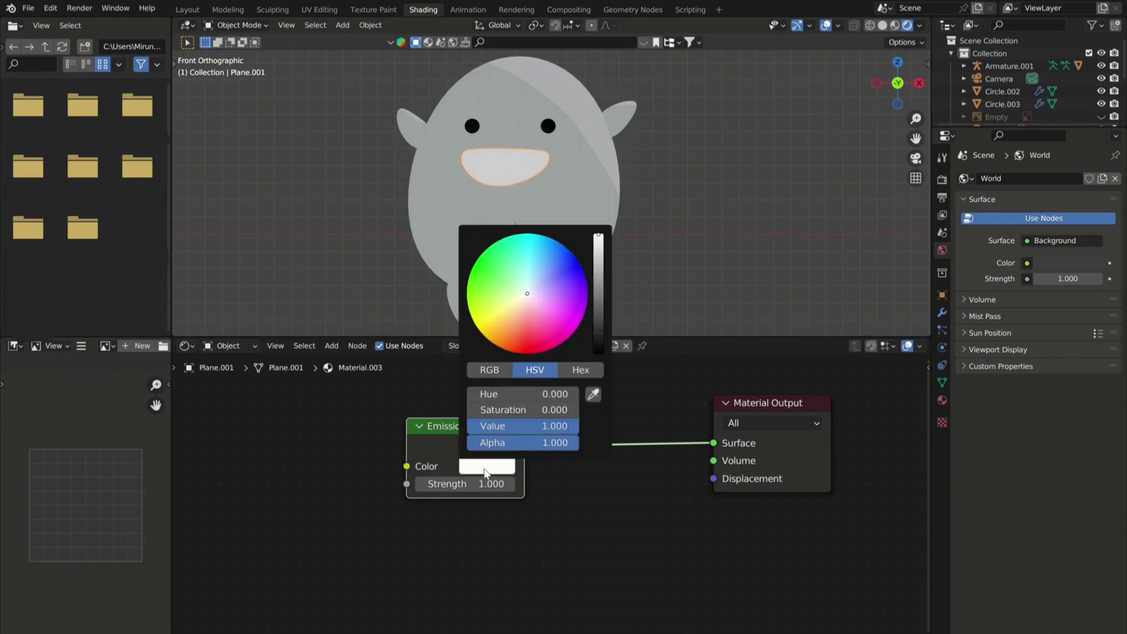
{"action": "mouse_move", "coordinate": [542, 322]}
{"action": "left_mouse_down"}
{"action": "mouse_move", "coordinate": [528, 315]}
{"action": "mouse_move", "coordinate": [544, 317]}
{"action": "mouse_move", "coordinate": [537, 327]}
{"action": "left_mouse_up"}
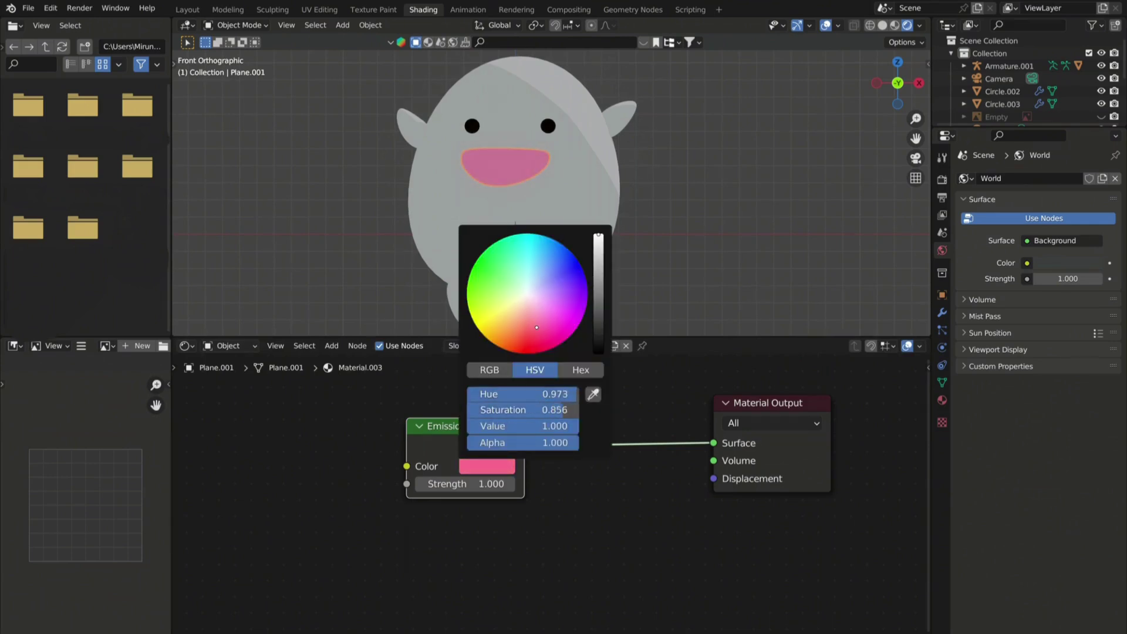
{"action": "scroll", "coordinate": [509, 175], "scroll_direction": "down", "scroll_amount": 1}
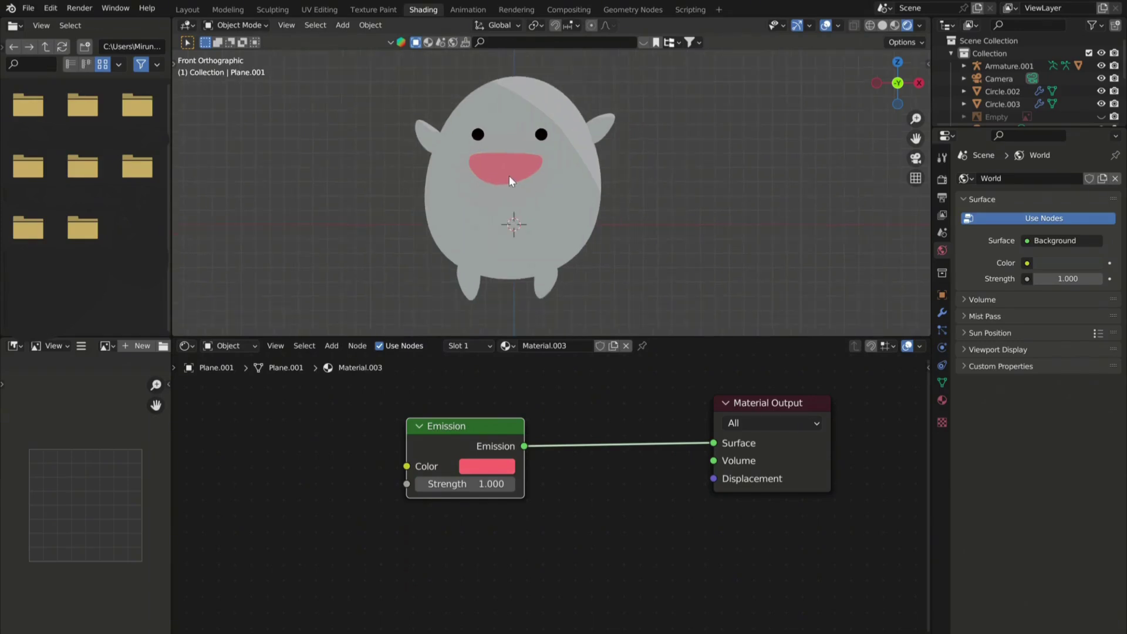
Show the reference image, sample the greenish spirit's mouth color for the mouth's Emission color, and hide the image again.
{"action": "left_click", "coordinate": [1100, 117]}
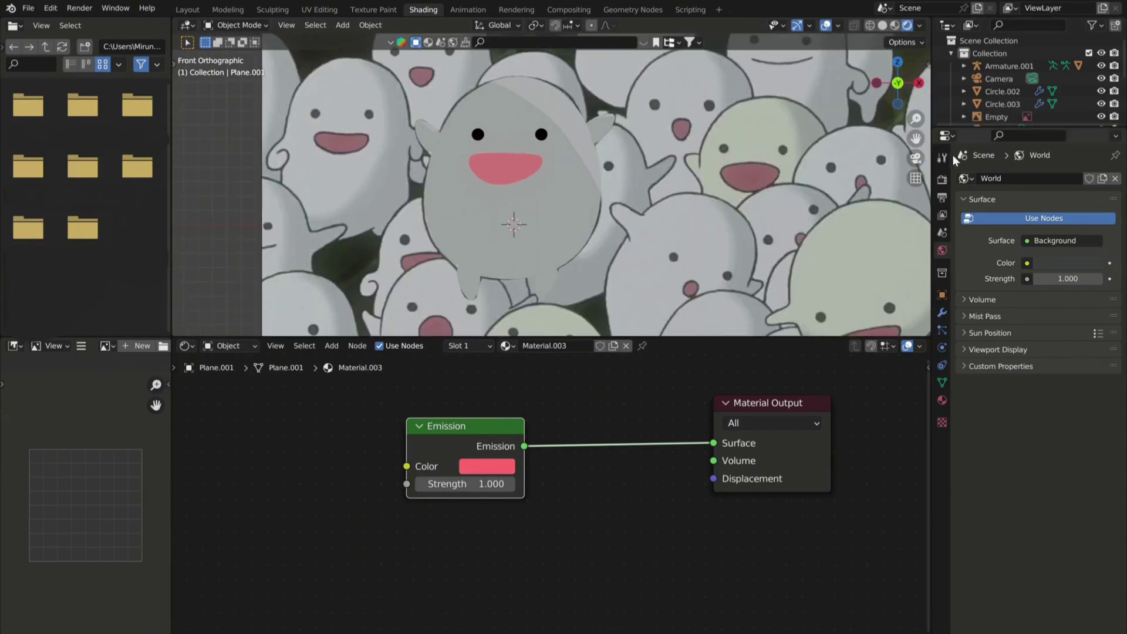
{"action": "left_click", "coordinate": [504, 469]}
{"action": "left_click", "coordinate": [752, 172]}
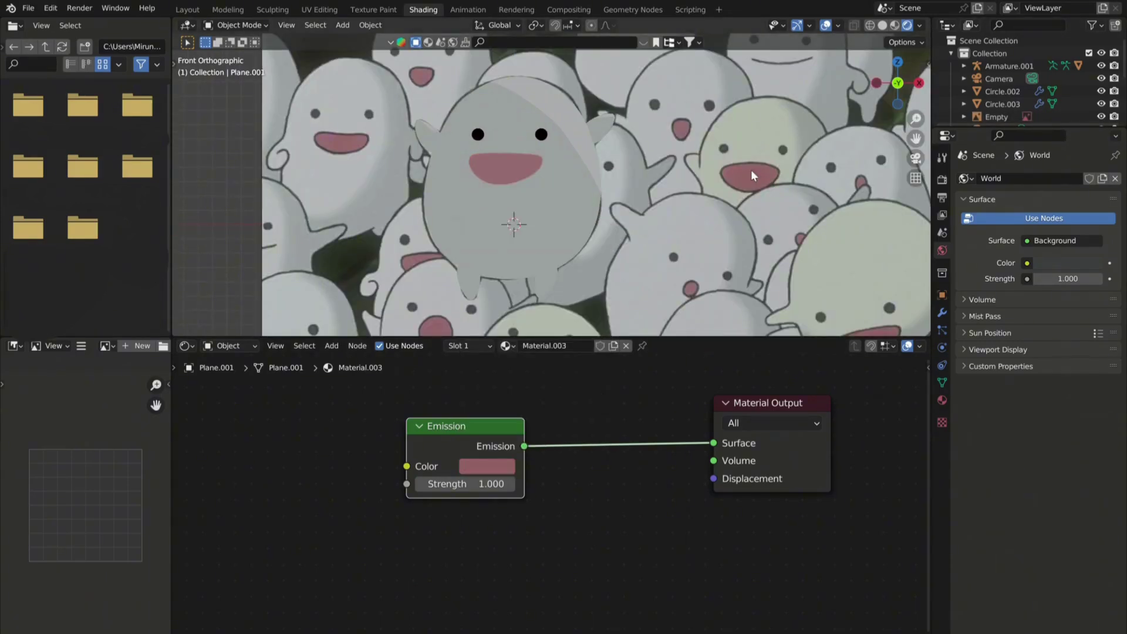
{"action": "left_click", "coordinate": [1102, 116]}
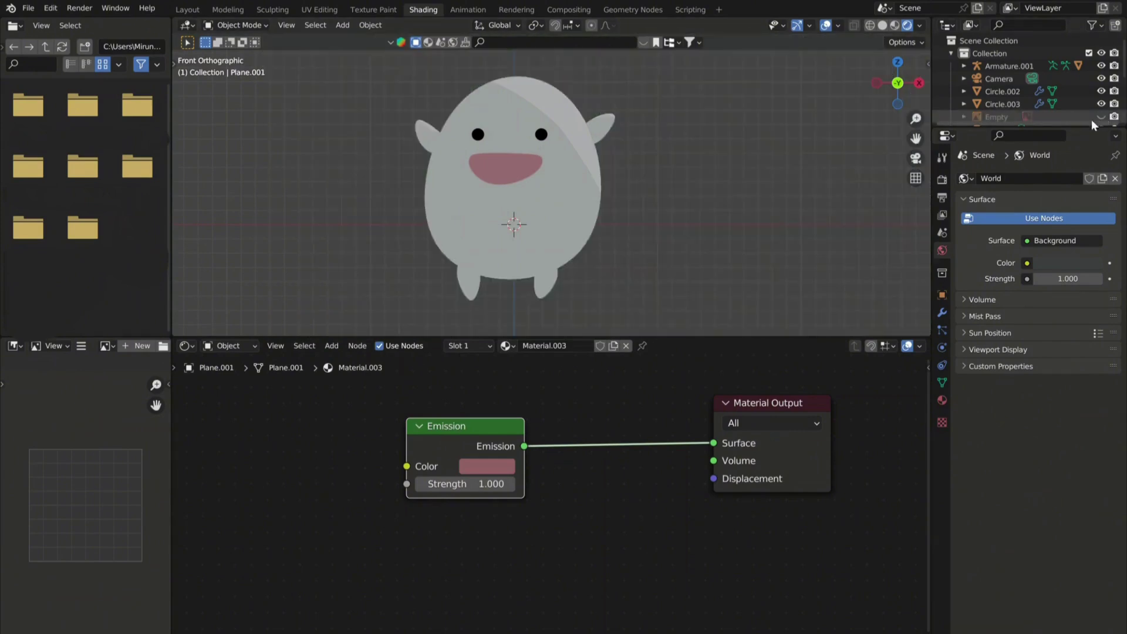
Switch to the Layout workspace and display its viewport in rendered shading.
{"action": "middle_click_drag", "start_coordinate": [618, 188], "coordinate": [526, 168]}
{"action": "key", "text": "KP_1"}
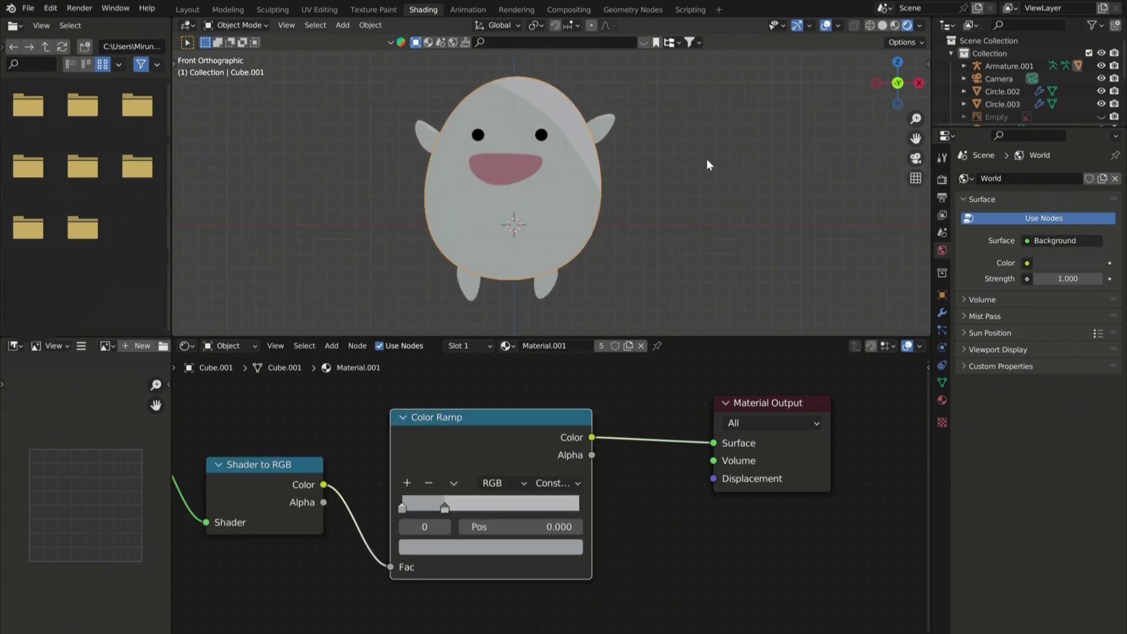
{"action": "left_click", "coordinate": [187, 10]}
{"action": "left_click", "coordinate": [908, 25]}
{"action": "mouse_move", "coordinate": [508, 252]}
{"action": "middle_mouse_down"}
{"action": "mouse_move", "coordinate": [516, 269]}
{"action": "mouse_move", "coordinate": [506, 270]}
{"action": "middle_mouse_up"}
Collapse the body's existing modifiers and add a Solidify modifier to it.
{"action": "left_click", "coordinate": [552, 321]}
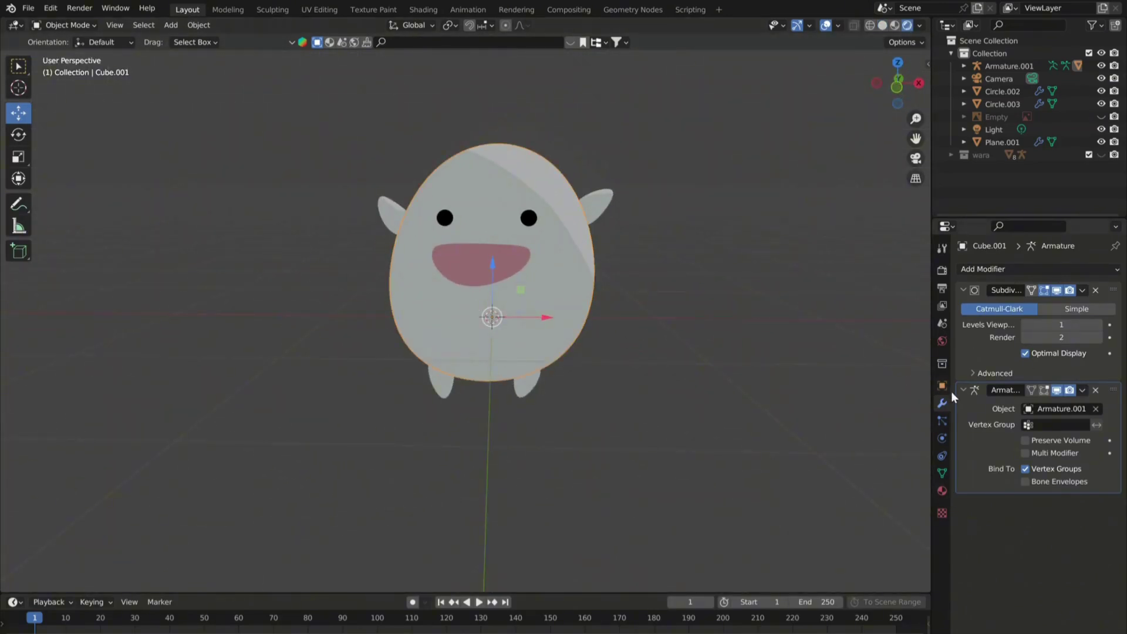
{"action": "left_click_drag", "start_coordinate": [964, 390], "coordinate": [893, 266]}
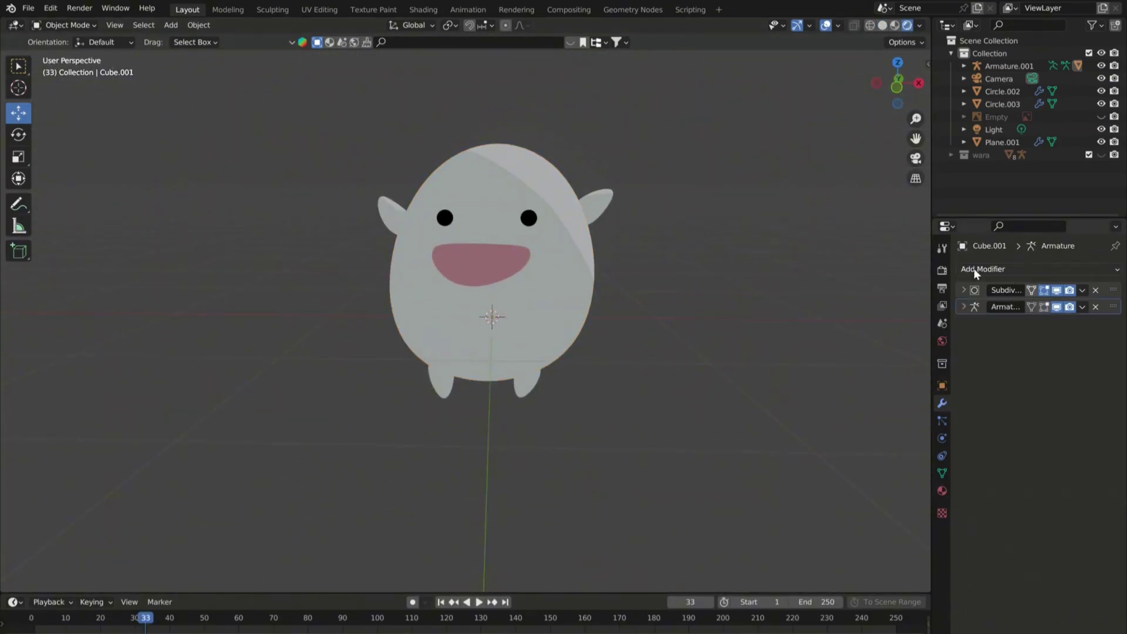
{"action": "left_click", "coordinate": [974, 269]}
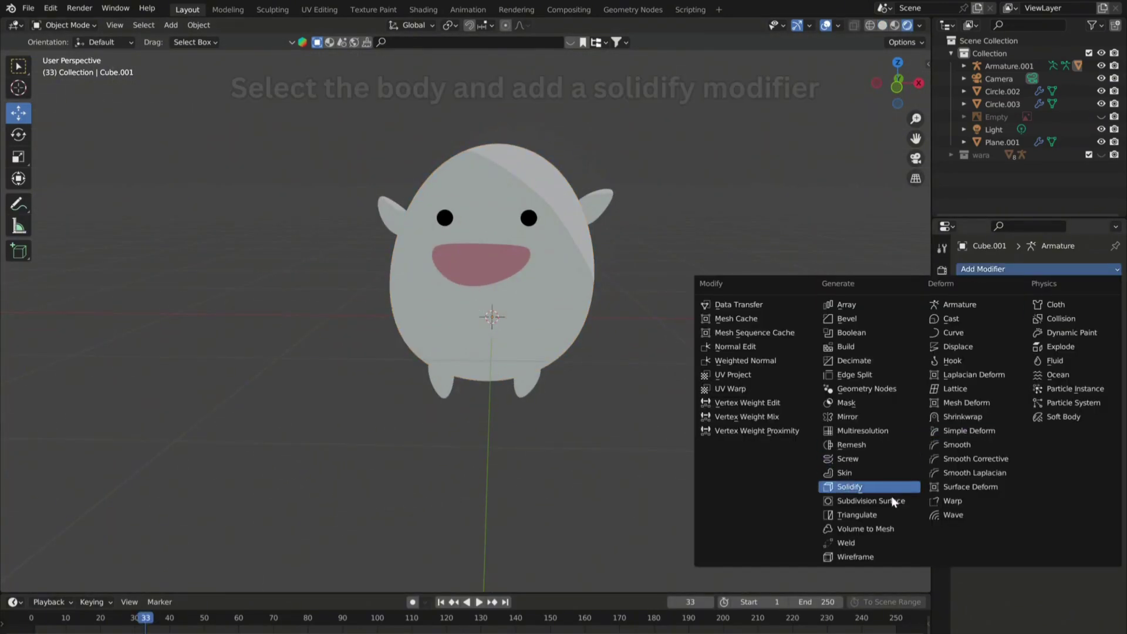
{"action": "left_click", "coordinate": [866, 491]}
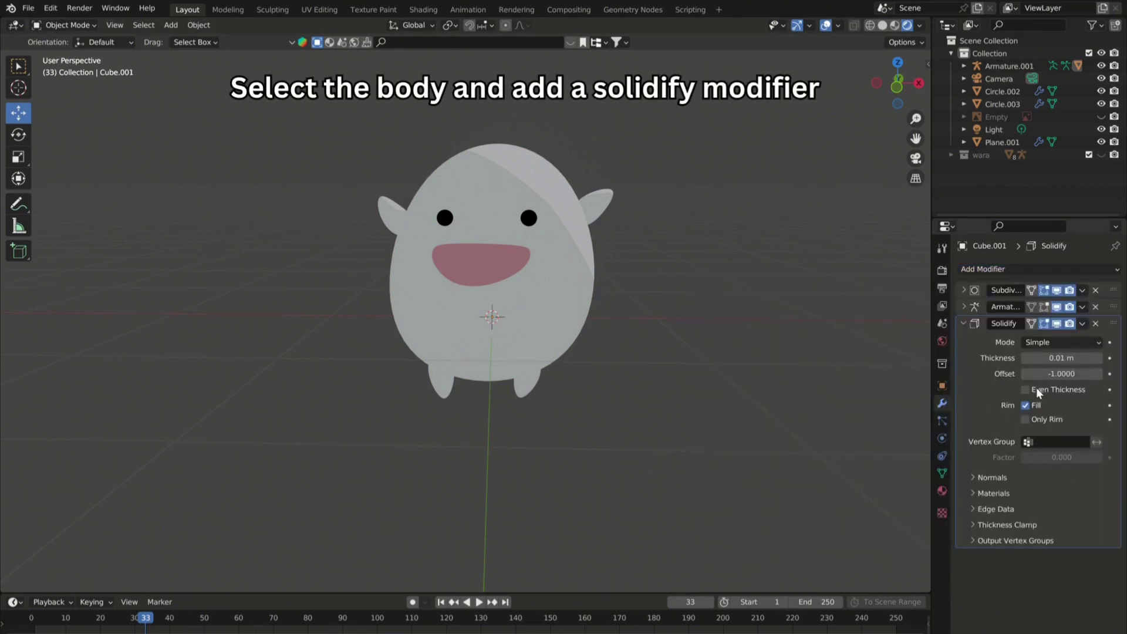
Add a second material slot to the body with the eye material, Material.002, and check its Backface Culling setting.
{"action": "left_click", "coordinate": [943, 491]}
{"action": "left_click", "coordinate": [1116, 269]}
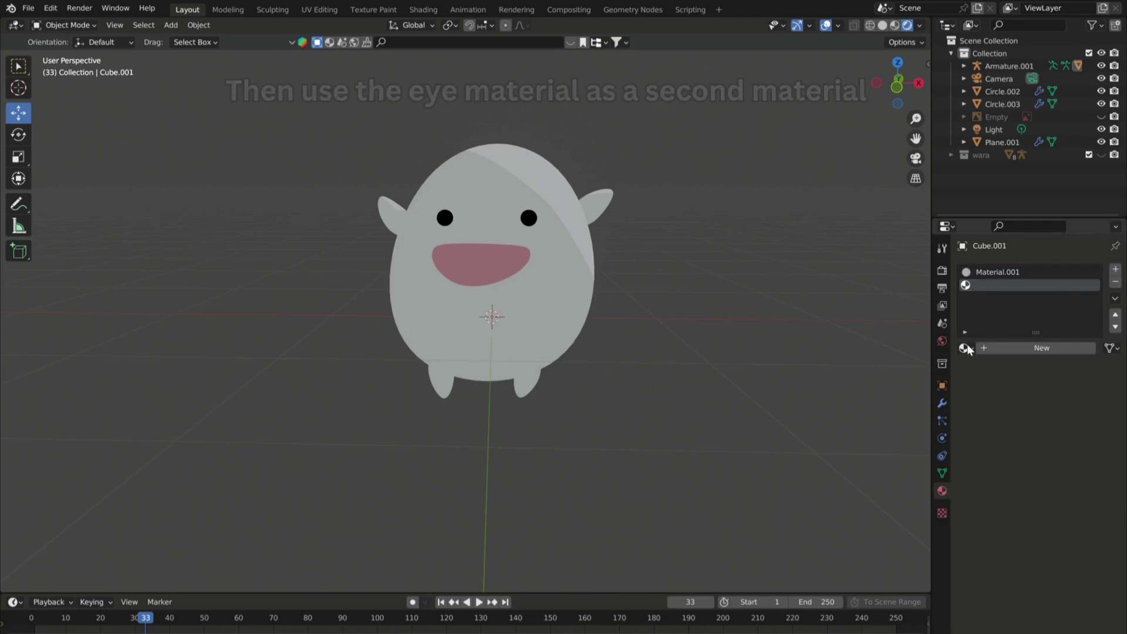
{"action": "left_click", "coordinate": [966, 348]}
{"action": "left_click", "coordinate": [892, 389]}
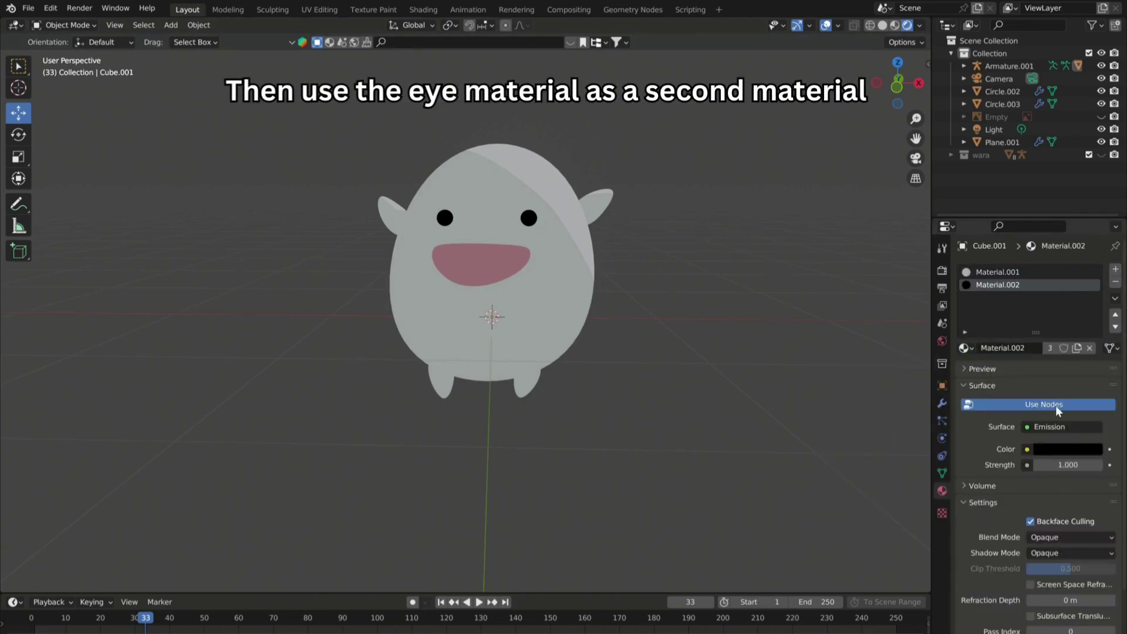
{"action": "scroll", "coordinate": [1055, 405], "scroll_direction": "down", "scroll_amount": 2}
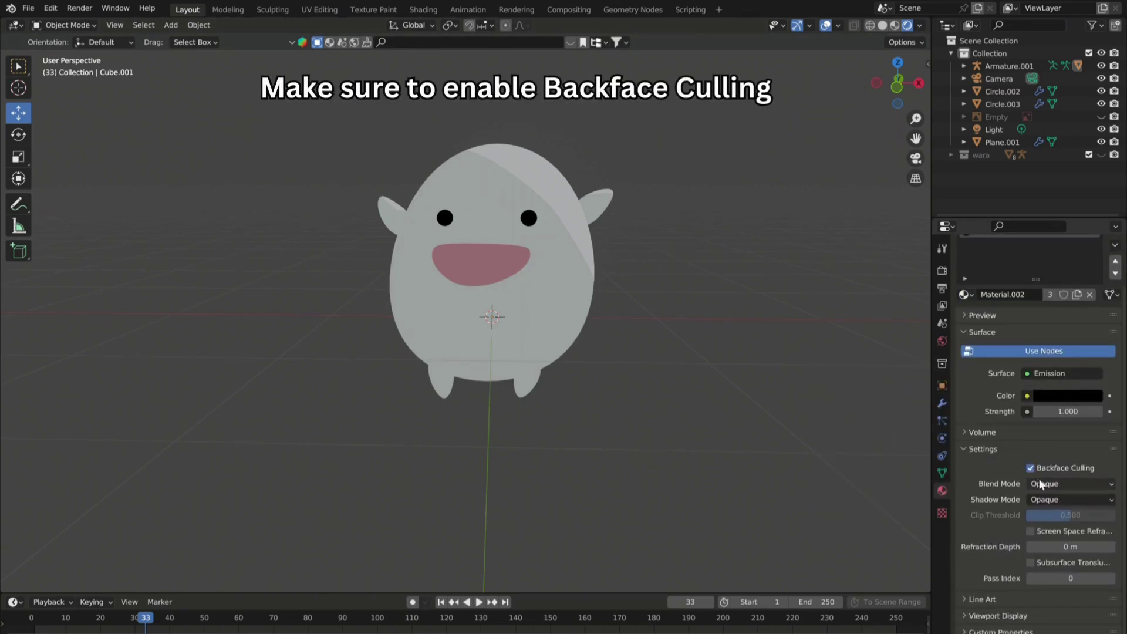
{"action": "scroll", "coordinate": [1042, 423], "scroll_direction": "up", "scroll_amount": 4}
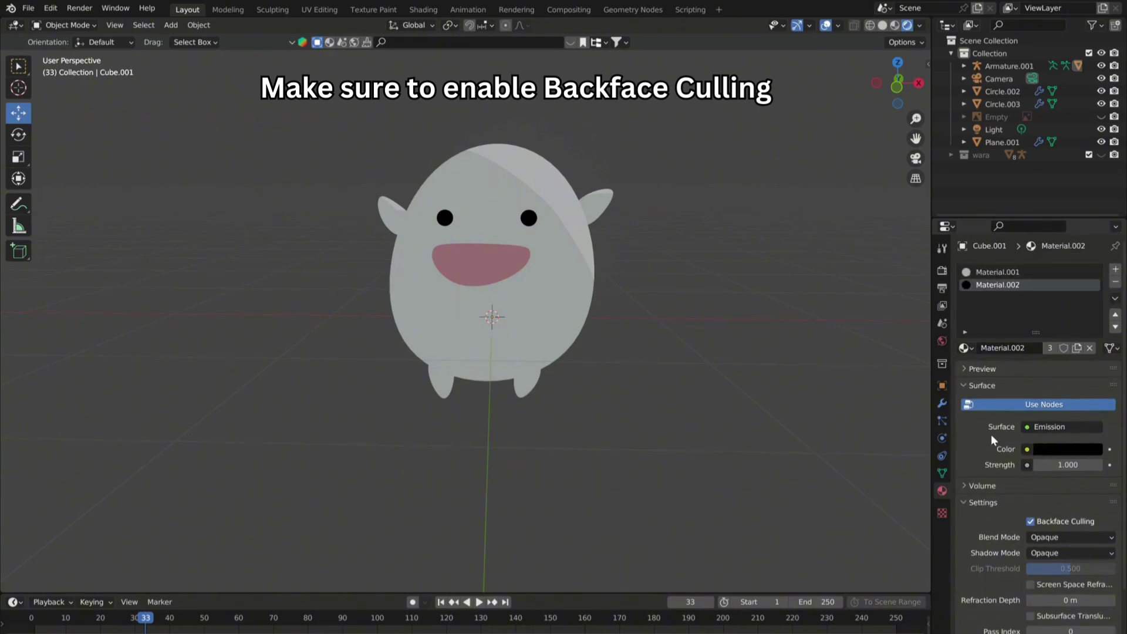
Set the thickness of the body's Solidify modifier to -0.01 m.
{"action": "left_click", "coordinate": [943, 404]}
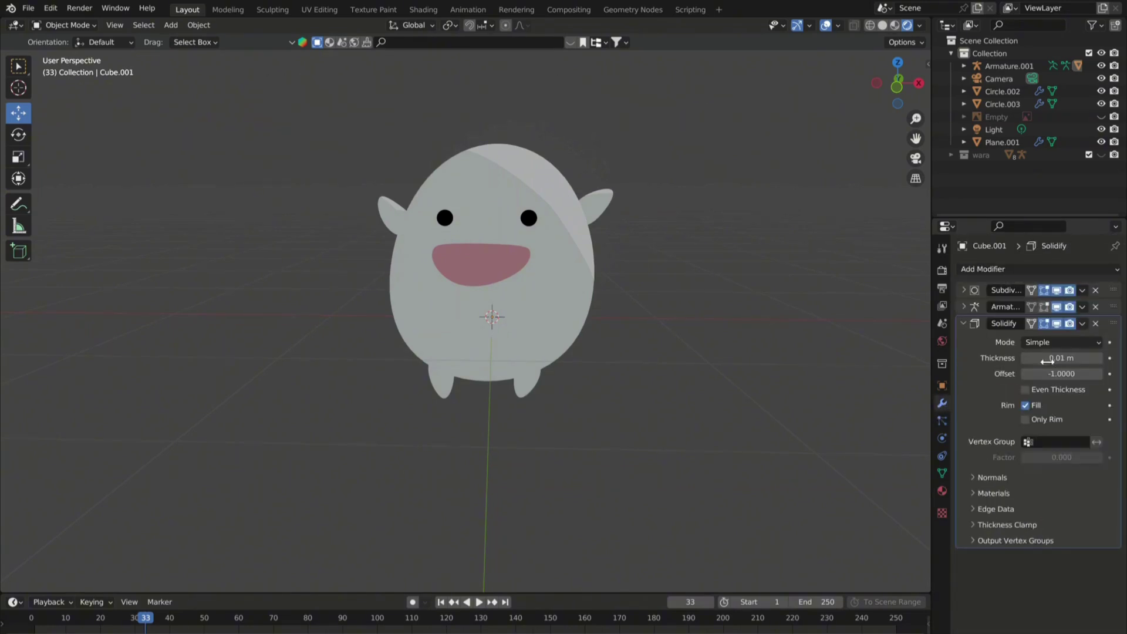
{"action": "left_click", "coordinate": [1025, 360]}
{"action": "left_click", "coordinate": [1025, 361]}
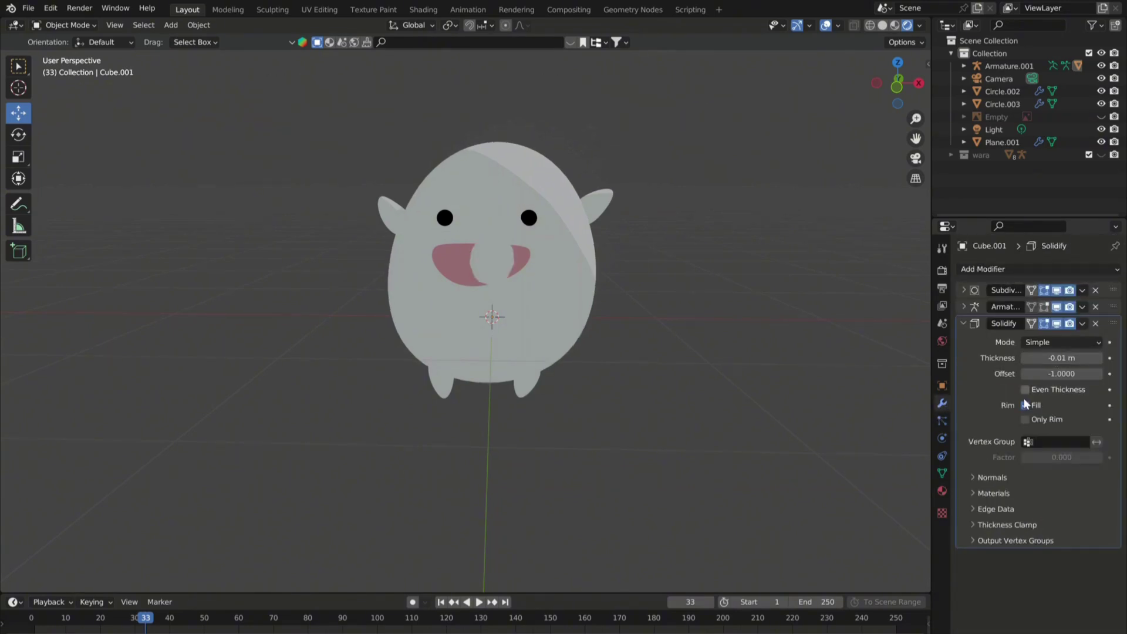
Enable Flip and High Quality normals in the body's Solidify modifier and set its Material Offset to 1.
{"action": "left_click", "coordinate": [1025, 478]}
{"action": "left_click", "coordinate": [1026, 497]}
{"action": "left_click", "coordinate": [1025, 510]}
{"action": "left_click", "coordinate": [1037, 531]}
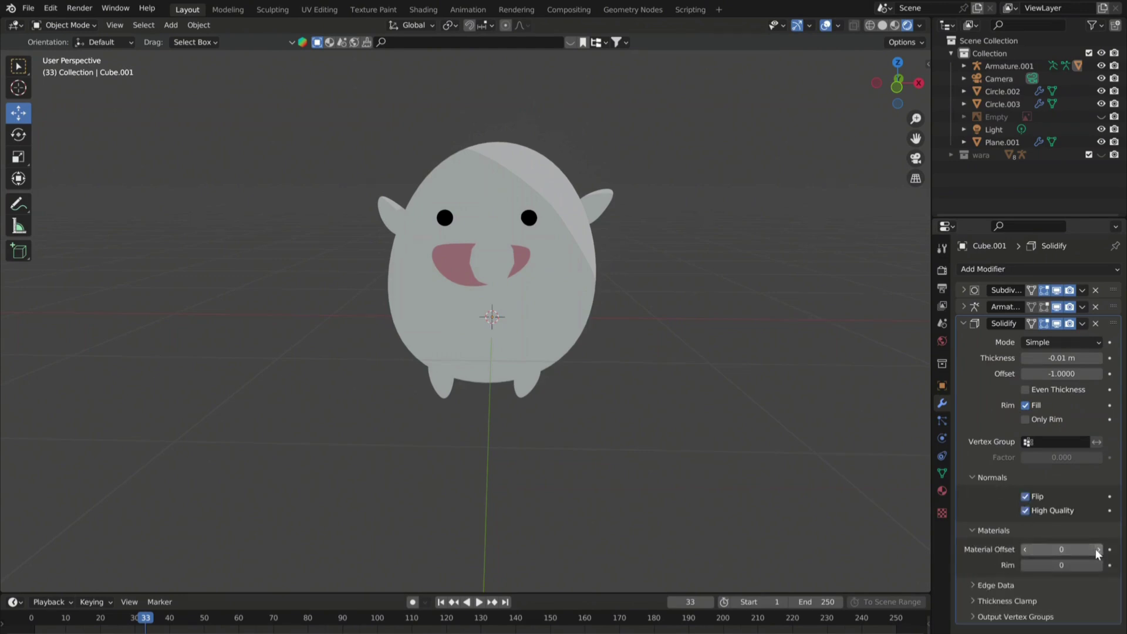
{"action": "left_click", "coordinate": [1097, 550]}
{"action": "scroll", "coordinate": [580, 211], "scroll_direction": "up", "scroll_amount": 5}
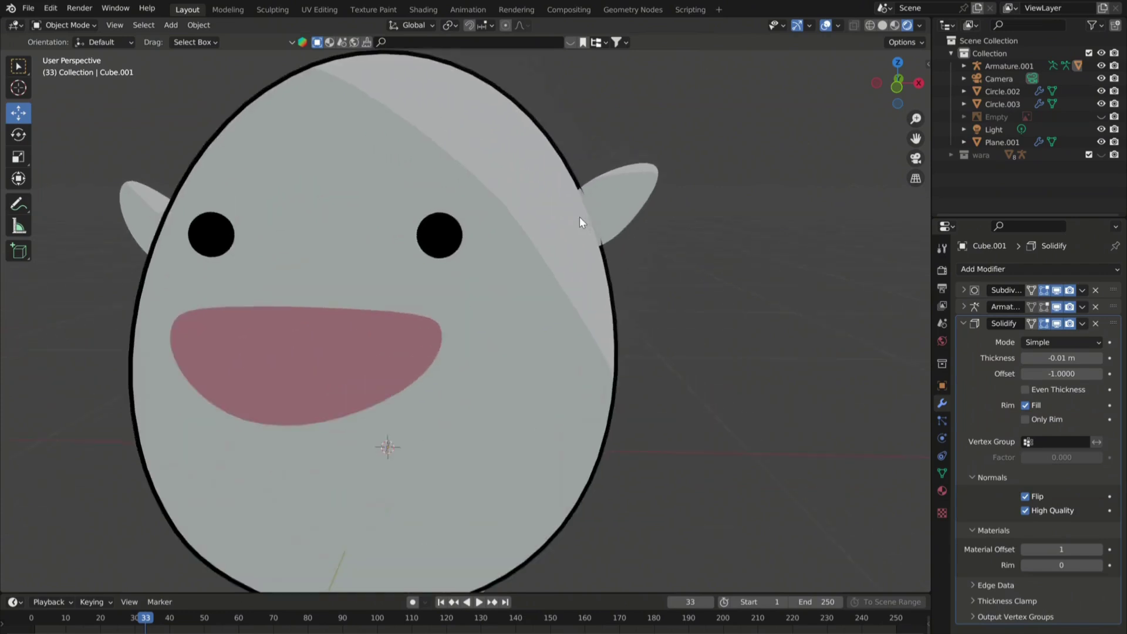
{"action": "scroll", "coordinate": [579, 216], "scroll_direction": "down", "scroll_amount": 4}
{"action": "middle_click_drag", "start_coordinate": [580, 217], "coordinate": [687, 187]}
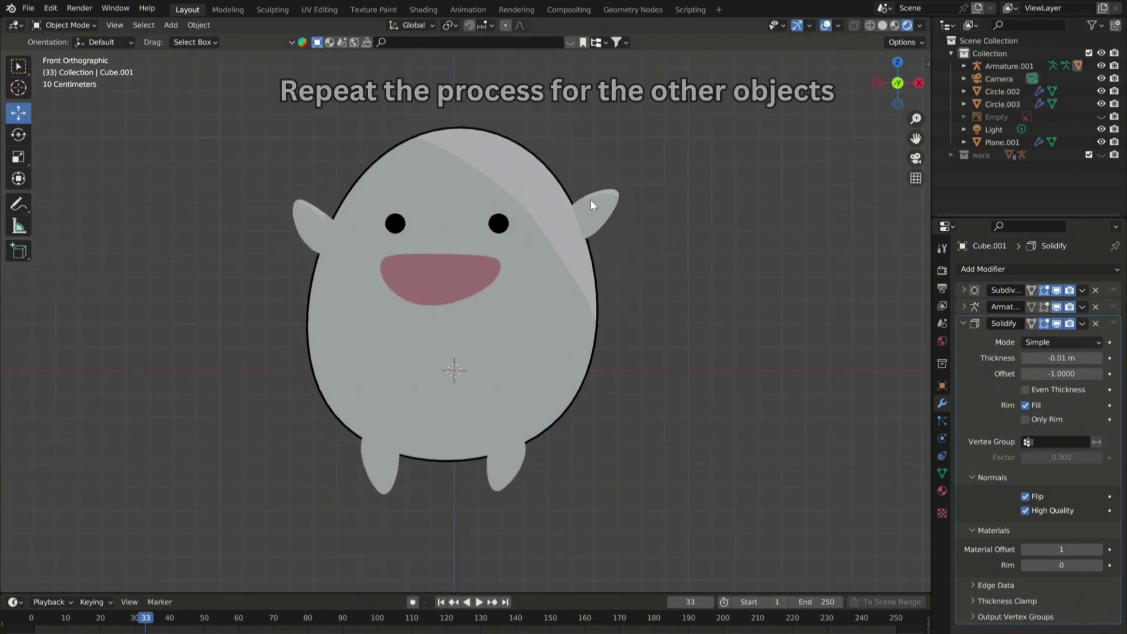
Give the legs and arms the same Solidify outline as the body, with flipped normals and Material Offset 1.
{"action": "left_click", "coordinate": [419, 305]}
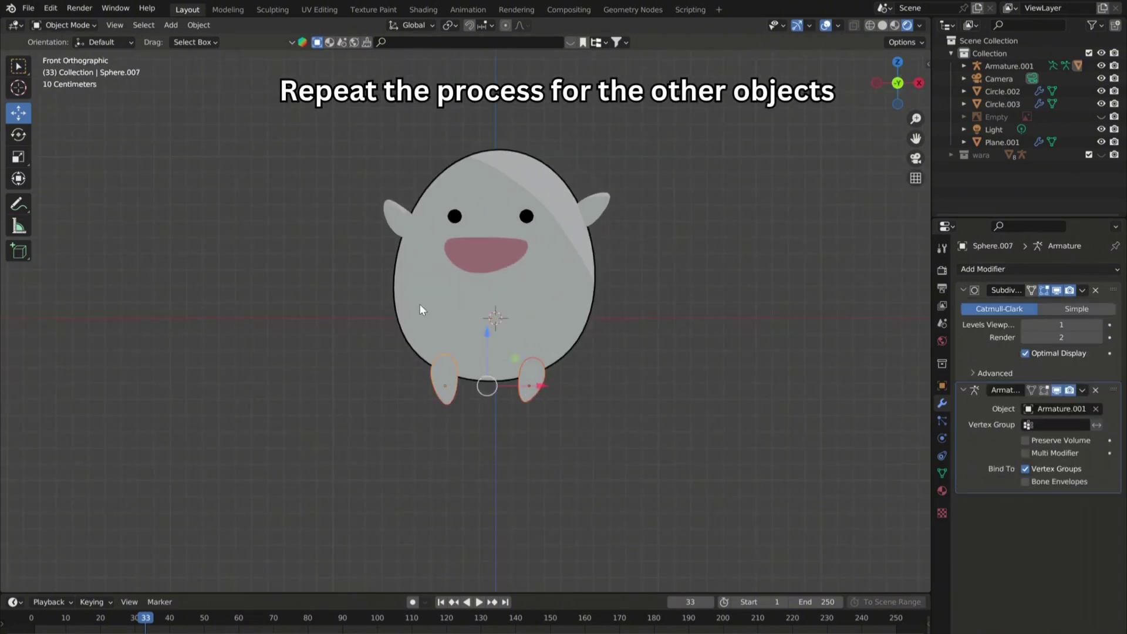
{"action": "key", "text": "ctrl+l"}
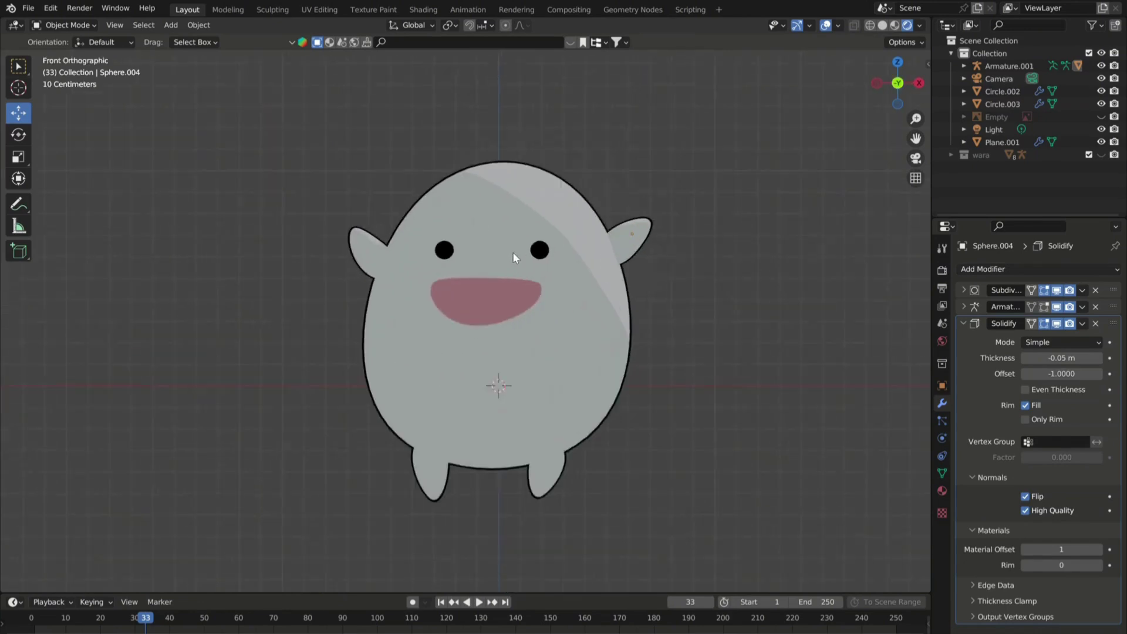
Add a second Solidify modifier to the mouth and collapse its Subdivision and first Solidify modifiers.
{"action": "left_click", "coordinate": [490, 276]}
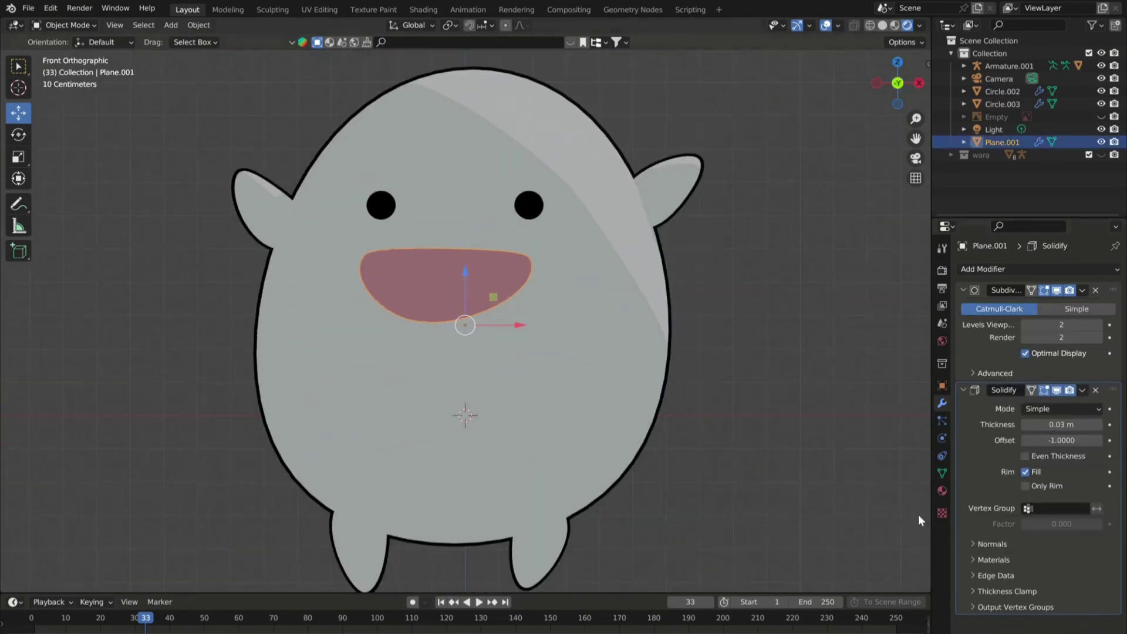
{"action": "left_click", "coordinate": [998, 269]}
{"action": "left_click", "coordinate": [871, 492]}
{"action": "left_click", "coordinate": [1006, 290]}
{"action": "left_click", "coordinate": [1015, 307]}
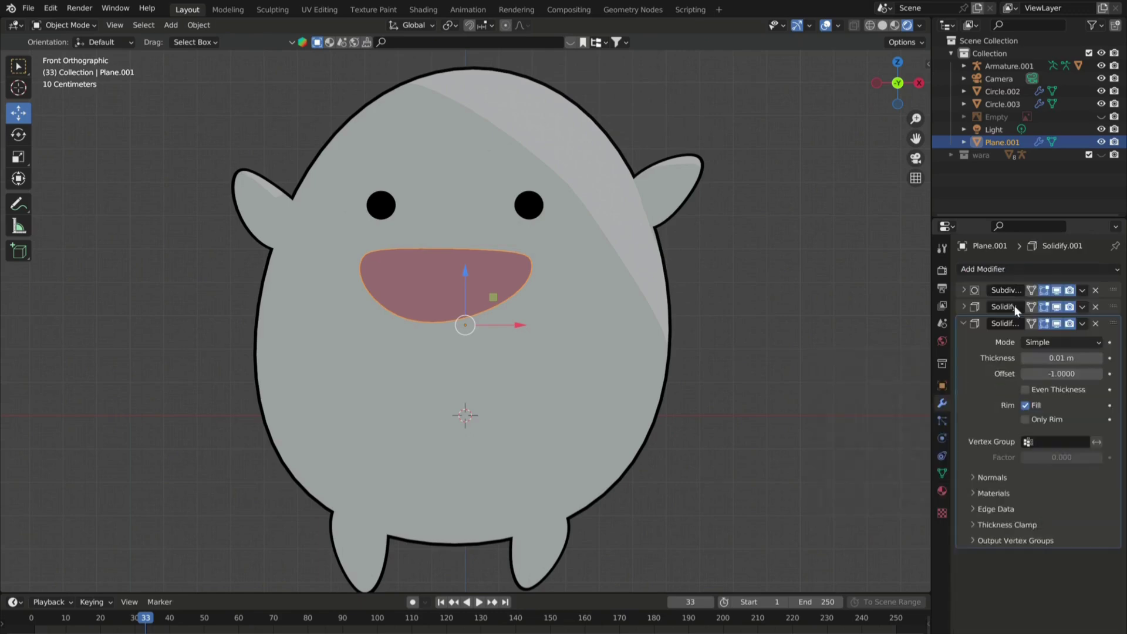
Set the mouth's new Solidify to -0.04 m thickness with Flip and High Quality normals and Material Offset 1.
{"action": "left_click", "coordinate": [992, 477]}
{"action": "left_click", "coordinate": [1025, 496]}
{"action": "left_click", "coordinate": [994, 530]}
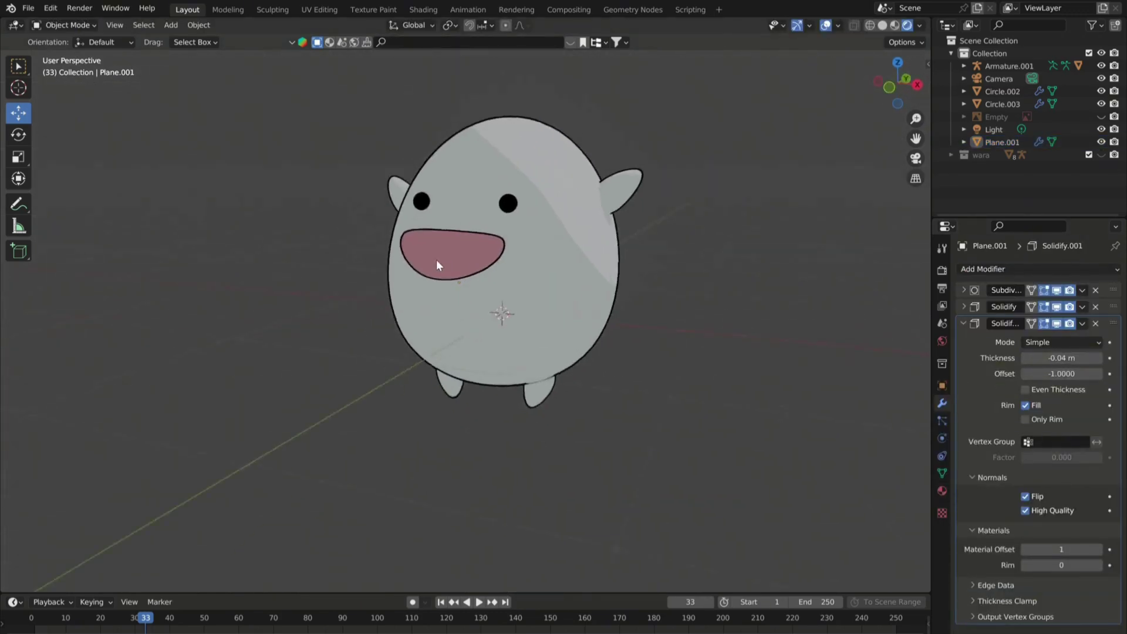
{"action": "middle_click_drag", "start_coordinate": [437, 260], "coordinate": [481, 254]}
{"action": "scroll", "coordinate": [477, 256], "scroll_direction": "down", "scroll_amount": 2}
{"action": "scroll", "coordinate": [469, 254], "scroll_direction": "up", "scroll_amount": 1}
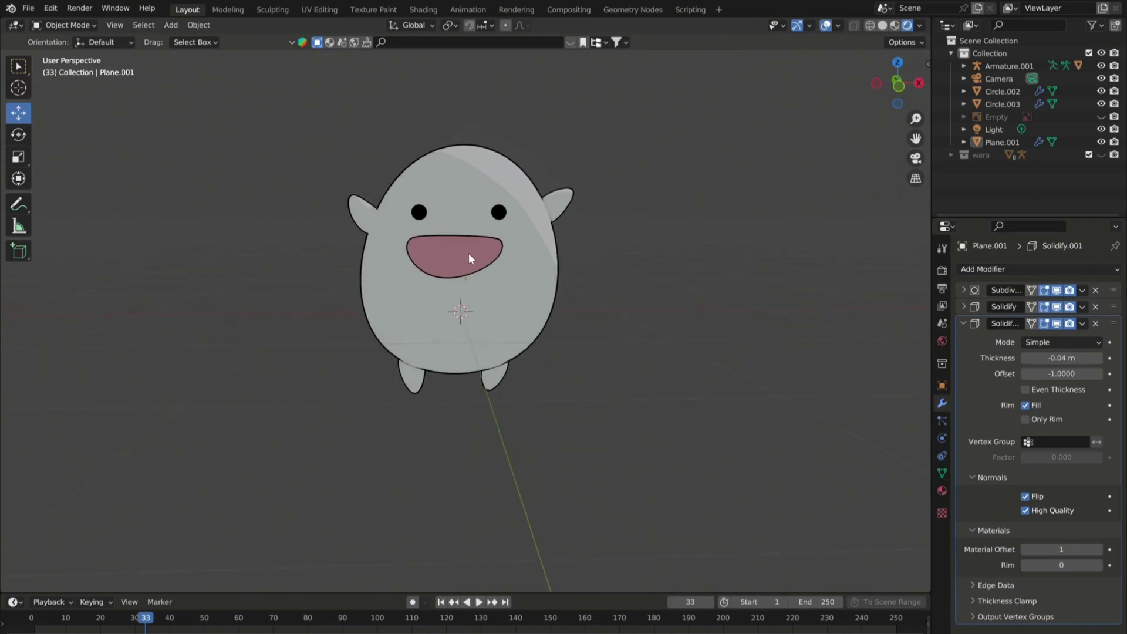
Return to front view, enlarge the timeline area and move the playhead to frame 0.
{"action": "key", "text": "KP_1"}
{"action": "left_click_drag", "start_coordinate": [540, 593], "coordinate": [539, 442]}
{"action": "scroll", "coordinate": [560, 569], "scroll_direction": "down", "scroll_amount": 4}
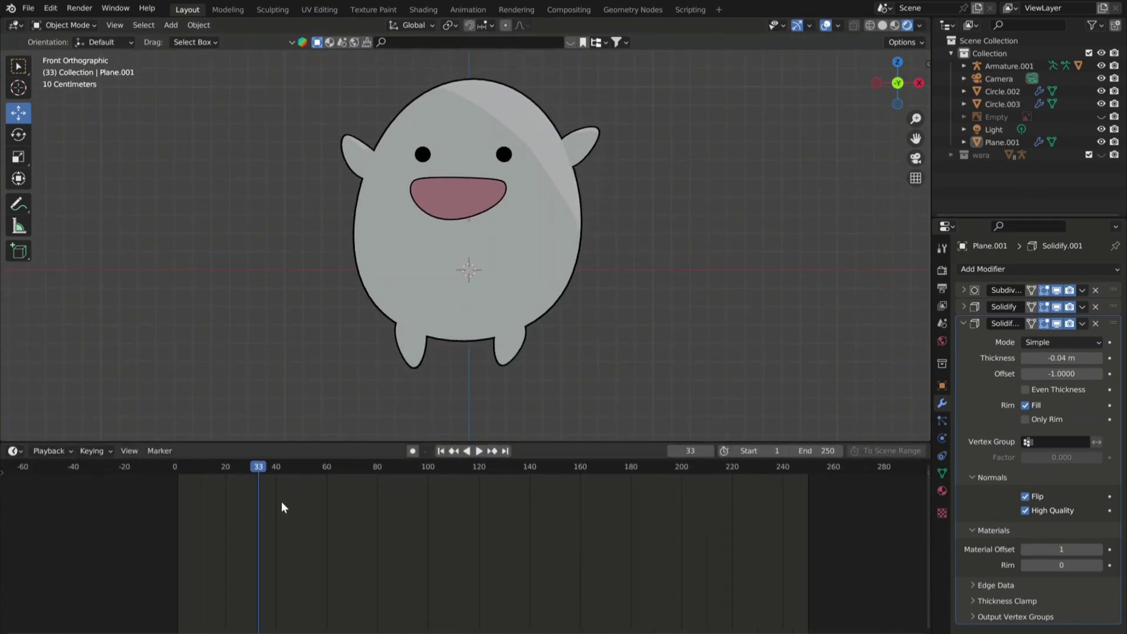
{"action": "left_click_drag", "start_coordinate": [281, 508], "coordinate": [174, 479]}
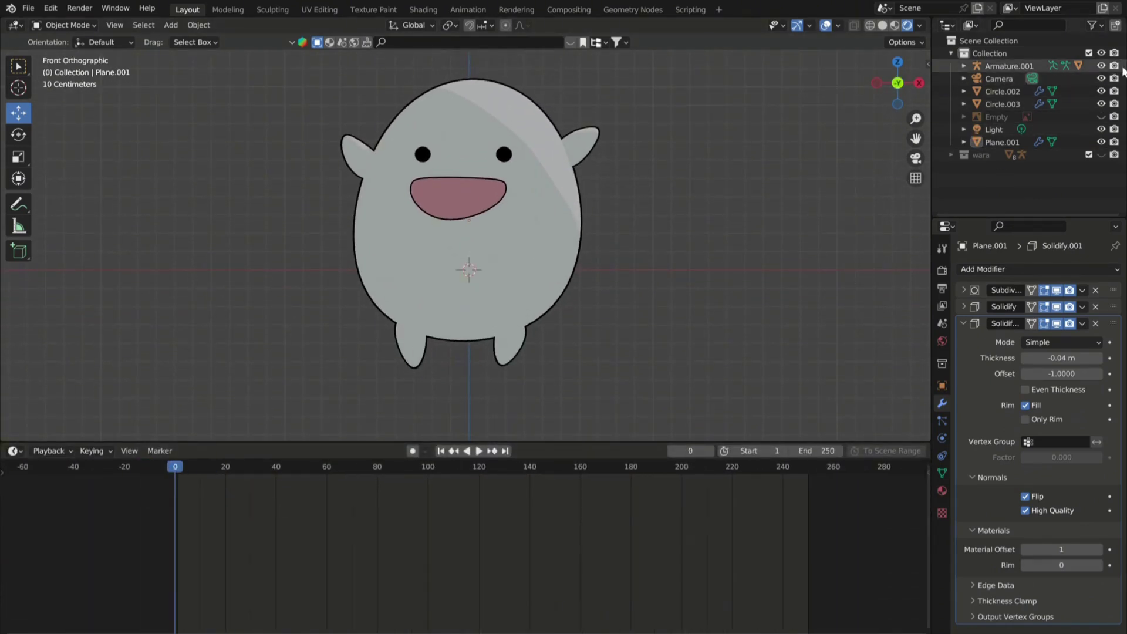
Select the mouth and both eyes, adding the armature last in see-through solid shading.
{"action": "left_click", "coordinate": [949, 66]}
{"action": "scroll", "coordinate": [445, 209], "scroll_direction": "up", "scroll_amount": 1}
{"action": "left_click", "coordinate": [445, 210]}
{"action": "left_click", "coordinate": [410, 150], "text": "shift"}
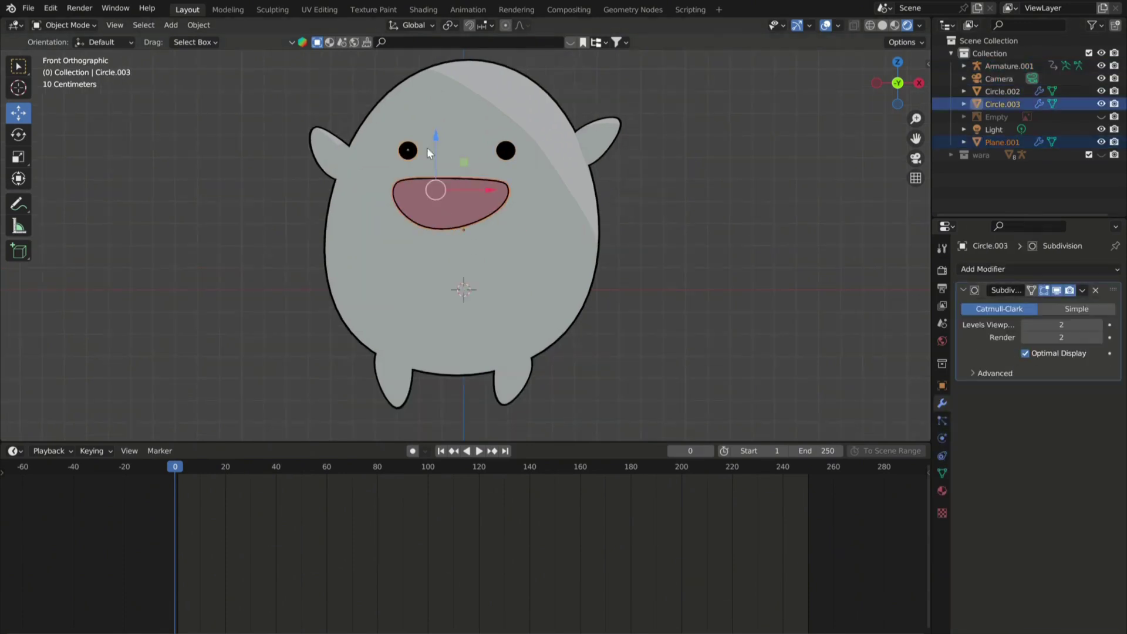
{"action": "left_click", "coordinate": [510, 154], "text": "shift"}
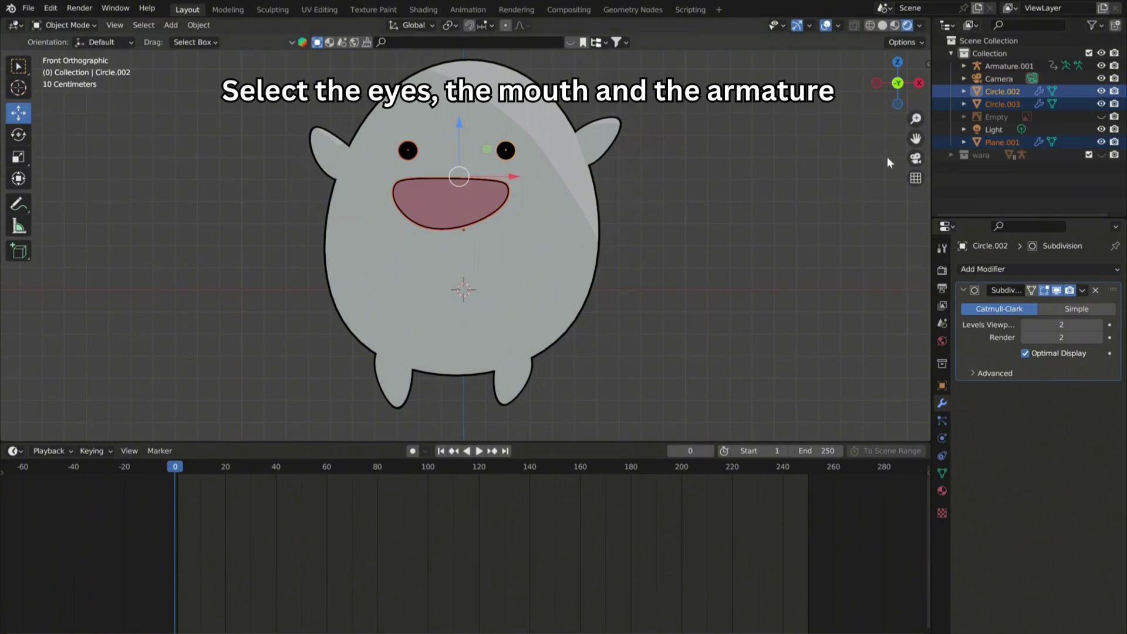
{"action": "left_click", "coordinate": [859, 25]}
{"action": "scroll", "coordinate": [466, 101], "scroll_direction": "up", "scroll_amount": 3}
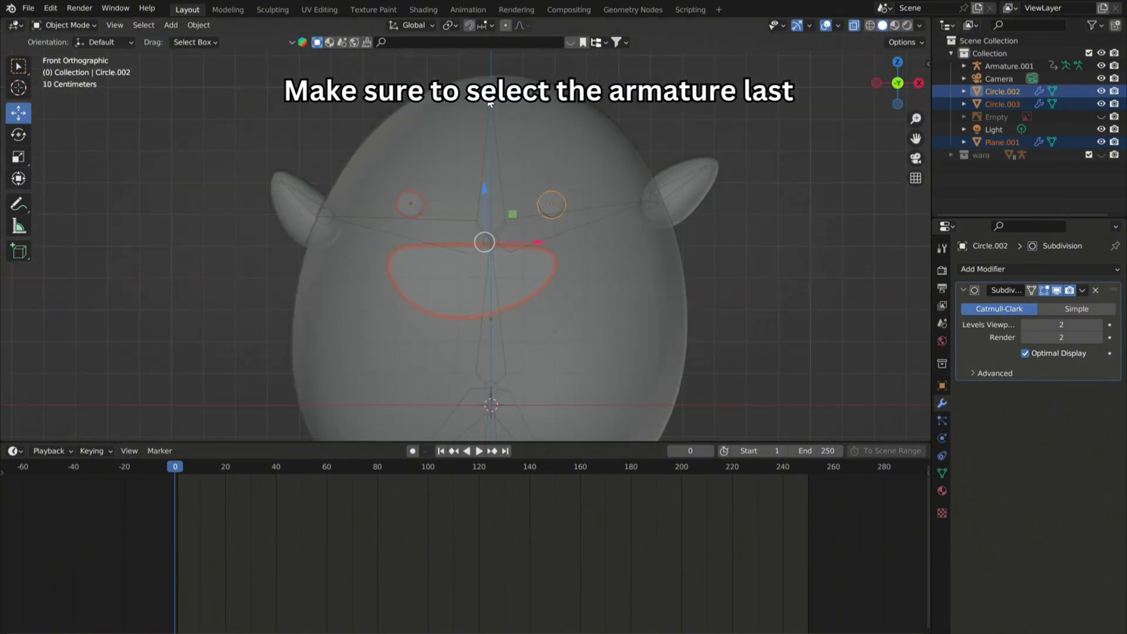
{"action": "left_click", "coordinate": [490, 98], "text": "shift"}
{"action": "left_click", "coordinate": [490, 99], "text": "shift"}
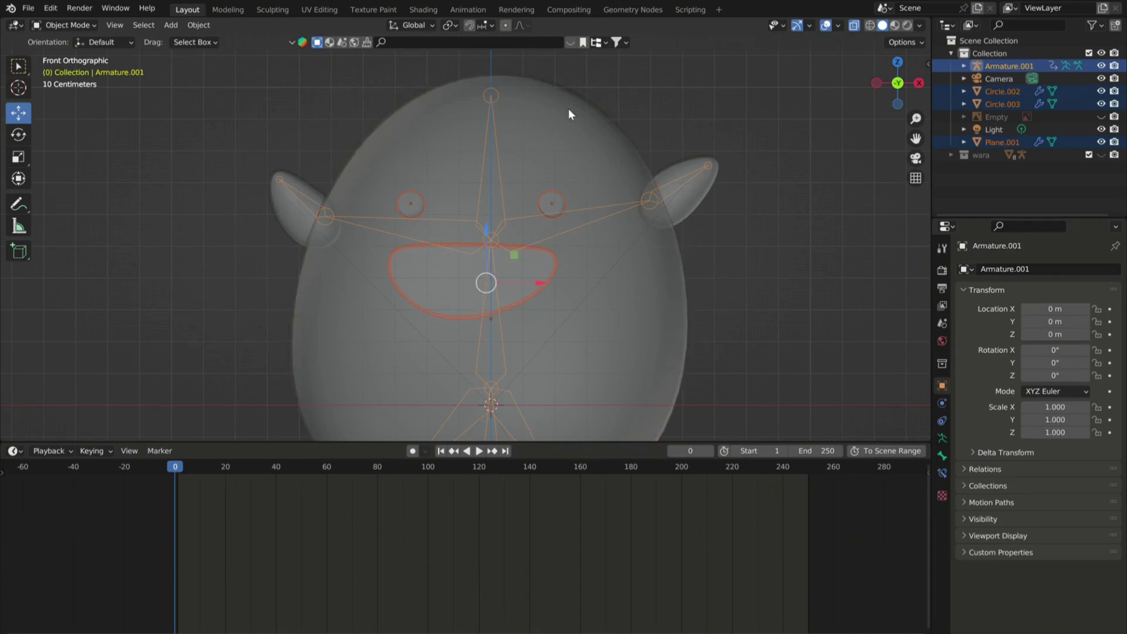
Return to rendered shading and, in Pose Mode, parent the eyes and mouth to the armature's top bone with the Bone option.
{"action": "scroll", "coordinate": [528, 114], "scroll_direction": "down", "scroll_amount": 3}
{"action": "left_click", "coordinate": [907, 26]}
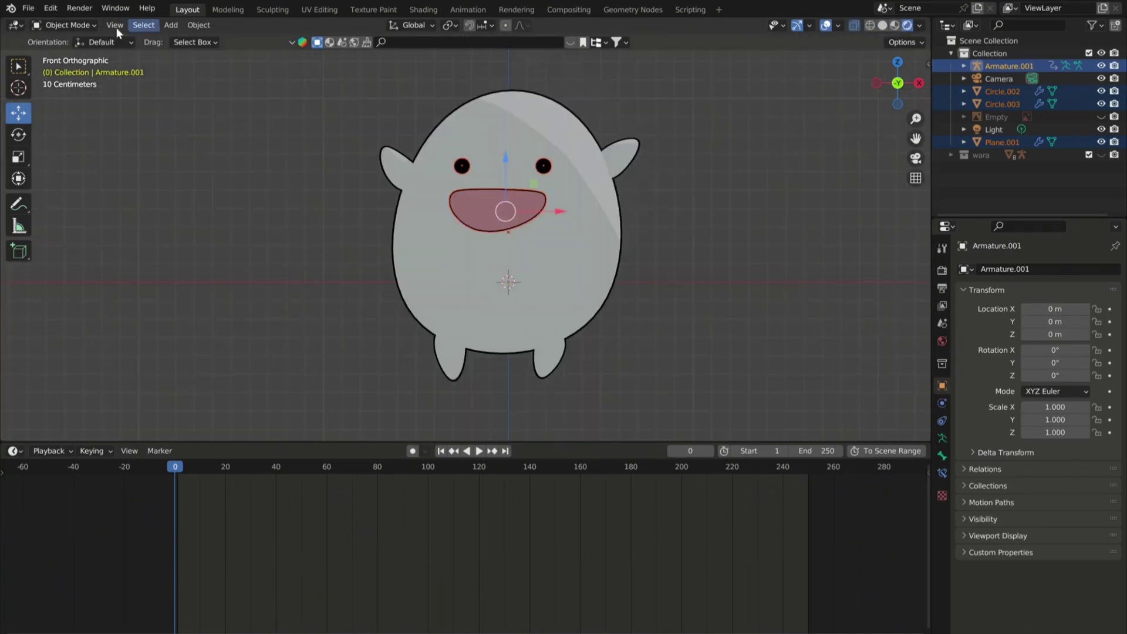
{"action": "left_click", "coordinate": [63, 25]}
{"action": "left_click", "coordinate": [65, 64]}
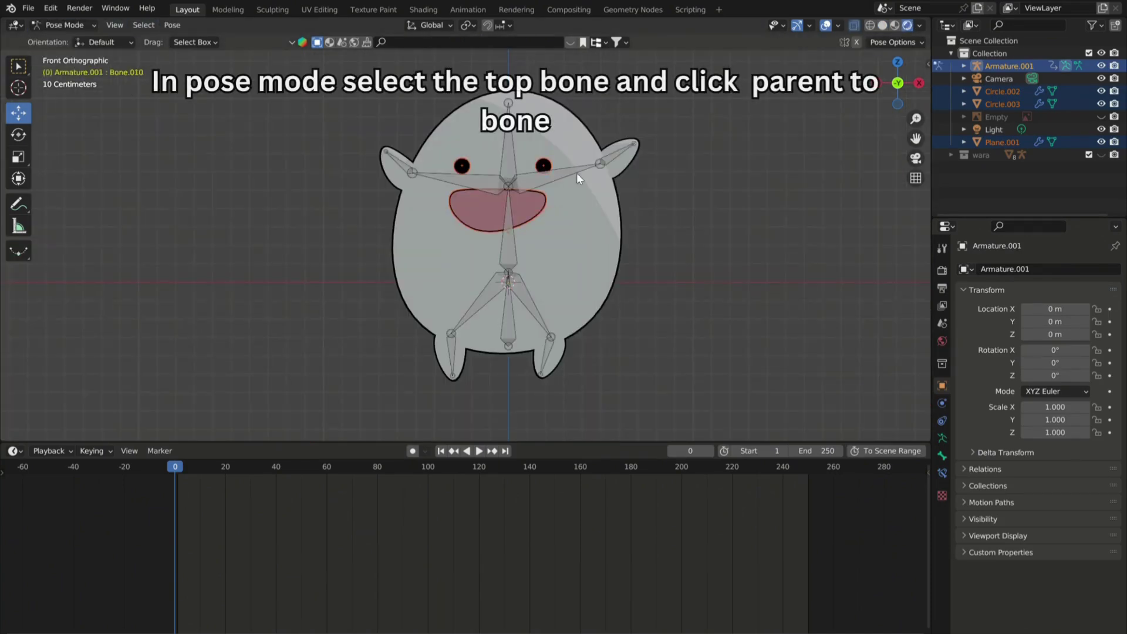
{"action": "scroll", "coordinate": [576, 173], "scroll_direction": "up", "scroll_amount": 1}
{"action": "left_click", "coordinate": [509, 168]}
{"action": "key", "text": "ctrl+p"}
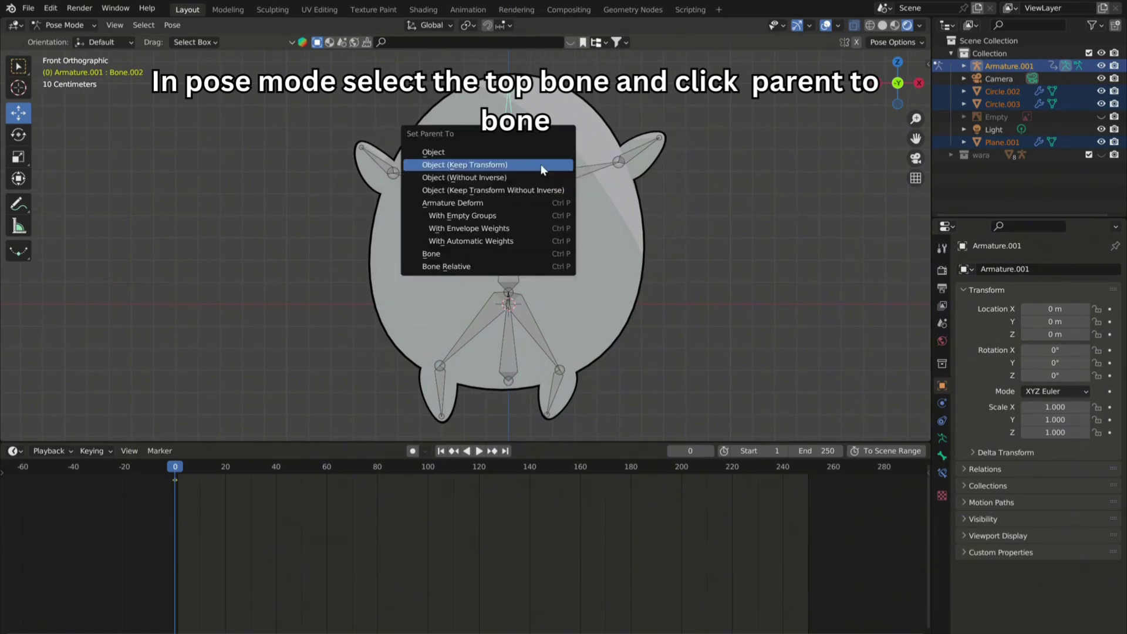
{"action": "left_click", "coordinate": [770, 203]}
{"action": "left_click", "coordinate": [608, 182]}
{"action": "key", "text": "ctrl+z"}
Select all the armature's bones and keyframe the rest pose at frame 0.
{"action": "scroll", "coordinate": [477, 231], "scroll_direction": "down", "scroll_amount": 1}
{"action": "middle_click_drag", "start_coordinate": [531, 202], "coordinate": [519, 213]}
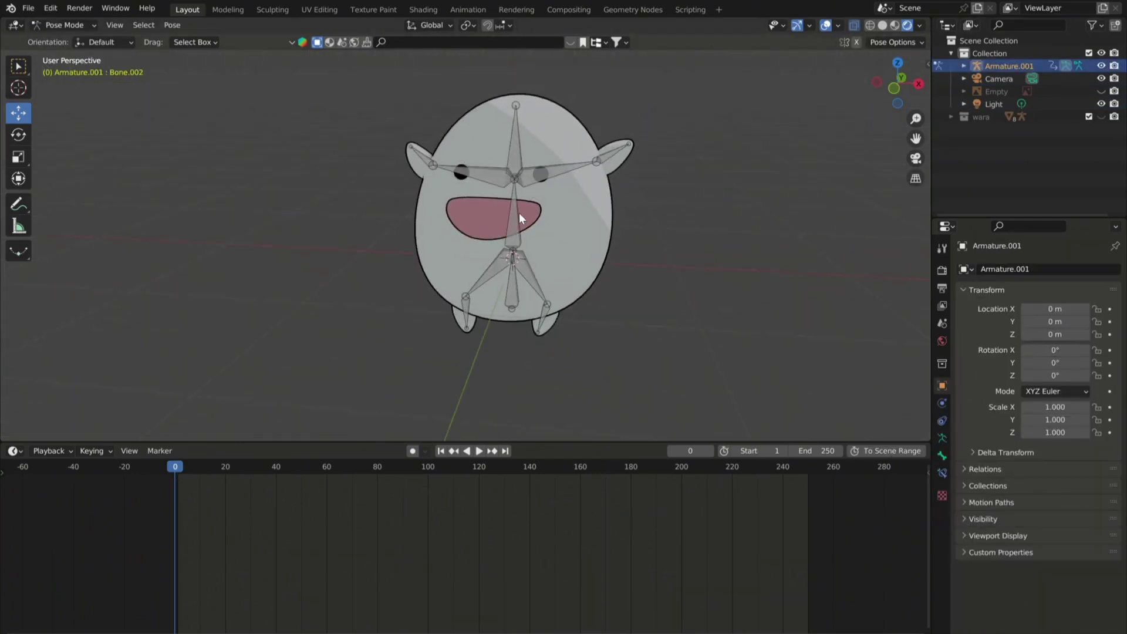
{"action": "key", "text": "a"}
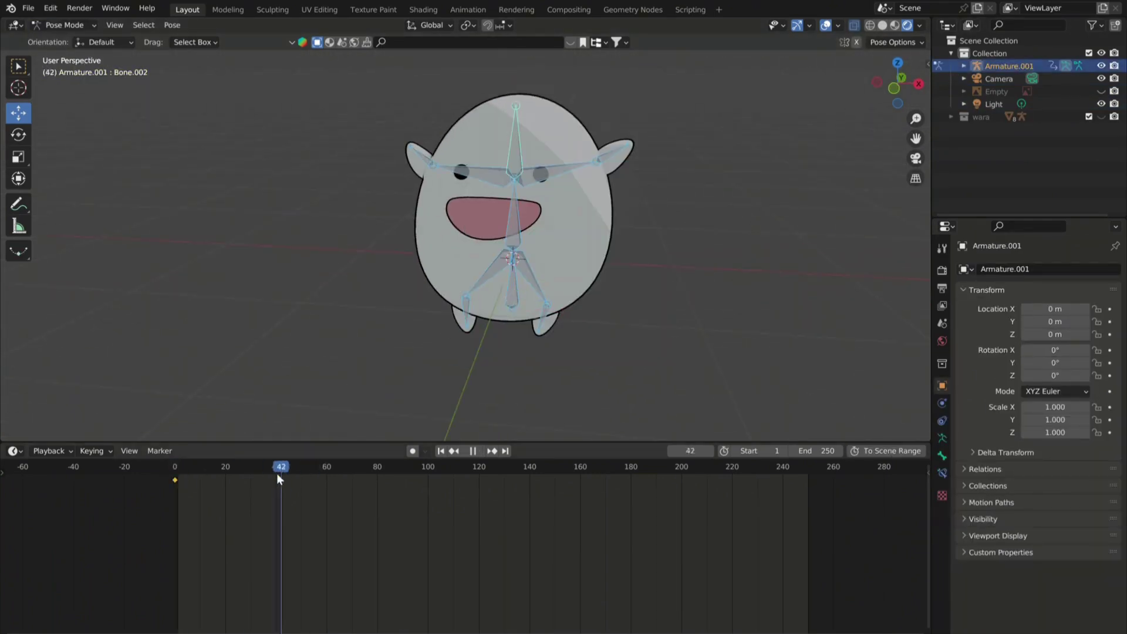
{"action": "left_click_drag", "start_coordinate": [277, 473], "coordinate": [275, 473]}
{"action": "left_click", "coordinate": [564, 352]}
{"action": "left_click", "coordinate": [544, 321]}
{"action": "key", "text": "a"}
{"action": "middle_click_drag", "start_coordinate": [704, 246], "coordinate": [633, 245]}
{"action": "left_click_drag", "start_coordinate": [606, 302], "coordinate": [487, 320]}
{"action": "key", "text": "ctrl+z"}
At frame 31, move all bones forward along the Y axis and insert a keyframe.
{"action": "scroll", "coordinate": [532, 236], "scroll_direction": "down", "scroll_amount": 1}
{"action": "middle_click_drag", "start_coordinate": [532, 236], "coordinate": [576, 214], "text": "shift"}
{"action": "left_click_drag", "start_coordinate": [277, 469], "coordinate": [253, 470]}
{"action": "left_click_drag", "start_coordinate": [642, 268], "coordinate": [555, 285]}
{"action": "key", "text": "i"}
{"action": "mouse_move", "coordinate": [253, 469]}
{"action": "left_mouse_down"}
{"action": "mouse_move", "coordinate": [175, 470]}
{"action": "mouse_move", "coordinate": [254, 470]}
{"action": "left_mouse_up"}
Rotate the character's left lower leg bone about the X axis and keyframe it at frame 31.
{"action": "scroll", "coordinate": [529, 326], "scroll_direction": "up", "scroll_amount": 2}
{"action": "middle_click_drag", "start_coordinate": [578, 315], "coordinate": [553, 308]}
{"action": "left_click", "coordinate": [550, 312]}
{"action": "key", "text": "r"}
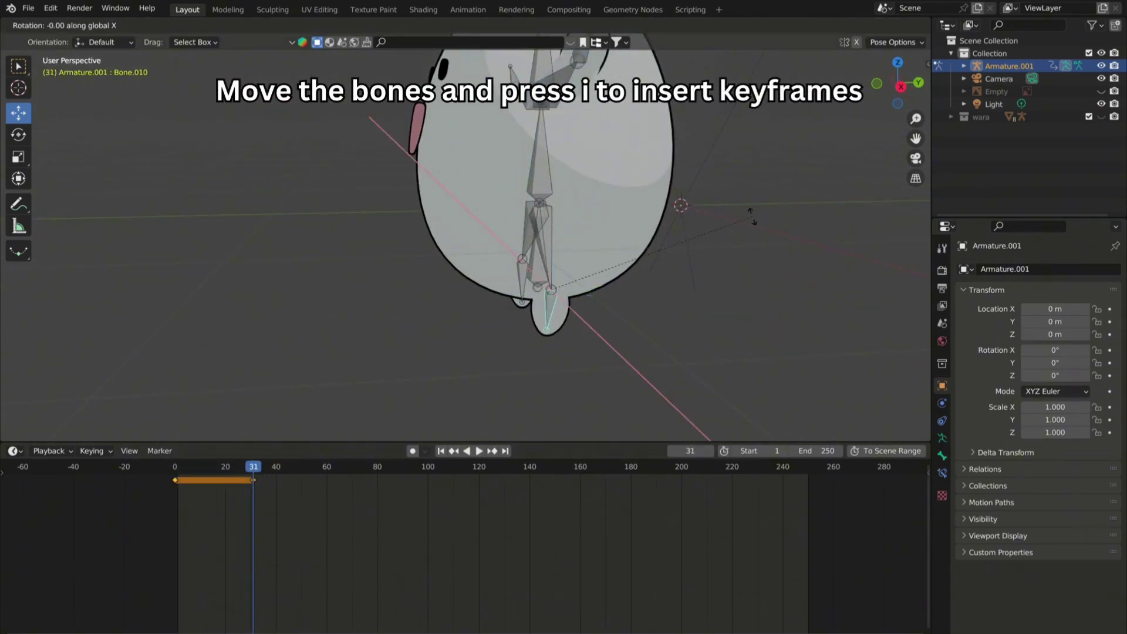
{"action": "left_click", "coordinate": [636, 316]}
{"action": "key", "text": "i"}
Rotate the character's right lower leg bone backward about the X axis at frame 31.
{"action": "middle_click_drag", "start_coordinate": [636, 315], "coordinate": [749, 311]}
{"action": "left_click", "coordinate": [430, 305]}
{"action": "middle_click_drag", "start_coordinate": [430, 304], "coordinate": [564, 261]}
{"action": "key", "text": "r"}
{"action": "key", "text": "x"}
{"action": "left_click", "coordinate": [505, 297]}
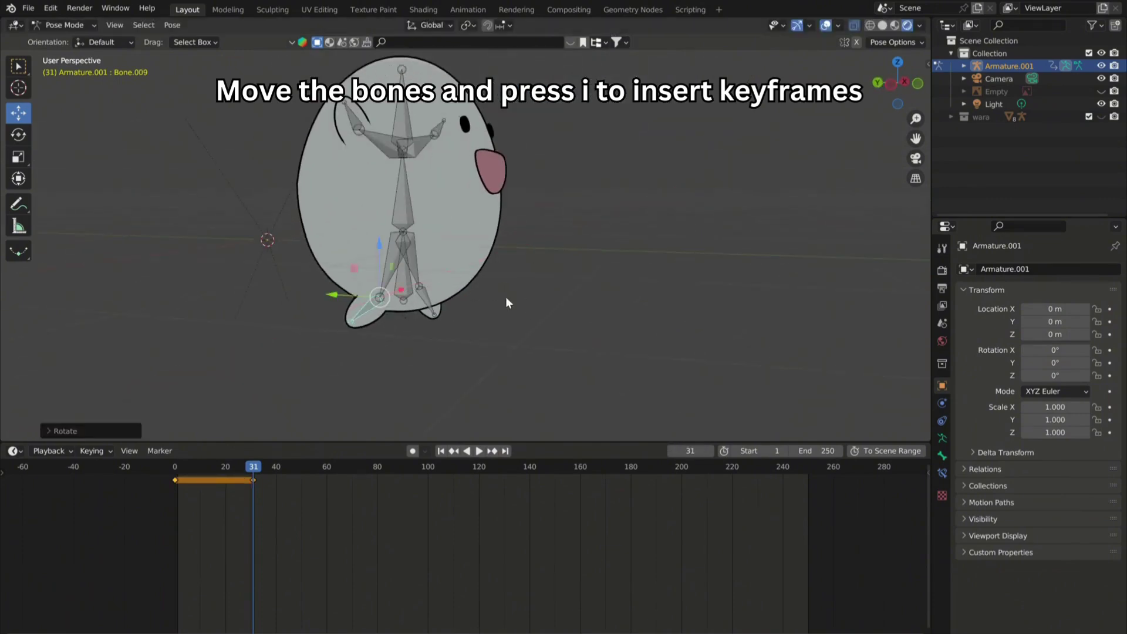
{"action": "middle_click_drag", "start_coordinate": [506, 297], "coordinate": [395, 309]}
{"action": "key", "text": "r"}
{"action": "left_click", "coordinate": [455, 194]}
Pose both arm tip bones and the top head bone at frame 31 by rotating each one slightly.
{"action": "scroll", "coordinate": [457, 161], "scroll_direction": "down", "scroll_amount": 1}
{"action": "left_click", "coordinate": [413, 125]}
{"action": "key", "text": "r"}
{"action": "left_click", "coordinate": [589, 119]}
{"action": "key", "text": "r"}
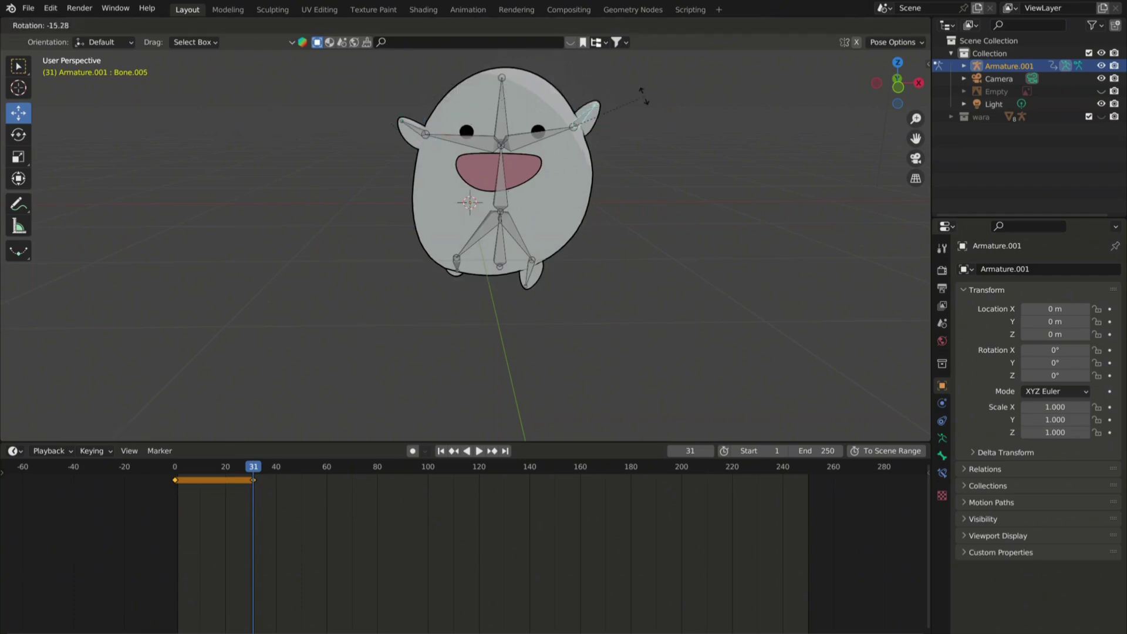
{"action": "left_click", "coordinate": [646, 104]}
{"action": "left_click", "coordinate": [502, 111]}
{"action": "key", "text": "r"}
{"action": "left_click", "coordinate": [637, 117]}
{"action": "left_click", "coordinate": [664, 170]}
Play the walk motion from frame 0 to check the first step.
{"action": "middle_click_drag", "start_coordinate": [663, 170], "coordinate": [572, 177]}
{"action": "left_click_drag", "start_coordinate": [253, 467], "coordinate": [175, 464]}
{"action": "middle_click_drag", "start_coordinate": [618, 141], "coordinate": [573, 191], "text": "shift"}
{"action": "key", "text": "space"}
{"action": "key", "text": "space"}
Select all bones and shift them along the Y axis at frame 30.
{"action": "key", "text": "a"}
{"action": "left_click", "coordinate": [252, 469]}
{"action": "key", "text": "g"}
{"action": "key", "text": "y"}
{"action": "left_click", "coordinate": [688, 228]}
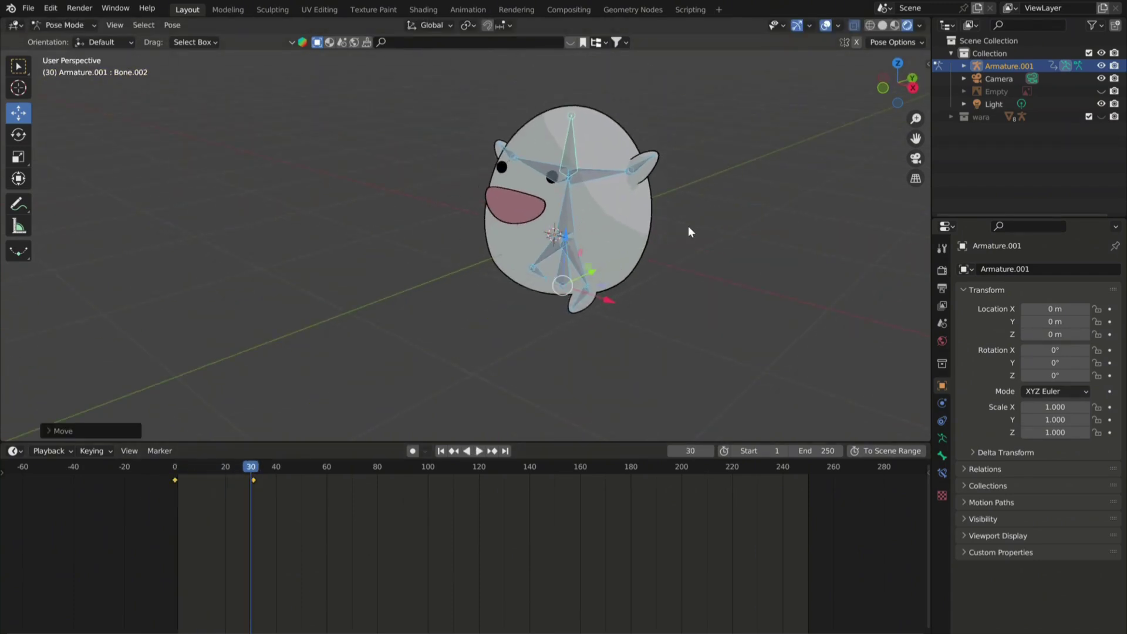
Re-pose the character at frame 30 by rotating bones about the X and Y axes.
{"action": "middle_click_drag", "start_coordinate": [688, 227], "coordinate": [594, 235]}
{"action": "left_click", "coordinate": [175, 467]}
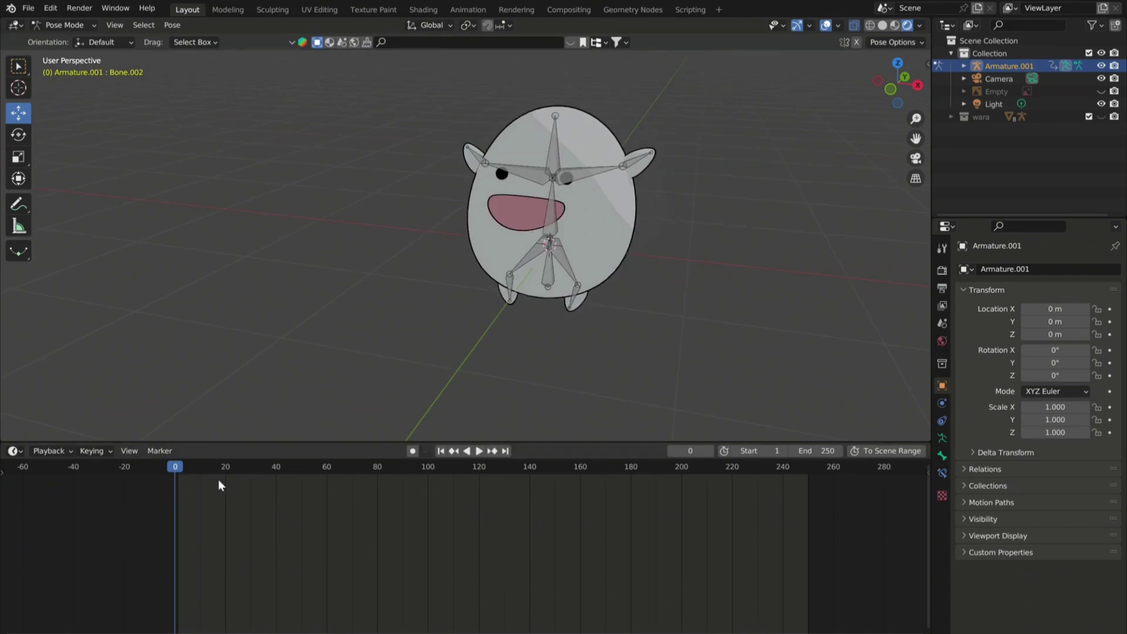
{"action": "left_click", "coordinate": [251, 467]}
{"action": "middle_click_drag", "start_coordinate": [704, 264], "coordinate": [593, 267]}
{"action": "key", "text": "r"}
{"action": "key", "text": "r"}
{"action": "key", "text": "x"}
{"action": "middle_click_drag", "start_coordinate": [647, 295], "coordinate": [676, 265]}
{"action": "key", "text": "r"}
{"action": "key", "text": "y"}
{"action": "left_click", "coordinate": [668, 199]}
At frame 60, rotate the character's left lower leg bone about the X axis.
{"action": "left_click", "coordinate": [327, 467]}
{"action": "left_click", "coordinate": [530, 342]}
{"action": "key", "text": "r"}
{"action": "key", "text": "x"}
Rotate the character's right arm tip bone and insert a keyframe at frame 60.
{"action": "middle_click_drag", "start_coordinate": [569, 328], "coordinate": [482, 311]}
{"action": "left_click", "coordinate": [405, 212]}
{"action": "key", "text": "r"}
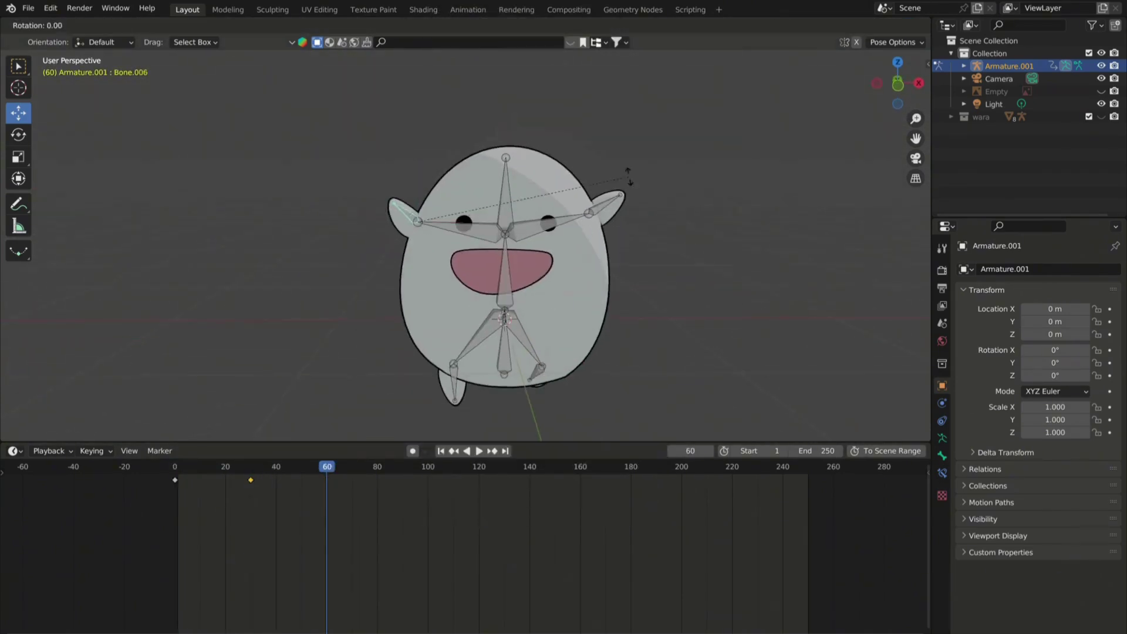
{"action": "left_click", "coordinate": [679, 174]}
{"action": "key", "text": "i"}
Play the animation from the start to check the walk, and stop the playback.
{"action": "key", "text": "shift+Left"}
{"action": "key", "text": "space"}
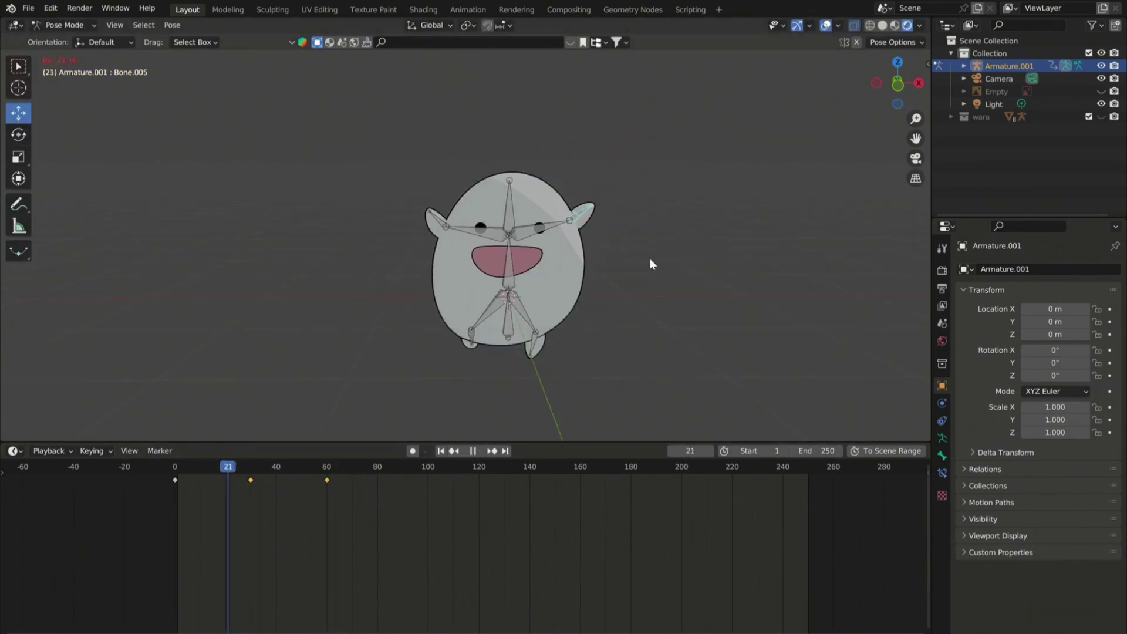
{"action": "key", "text": "Escape"}
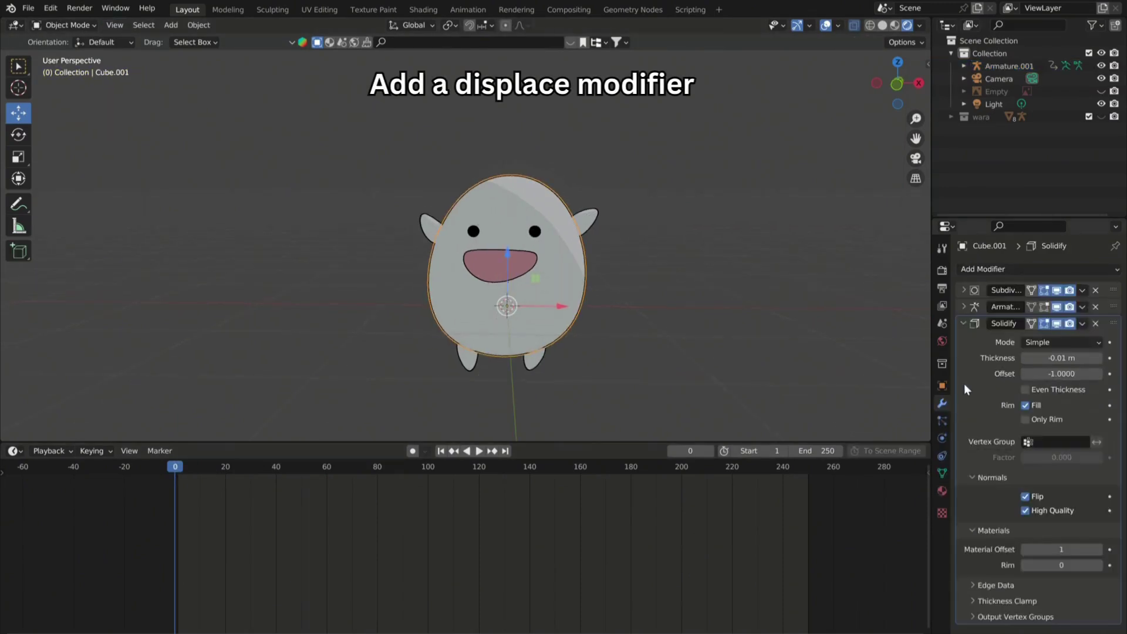
Add a Displace modifier with a new texture to the body, keeping Local coordinates.
{"action": "left_click", "coordinate": [980, 269]}
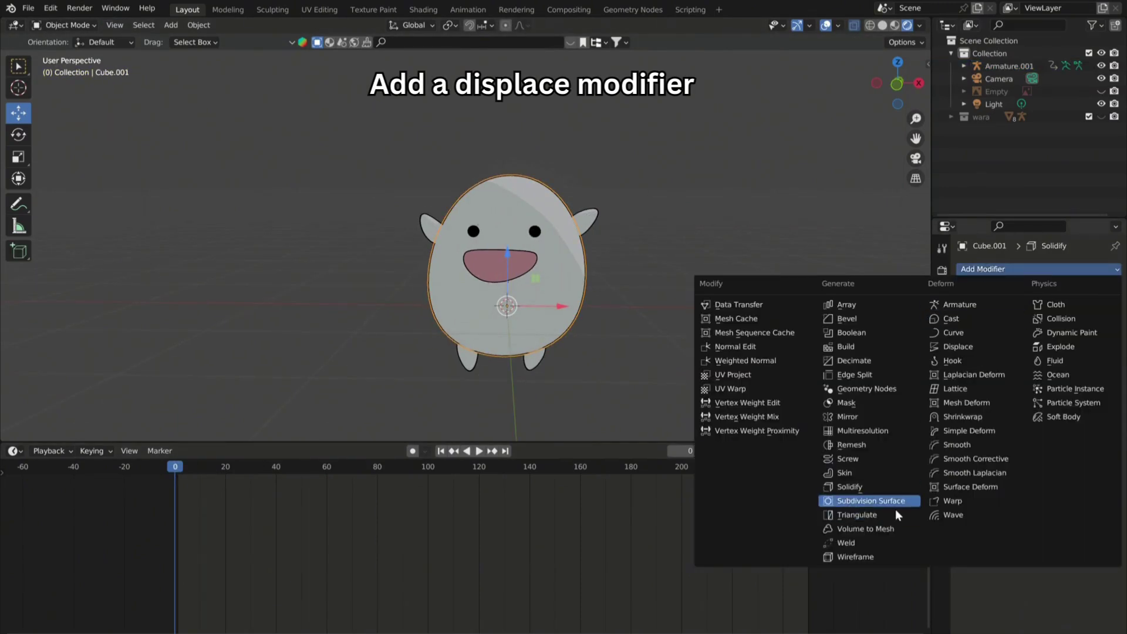
{"action": "left_click", "coordinate": [961, 347]}
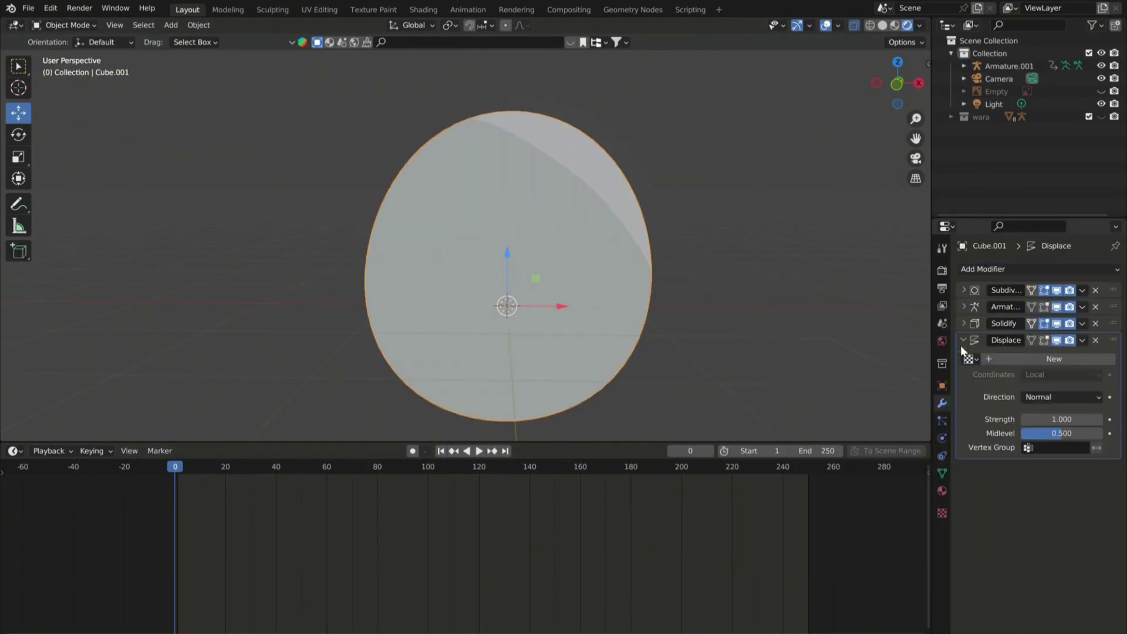
{"action": "left_click", "coordinate": [1045, 360]}
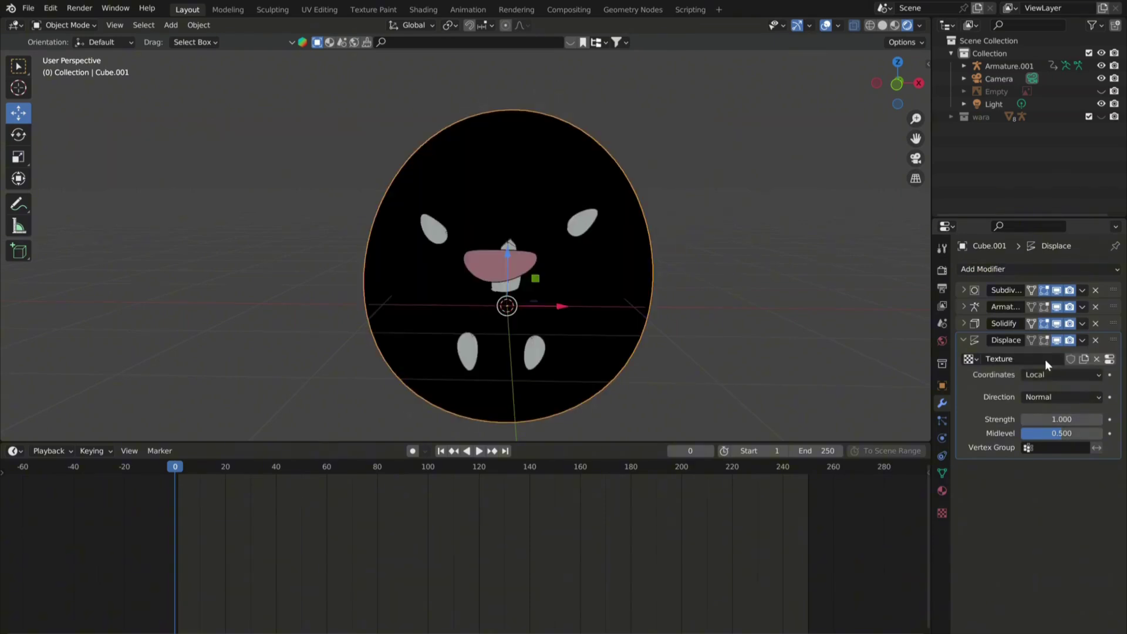
{"action": "left_click", "coordinate": [1051, 375]}
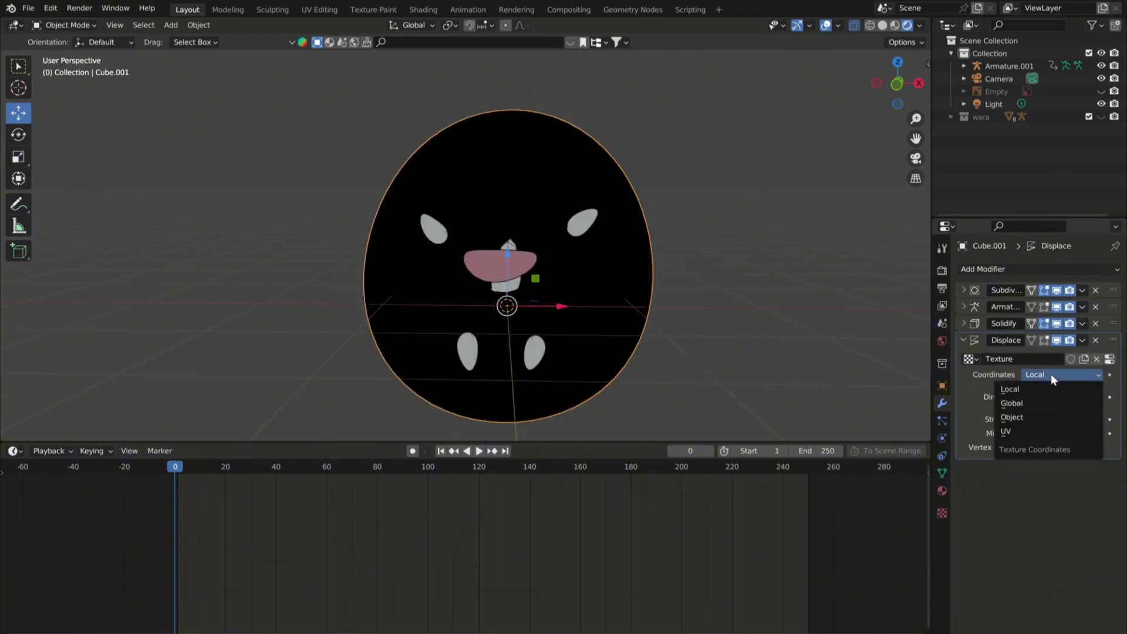
{"action": "left_click", "coordinate": [1051, 375]}
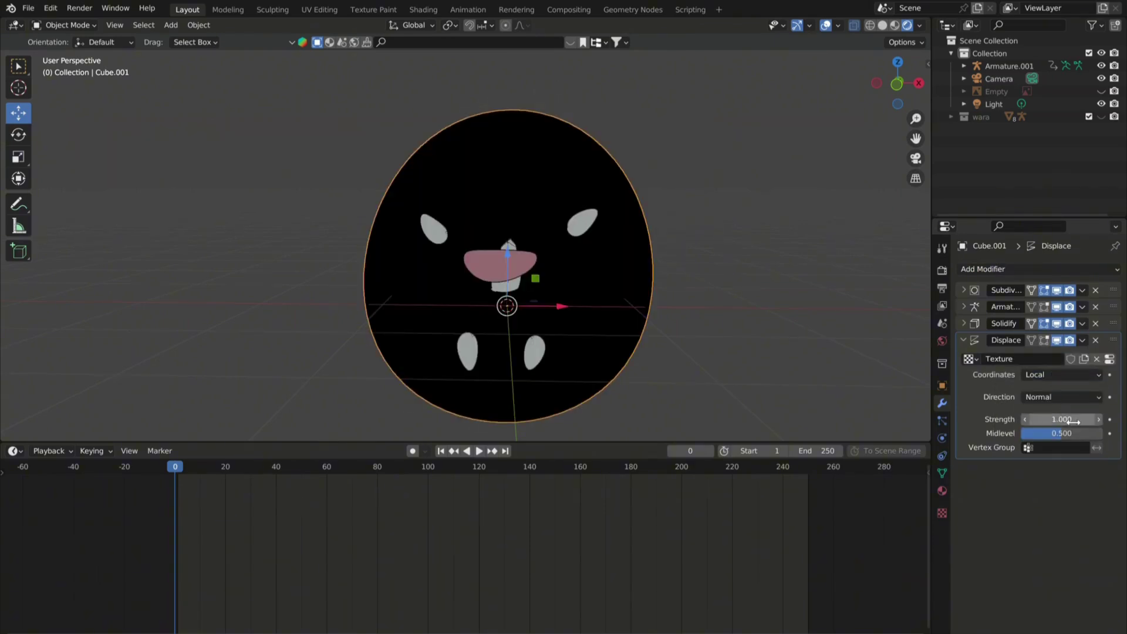
Set the Displace Strength to 0 and move the modifier above Solidify in the stack.
{"action": "mouse_move", "coordinate": [1074, 421]}
{"action": "left_mouse_down"}
{"action": "mouse_move", "coordinate": [1045, 421]}
{"action": "mouse_move", "coordinate": [1075, 421]}
{"action": "left_mouse_up"}
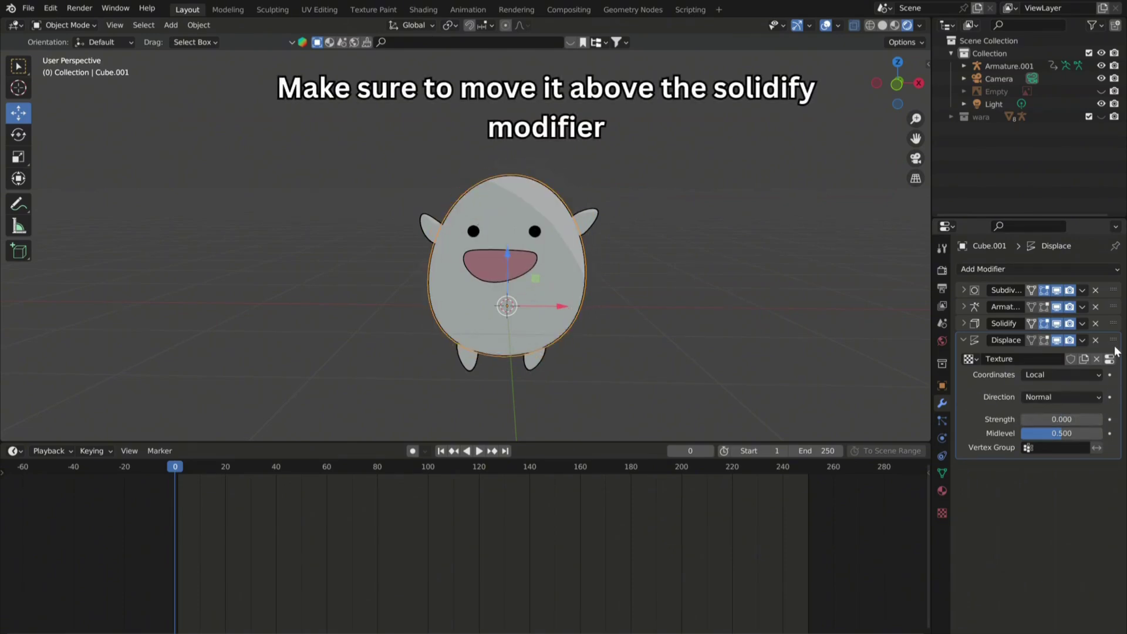
{"action": "left_click_drag", "start_coordinate": [1114, 346], "coordinate": [1091, 341]}
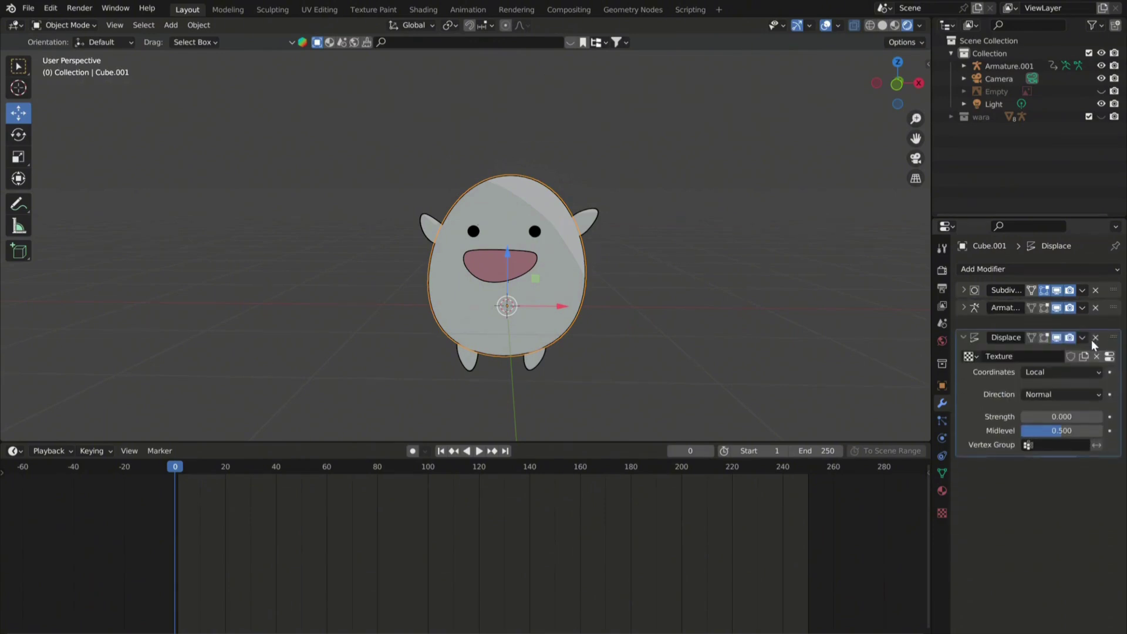
Set the displacement texture's type to Clouds and its Size to about 1.08.
{"action": "left_click", "coordinate": [942, 513]}
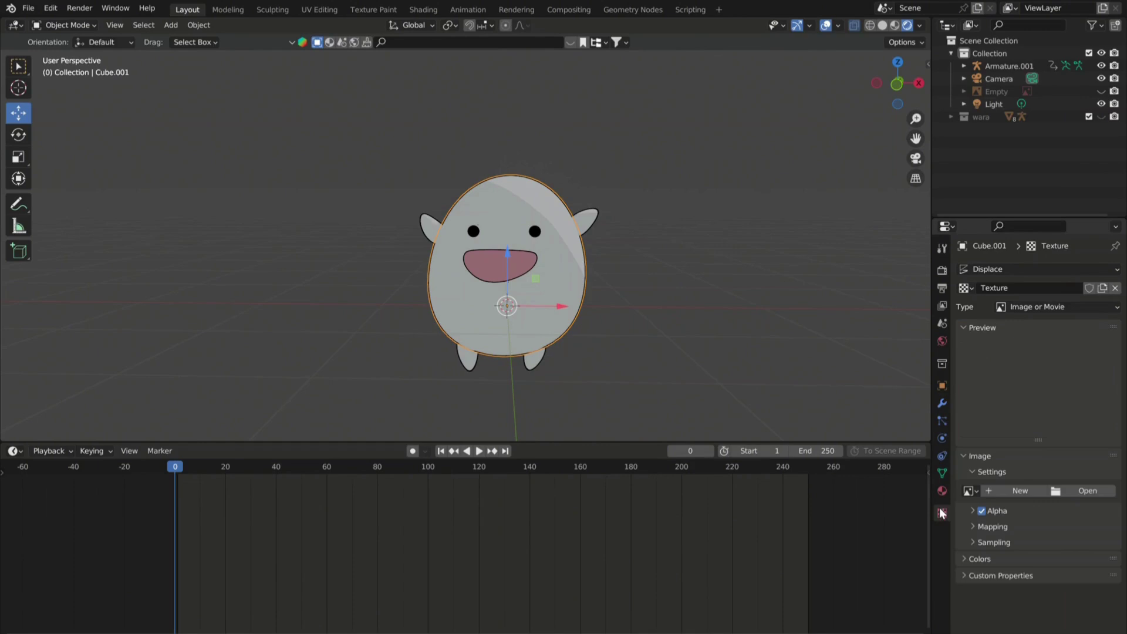
{"action": "left_click", "coordinate": [1035, 306]}
{"action": "left_click", "coordinate": [1034, 349]}
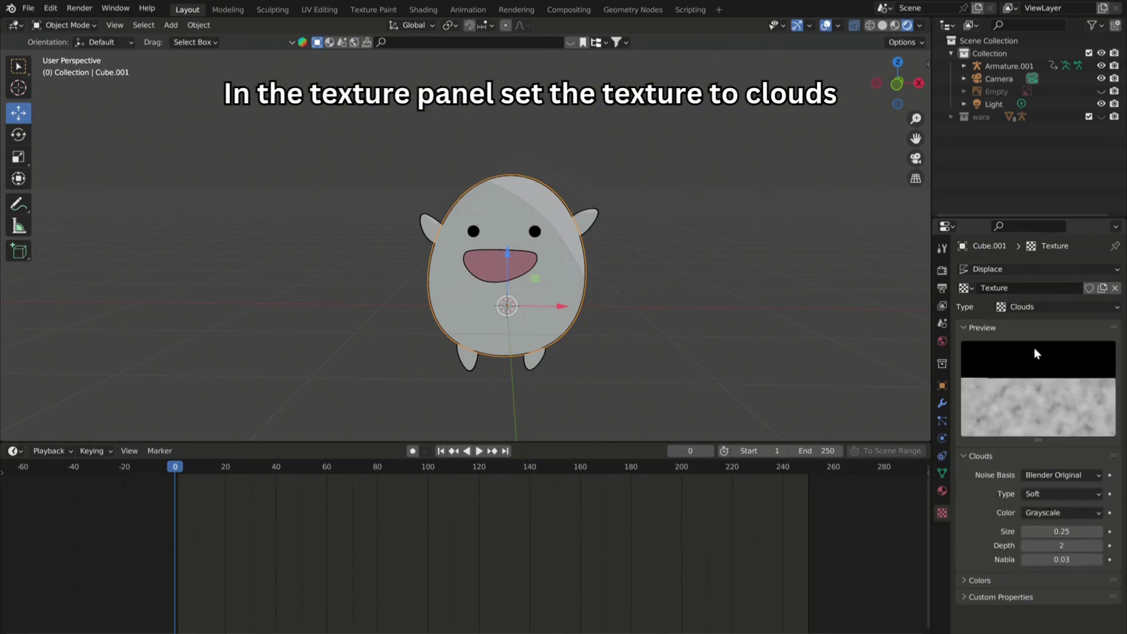
{"action": "left_click_drag", "start_coordinate": [1059, 524], "coordinate": [1098, 525]}
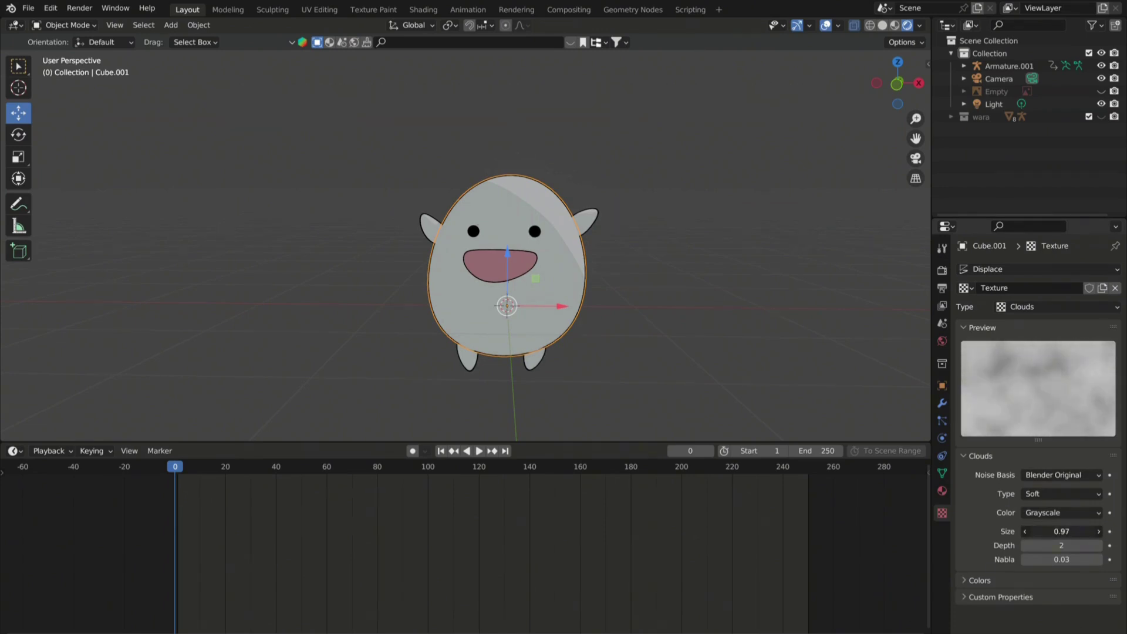
Set the body's Displace modifier to Strength 0.13 and Midlevel 0.388.
{"action": "left_click", "coordinate": [944, 403]}
{"action": "left_click_drag", "start_coordinate": [1051, 403], "coordinate": [1029, 416]}
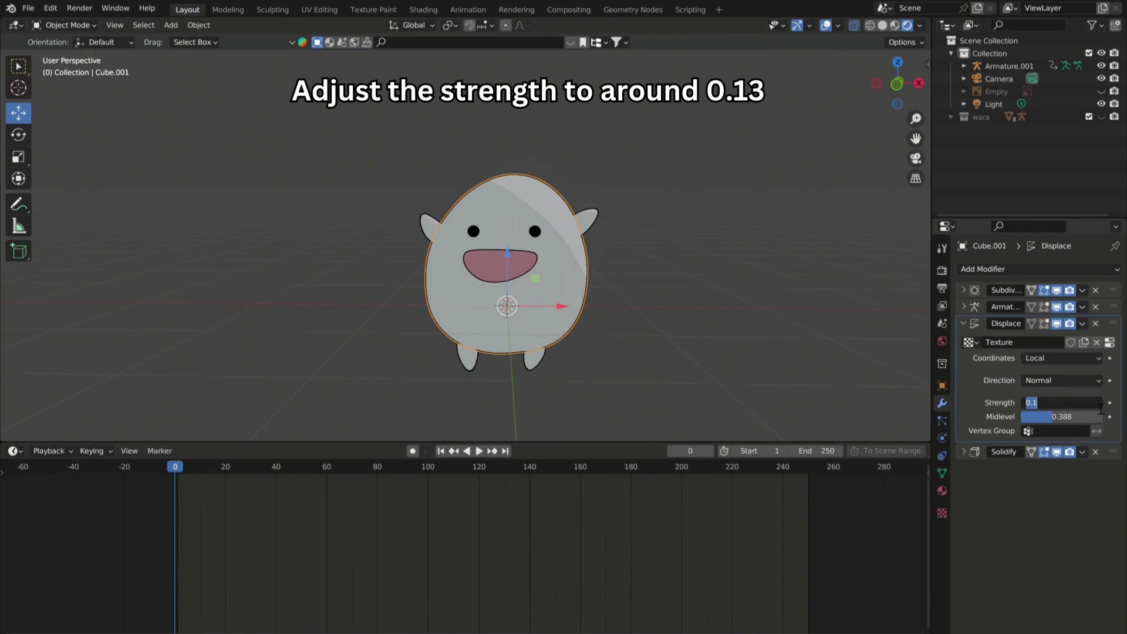
{"action": "type", "text": "3"}
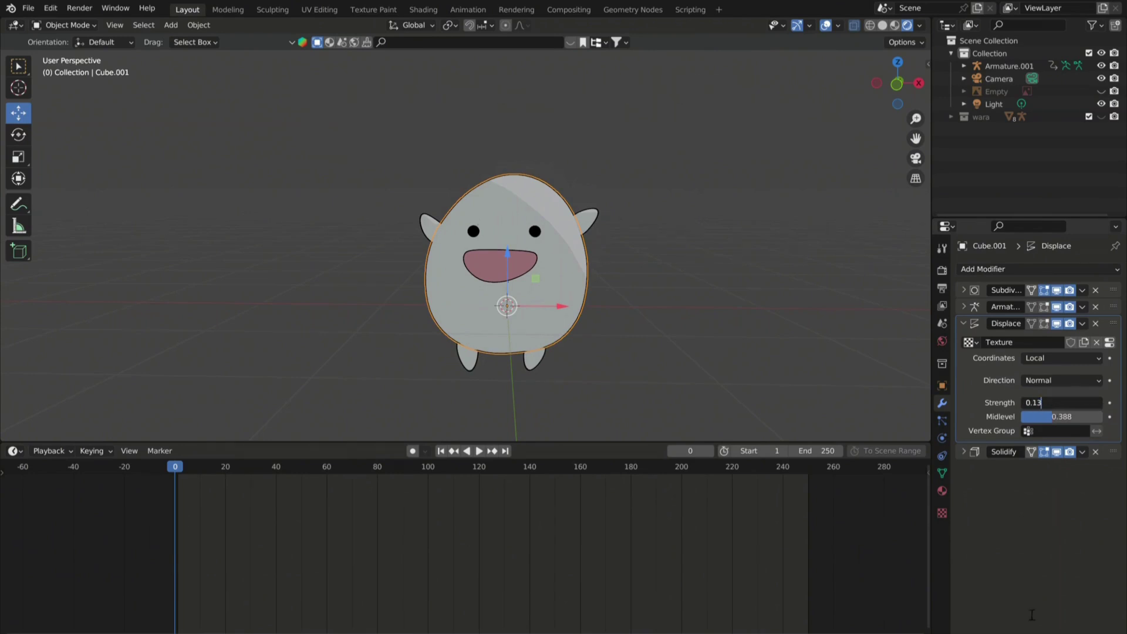
{"action": "key", "text": "Return"}
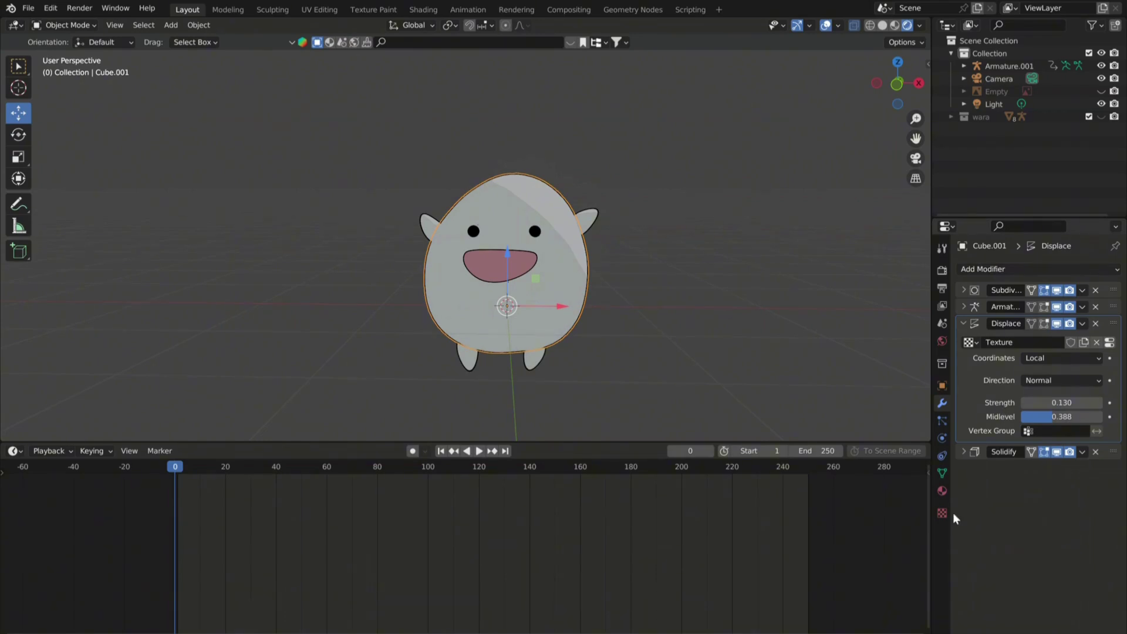
Adjust the Clouds texture Size to 1.34 and deselect the body.
{"action": "left_click", "coordinate": [943, 491]}
{"action": "left_click", "coordinate": [942, 513]}
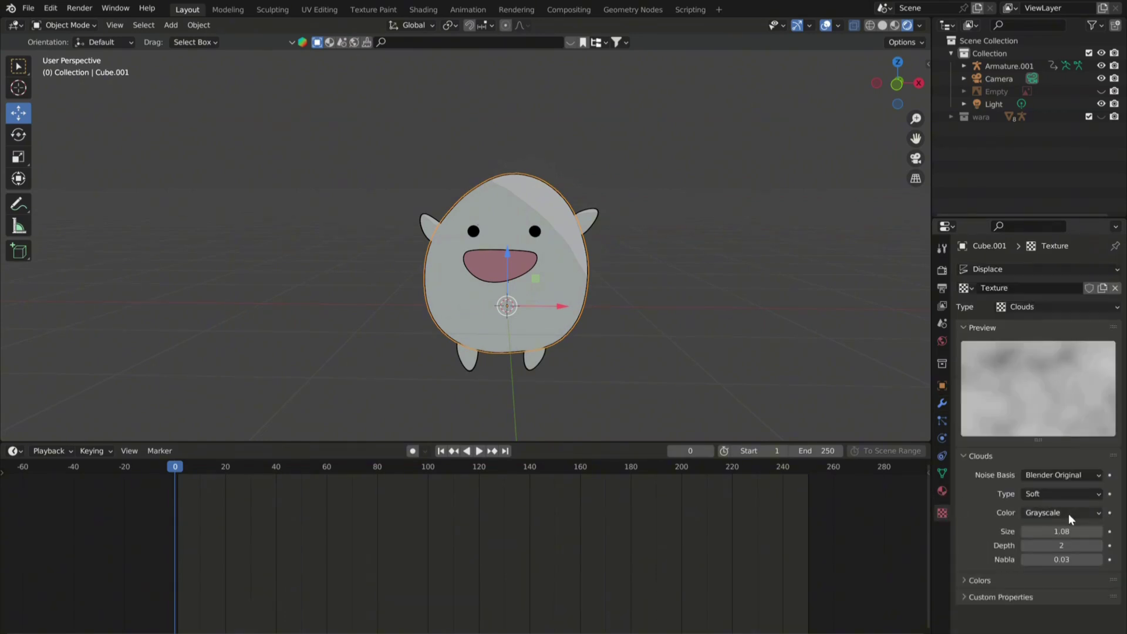
{"action": "mouse_move", "coordinate": [1063, 532]}
{"action": "left_mouse_down"}
{"action": "mouse_move", "coordinate": [1089, 532]}
{"action": "mouse_move", "coordinate": [1042, 529]}
{"action": "left_mouse_up"}
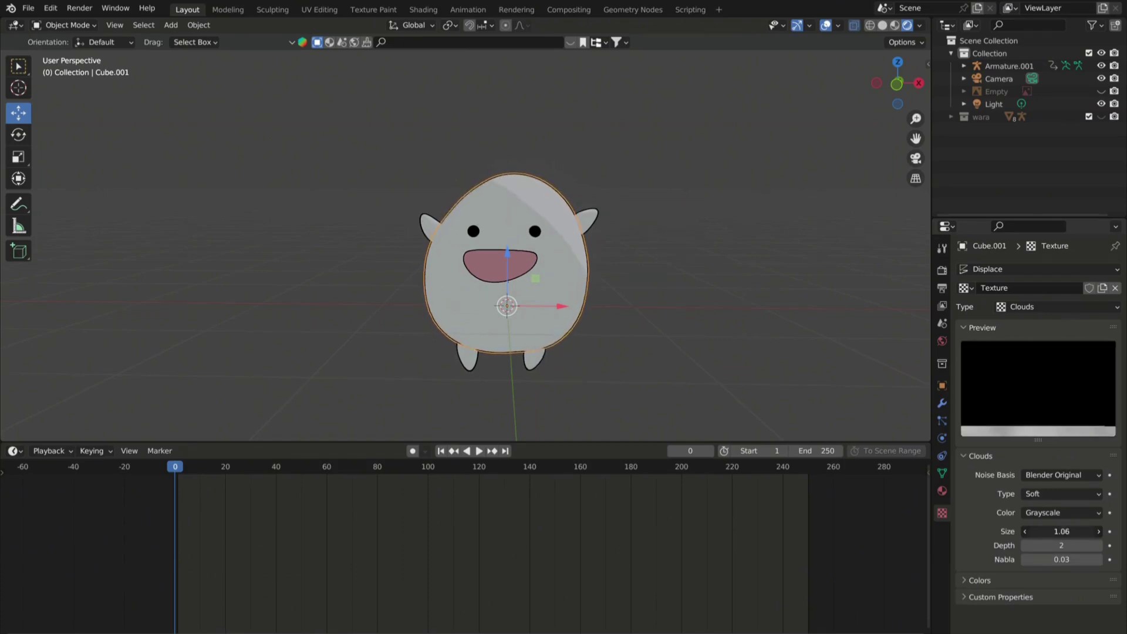
{"action": "left_click", "coordinate": [685, 287]}
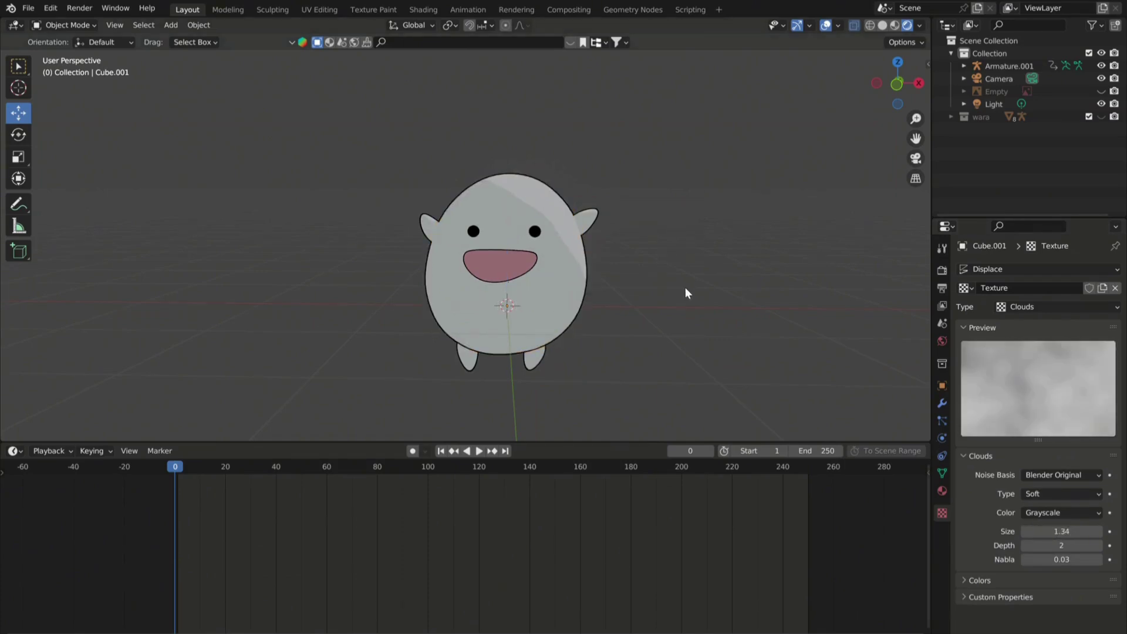
Add the Basis and Key 1 shape keys to the mouth and set Key 1's value to 1.
{"action": "mouse_move", "coordinate": [685, 287]}
{"action": "middle_mouse_down"}
{"action": "mouse_move", "coordinate": [505, 195]}
{"action": "mouse_move", "coordinate": [518, 227]}
{"action": "mouse_move", "coordinate": [583, 224]}
{"action": "mouse_move", "coordinate": [514, 220]}
{"action": "mouse_move", "coordinate": [525, 226]}
{"action": "middle_mouse_up"}
{"action": "left_click", "coordinate": [513, 236]}
{"action": "key", "text": "KP_1"}
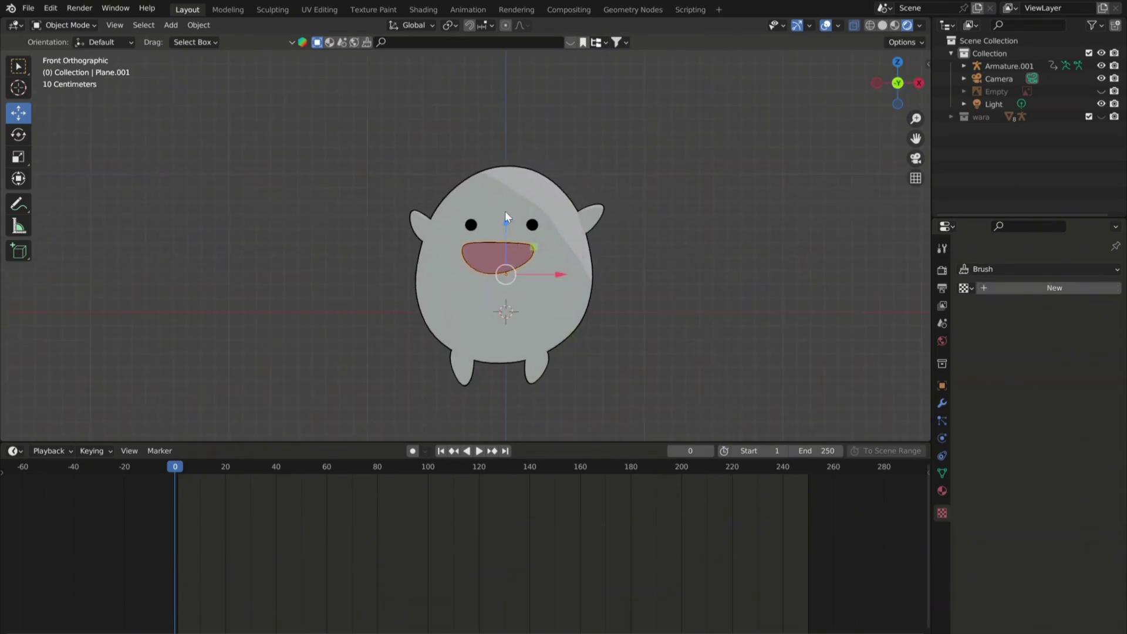
{"action": "left_click", "coordinate": [942, 474]}
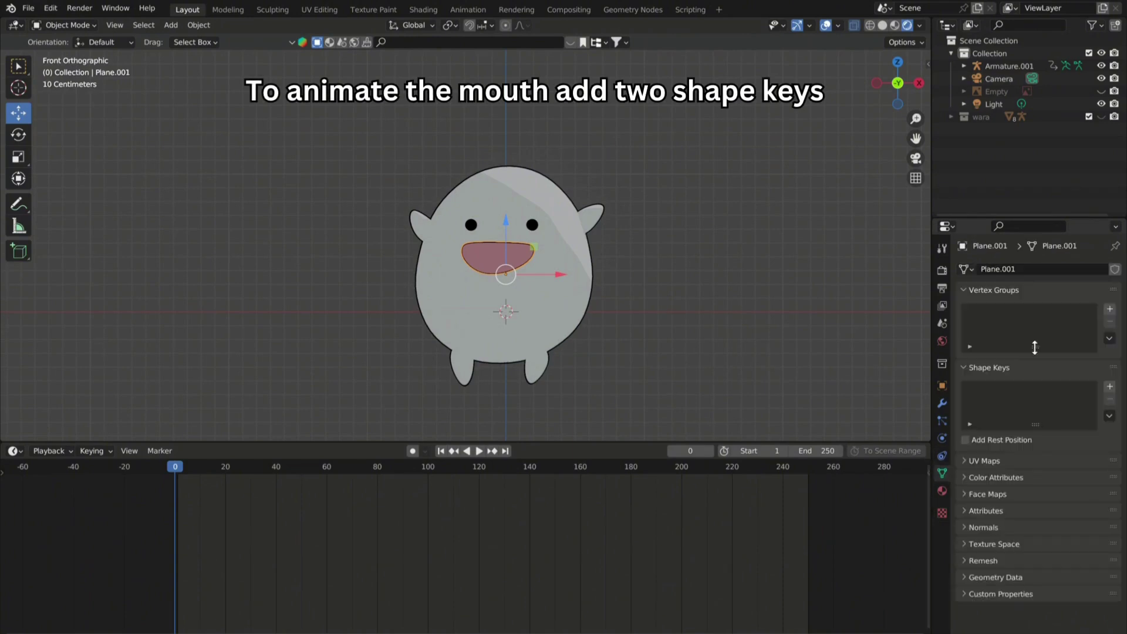
{"action": "left_click", "coordinate": [1111, 387]}
{"action": "left_click", "coordinate": [1110, 387]}
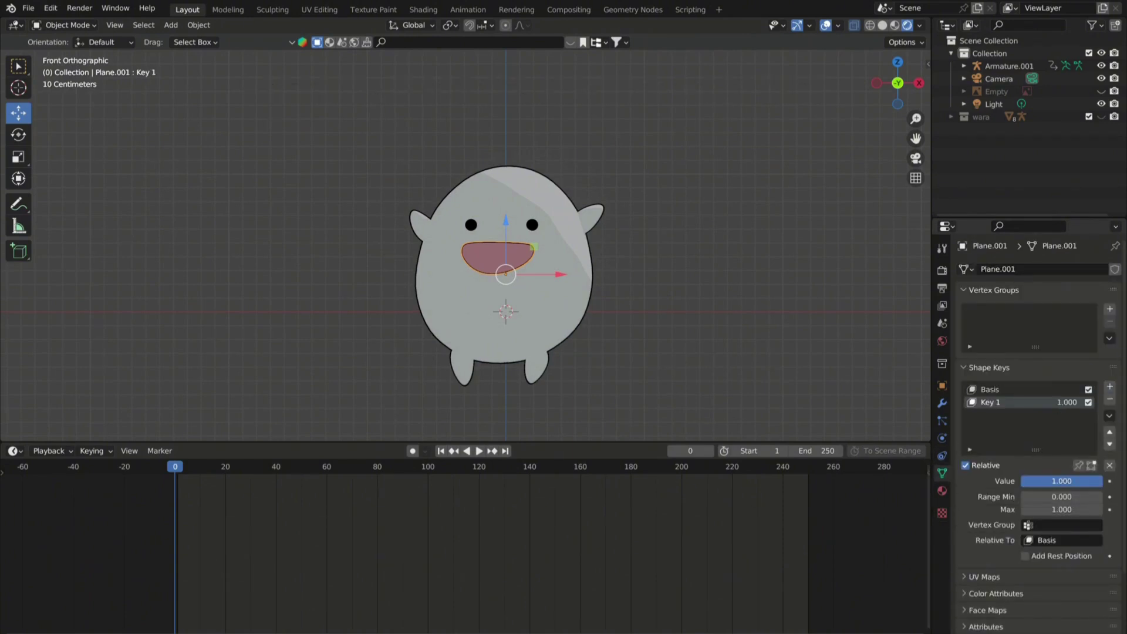
In Edit Mode on Key 1, raise the mouth's lower edge and pull both side corners inward.
{"action": "left_click", "coordinate": [64, 25]}
{"action": "left_click", "coordinate": [69, 54]}
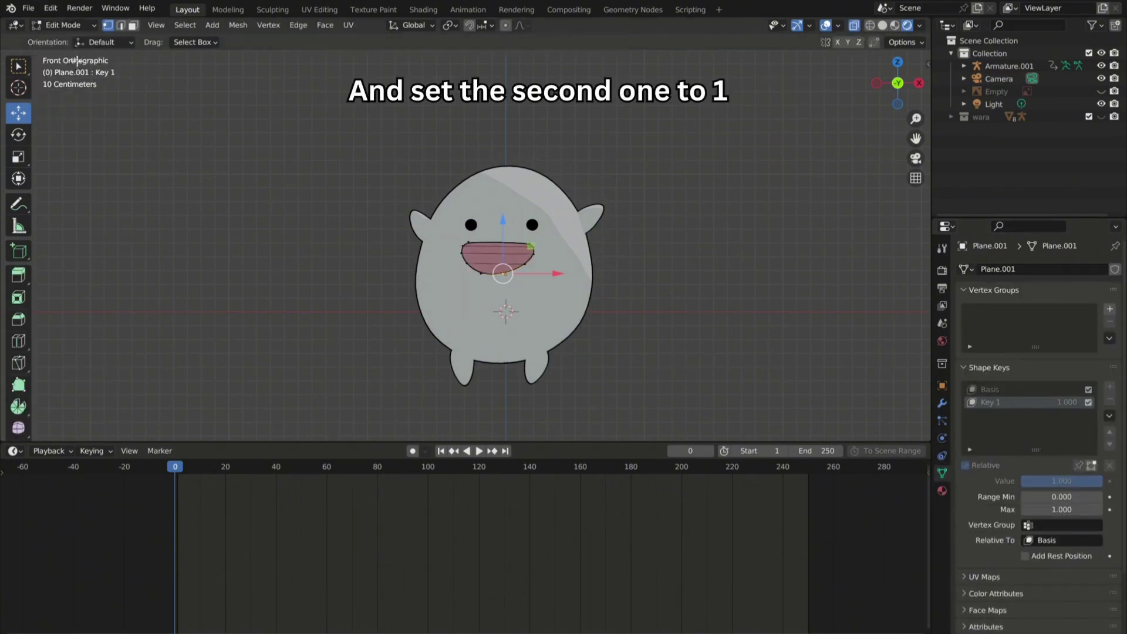
{"action": "scroll", "coordinate": [505, 270], "scroll_direction": "up", "scroll_amount": 3}
{"action": "left_click_drag", "start_coordinate": [566, 325], "coordinate": [422, 276]}
{"action": "scroll", "coordinate": [506, 289], "scroll_direction": "up", "scroll_amount": 2}
{"action": "left_click_drag", "start_coordinate": [491, 258], "coordinate": [496, 243]}
{"action": "scroll", "coordinate": [610, 241], "scroll_direction": "up", "scroll_amount": 1}
{"action": "left_click", "coordinate": [584, 241]}
{"action": "left_click_drag", "start_coordinate": [616, 242], "coordinate": [601, 246]}
{"action": "left_click", "coordinate": [369, 240]}
{"action": "left_click_drag", "start_coordinate": [397, 241], "coordinate": [406, 250]}
Raise the two upper corner vertices of the mouth and move the vertices at its sides inward.
{"action": "left_click", "coordinate": [387, 207]}
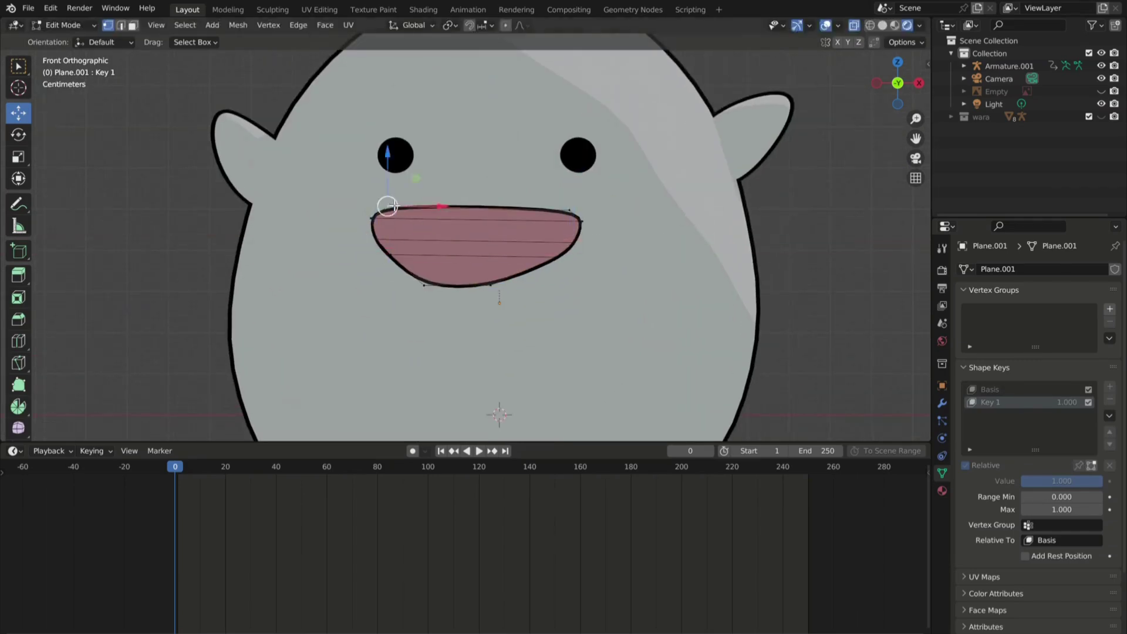
{"action": "left_click_drag", "start_coordinate": [388, 207], "coordinate": [388, 194]}
{"action": "left_click", "coordinate": [570, 210]}
{"action": "left_click_drag", "start_coordinate": [572, 208], "coordinate": [573, 188]}
{"action": "left_click", "coordinate": [377, 240]}
{"action": "left_click_drag", "start_coordinate": [393, 242], "coordinate": [400, 243]}
{"action": "left_click", "coordinate": [581, 221]}
{"action": "left_click_drag", "start_coordinate": [601, 226], "coordinate": [592, 230]}
Subdivide the mouth's top edge, raise its midpoint into an arch, round the lower curve, and return to Object Mode.
{"action": "left_click", "coordinate": [550, 257]}
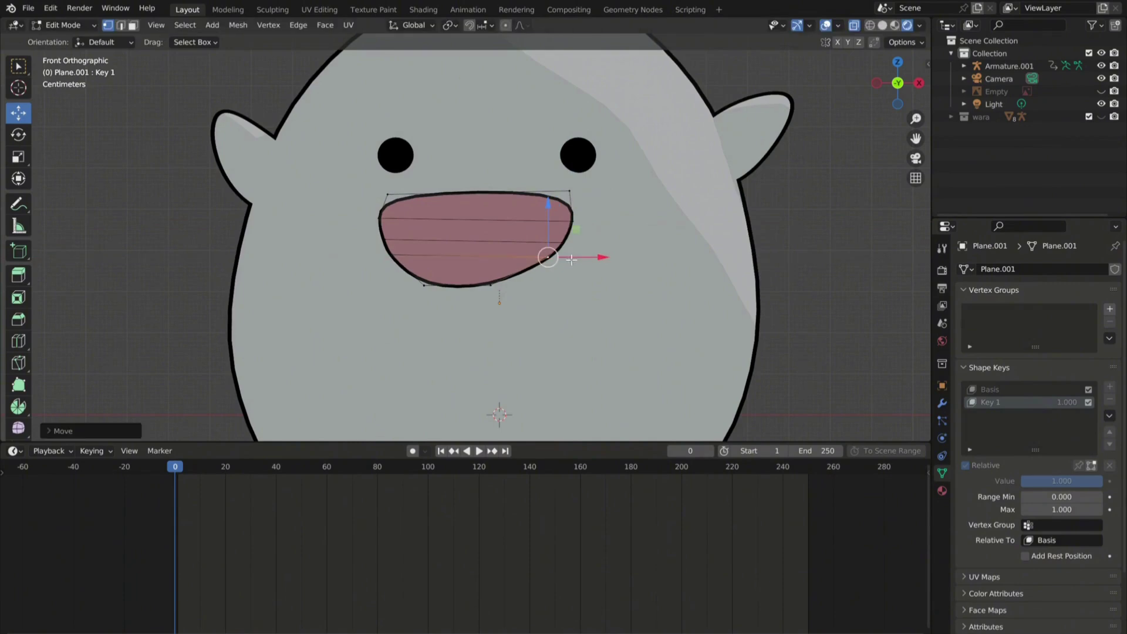
{"action": "left_click", "coordinate": [569, 192]}
{"action": "left_click_drag", "start_coordinate": [570, 176], "coordinate": [570, 179]}
{"action": "left_click", "coordinate": [387, 195], "text": "shift"}
{"action": "right_click", "coordinate": [460, 192]}
{"action": "left_click", "coordinate": [461, 192]}
{"action": "left_click_drag", "start_coordinate": [479, 176], "coordinate": [479, 162]}
{"action": "left_click", "coordinate": [550, 258]}
{"action": "left_click_drag", "start_coordinate": [549, 251], "coordinate": [549, 248]}
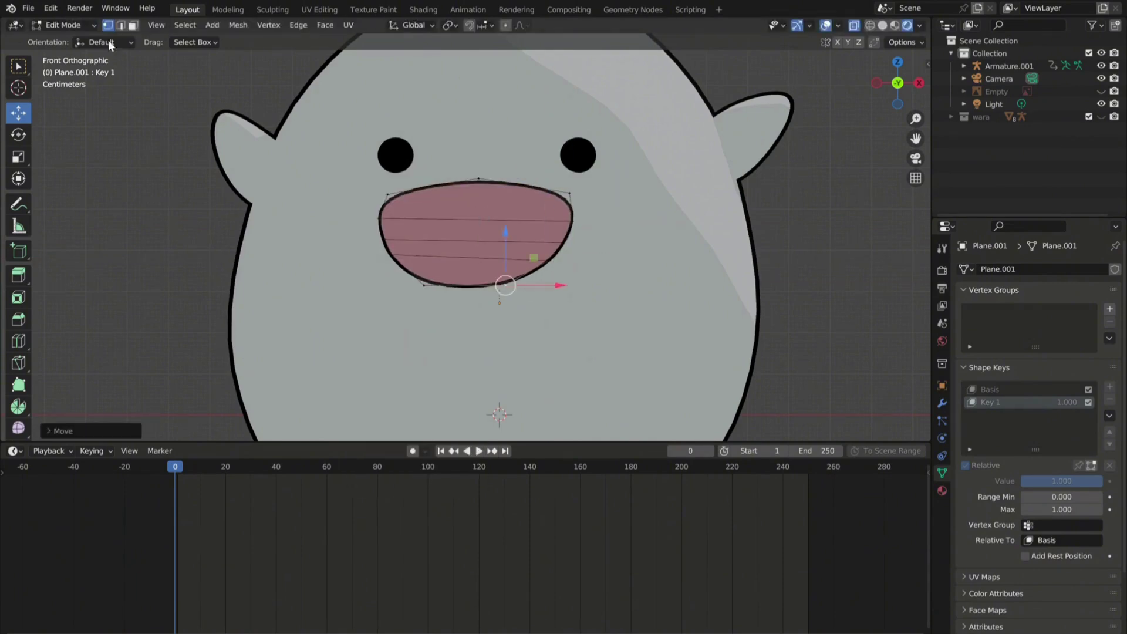
{"action": "key", "text": "Tab"}
Preview the mouth's shape change by sliding the Key 1 value up to 1.
{"action": "scroll", "coordinate": [445, 191], "scroll_direction": "down", "scroll_amount": 3}
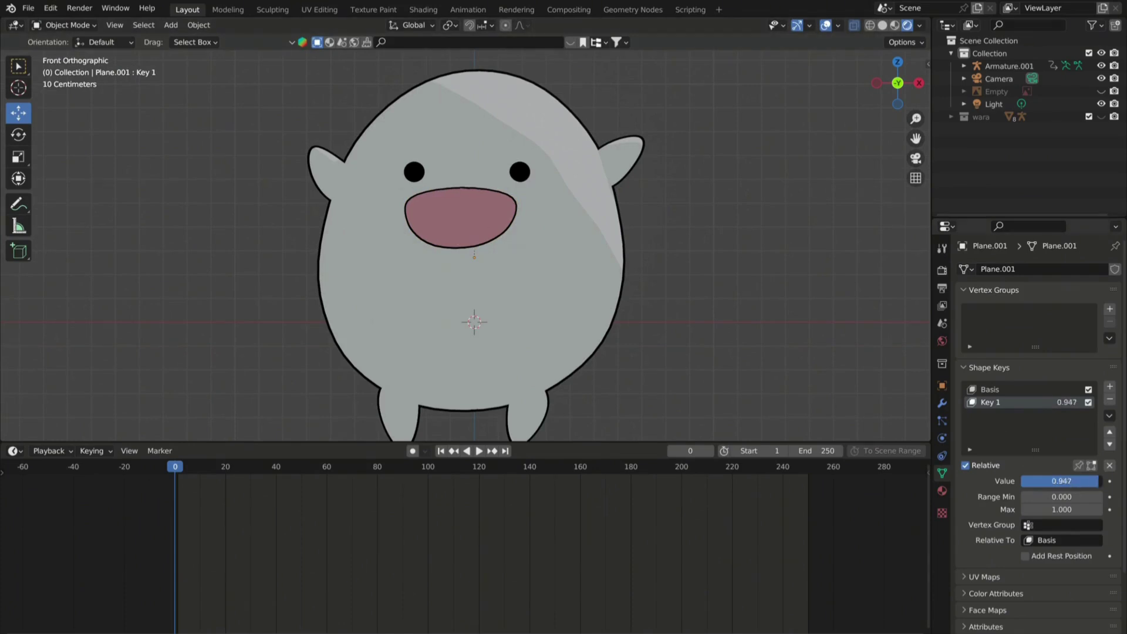
{"action": "left_click_drag", "start_coordinate": [1062, 481], "coordinate": [1103, 481]}
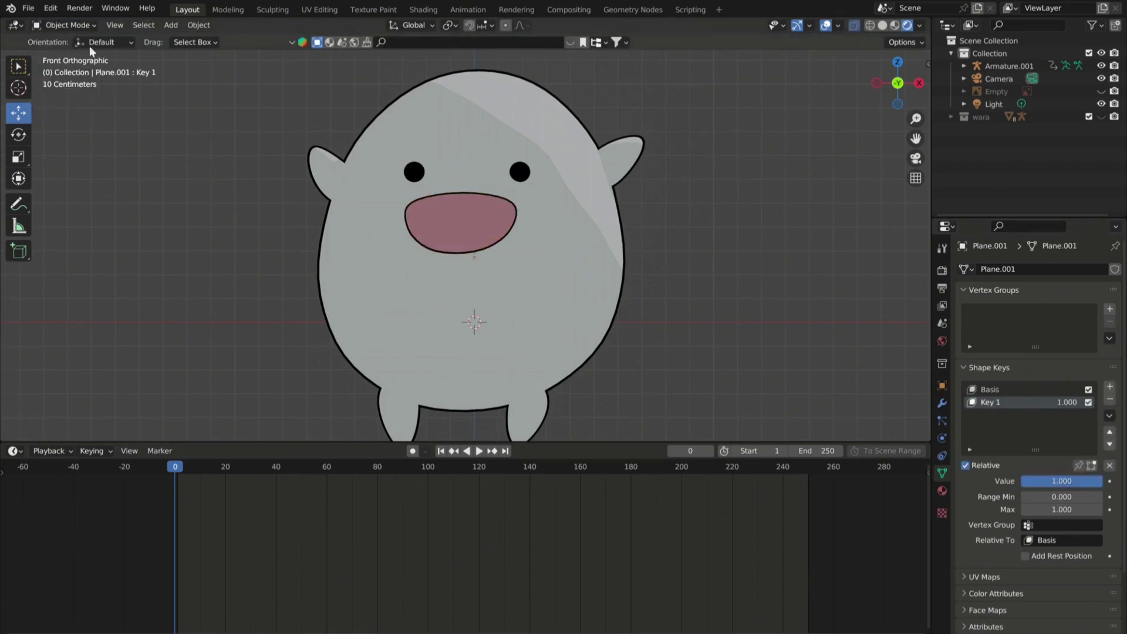
{"action": "left_click_drag", "start_coordinate": [1025, 481], "coordinate": [1097, 486]}
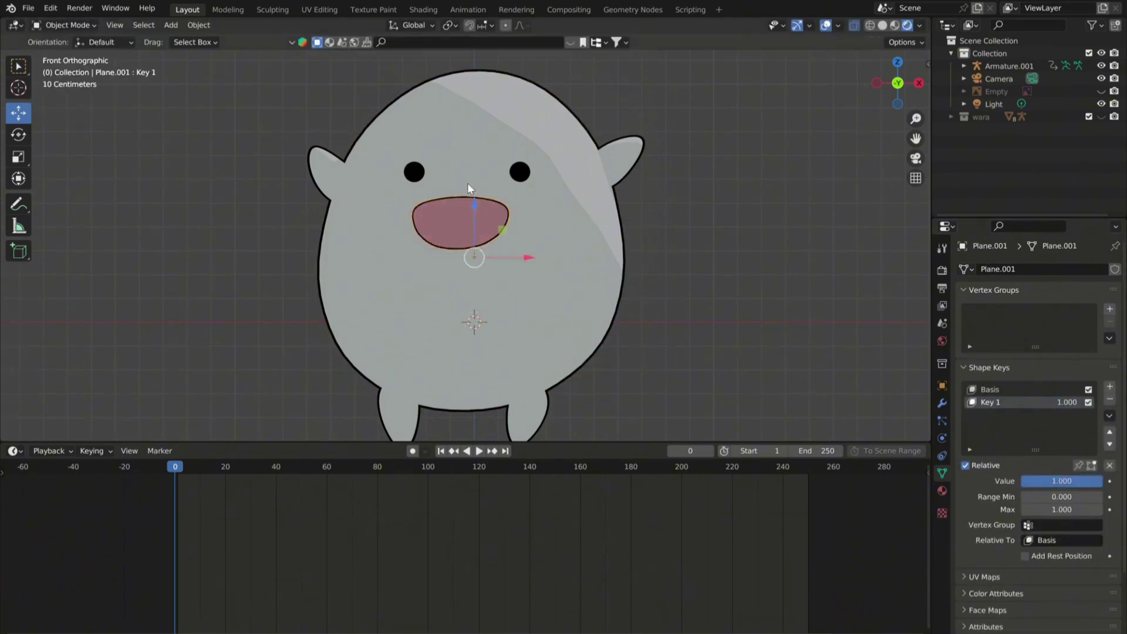
{"action": "left_click_drag", "start_coordinate": [1061, 481], "coordinate": [1103, 481]}
{"action": "scroll", "coordinate": [442, 215], "scroll_direction": "down", "scroll_amount": 2}
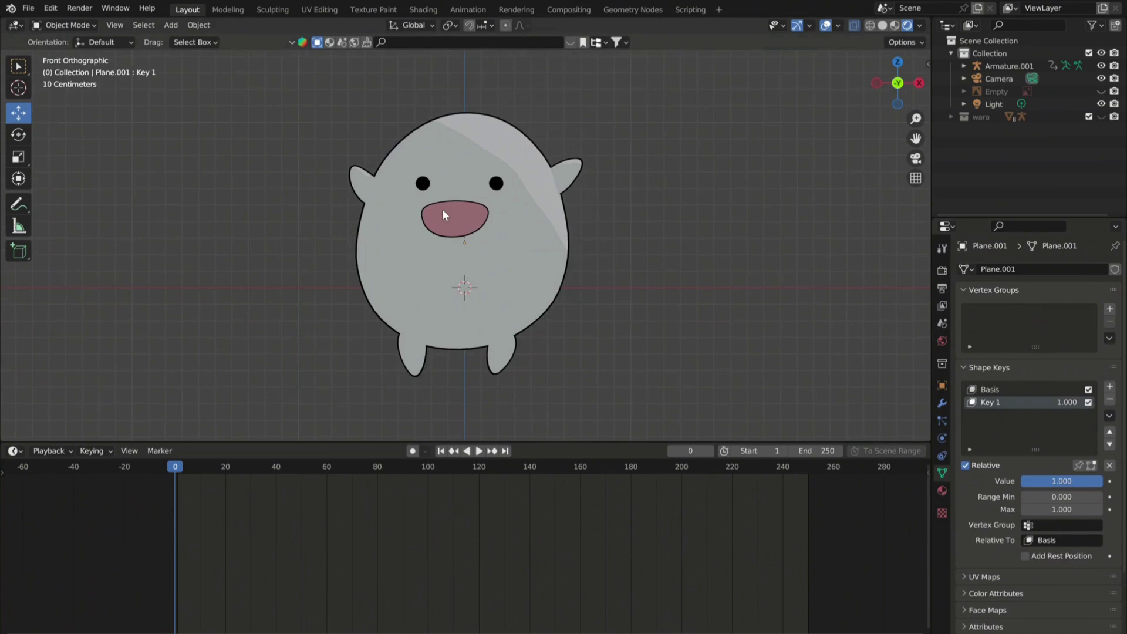
Keyframe the mouth's Key 1 value at 0 on frame 0 and at 1 on frame 30.
{"action": "left_click", "coordinate": [460, 222]}
{"action": "key", "text": "i"}
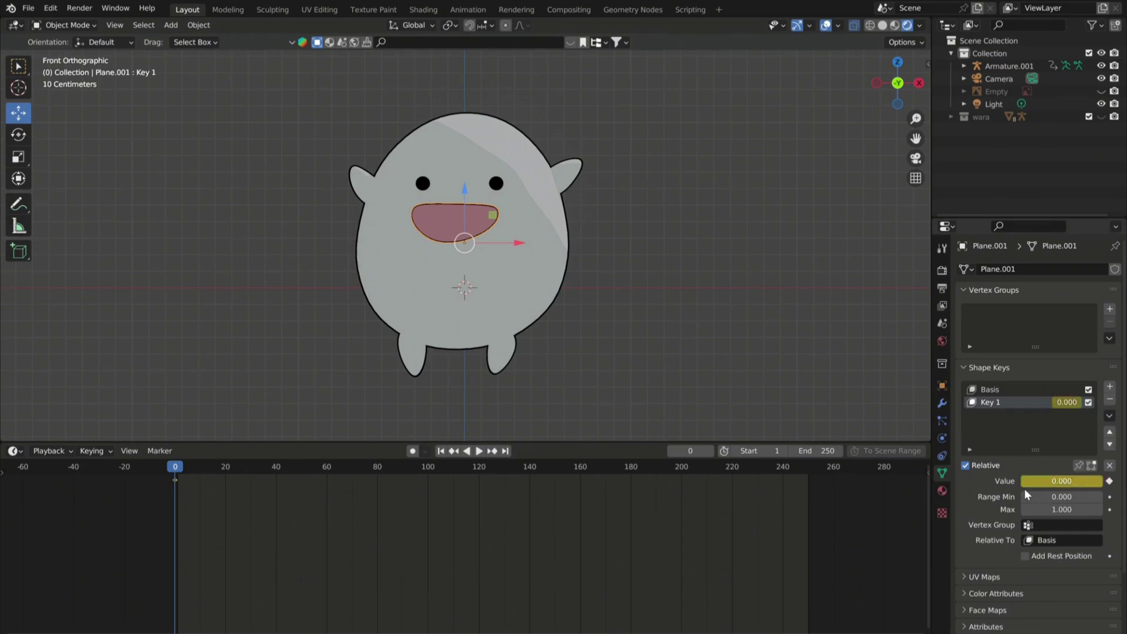
{"action": "left_click_drag", "start_coordinate": [189, 466], "coordinate": [256, 471]}
{"action": "left_click_drag", "start_coordinate": [1057, 481], "coordinate": [1107, 485]}
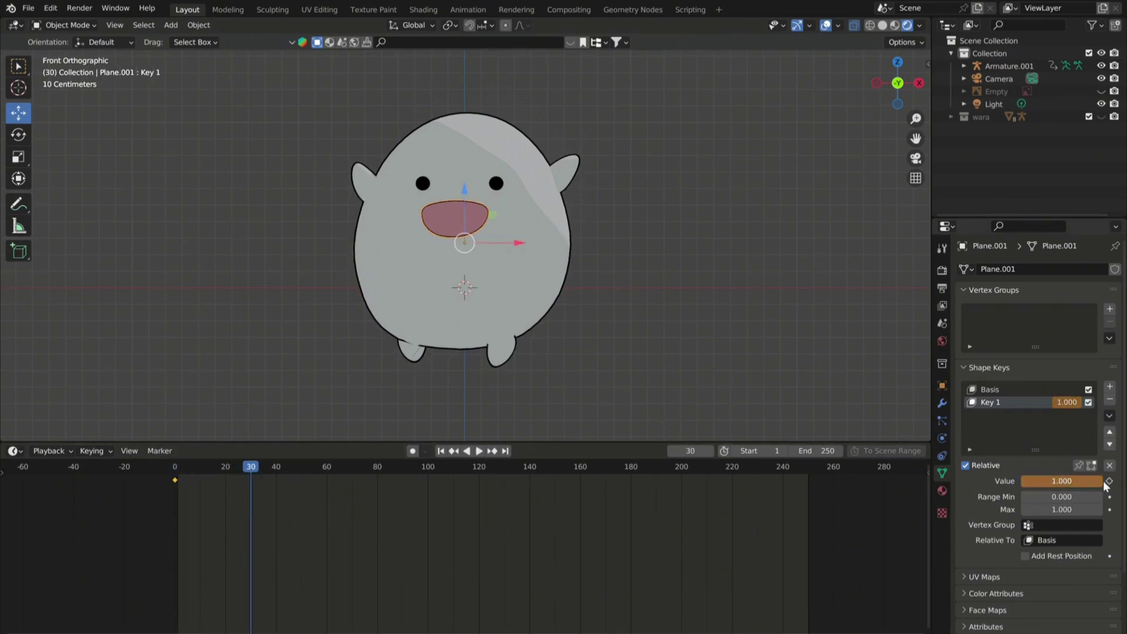
{"action": "key", "text": "i"}
Play back the mouth animation and return to frame 0.
{"action": "key", "text": "shift+Left"}
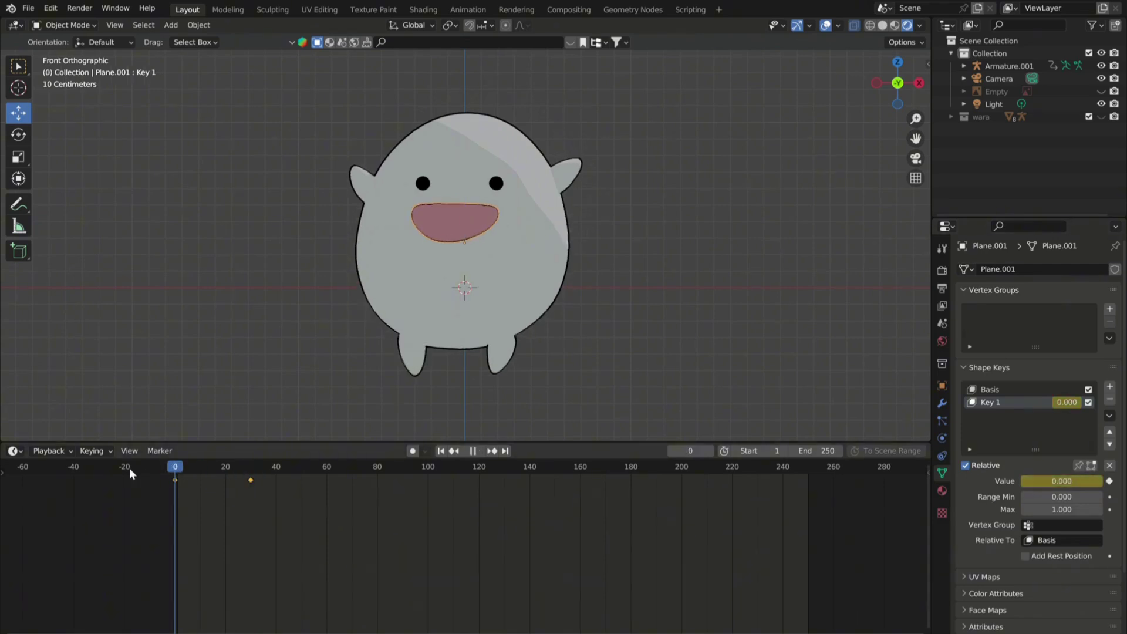
{"action": "key", "text": "space"}
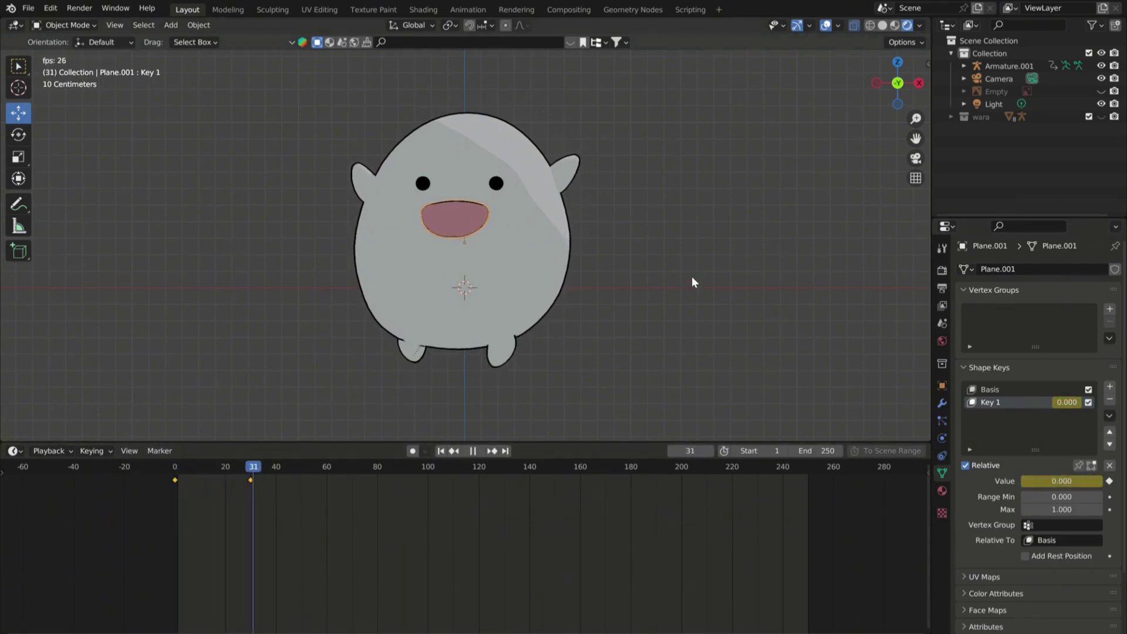
{"action": "key", "text": "space"}
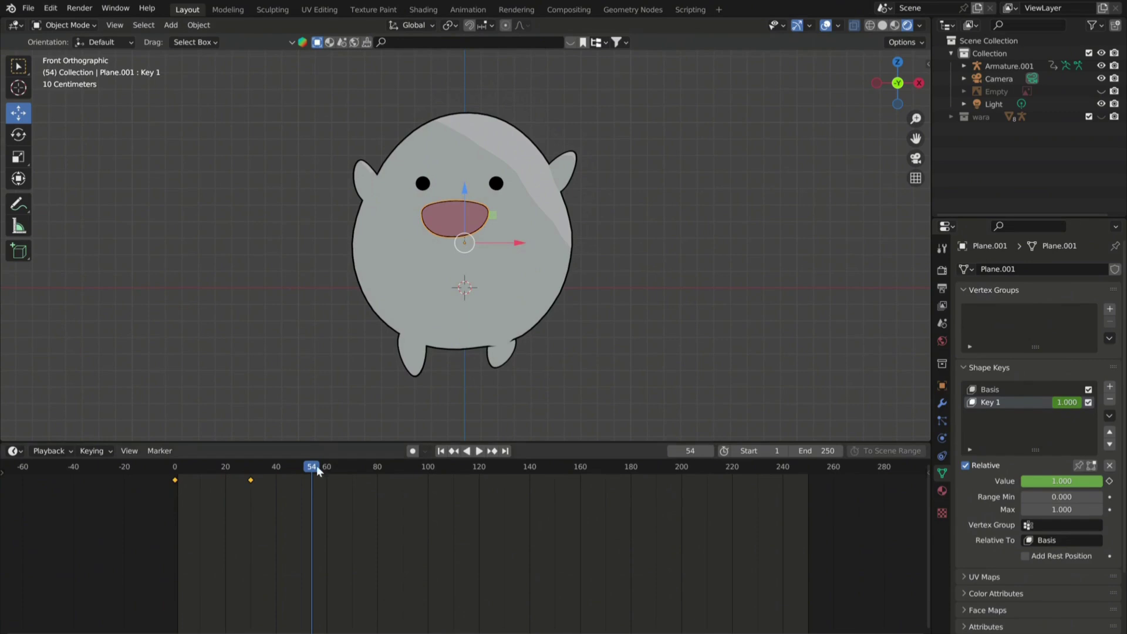
{"action": "left_click_drag", "start_coordinate": [317, 471], "coordinate": [175, 470]}
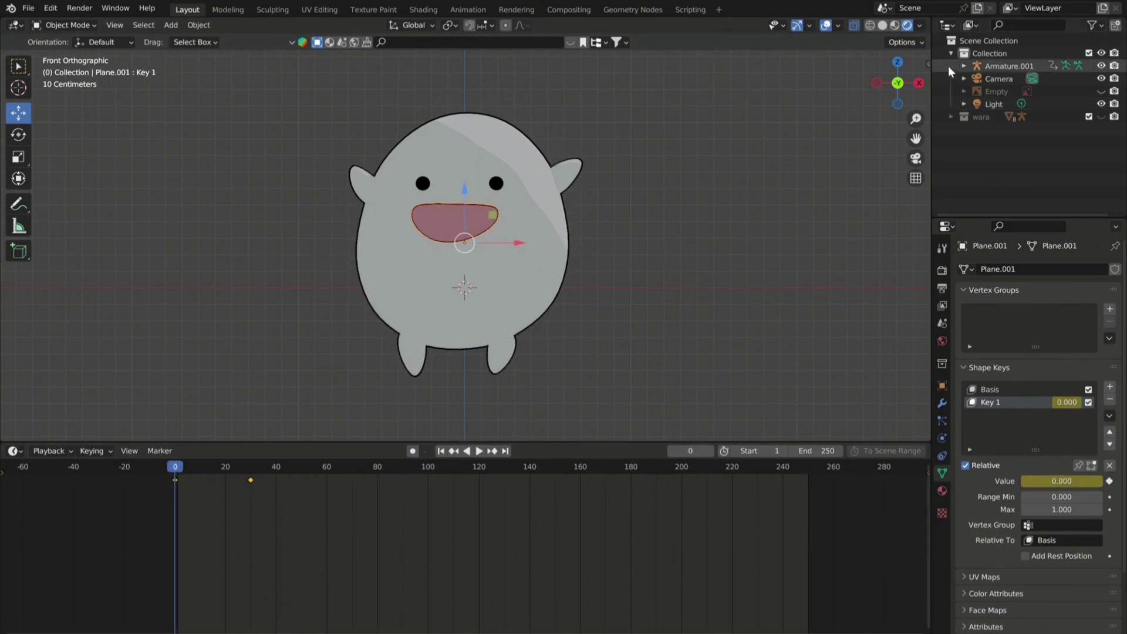
Keyframe the armature's leg pose at frame 40 in Pose Mode and play back the walk.
{"action": "left_click", "coordinate": [998, 65]}
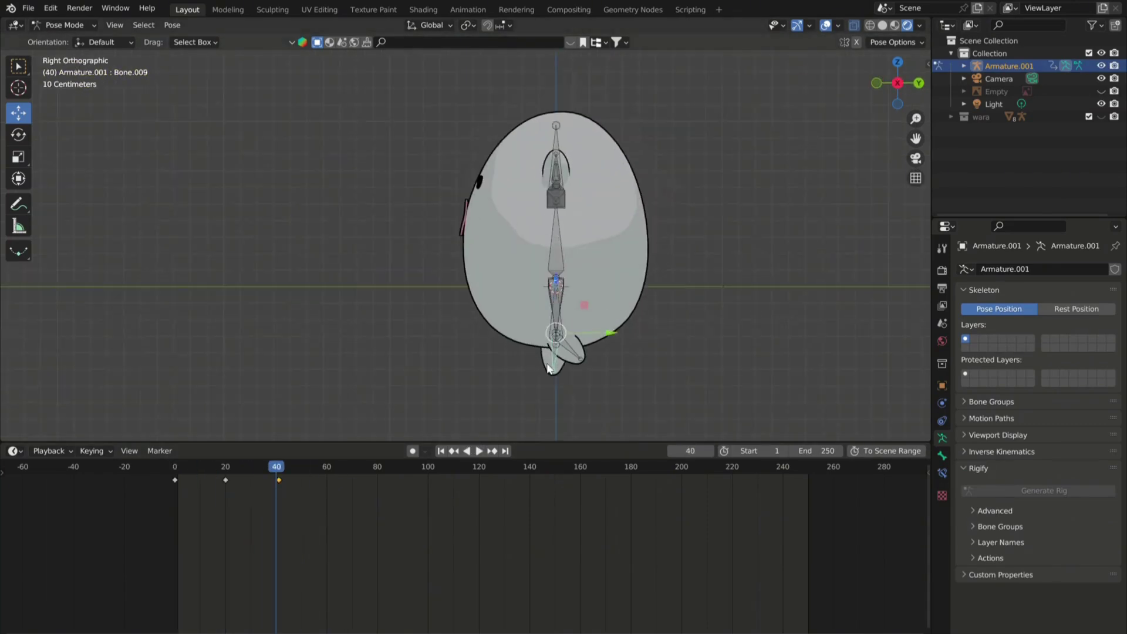
{"action": "key", "text": "i"}
{"action": "left_click", "coordinate": [627, 330]}
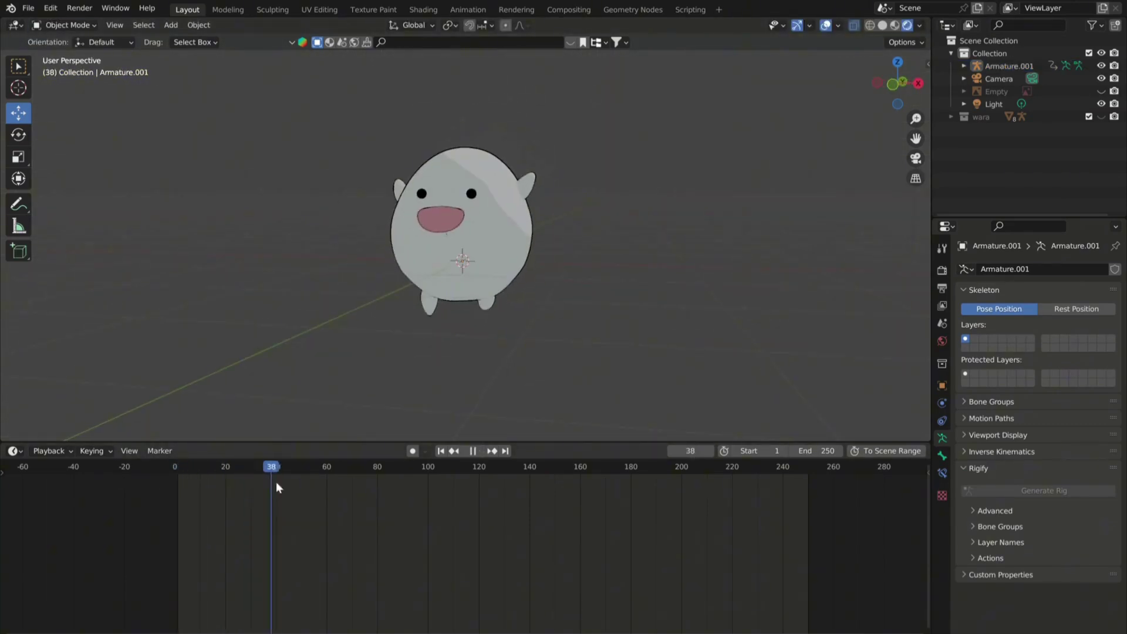
{"action": "key", "text": "Escape"}
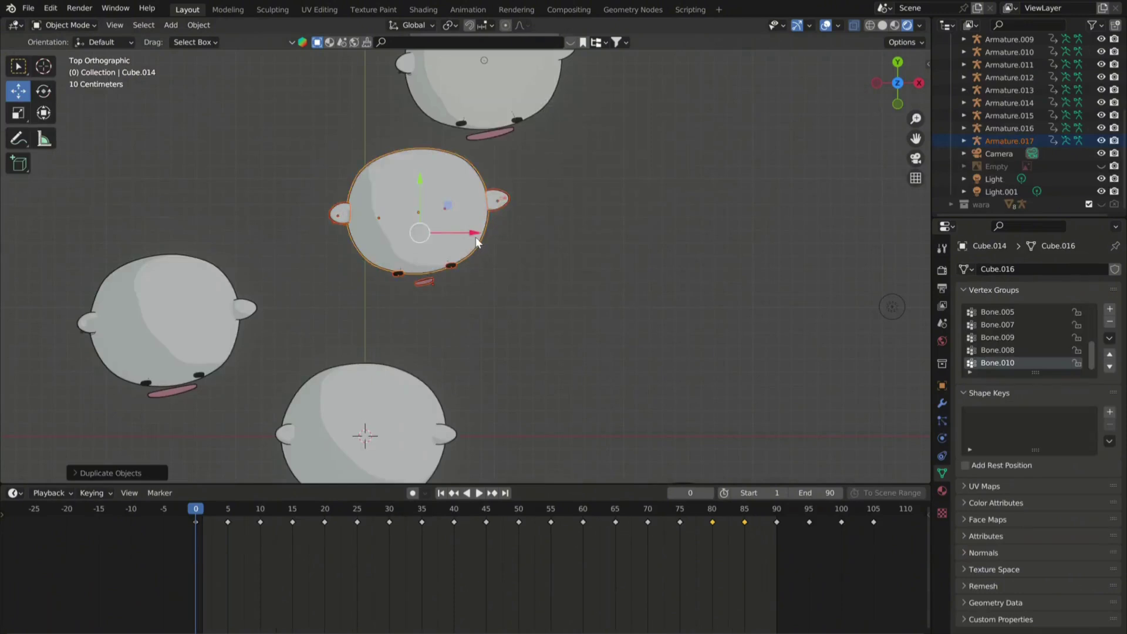
Move the newly duplicated character through the crowd to a free spot near the back, working from above.
{"action": "left_click_drag", "start_coordinate": [429, 263], "coordinate": [642, 263]}
{"action": "scroll", "coordinate": [521, 347], "scroll_direction": "down", "scroll_amount": 3}
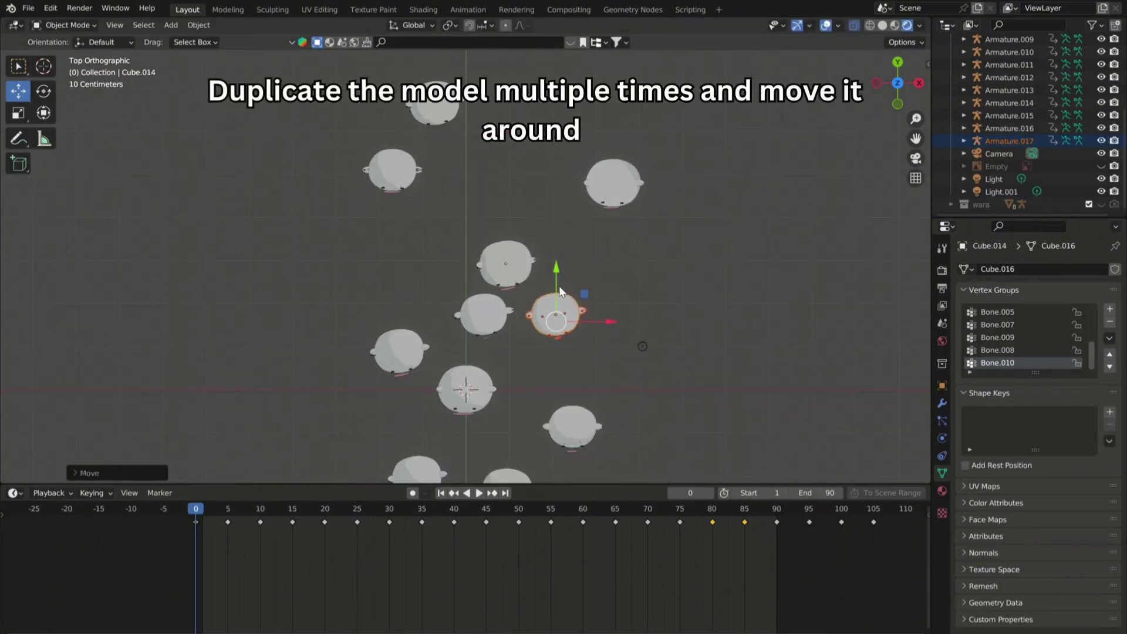
{"action": "left_click_drag", "start_coordinate": [560, 292], "coordinate": [554, 203]}
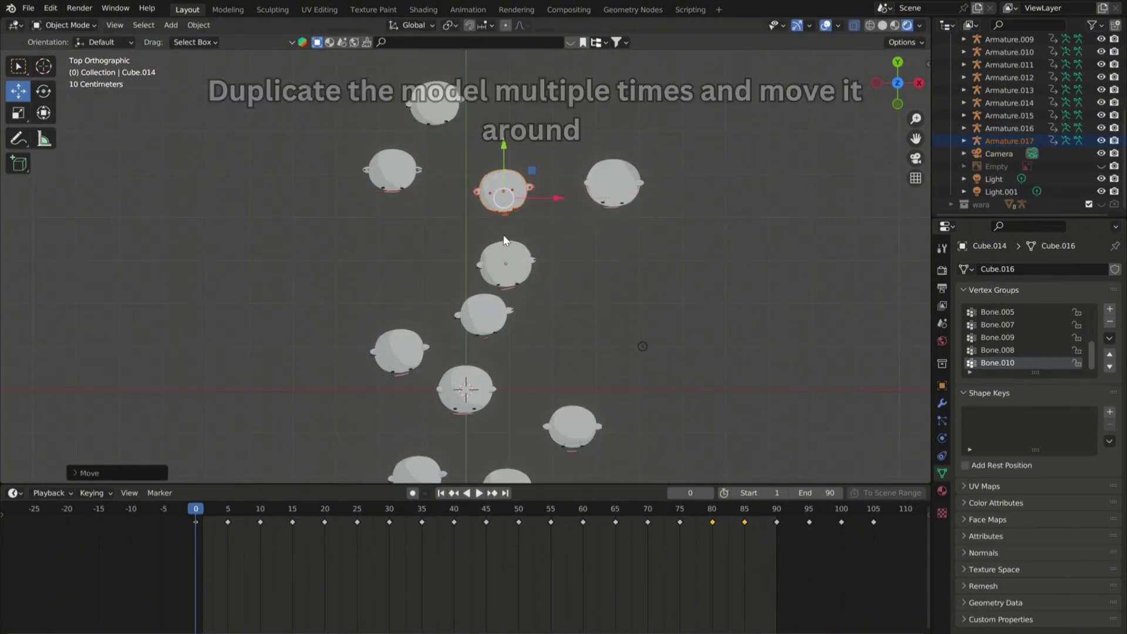
{"action": "mouse_move", "coordinate": [504, 240]}
{"action": "middle_mouse_down"}
{"action": "mouse_move", "coordinate": [483, 159]}
{"action": "mouse_move", "coordinate": [512, 247]}
{"action": "middle_mouse_up"}
{"action": "scroll", "coordinate": [505, 183], "scroll_direction": "up", "scroll_amount": 2}
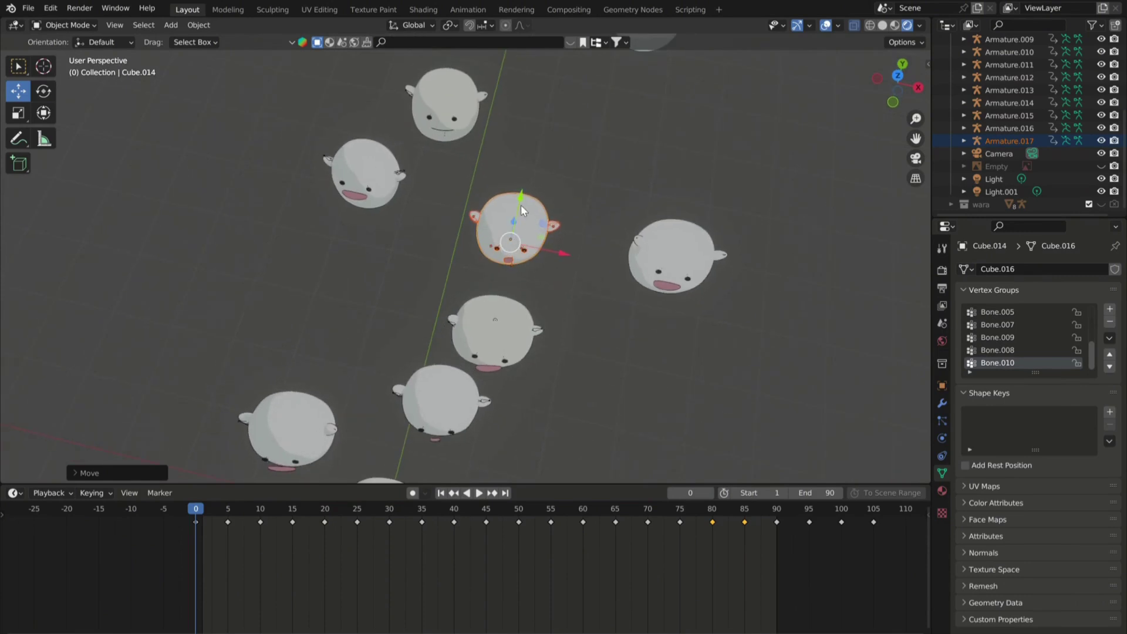
{"action": "left_click_drag", "start_coordinate": [521, 201], "coordinate": [541, 113]}
{"action": "middle_click_drag", "start_coordinate": [916, 179], "coordinate": [915, 161]}
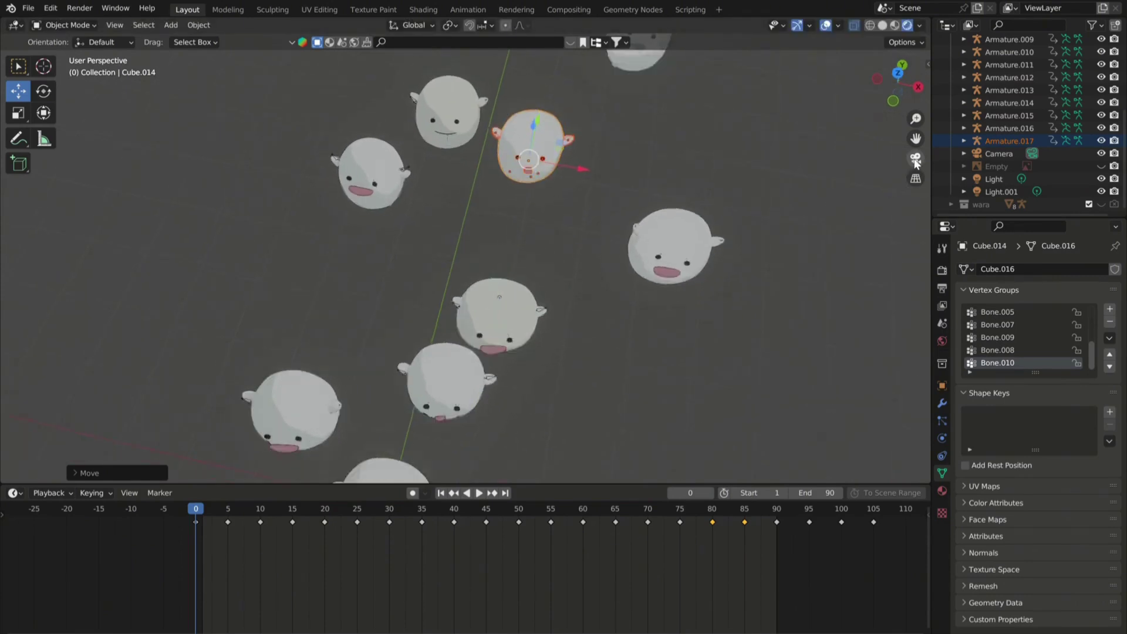
In camera view, move the duplicated character along the X axis to the far side of the back row.
{"action": "left_click", "coordinate": [916, 160]}
{"action": "key", "text": "g"}
{"action": "key", "text": "x"}
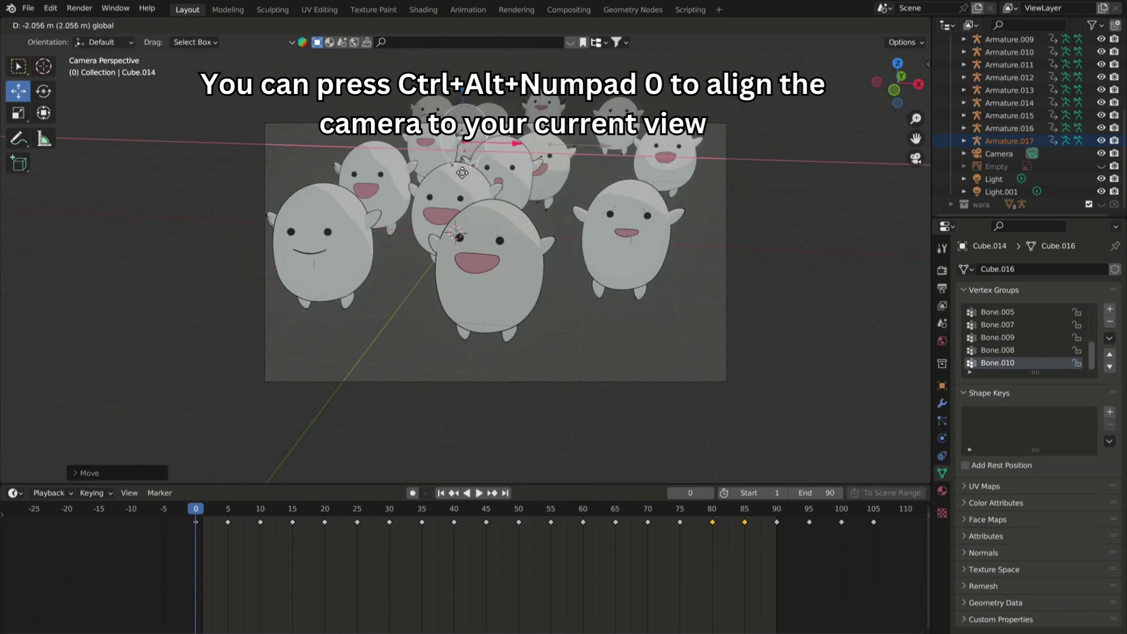
{"action": "left_click", "coordinate": [385, 117]}
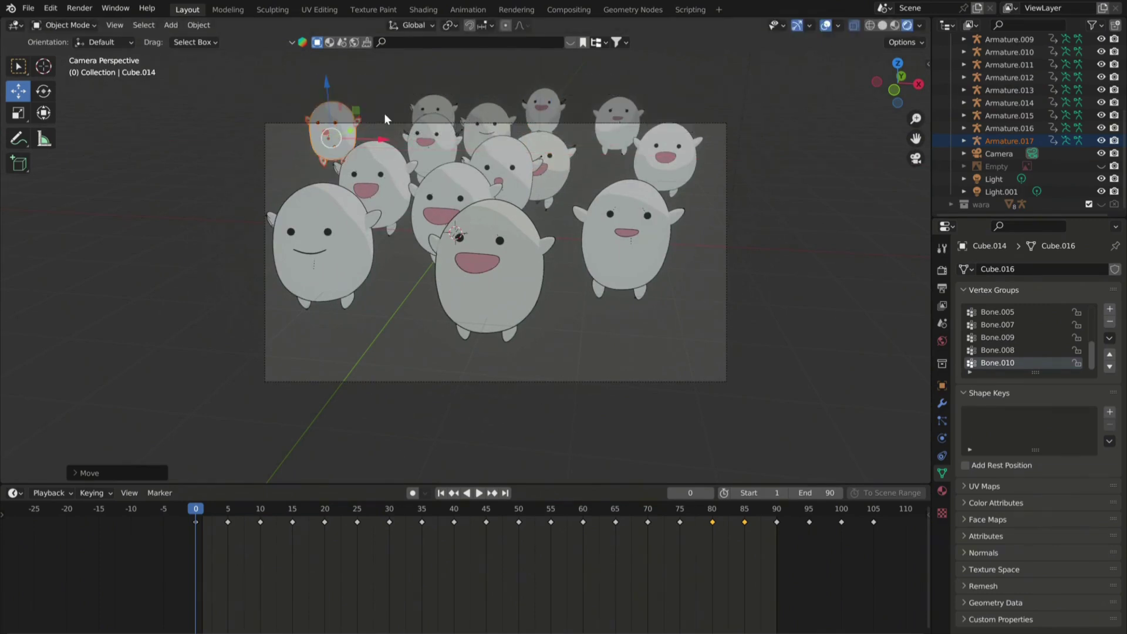
Play back the crowd's walk and shift the duplicated character's keyframes earlier on the timeline.
{"action": "key", "text": "space"}
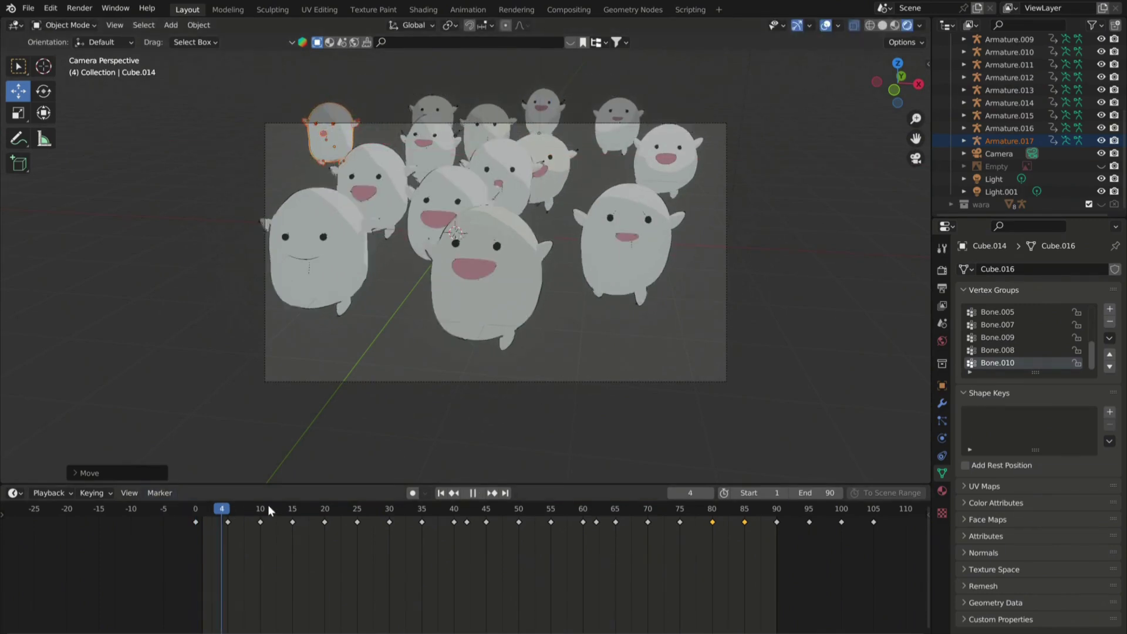
{"action": "key", "text": "Escape"}
{"action": "key", "text": "a"}
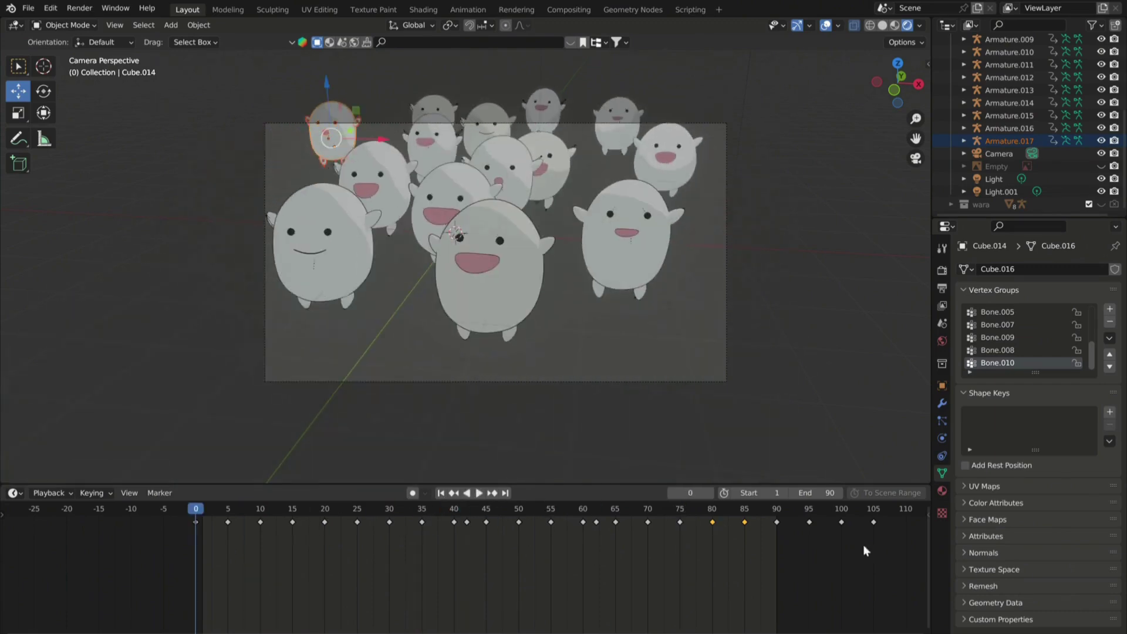
{"action": "key", "text": "g"}
{"action": "left_click", "coordinate": [775, 551]}
{"action": "key", "text": "space"}
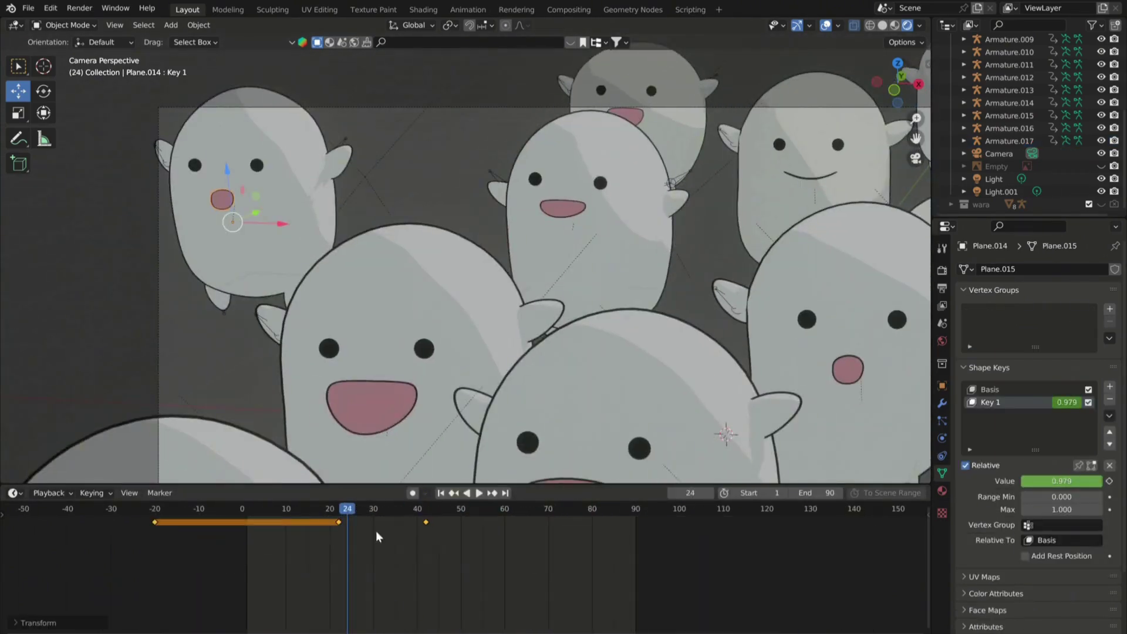
Reposition the duplicated mouth's Key 1 keyframes on the timeline, placing the selected ones at about frames 20 and 62.
{"action": "left_click_drag", "start_coordinate": [376, 532], "coordinate": [105, 515]}
{"action": "key", "text": "g"}
{"action": "scroll", "coordinate": [397, 548], "scroll_direction": "down", "scroll_amount": 2}
{"action": "left_click", "coordinate": [320, 541]}
{"action": "scroll", "coordinate": [440, 520], "scroll_direction": "down", "scroll_amount": 3}
{"action": "key", "text": "g"}
{"action": "left_click", "coordinate": [427, 545]}
Scrub and play back the crowd's mouth and walk animation from the camera view.
{"action": "left_click_drag", "start_coordinate": [432, 512], "coordinate": [477, 533]}
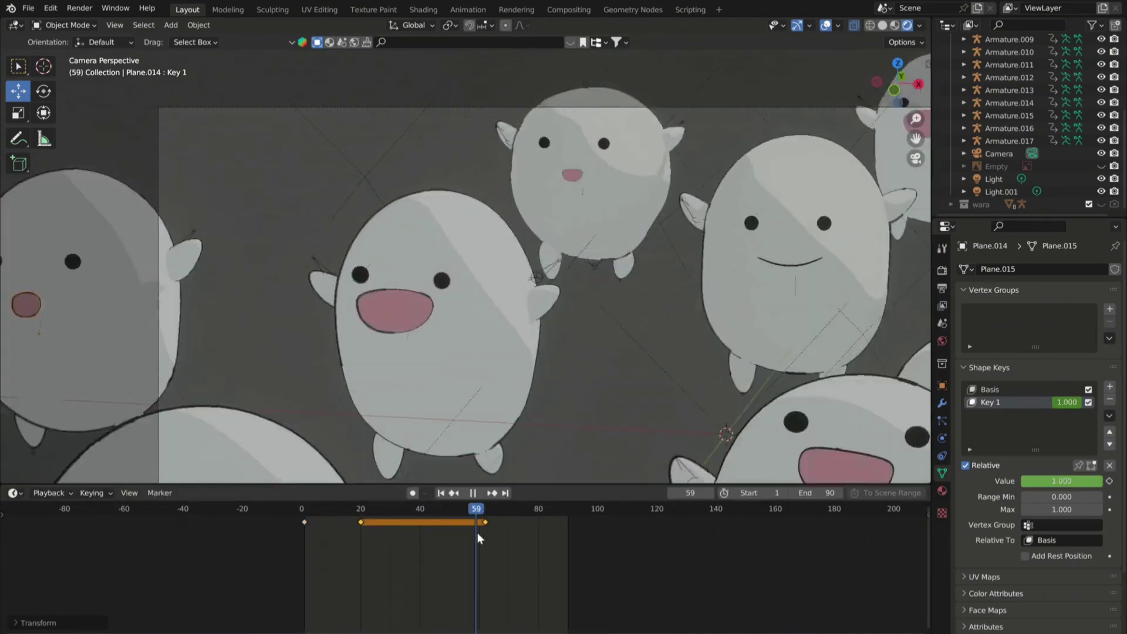
{"action": "middle_click_drag", "start_coordinate": [434, 235], "coordinate": [395, 184]}
{"action": "key", "text": "KP_0"}
{"action": "key", "text": "space"}
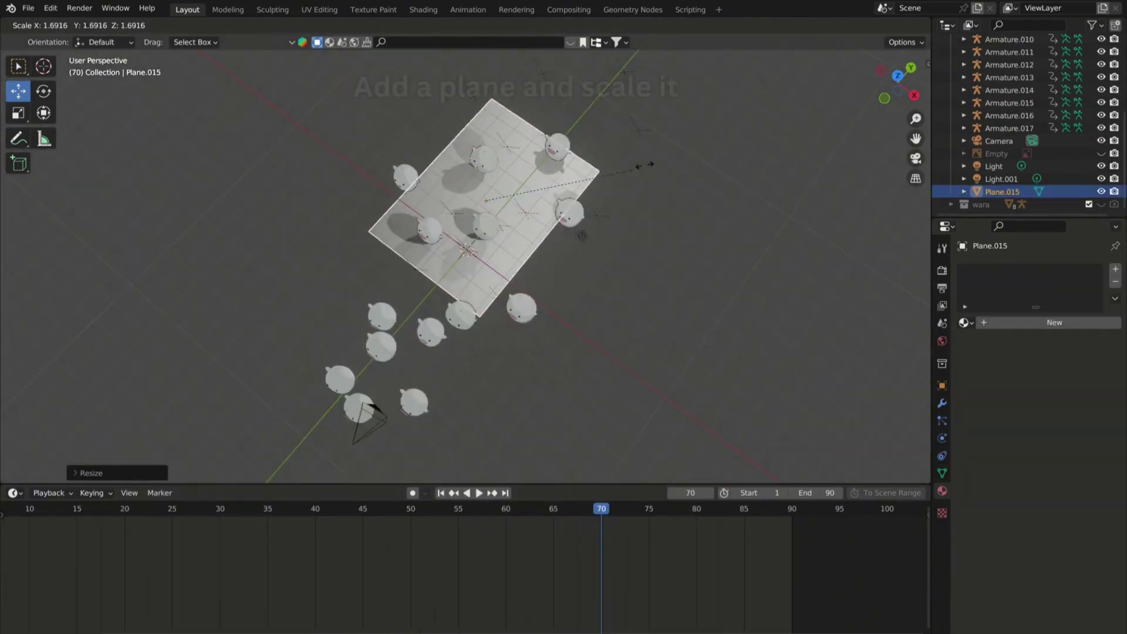
Scale up the new plane so that it forms a floor under the whole crowd.
{"action": "left_click", "coordinate": [2, 152]}
{"action": "scroll", "coordinate": [482, 329], "scroll_direction": "down", "scroll_amount": 3}
{"action": "middle_click_drag", "start_coordinate": [482, 329], "coordinate": [551, 275]}
{"action": "scroll", "coordinate": [509, 258], "scroll_direction": "up", "scroll_amount": 6}
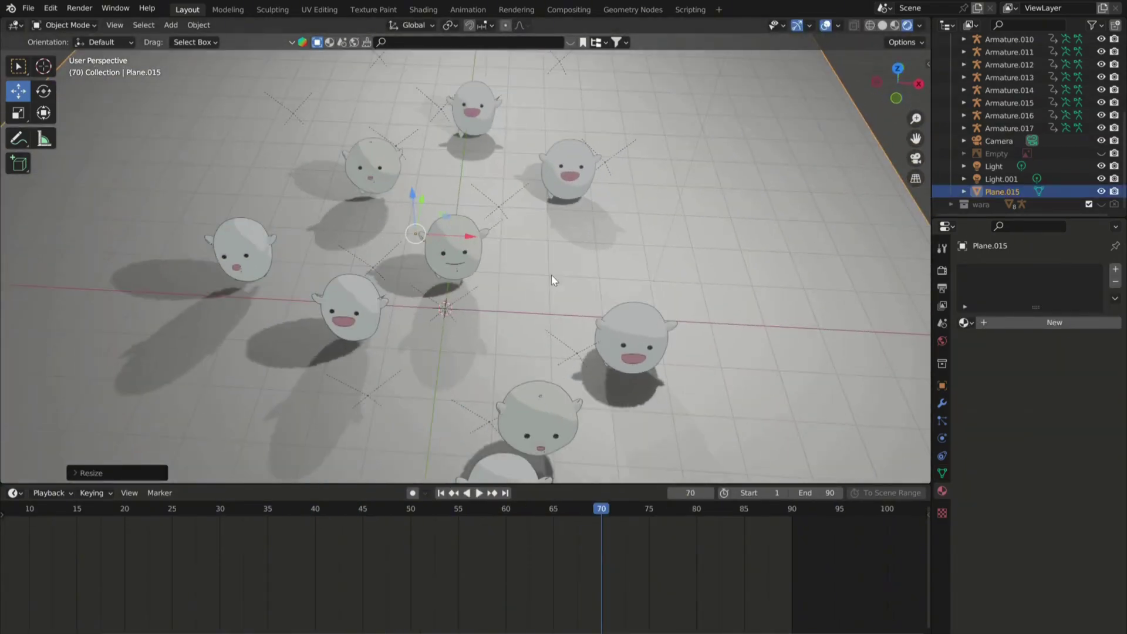
Give the floor plane the wood material "table" in the Shading workspace and look over its node tree.
{"action": "left_click", "coordinate": [431, 8]}
{"action": "scroll", "coordinate": [495, 182], "scroll_direction": "down", "scroll_amount": 5}
{"action": "middle_click_drag", "start_coordinate": [494, 182], "coordinate": [552, 200], "text": "shift"}
{"action": "scroll", "coordinate": [552, 200], "scroll_direction": "up", "scroll_amount": 5}
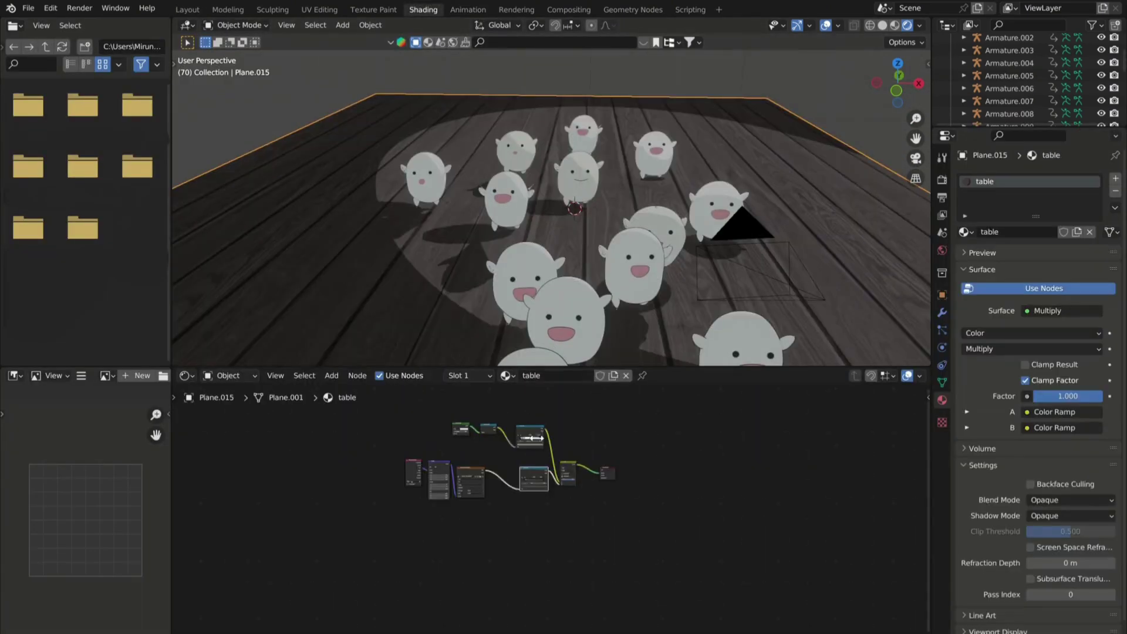
{"action": "scroll", "coordinate": [522, 432], "scroll_direction": "up", "scroll_amount": 4}
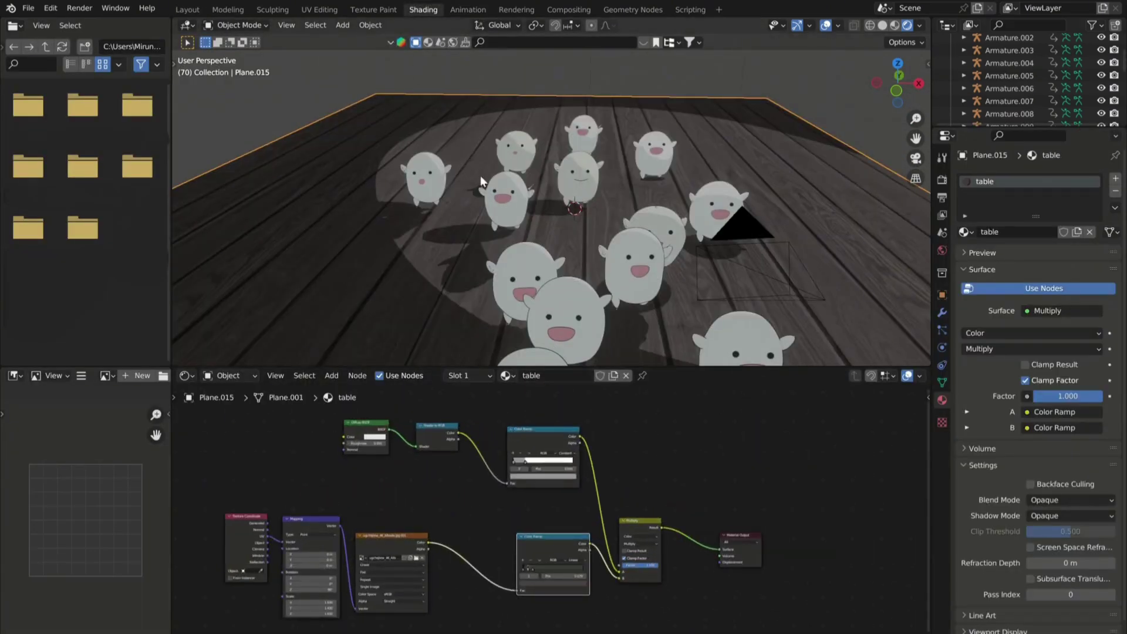
{"action": "scroll", "coordinate": [480, 186], "scroll_direction": "down", "scroll_amount": 4}
{"action": "scroll", "coordinate": [541, 170], "scroll_direction": "up", "scroll_amount": 5}
{"action": "scroll", "coordinate": [520, 123], "scroll_direction": "down", "scroll_amount": 4}
{"action": "scroll", "coordinate": [523, 171], "scroll_direction": "up", "scroll_amount": 2}
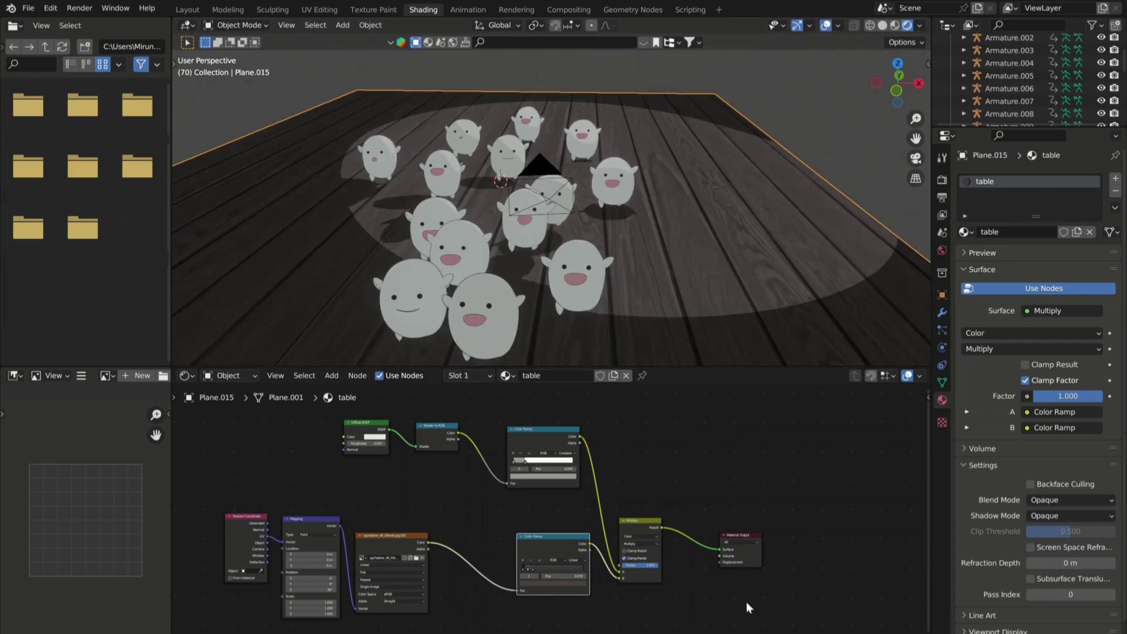
Rearrange the table material's nodes and create a new blank 2048 × 2048 px image in the added Image Texture node.
{"action": "scroll", "coordinate": [629, 531], "scroll_direction": "down", "scroll_amount": 2}
{"action": "left_click_drag", "start_coordinate": [661, 543], "coordinate": [732, 541]}
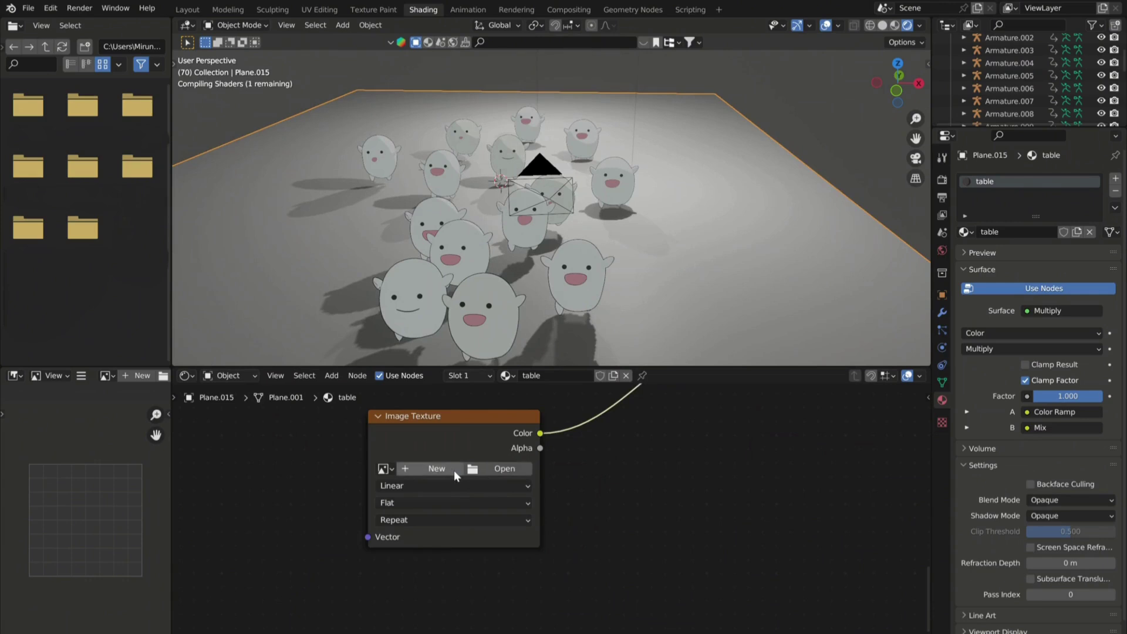
{"action": "left_click", "coordinate": [452, 470]}
{"action": "left_click", "coordinate": [494, 507]}
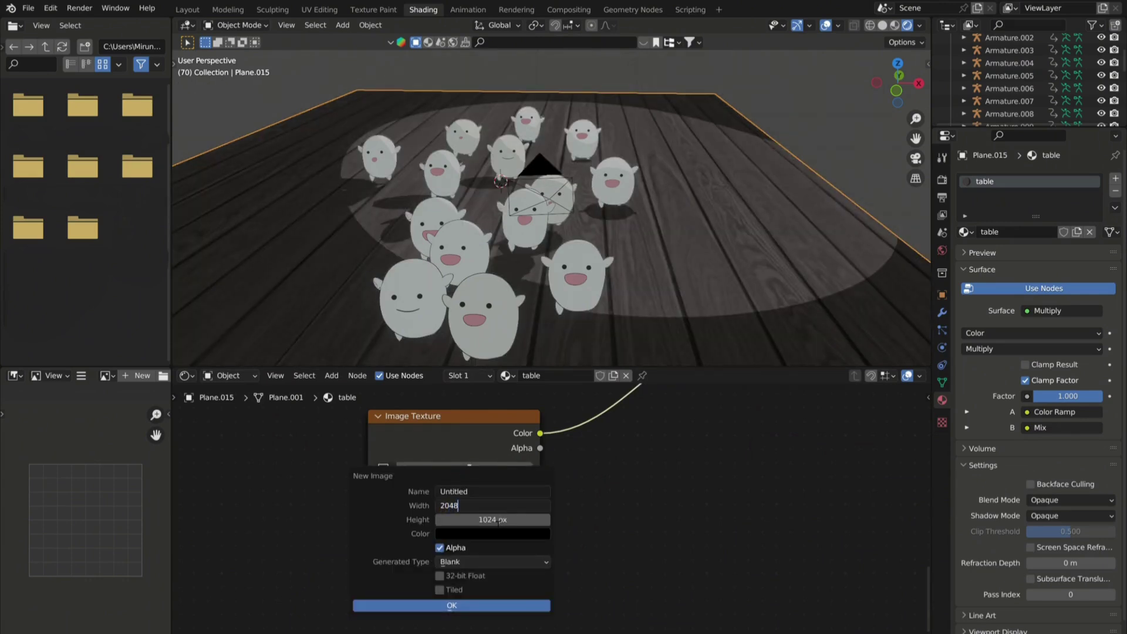
{"action": "key", "text": "Return"}
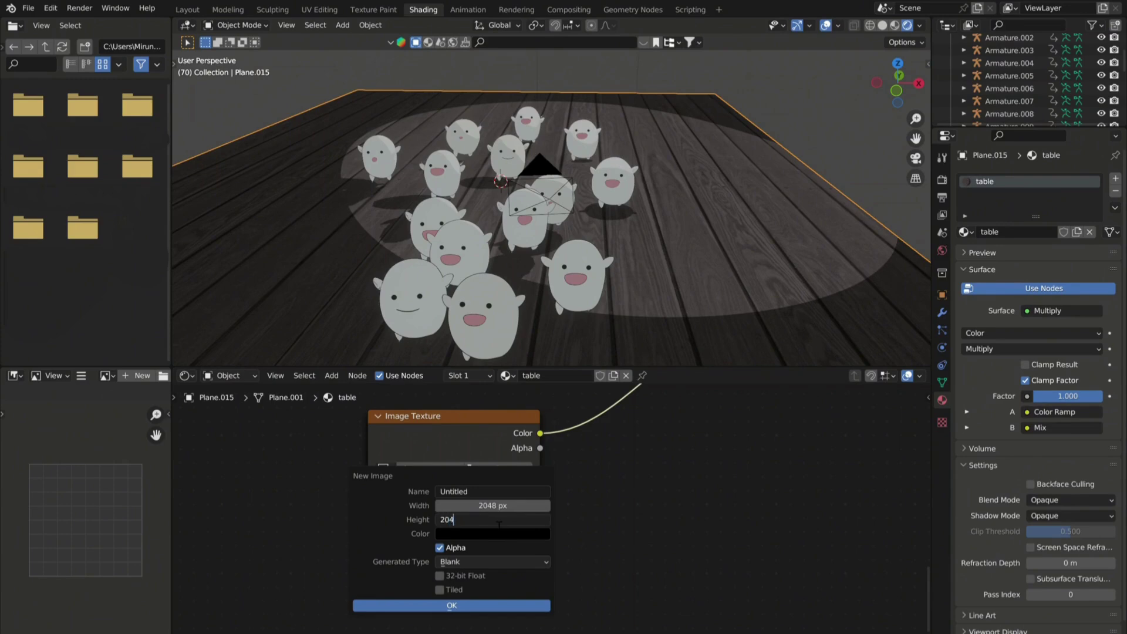
{"action": "left_click", "coordinate": [526, 606]}
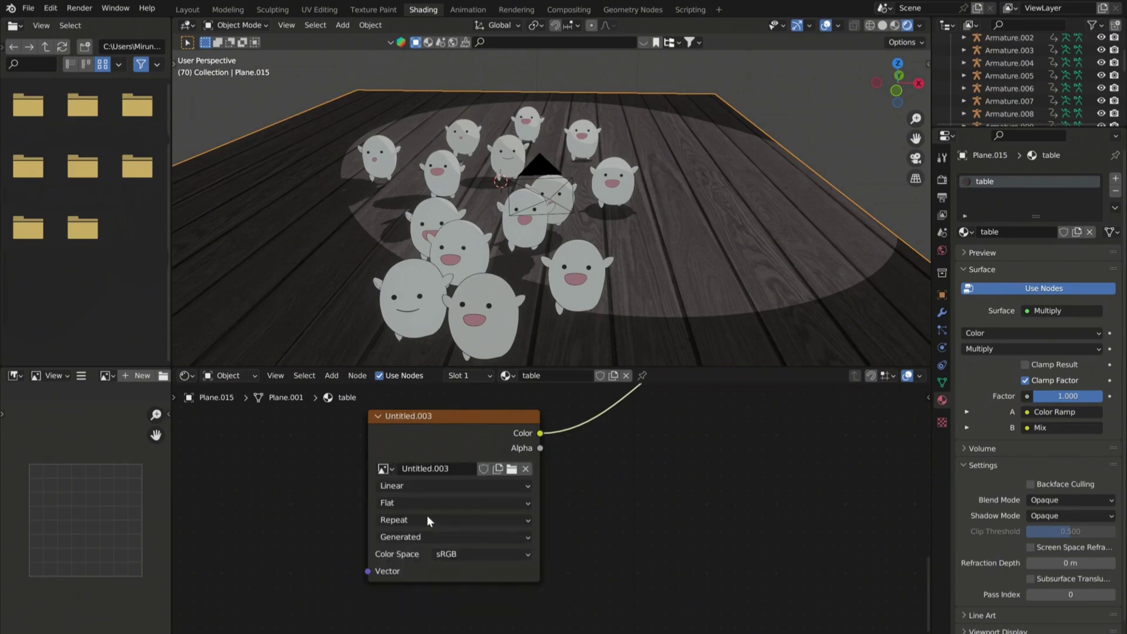
Unwrap the floor plane's UVs in Edit Mode and return to Object Mode.
{"action": "left_click", "coordinate": [255, 25]}
{"action": "left_click", "coordinate": [238, 41]}
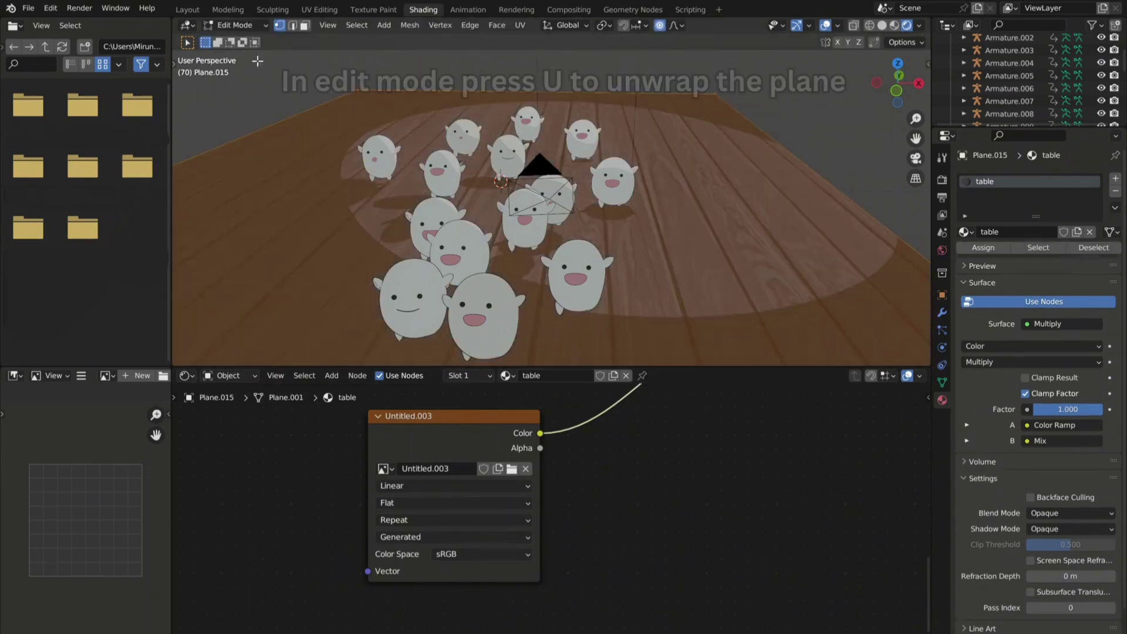
{"action": "key", "text": "u"}
{"action": "left_click", "coordinate": [563, 128]}
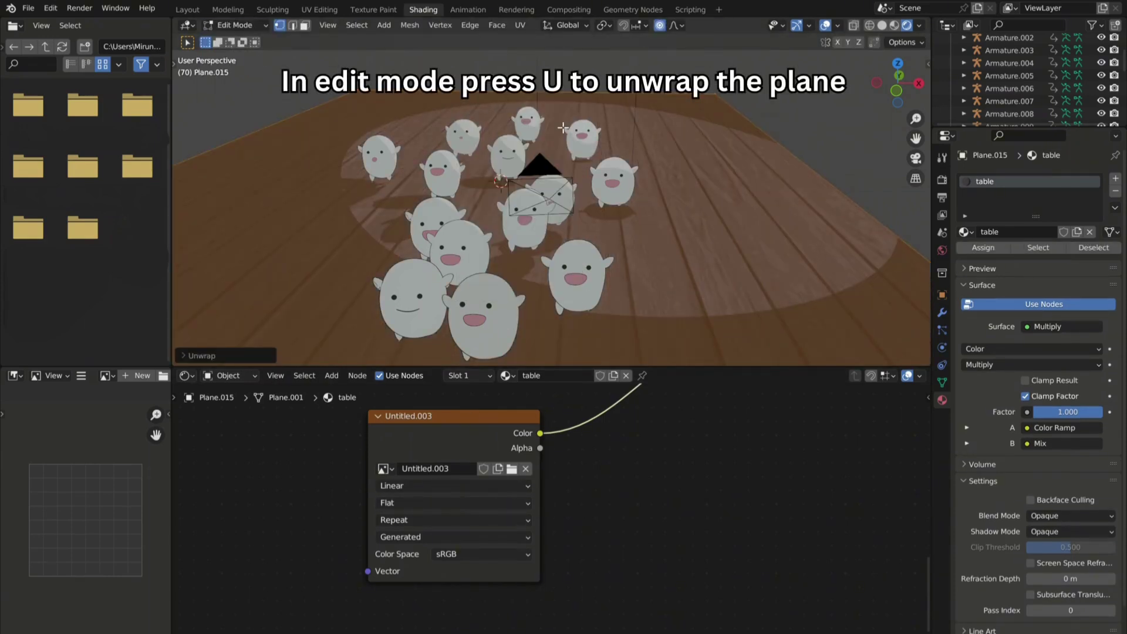
{"action": "left_click", "coordinate": [255, 25]}
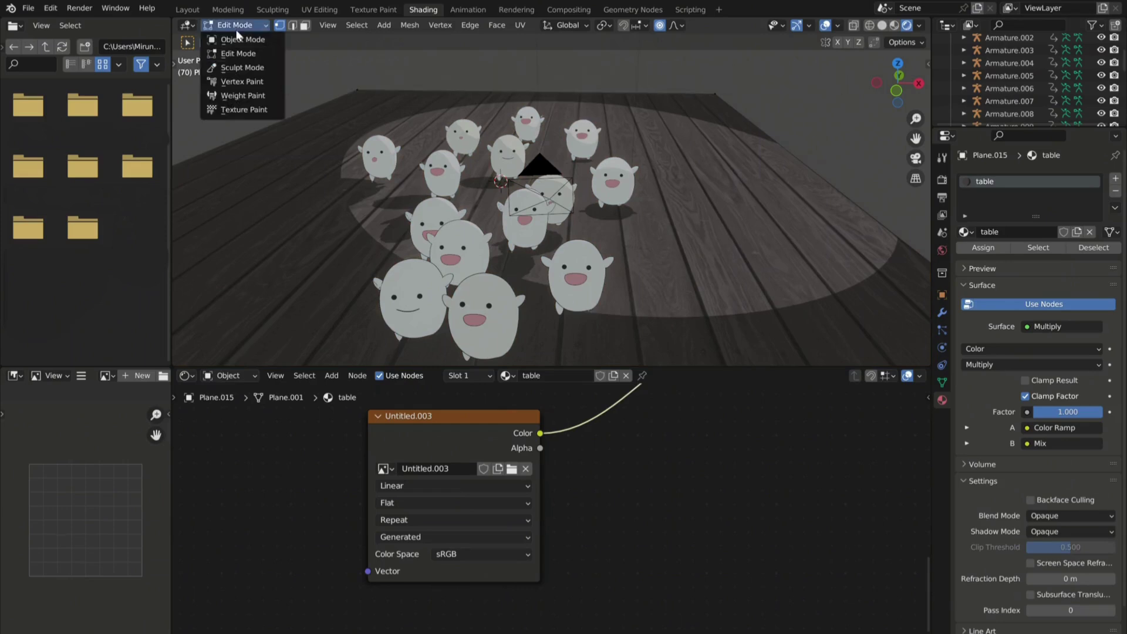
{"action": "left_click", "coordinate": [235, 35]}
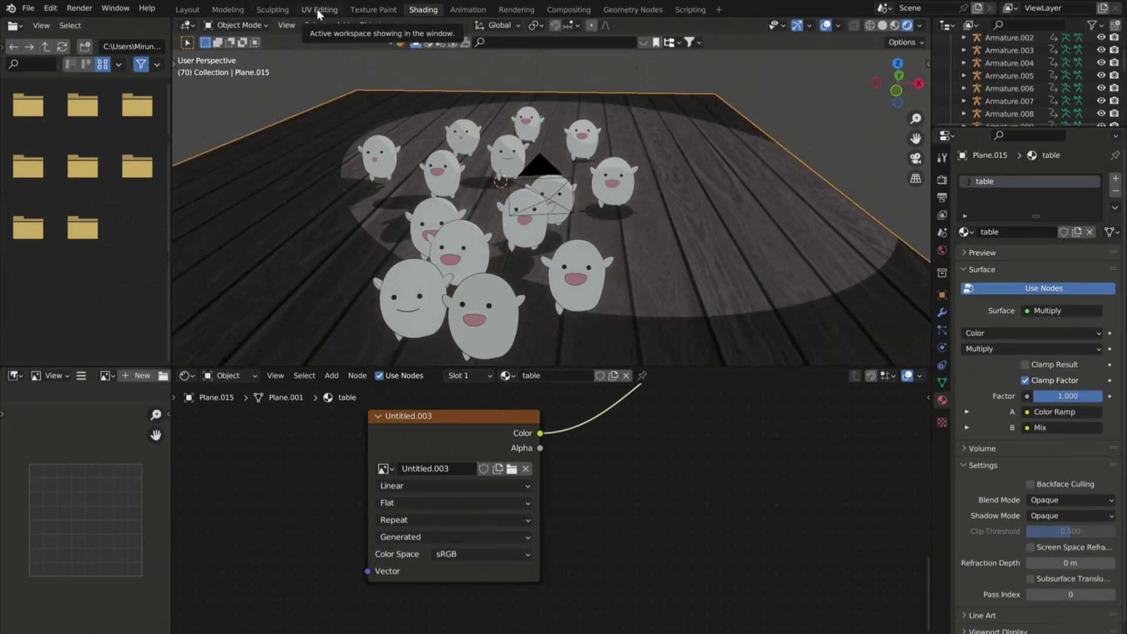
Switch to the Texture Paint workspace with the floor plane ready for painting.
{"action": "scroll", "coordinate": [484, 542], "scroll_direction": "down", "scroll_amount": 14}
{"action": "scroll", "coordinate": [512, 471], "scroll_direction": "up", "scroll_amount": 5}
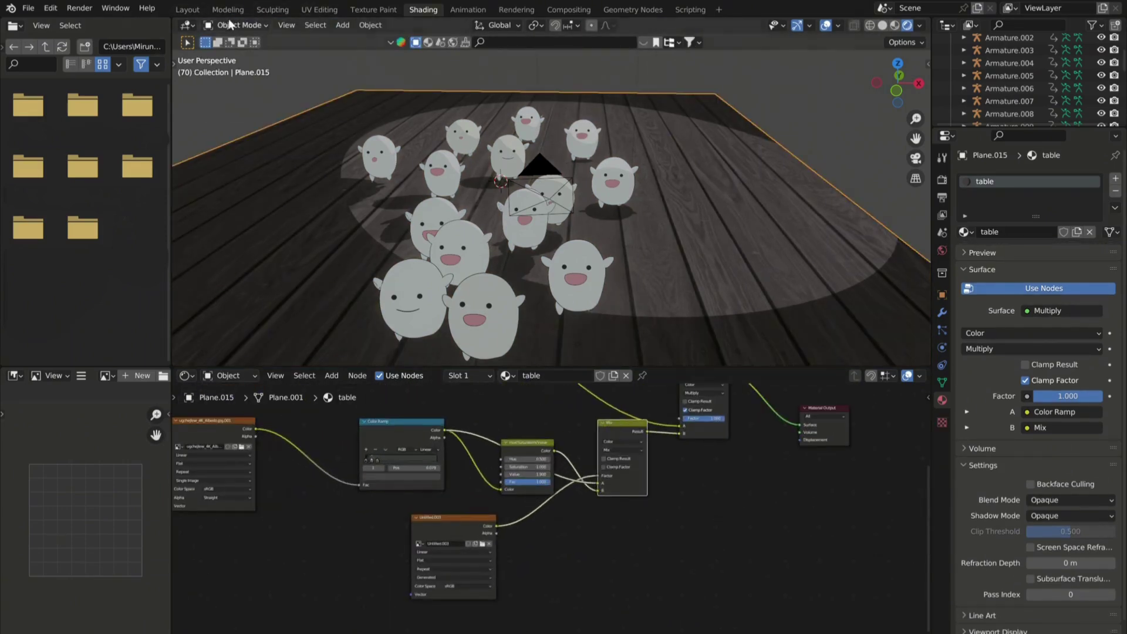
{"action": "left_click", "coordinate": [313, 10]}
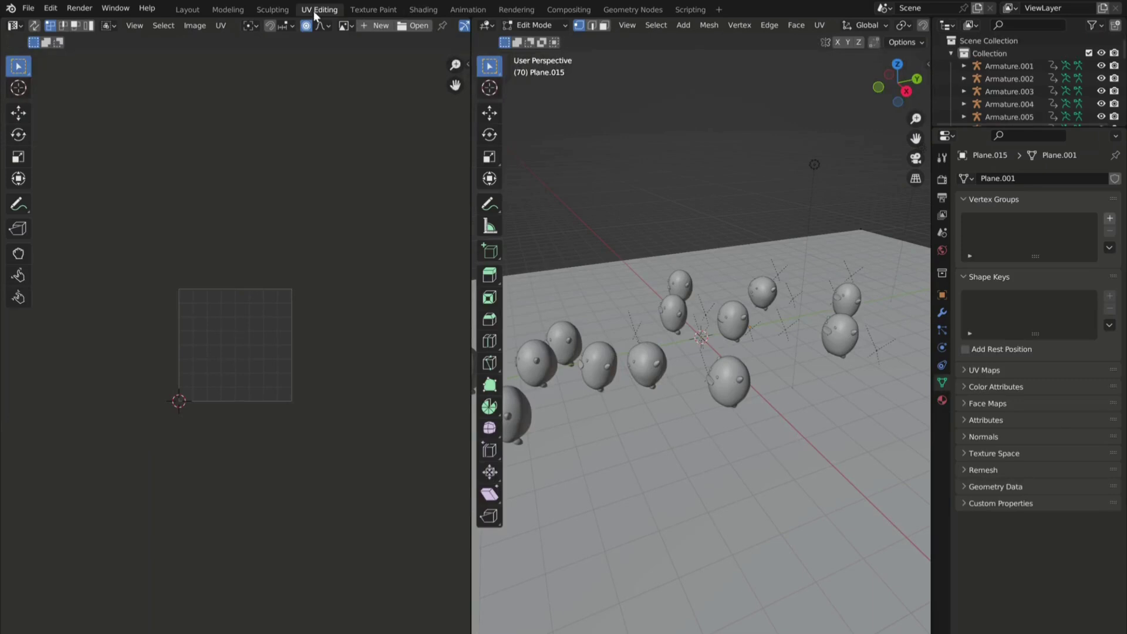
{"action": "left_click", "coordinate": [372, 9]}
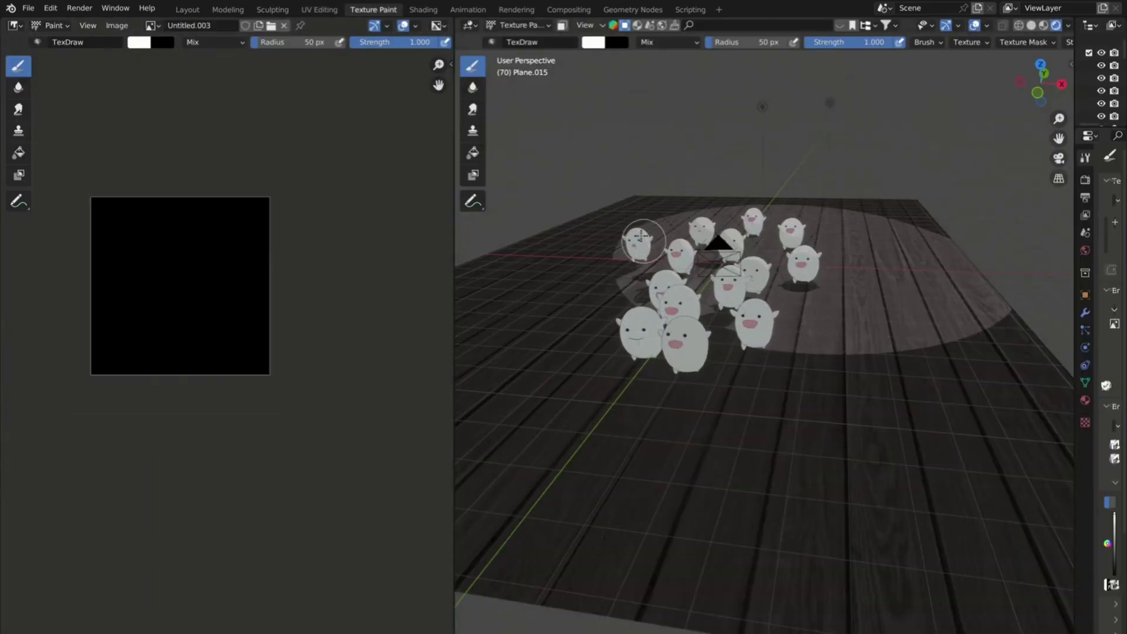
{"action": "middle_click_drag", "start_coordinate": [615, 209], "coordinate": [634, 229]}
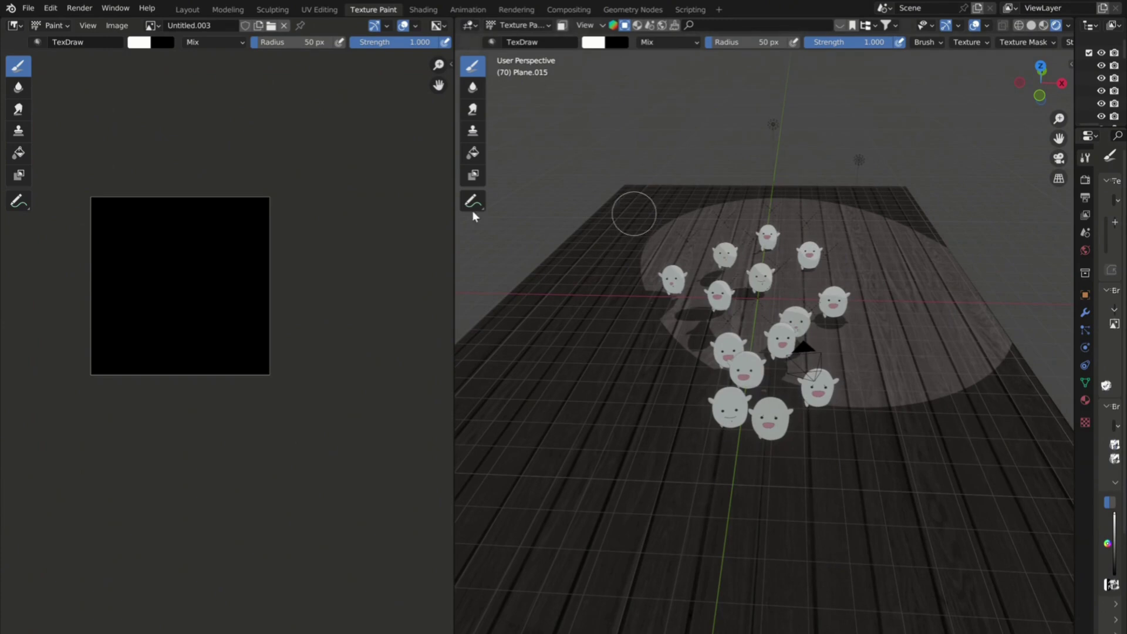
Enlarge the 3D view and the brush properties area, and make Untitled.003 the active texture slot.
{"action": "left_click_drag", "start_coordinate": [464, 217], "coordinate": [247, 252]}
{"action": "scroll", "coordinate": [454, 228], "scroll_direction": "down", "scroll_amount": 4}
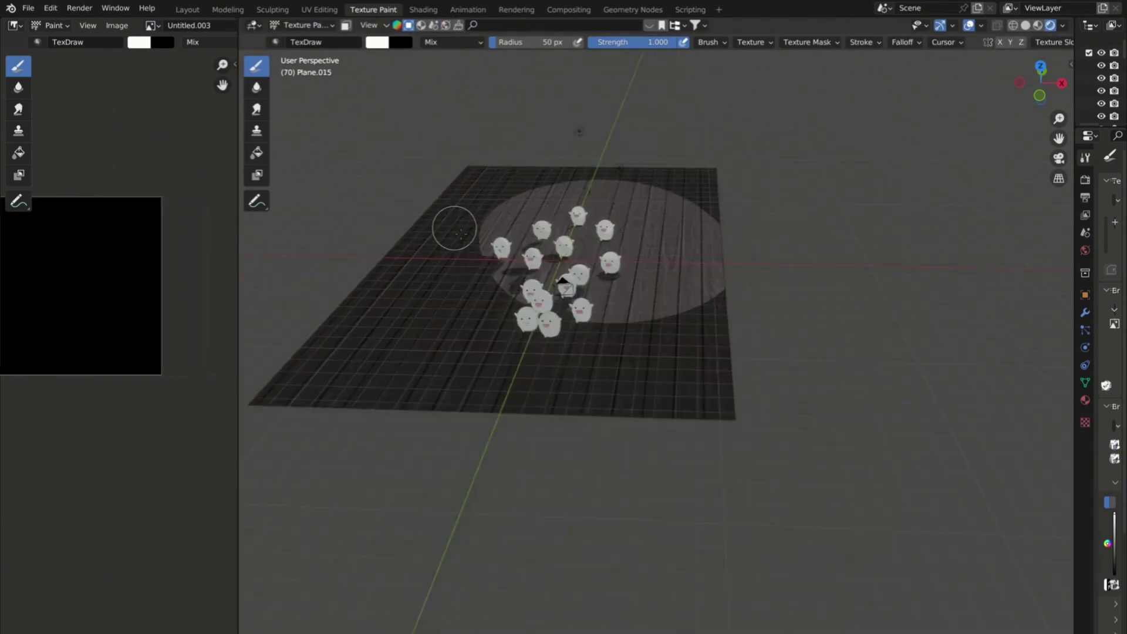
{"action": "scroll", "coordinate": [537, 233], "scroll_direction": "up", "scroll_amount": 5}
{"action": "mouse_move", "coordinate": [1081, 256]}
{"action": "left_mouse_down"}
{"action": "mouse_move", "coordinate": [841, 262]}
{"action": "mouse_move", "coordinate": [917, 251]}
{"action": "left_mouse_up"}
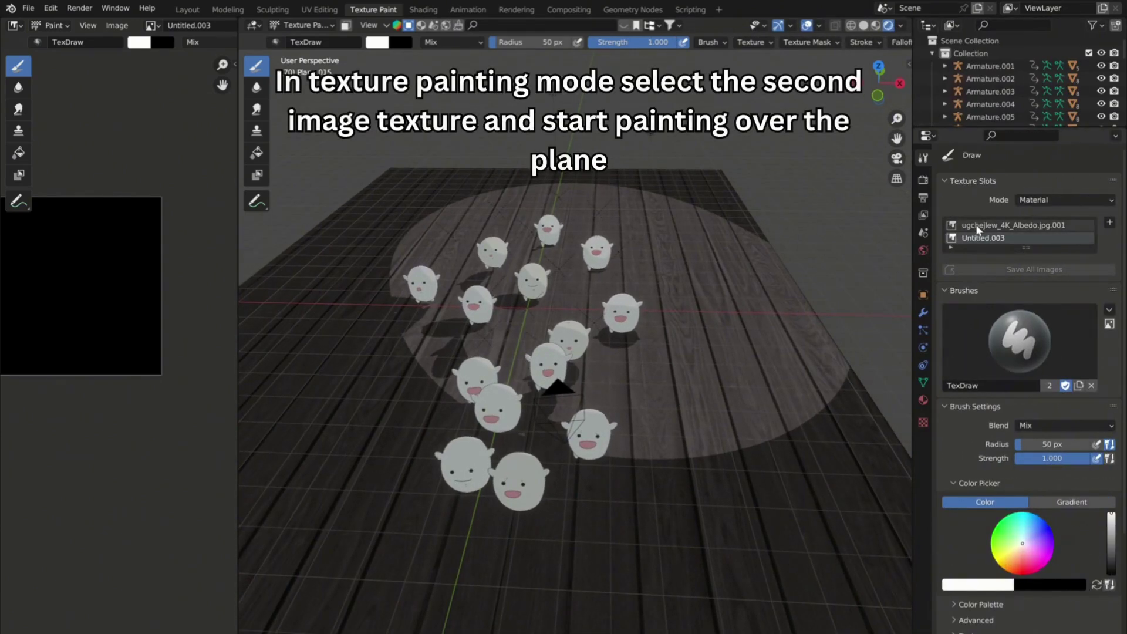
{"action": "left_click", "coordinate": [1052, 226]}
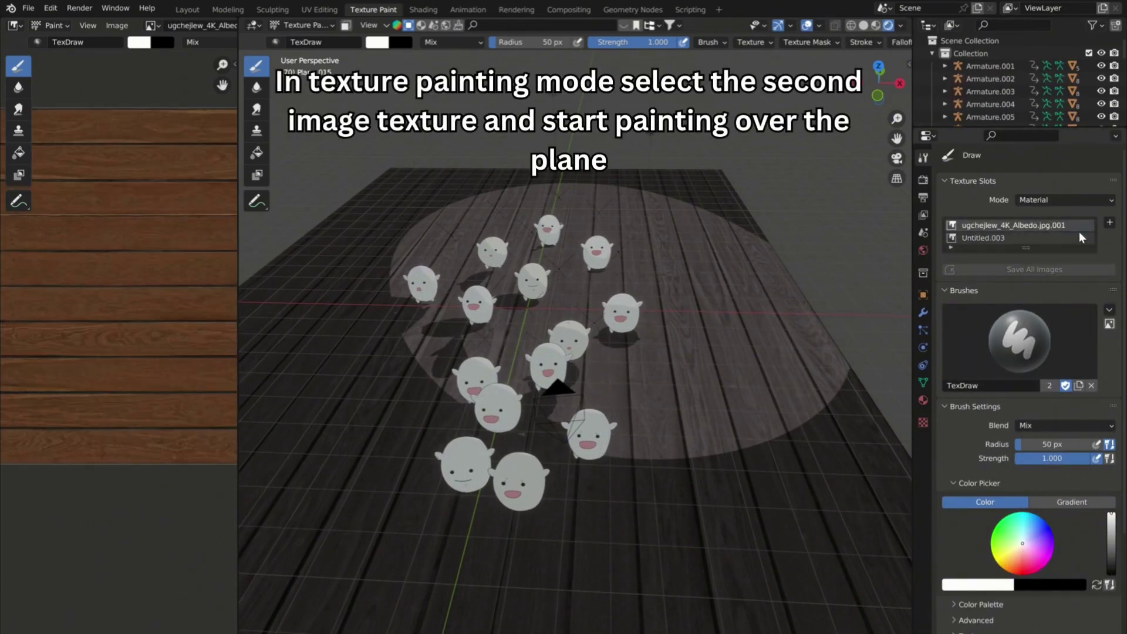
{"action": "left_click", "coordinate": [1061, 235]}
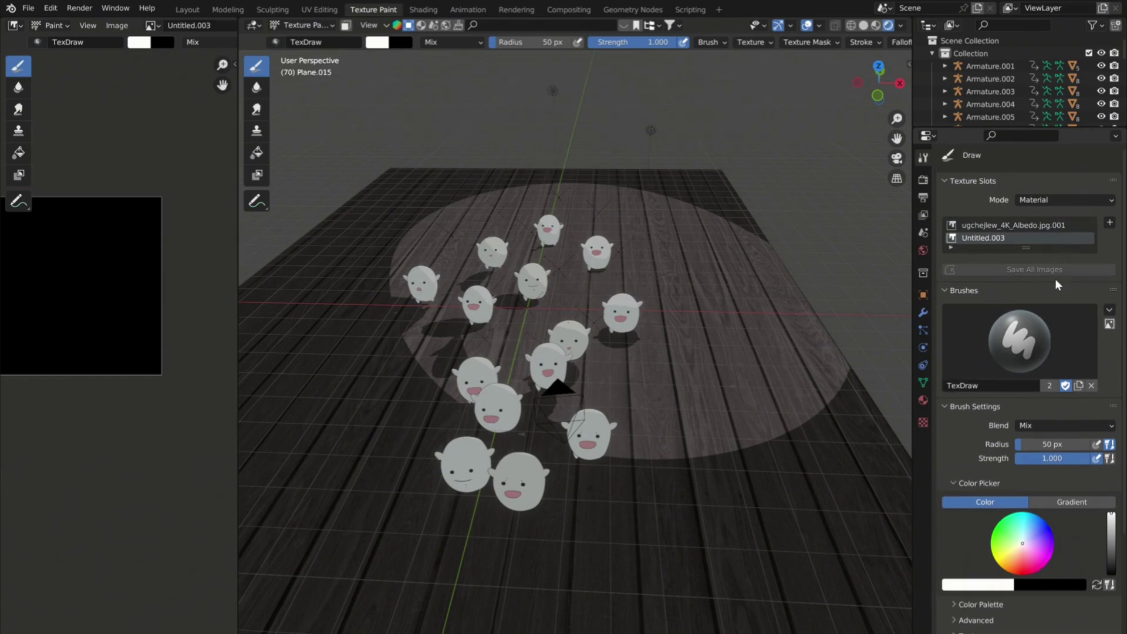
Try white strokes on the lit planks beside the crowd and undo them.
{"action": "mouse_move", "coordinate": [681, 258]}
{"action": "left_mouse_down"}
{"action": "mouse_move", "coordinate": [713, 399]}
{"action": "mouse_move", "coordinate": [653, 268]}
{"action": "left_mouse_up"}
{"action": "mouse_move", "coordinate": [712, 299]}
{"action": "left_mouse_down"}
{"action": "mouse_move", "coordinate": [720, 257]}
{"action": "mouse_move", "coordinate": [751, 317]}
{"action": "left_mouse_up"}
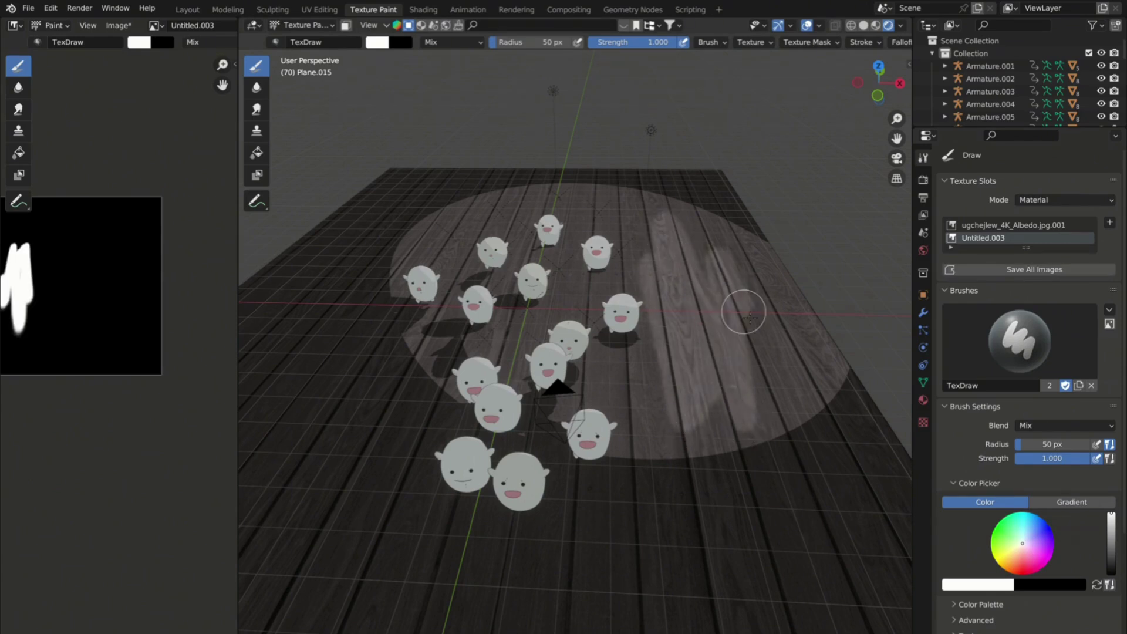
{"action": "middle_click_drag", "start_coordinate": [705, 299], "coordinate": [632, 299]}
{"action": "key", "text": "ctrl+z"}
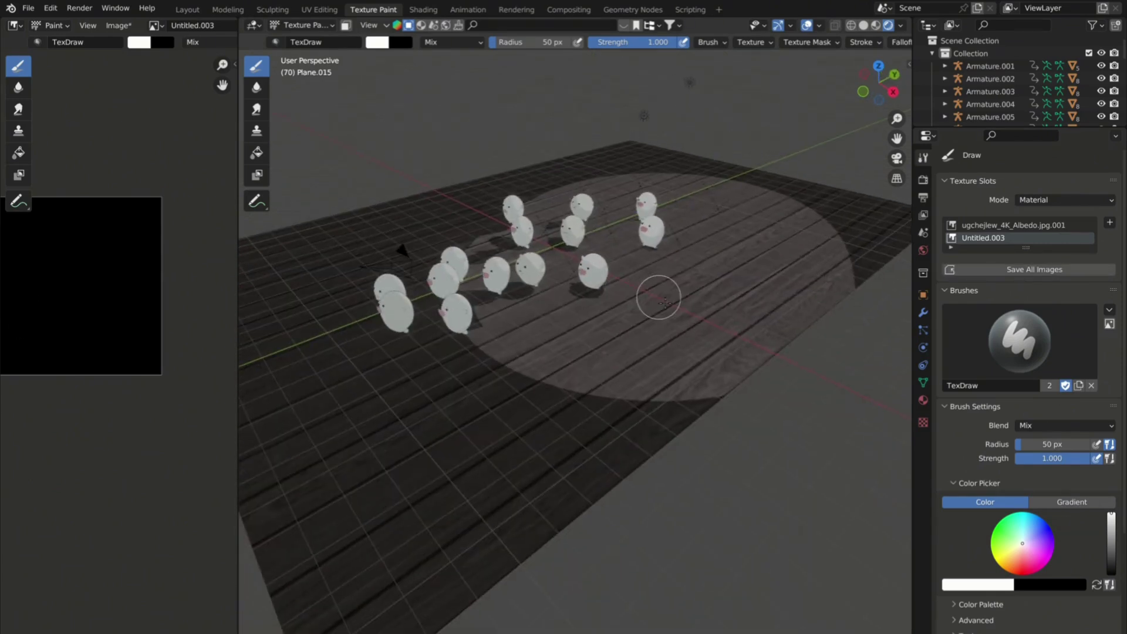
Set the table material's Hue/Saturation/Value node to hue 0.900, saturation 2.000 and value 2.000.
{"action": "scroll", "coordinate": [655, 311], "scroll_direction": "up", "scroll_amount": 4}
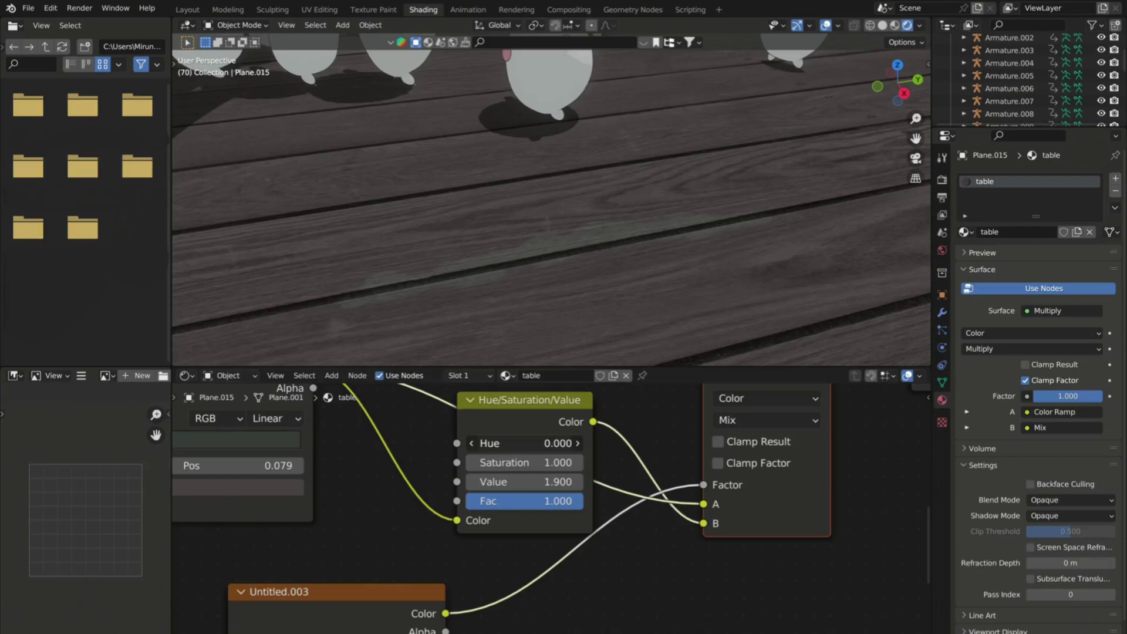
{"action": "mouse_move", "coordinate": [517, 481]}
{"action": "left_mouse_down"}
{"action": "mouse_move", "coordinate": [552, 481]}
{"action": "mouse_move", "coordinate": [552, 463]}
{"action": "left_mouse_up"}
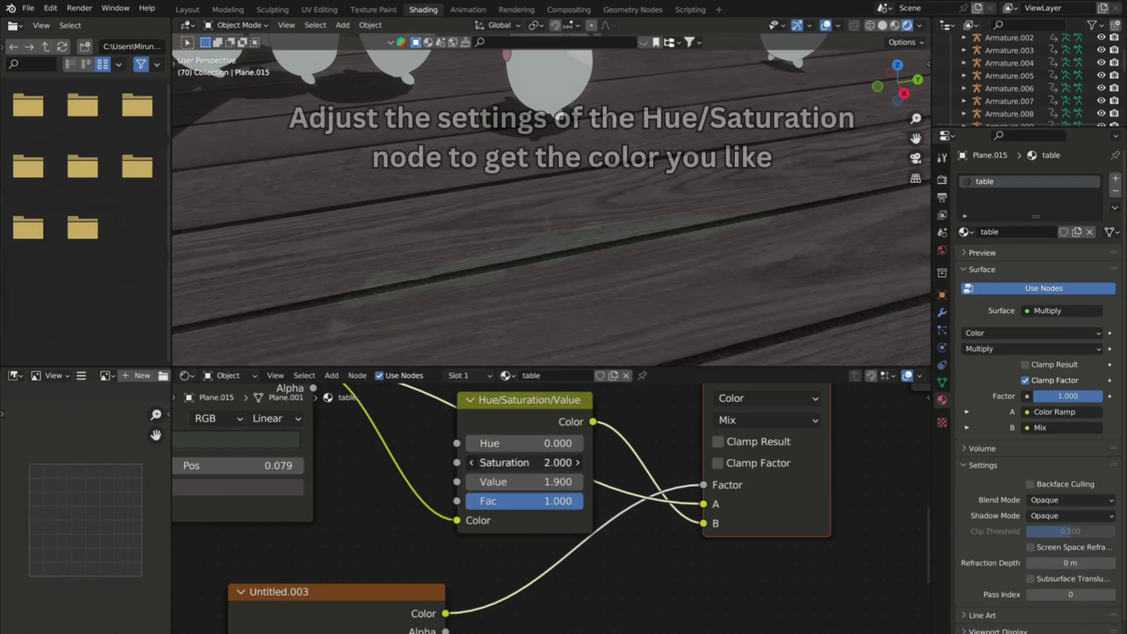
{"action": "left_click_drag", "start_coordinate": [492, 484], "coordinate": [517, 484]}
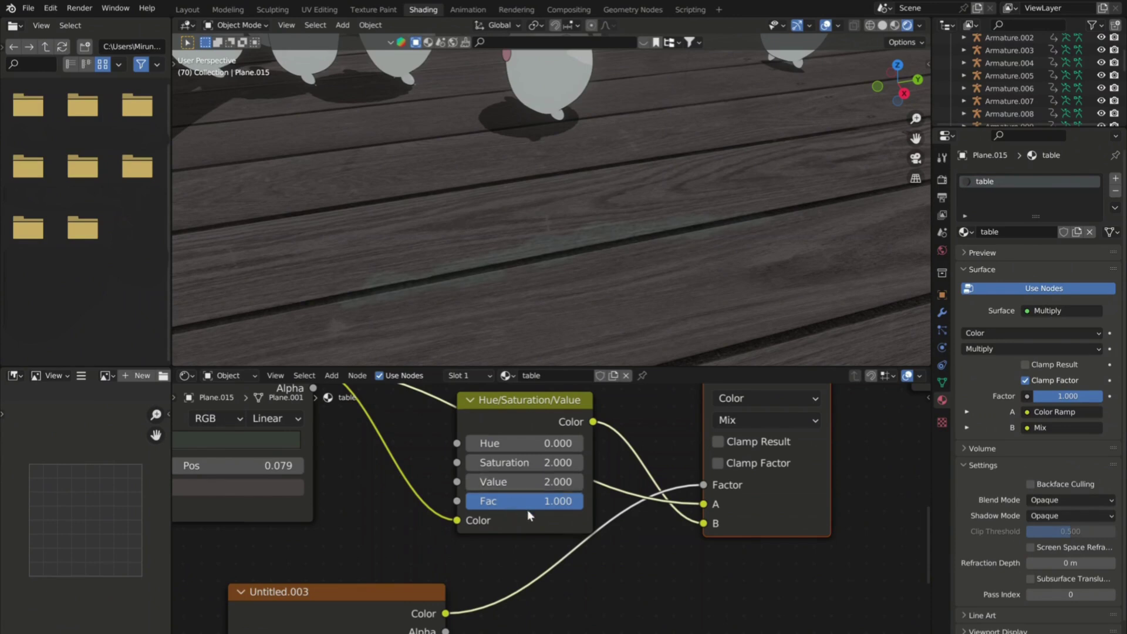
{"action": "left_click_drag", "start_coordinate": [517, 501], "coordinate": [573, 501]}
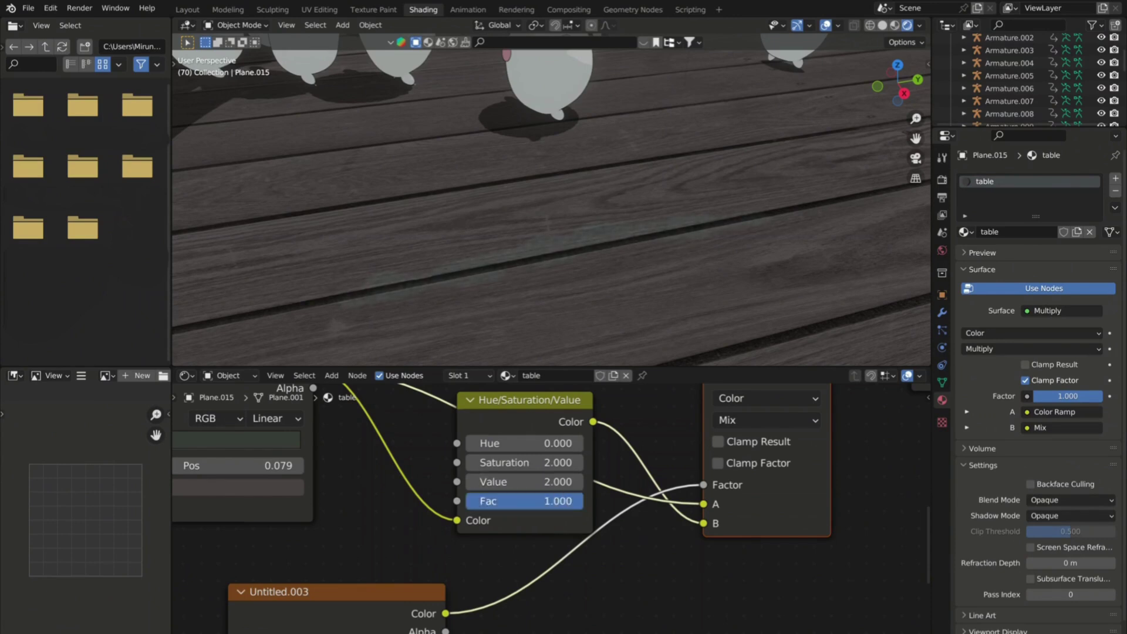
{"action": "left_click", "coordinate": [578, 443]}
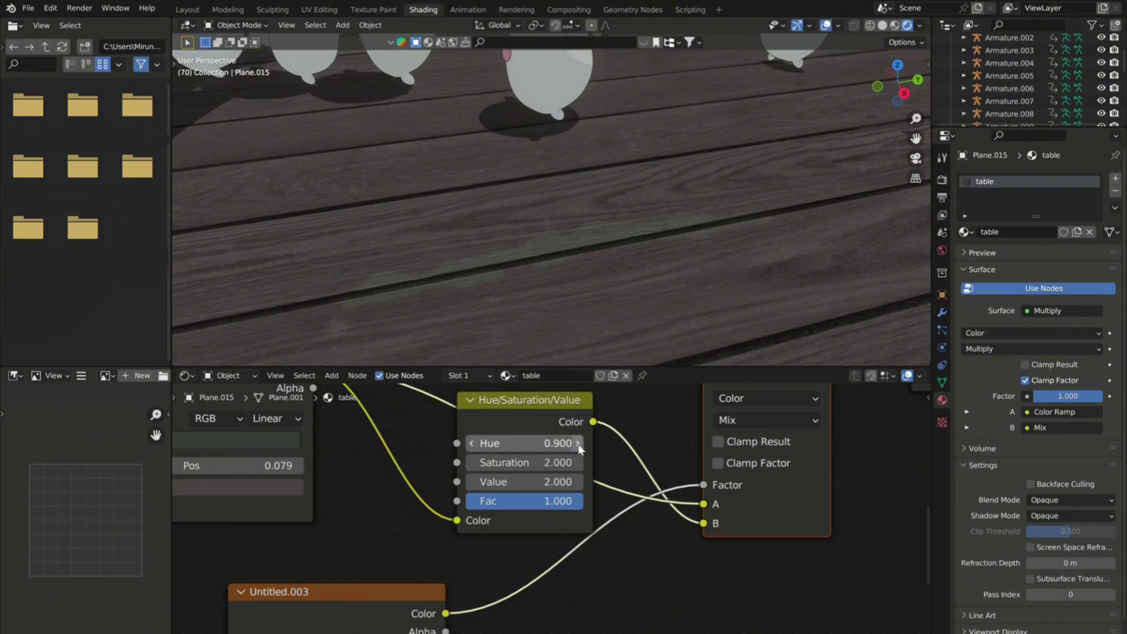
{"action": "left_click", "coordinate": [470, 446]}
Return to the Texture Paint workspace and strengthen the green tint along the plank seam beside the crowd.
{"action": "middle_click_drag", "start_coordinate": [566, 284], "coordinate": [588, 299]}
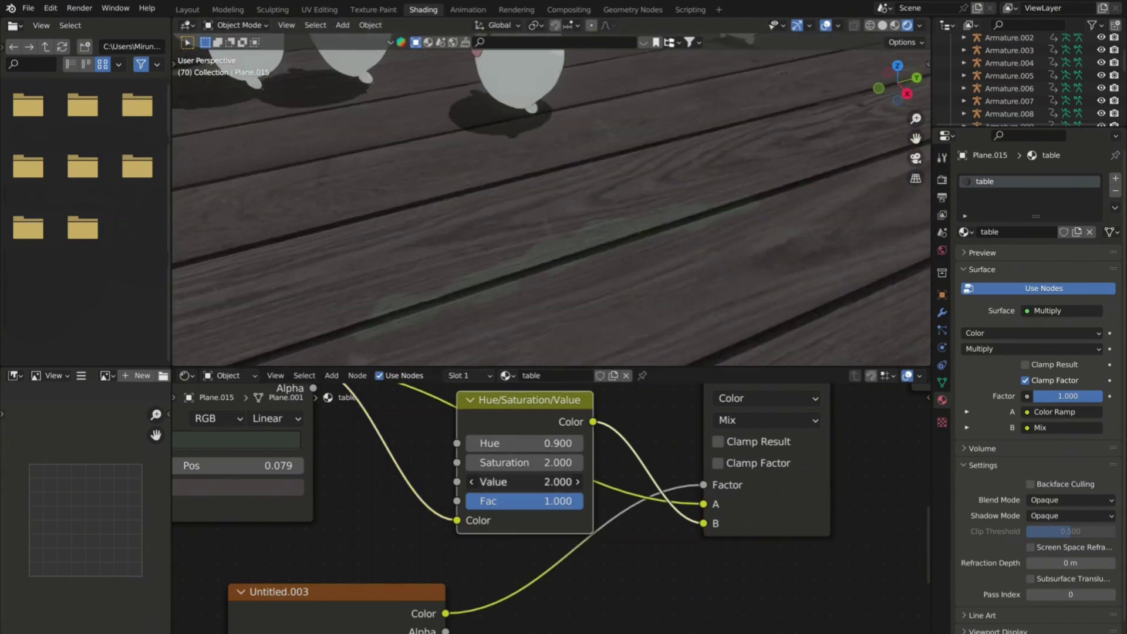
{"action": "scroll", "coordinate": [594, 482], "scroll_direction": "down", "scroll_amount": 7}
{"action": "middle_click_drag", "start_coordinate": [597, 484], "coordinate": [590, 499]}
{"action": "scroll", "coordinate": [588, 293], "scroll_direction": "down", "scroll_amount": 4}
{"action": "middle_click_drag", "start_coordinate": [564, 264], "coordinate": [570, 235]}
{"action": "scroll", "coordinate": [570, 235], "scroll_direction": "up", "scroll_amount": 4}
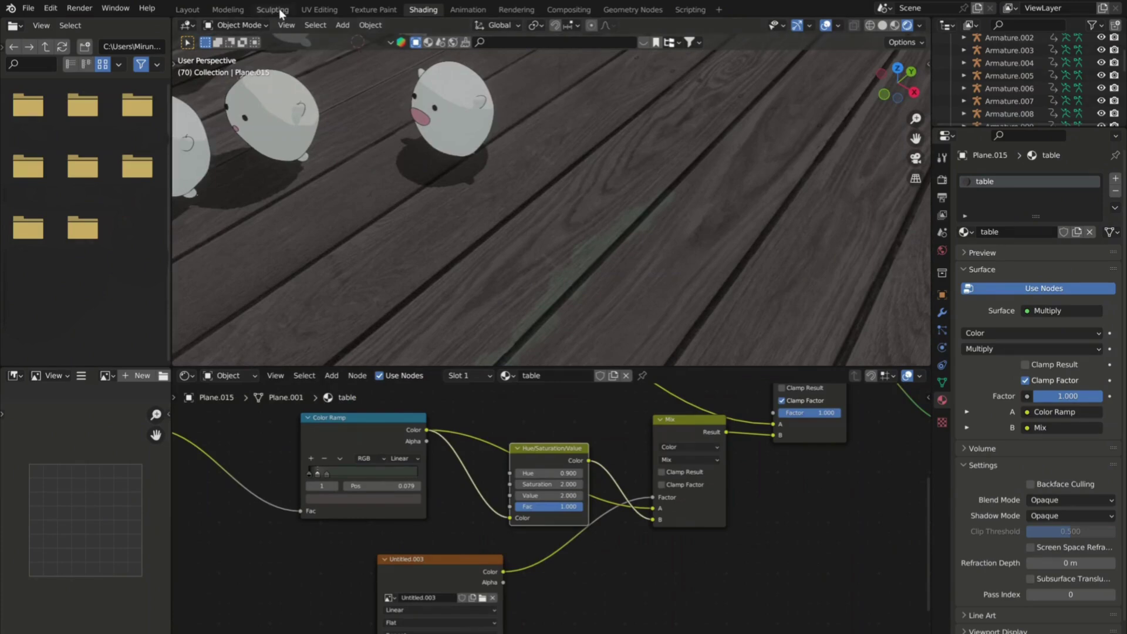
{"action": "left_click", "coordinate": [373, 9]}
{"action": "scroll", "coordinate": [552, 258], "scroll_direction": "up", "scroll_amount": 6}
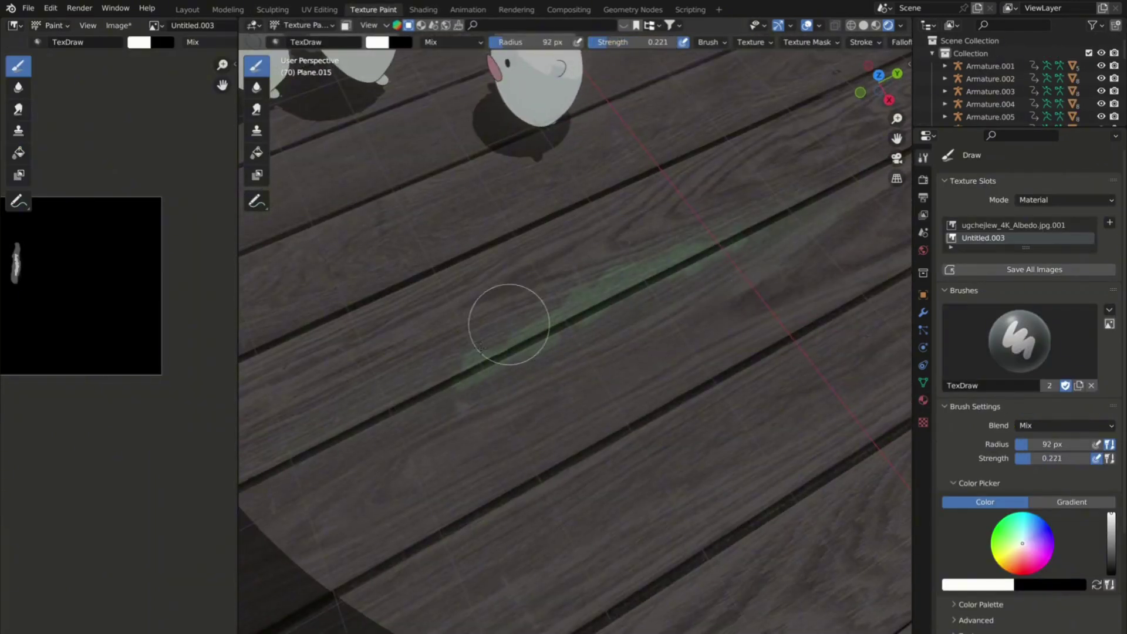
{"action": "middle_click_drag", "start_coordinate": [510, 325], "coordinate": [564, 504], "text": "shift"}
{"action": "scroll", "coordinate": [645, 234], "scroll_direction": "up", "scroll_amount": 4}
{"action": "left_click_drag", "start_coordinate": [611, 241], "coordinate": [669, 209]}
Paint a second green streak along the planks between the spirits, raising the brush strength to 0.544, and check the camera view.
{"action": "scroll", "coordinate": [669, 209], "scroll_direction": "down", "scroll_amount": 5}
{"action": "left_click_drag", "start_coordinate": [575, 235], "coordinate": [738, 166]}
{"action": "left_click_drag", "start_coordinate": [606, 42], "coordinate": [635, 43]}
{"action": "left_click_drag", "start_coordinate": [705, 176], "coordinate": [758, 160]}
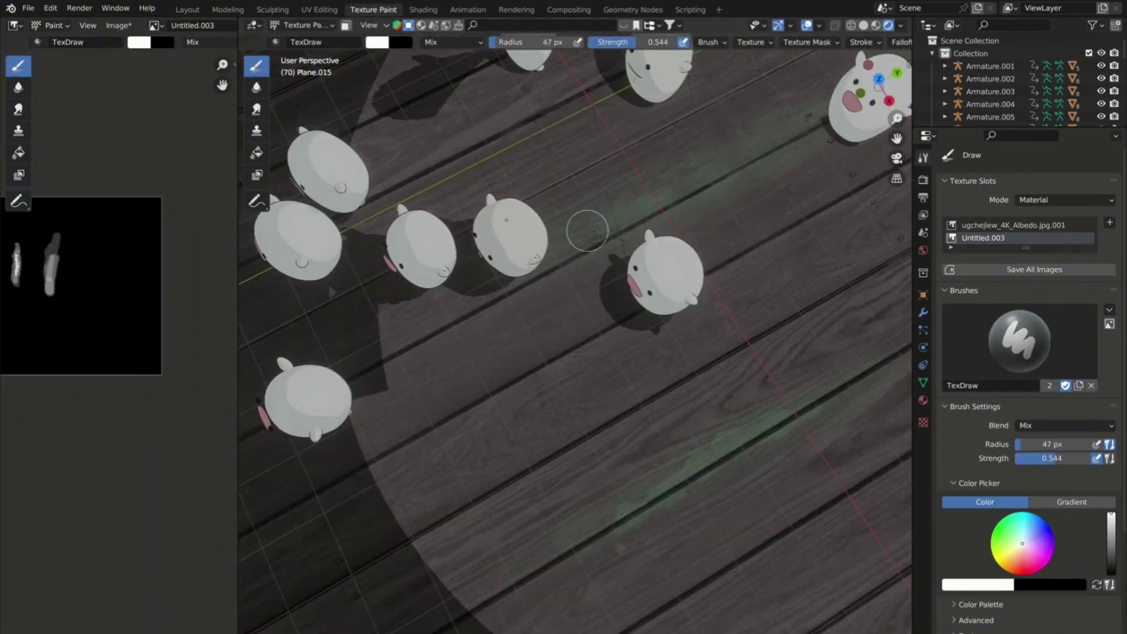
{"action": "left_click_drag", "start_coordinate": [663, 212], "coordinate": [813, 146]}
{"action": "left_click", "coordinate": [899, 158]}
Set the brush radius to 36 px, lower its strength to 0.176, and paint another green streak along the planks between the spirits.
{"action": "mouse_move", "coordinate": [587, 253]}
{"action": "middle_mouse_down"}
{"action": "mouse_move", "coordinate": [591, 352]}
{"action": "mouse_move", "coordinate": [564, 376]}
{"action": "middle_mouse_up"}
{"action": "scroll", "coordinate": [591, 352], "scroll_direction": "up", "scroll_amount": 5}
{"action": "left_click_drag", "start_coordinate": [537, 43], "coordinate": [532, 44]}
{"action": "scroll", "coordinate": [420, 202], "scroll_direction": "down", "scroll_amount": 2}
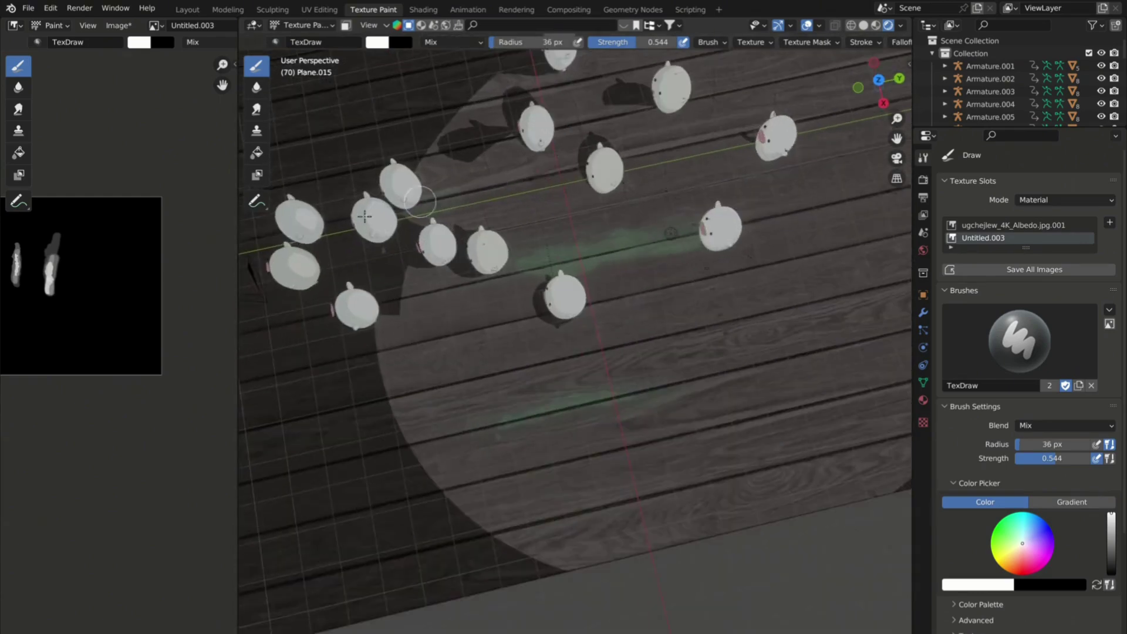
{"action": "scroll", "coordinate": [365, 217], "scroll_direction": "up", "scroll_amount": 3}
{"action": "middle_click_drag", "start_coordinate": [364, 217], "coordinate": [376, 213]}
{"action": "left_click_drag", "start_coordinate": [493, 169], "coordinate": [602, 140]}
{"action": "left_click_drag", "start_coordinate": [636, 42], "coordinate": [641, 42]}
{"action": "left_click_drag", "start_coordinate": [497, 169], "coordinate": [602, 140]}
{"action": "key", "text": "KP_0"}
Raise the brush strength to 0.402 and extend the green streak along the plank gap among the rear spirits.
{"action": "middle_click_drag", "start_coordinate": [395, 352], "coordinate": [552, 309]}
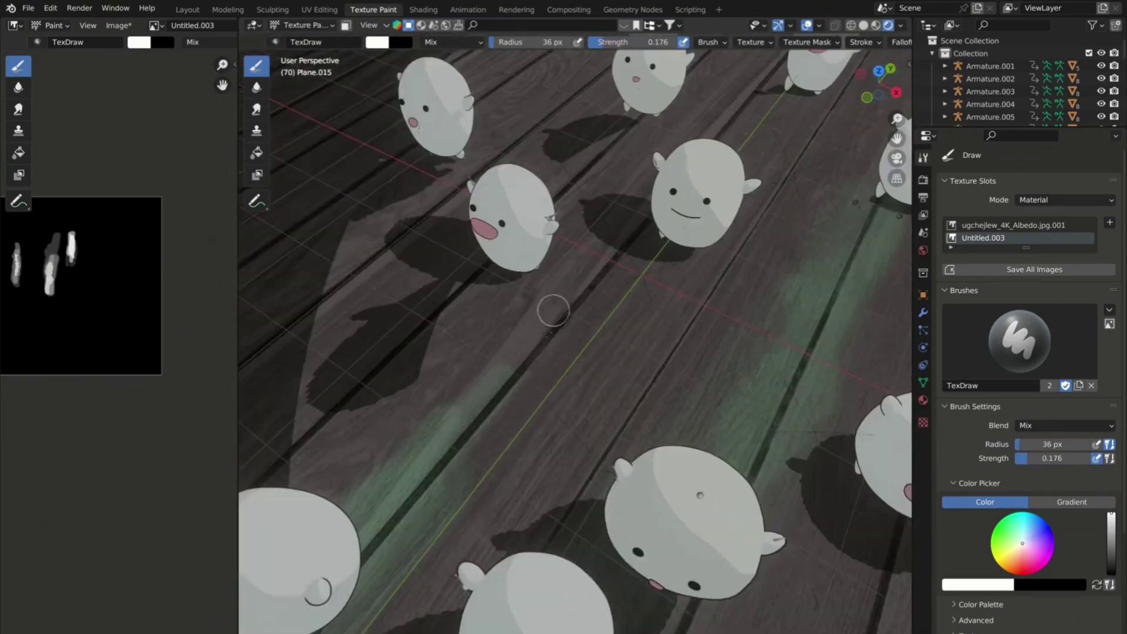
{"action": "scroll", "coordinate": [461, 385], "scroll_direction": "down", "scroll_amount": 2}
{"action": "left_click_drag", "start_coordinate": [605, 43], "coordinate": [616, 42]}
{"action": "scroll", "coordinate": [593, 282], "scroll_direction": "up", "scroll_amount": 4}
{"action": "left_click_drag", "start_coordinate": [640, 235], "coordinate": [575, 300]}
{"action": "middle_click_drag", "start_coordinate": [529, 253], "coordinate": [505, 282]}
{"action": "scroll", "coordinate": [473, 256], "scroll_direction": "down", "scroll_amount": 6}
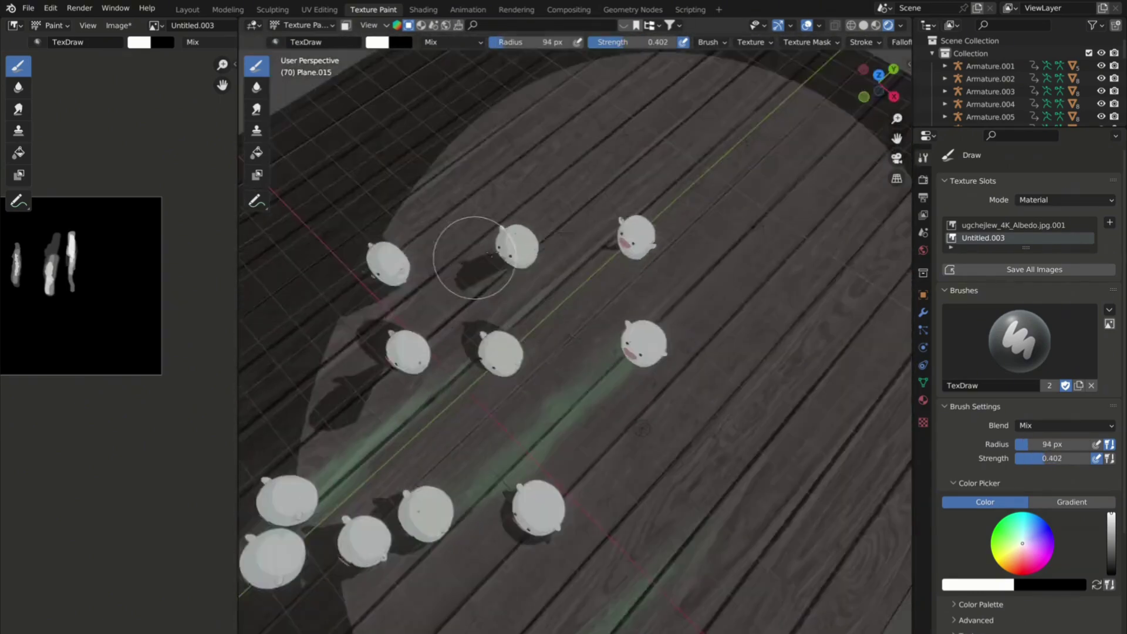
Set the brush to 73 px radius and 0.324 strength, and paint green streaks on the planks behind the crowd.
{"action": "scroll", "coordinate": [474, 256], "scroll_direction": "up", "scroll_amount": 6}
{"action": "left_click_drag", "start_coordinate": [536, 44], "coordinate": [531, 43]}
{"action": "left_click_drag", "start_coordinate": [629, 44], "coordinate": [630, 44]}
{"action": "left_click_drag", "start_coordinate": [646, 106], "coordinate": [375, 316]}
{"action": "scroll", "coordinate": [389, 320], "scroll_direction": "down", "scroll_amount": 5}
{"action": "left_click_drag", "start_coordinate": [517, 241], "coordinate": [561, 214]}
{"action": "middle_click_drag", "start_coordinate": [562, 213], "coordinate": [518, 235]}
{"action": "scroll", "coordinate": [518, 243], "scroll_direction": "down", "scroll_amount": 3}
{"action": "left_click_drag", "start_coordinate": [518, 243], "coordinate": [757, 223]}
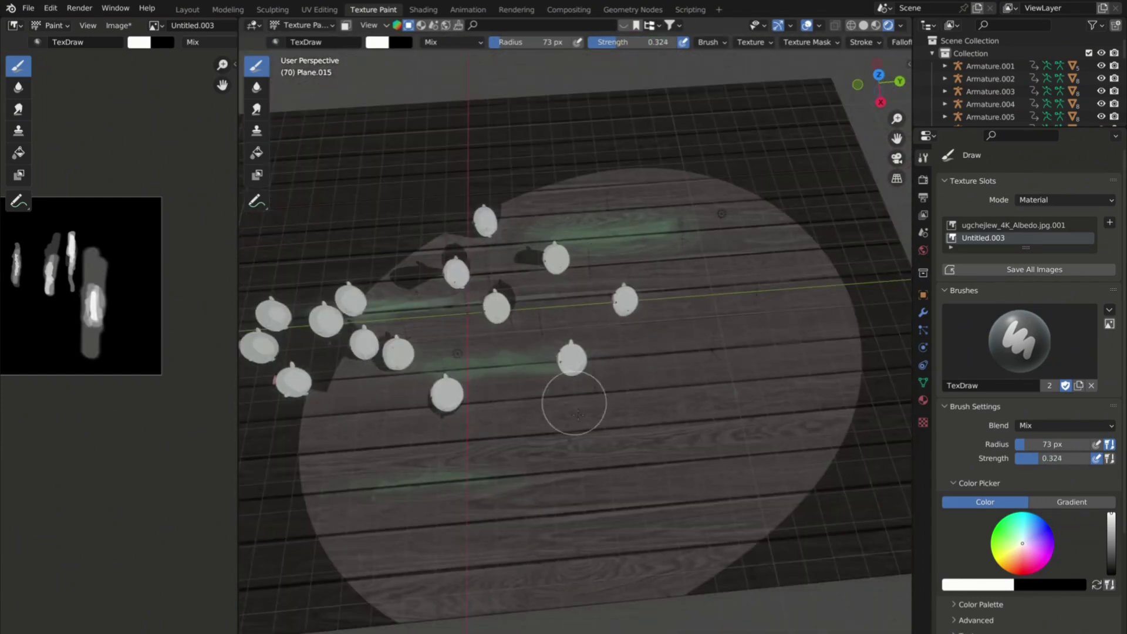
Paint long, broad green streaks across the remaining open lit planks, adjusting the brush strength and radius.
{"action": "middle_click_drag", "start_coordinate": [734, 336], "coordinate": [786, 296], "text": "shift"}
{"action": "left_click_drag", "start_coordinate": [552, 405], "coordinate": [770, 399]}
{"action": "left_click_drag", "start_coordinate": [822, 305], "coordinate": [635, 320]}
{"action": "left_click_drag", "start_coordinate": [629, 42], "coordinate": [634, 42]}
{"action": "scroll", "coordinate": [587, 329], "scroll_direction": "up", "scroll_amount": 3}
{"action": "middle_click_drag", "start_coordinate": [733, 325], "coordinate": [431, 438]}
{"action": "mouse_move", "coordinate": [692, 329]}
{"action": "middle_mouse_down"}
{"action": "mouse_move", "coordinate": [785, 272]}
{"action": "mouse_move", "coordinate": [601, 330]}
{"action": "middle_mouse_up"}
{"action": "scroll", "coordinate": [601, 330], "scroll_direction": "down", "scroll_amount": 2}
{"action": "left_click_drag", "start_coordinate": [499, 329], "coordinate": [746, 332]}
{"action": "left_click_drag", "start_coordinate": [516, 43], "coordinate": [511, 42]}
Set the brush colour to black for erasing painted areas.
{"action": "scroll", "coordinate": [750, 329], "scroll_direction": "down", "scroll_amount": 2}
{"action": "scroll", "coordinate": [677, 340], "scroll_direction": "down", "scroll_amount": 3}
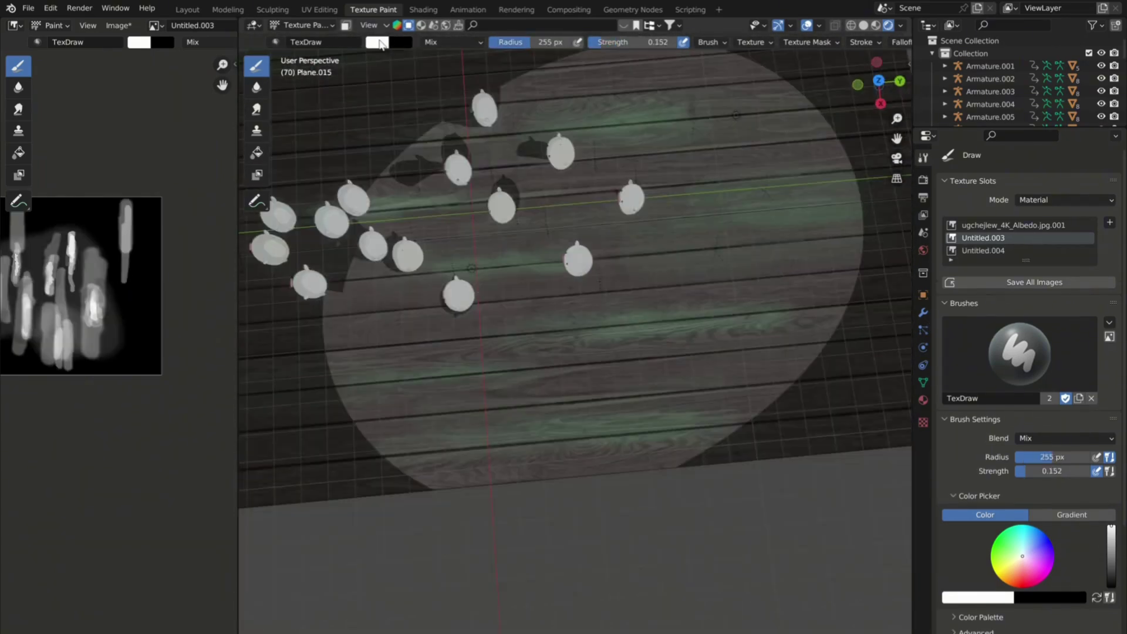
{"action": "left_click", "coordinate": [377, 42]}
{"action": "left_click_drag", "start_coordinate": [474, 76], "coordinate": [475, 147]}
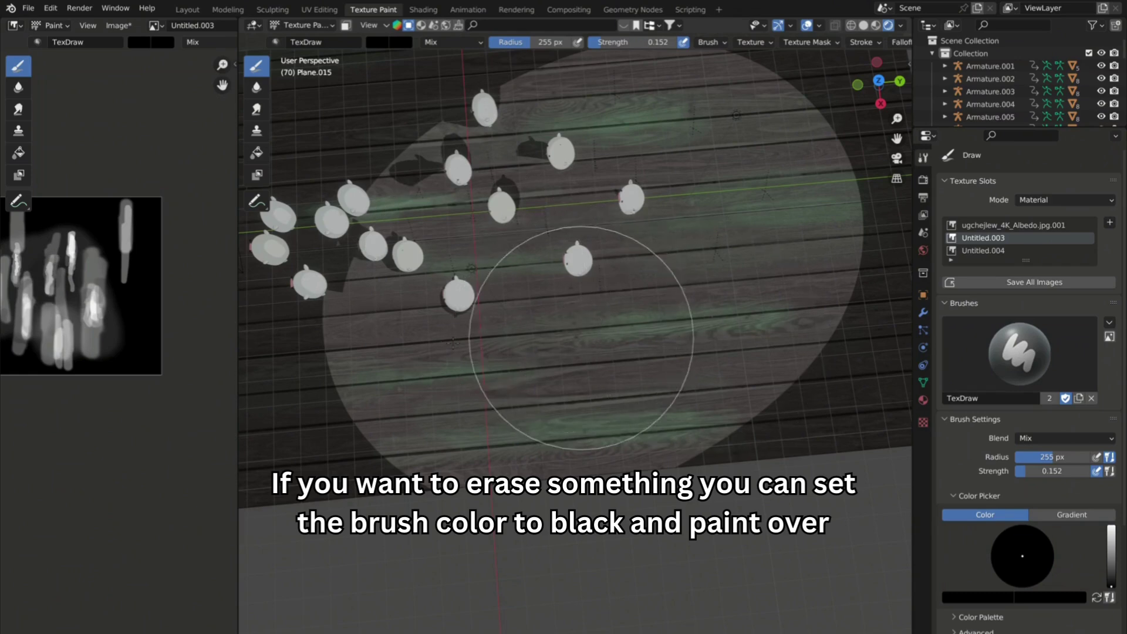
Return the brush to white with a 144 px radius, paint across the lit planks, and check the camera view.
{"action": "key", "text": "x"}
{"action": "key", "text": "f"}
{"action": "left_click", "coordinate": [513, 254]}
{"action": "mouse_move", "coordinate": [509, 264]}
{"action": "left_mouse_down"}
{"action": "mouse_move", "coordinate": [482, 155]}
{"action": "mouse_move", "coordinate": [759, 337]}
{"action": "left_mouse_up"}
{"action": "left_click", "coordinate": [901, 160]}
Adjust the brush strength, paint one more stroke over the near planks, and check the table through the camera.
{"action": "mouse_move", "coordinate": [693, 141]}
{"action": "middle_mouse_down"}
{"action": "mouse_move", "coordinate": [652, 177]}
{"action": "mouse_move", "coordinate": [607, 282]}
{"action": "middle_mouse_up"}
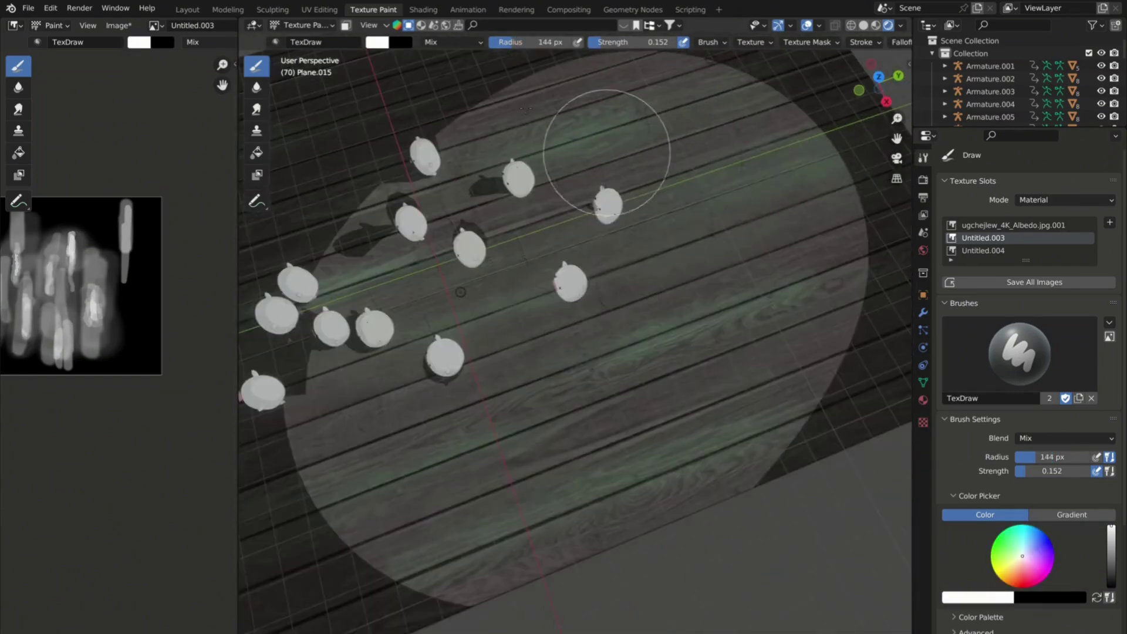
{"action": "key", "text": "shift+f"}
{"action": "left_click", "coordinate": [658, 156]}
{"action": "left_click_drag", "start_coordinate": [740, 405], "coordinate": [364, 505]}
{"action": "left_click", "coordinate": [897, 157]}
{"action": "mouse_move", "coordinate": [587, 194]}
{"action": "middle_mouse_down"}
{"action": "mouse_move", "coordinate": [446, 311]}
{"action": "mouse_move", "coordinate": [642, 251]}
{"action": "middle_mouse_up"}
{"action": "key", "text": "KP_0"}
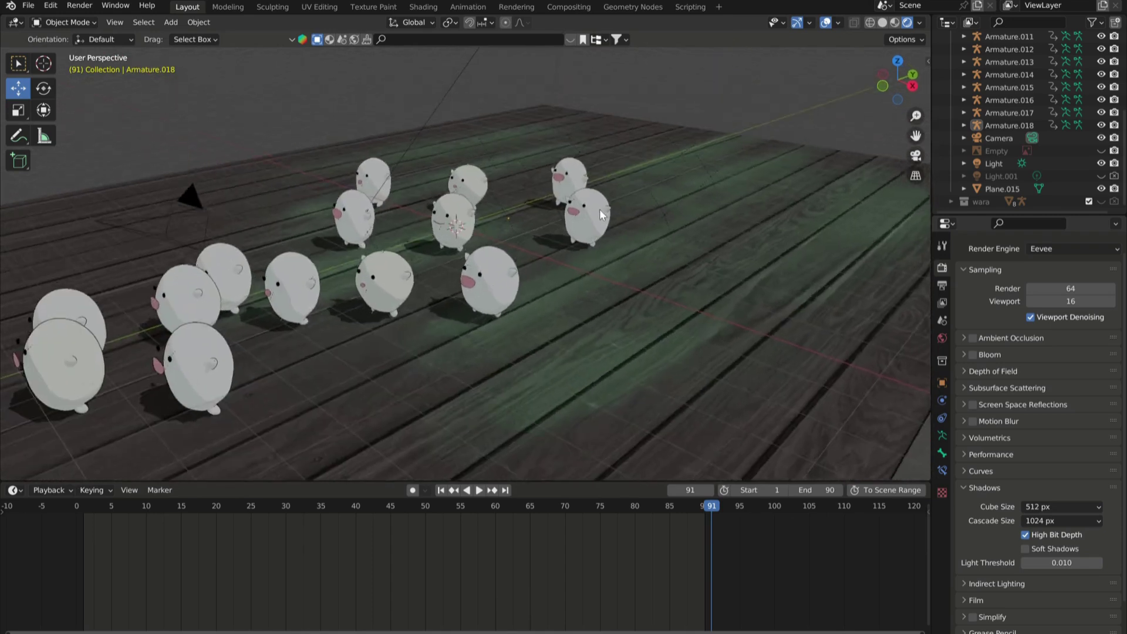
Enable Bloom with a bright light-blue colour and check the crowd's glow through the camera.
{"action": "left_click", "coordinate": [972, 355]}
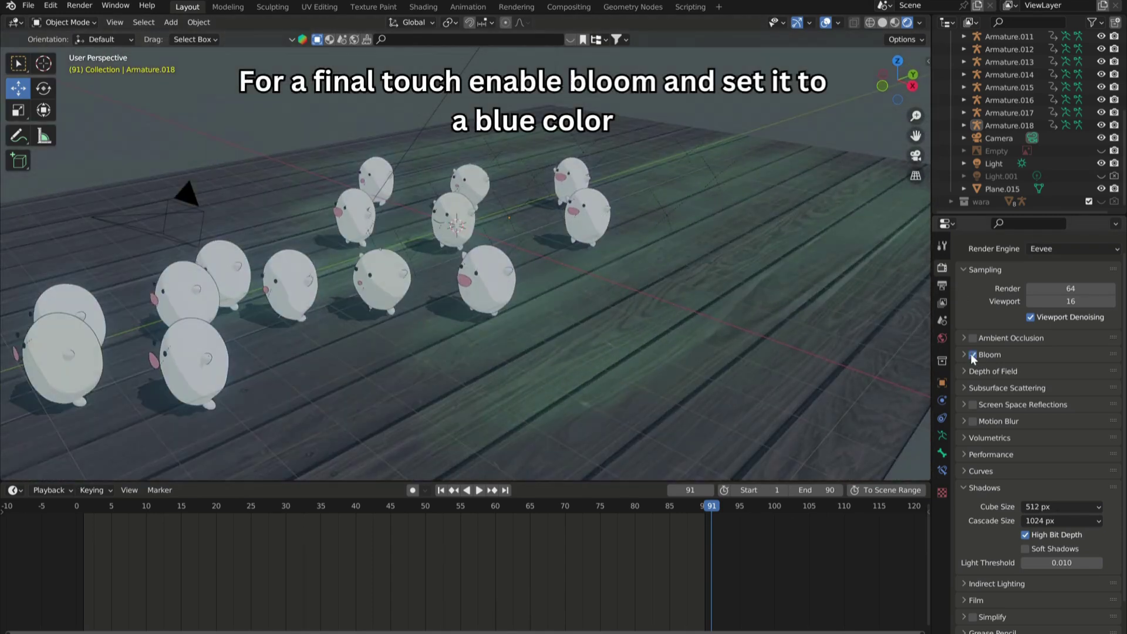
{"action": "left_click", "coordinate": [965, 354]}
{"action": "left_click", "coordinate": [1052, 412]}
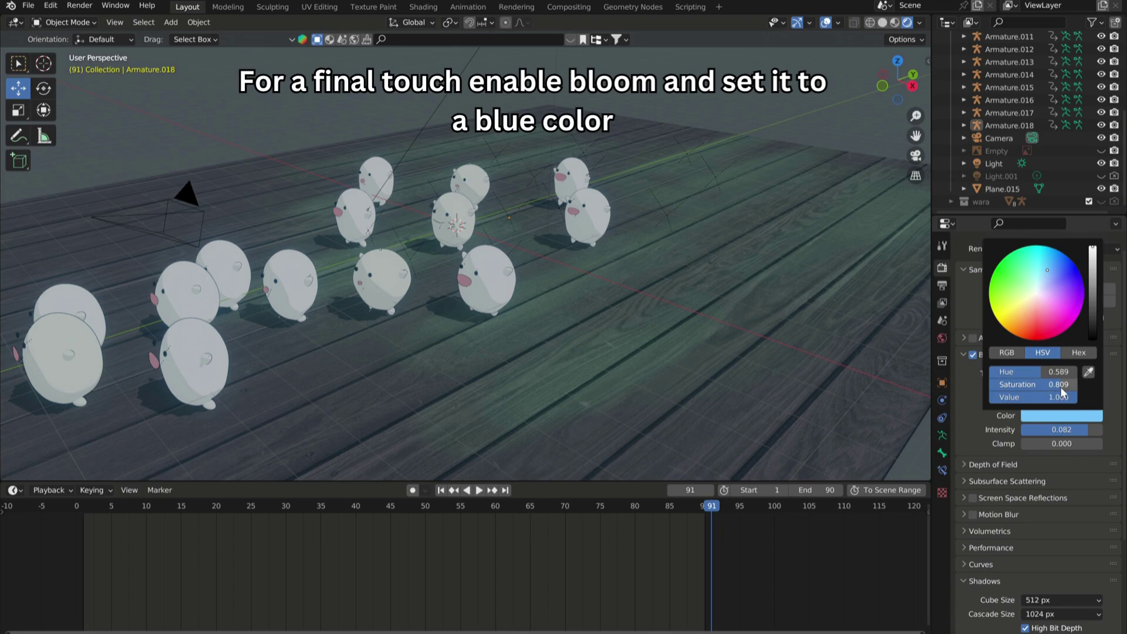
{"action": "left_click", "coordinate": [1086, 354]}
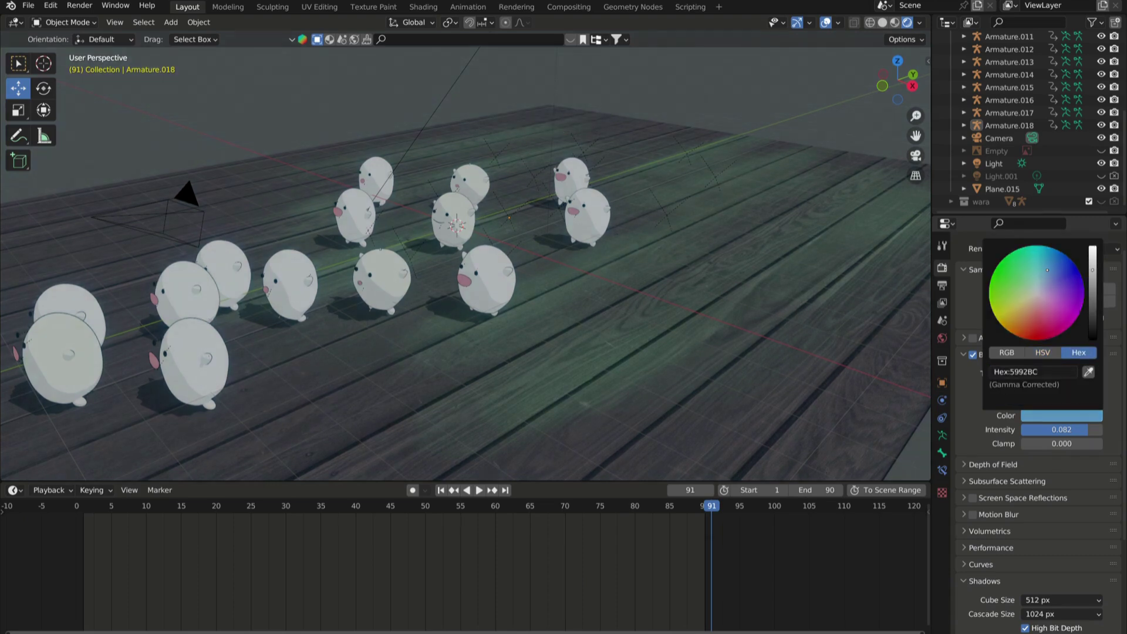
{"action": "left_click_drag", "start_coordinate": [1093, 254], "coordinate": [1092, 246]}
{"action": "left_click_drag", "start_coordinate": [1036, 376], "coordinate": [1079, 366]}
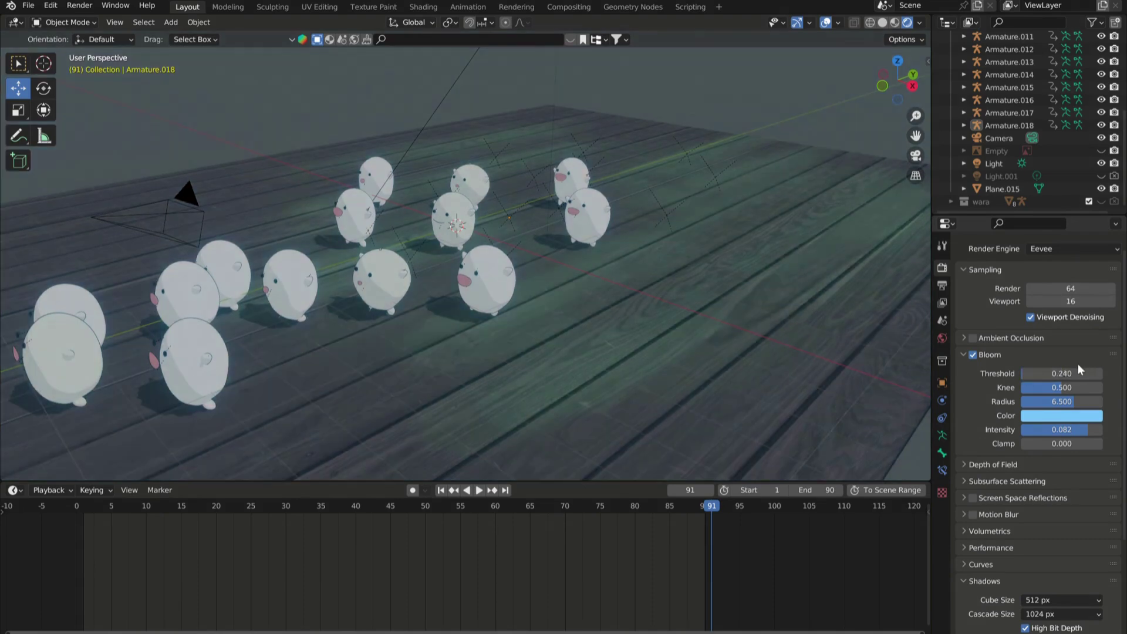
{"action": "scroll", "coordinate": [620, 221], "scroll_direction": "down", "scroll_amount": 5}
{"action": "middle_click_drag", "start_coordinate": [619, 221], "coordinate": [679, 206]}
{"action": "left_click", "coordinate": [917, 156]}
{"action": "scroll", "coordinate": [524, 228], "scroll_direction": "up", "scroll_amount": 3}
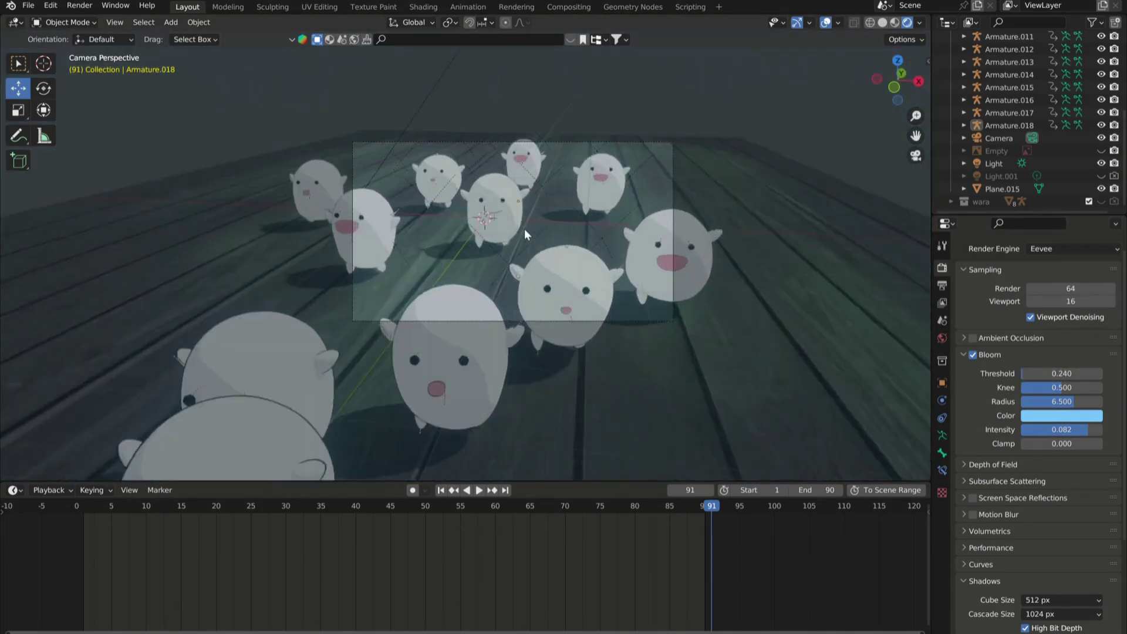